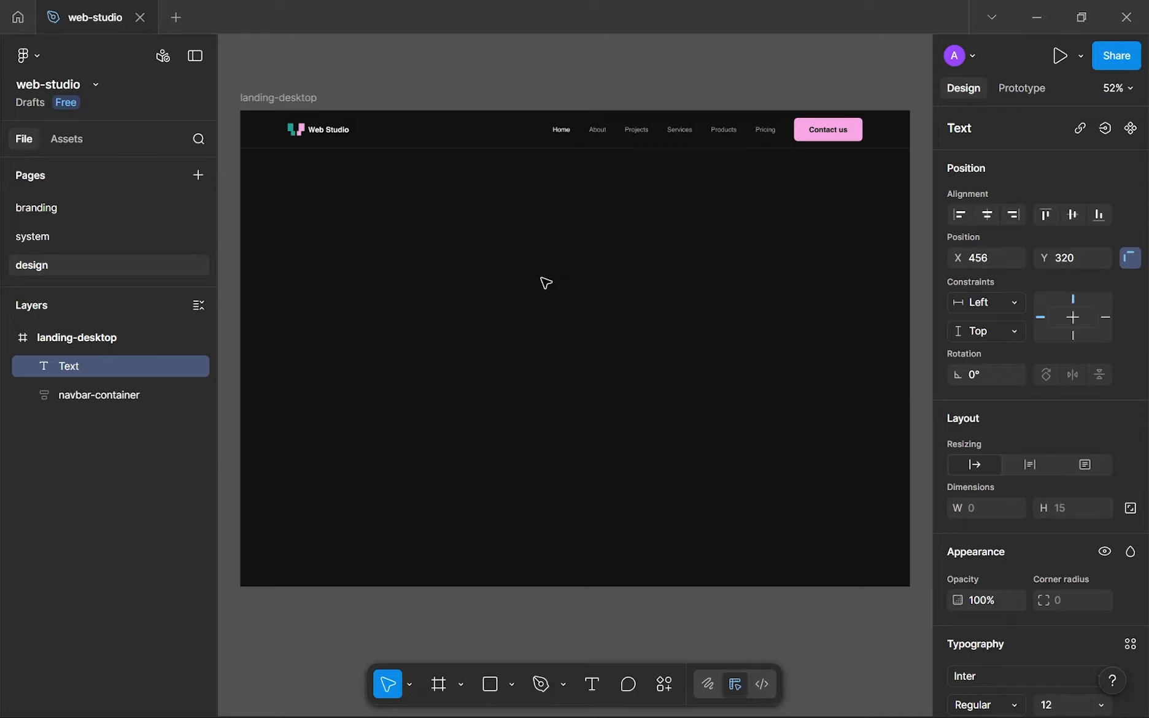
Enter the heading text "Websites have never looked better" in the new text layer of the landing-desktop frame
{"action": "type", "text": "Website"}
{"action": "key", "text": "Escape"}
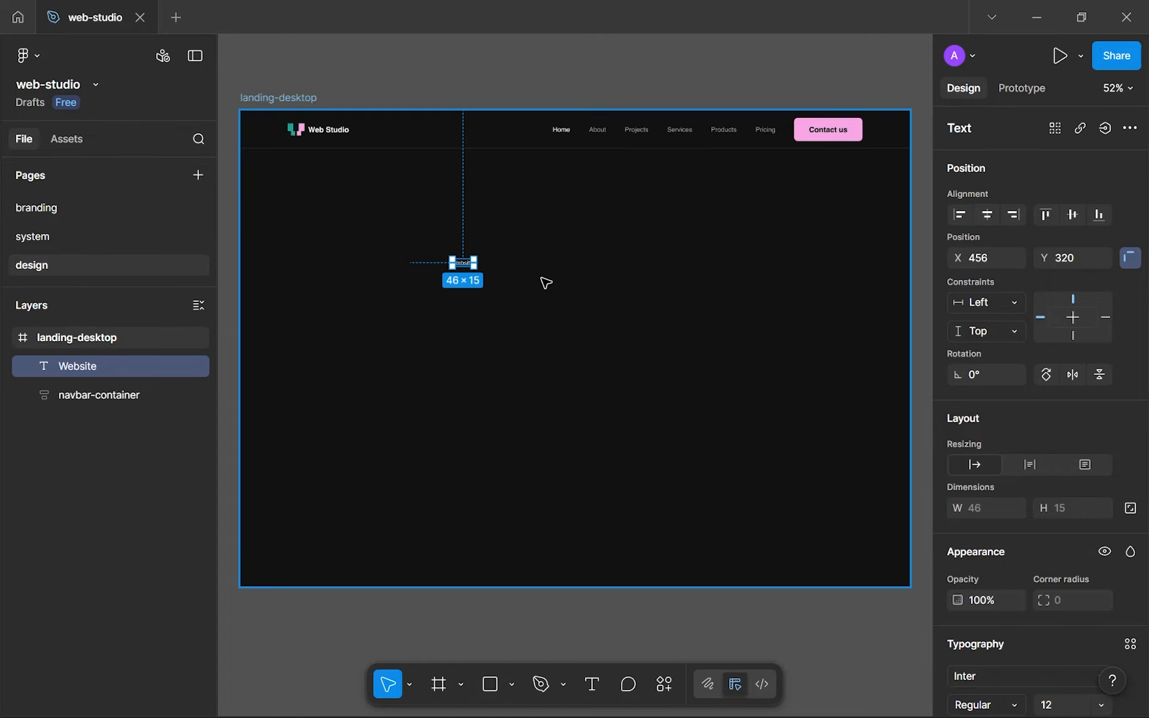
{"action": "scroll", "coordinate": [544, 284], "scroll_direction": "up", "scroll_amount": 4}
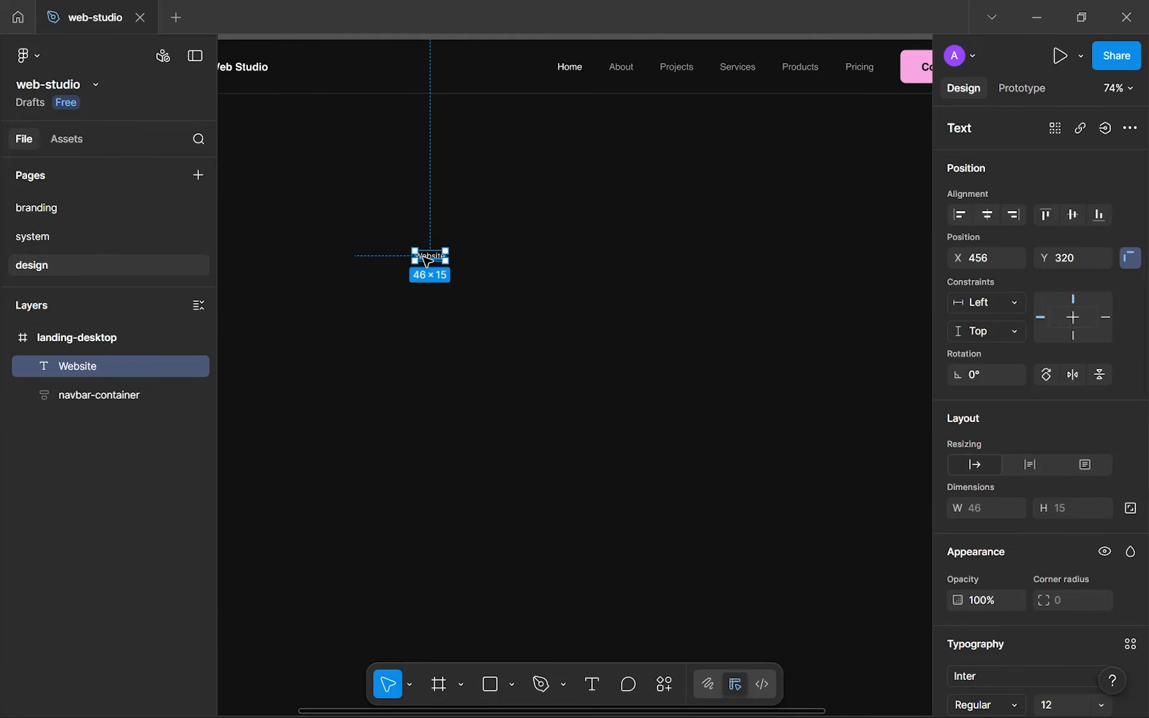
{"action": "double_click", "coordinate": [425, 256]}
{"action": "type", "text": "s"}
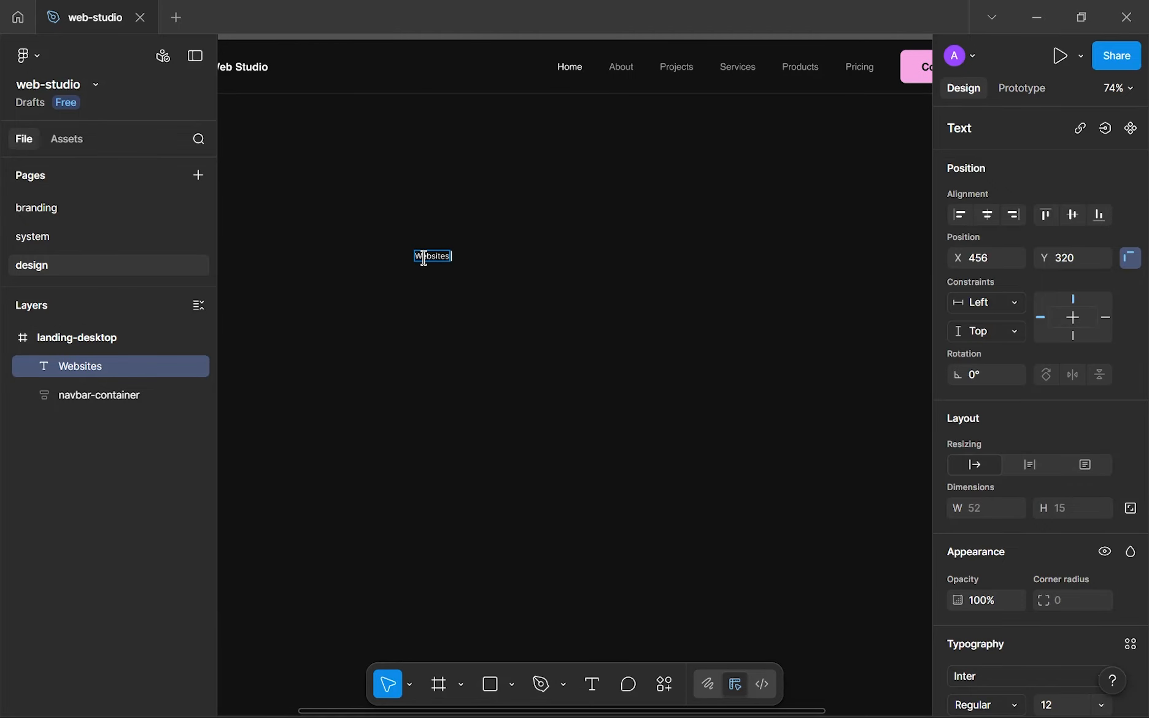
{"action": "type", "text": " have never"}
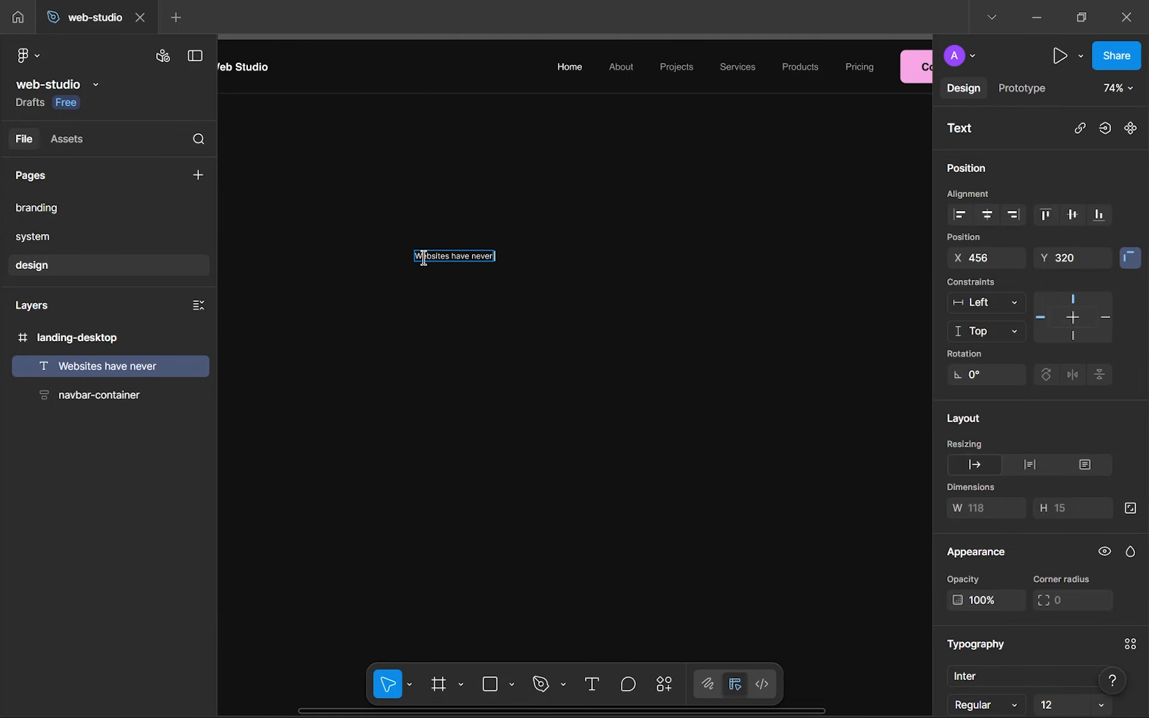
{"action": "type", "text": " looked better"}
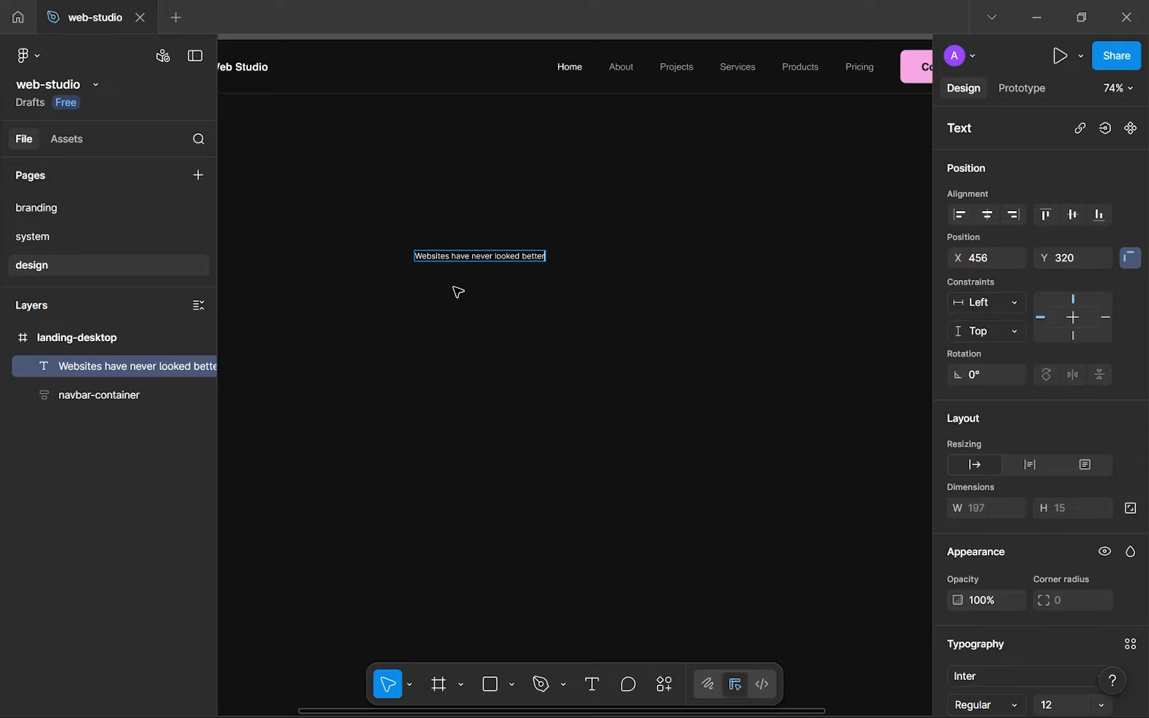
{"action": "key", "text": "Escape"}
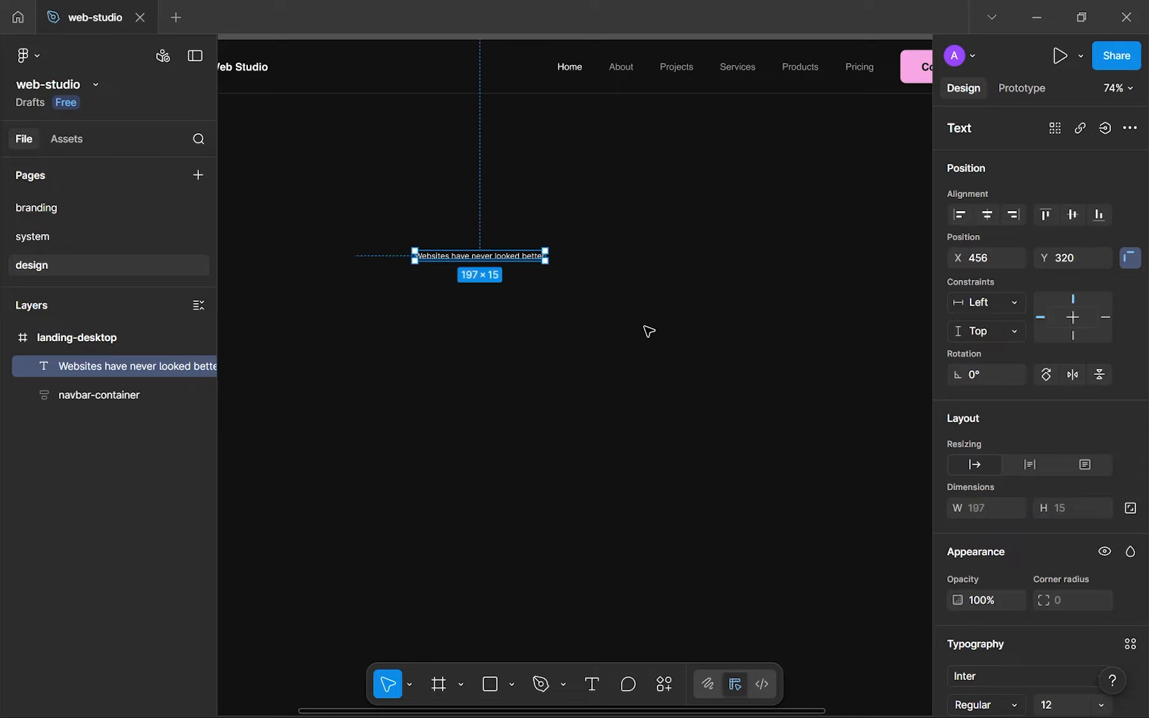
Apply the md-bold-auto-auto text style to the heading, detach it, and set the Helvetica weight to Regular
{"action": "scroll", "coordinate": [1007, 430], "scroll_direction": "down", "scroll_amount": 5}
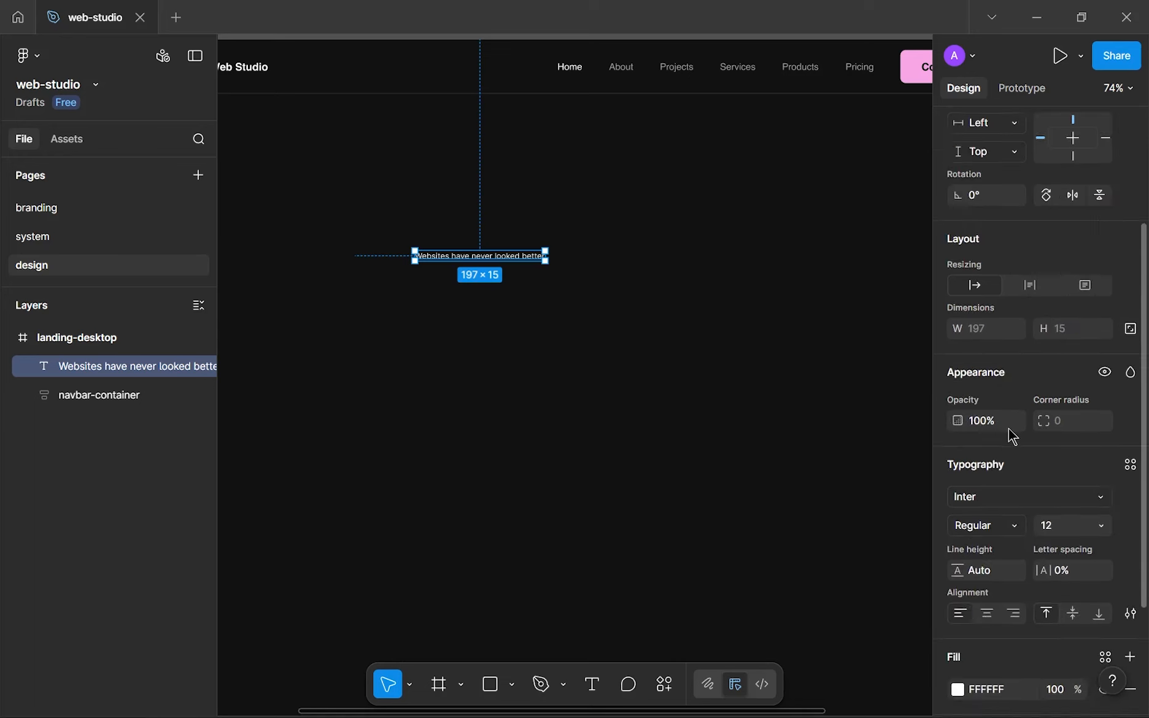
{"action": "left_click", "coordinate": [1077, 440]}
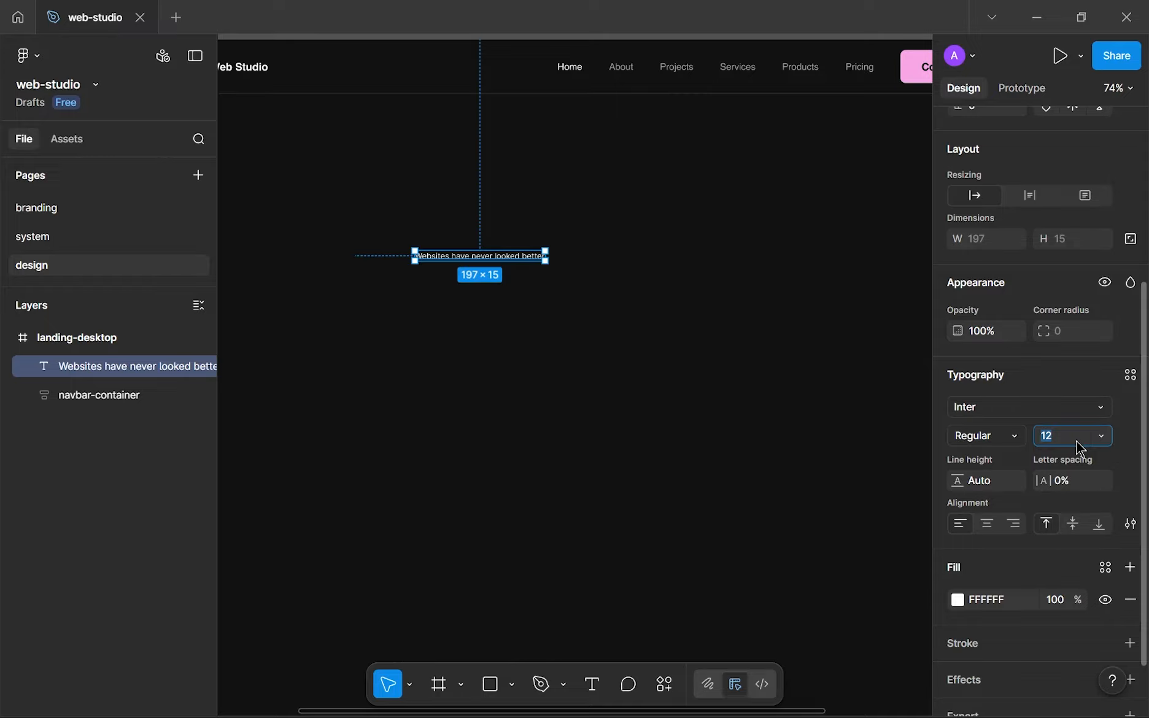
{"action": "left_click", "coordinate": [1130, 374]}
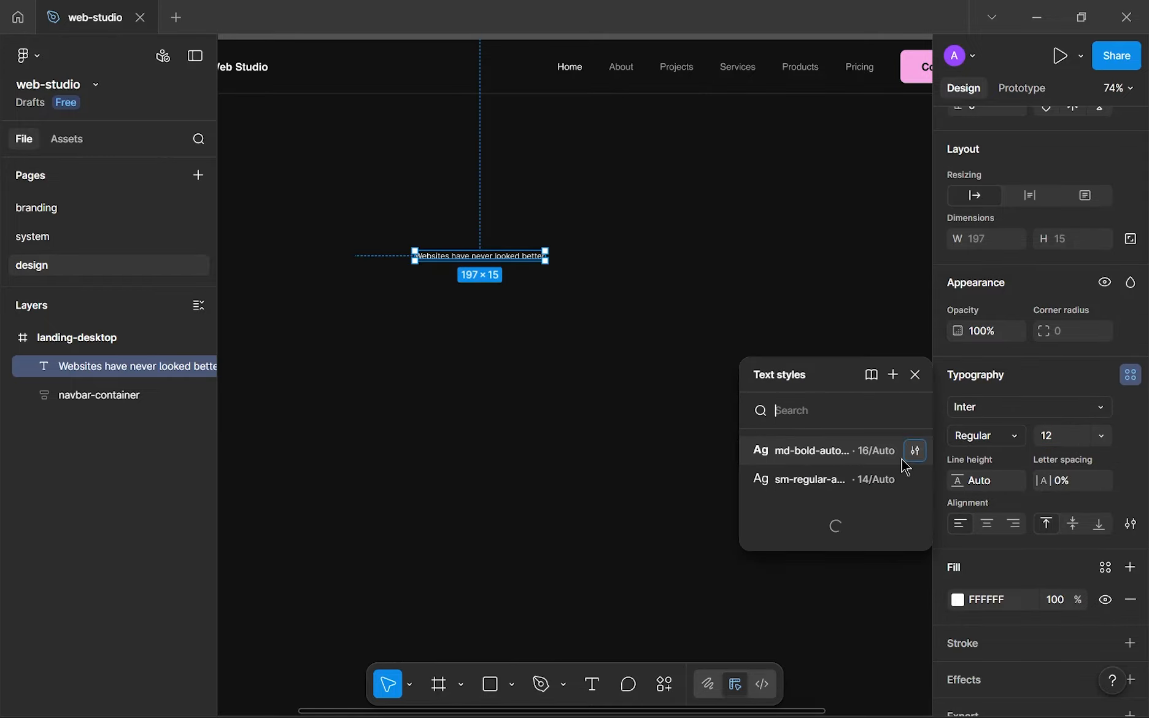
{"action": "left_click", "coordinate": [842, 452]}
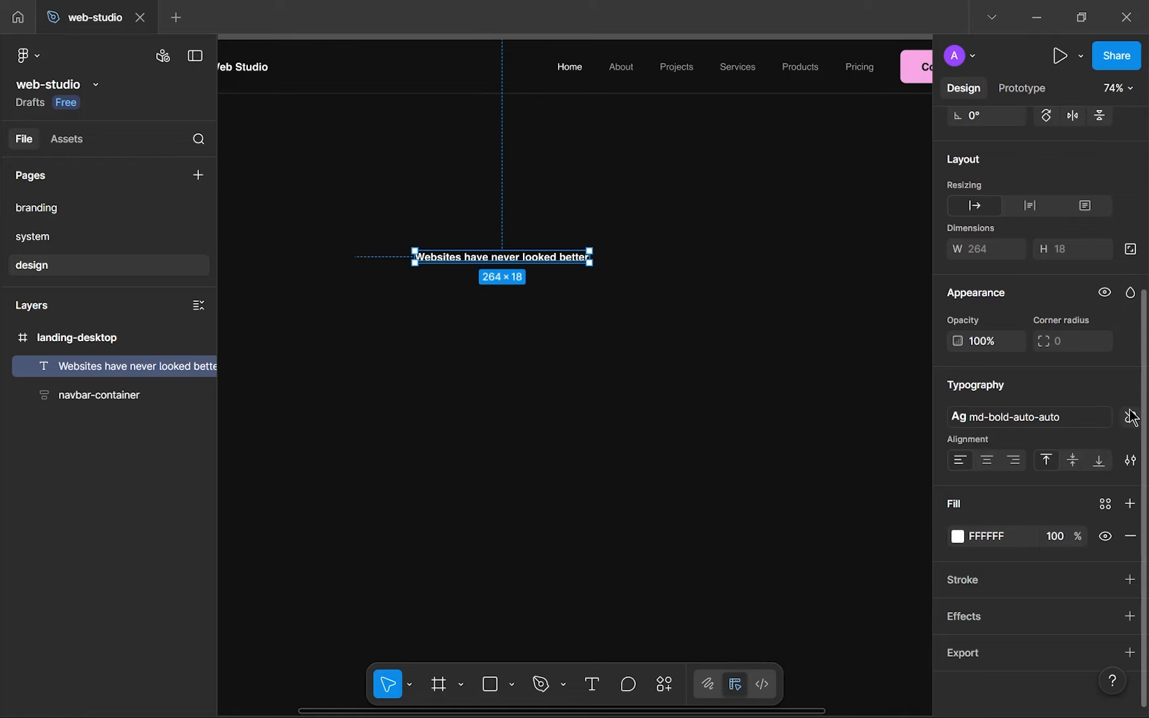
{"action": "left_click", "coordinate": [1131, 417]}
{"action": "left_click", "coordinate": [1003, 443]}
{"action": "left_click", "coordinate": [1003, 427]}
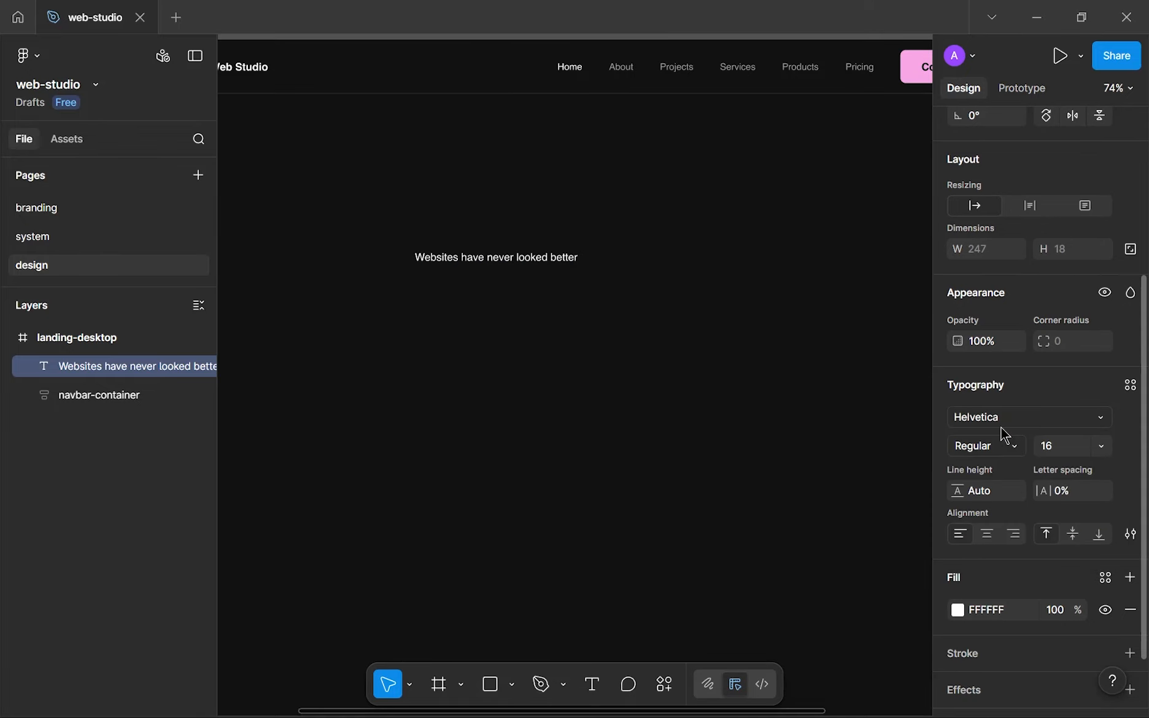
Set the heading's font size to 106
{"action": "left_click", "coordinate": [1068, 446]}
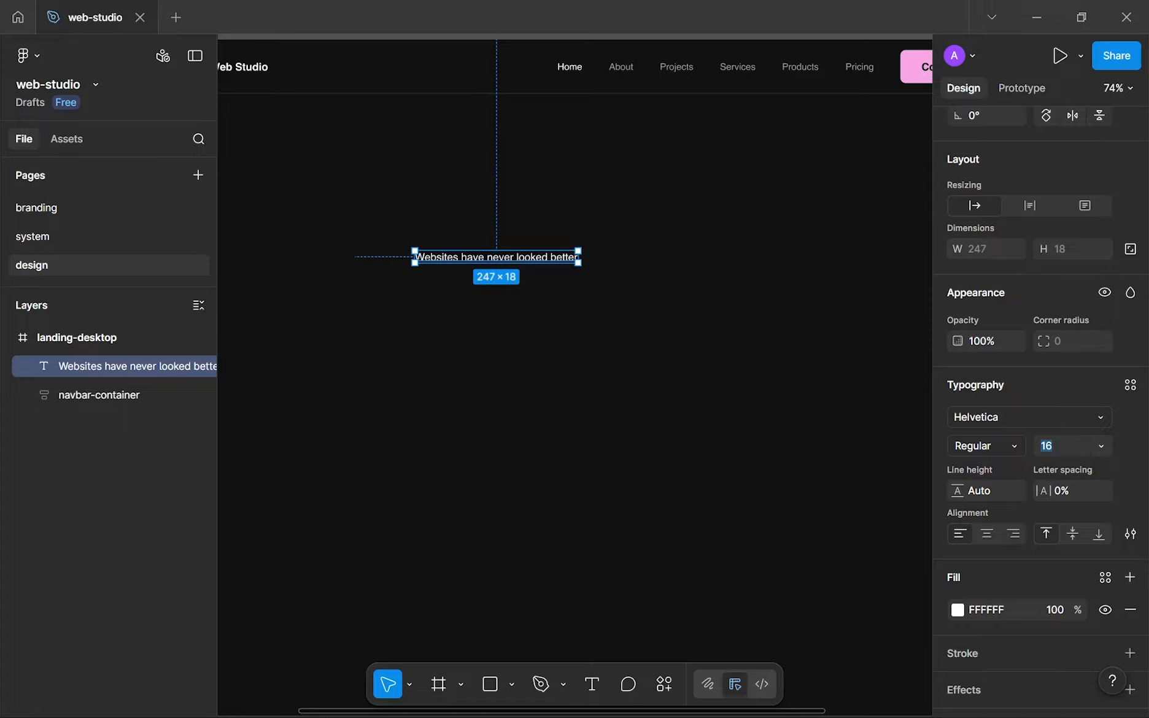
{"action": "left_click", "coordinate": [1046, 453]}
{"action": "type", "text": "106"}
{"action": "key", "text": "Return"}
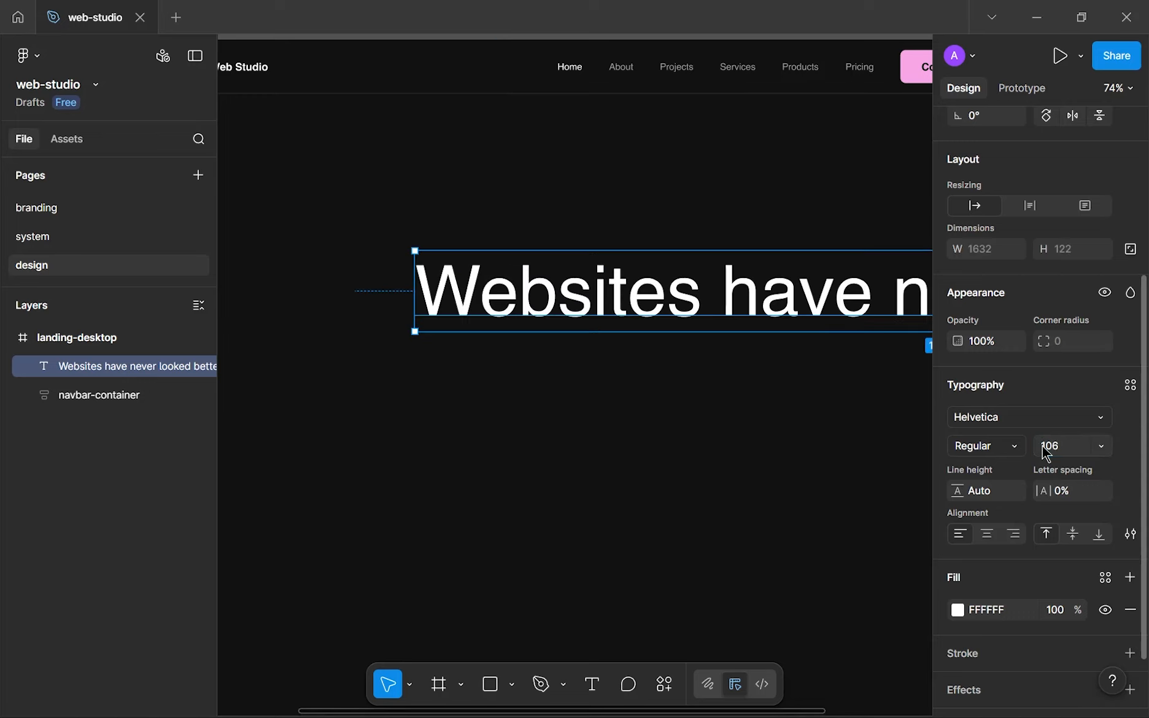
Move the heading toward the frame's left side and narrow its text box to about 941 px, wrapping it onto two lines
{"action": "scroll", "coordinate": [718, 390], "scroll_direction": "down", "scroll_amount": 5}
{"action": "left_click_drag", "start_coordinate": [731, 356], "coordinate": [629, 356]}
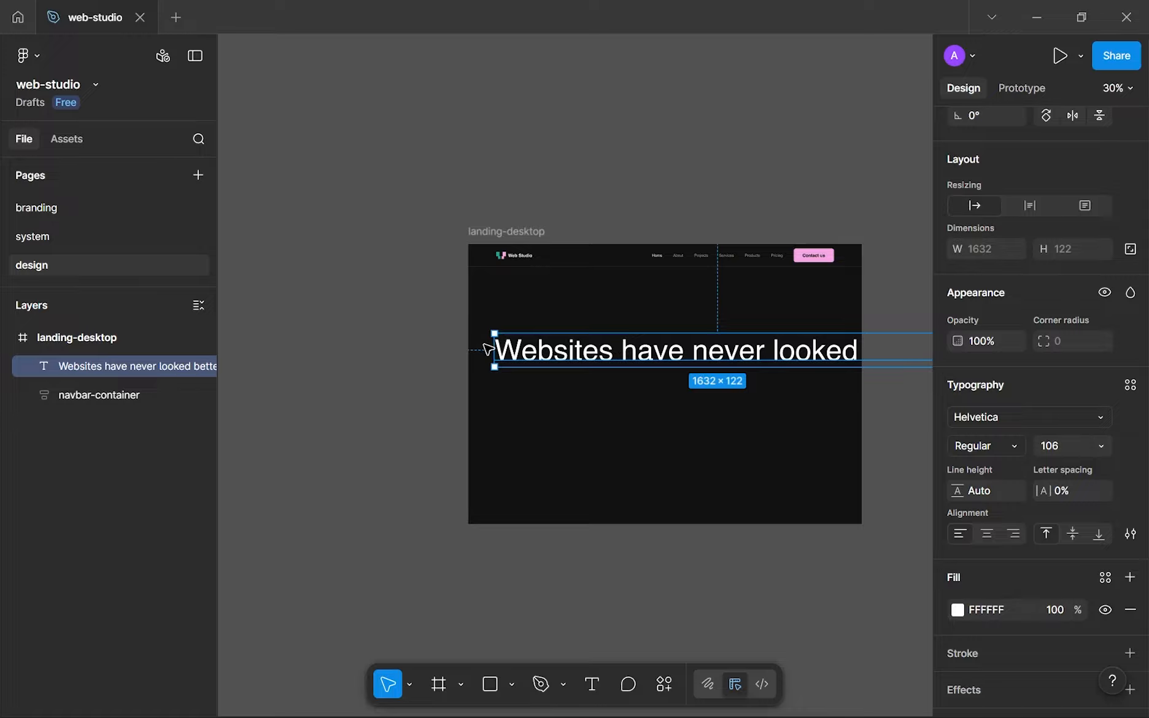
{"action": "left_click_drag", "start_coordinate": [495, 345], "coordinate": [684, 342]}
{"action": "left_click_drag", "start_coordinate": [736, 381], "coordinate": [558, 367]}
{"action": "scroll", "coordinate": [583, 376], "scroll_direction": "up", "scroll_amount": 2}
{"action": "scroll", "coordinate": [570, 377], "scroll_direction": "up", "scroll_amount": 2}
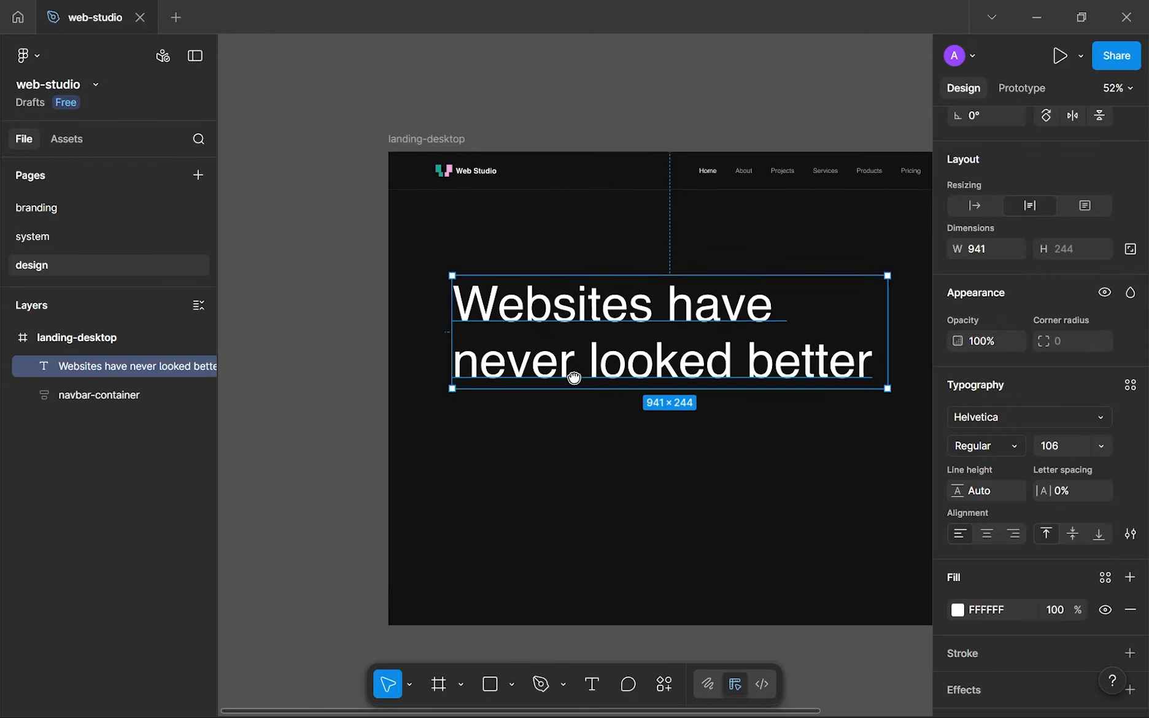
Try dividing the heading's font size by 8 (106/8) and undo the change
{"action": "left_click", "coordinate": [1062, 455]}
{"action": "key", "text": "Right"}
{"action": "type", "text": "/6"}
{"action": "key", "text": "Left"}
{"action": "key", "text": "Left"}
{"action": "key", "text": "Left"}
{"action": "key", "text": "Left"}
{"action": "key", "text": "Right"}
{"action": "key", "text": "Right"}
{"action": "key", "text": "Right"}
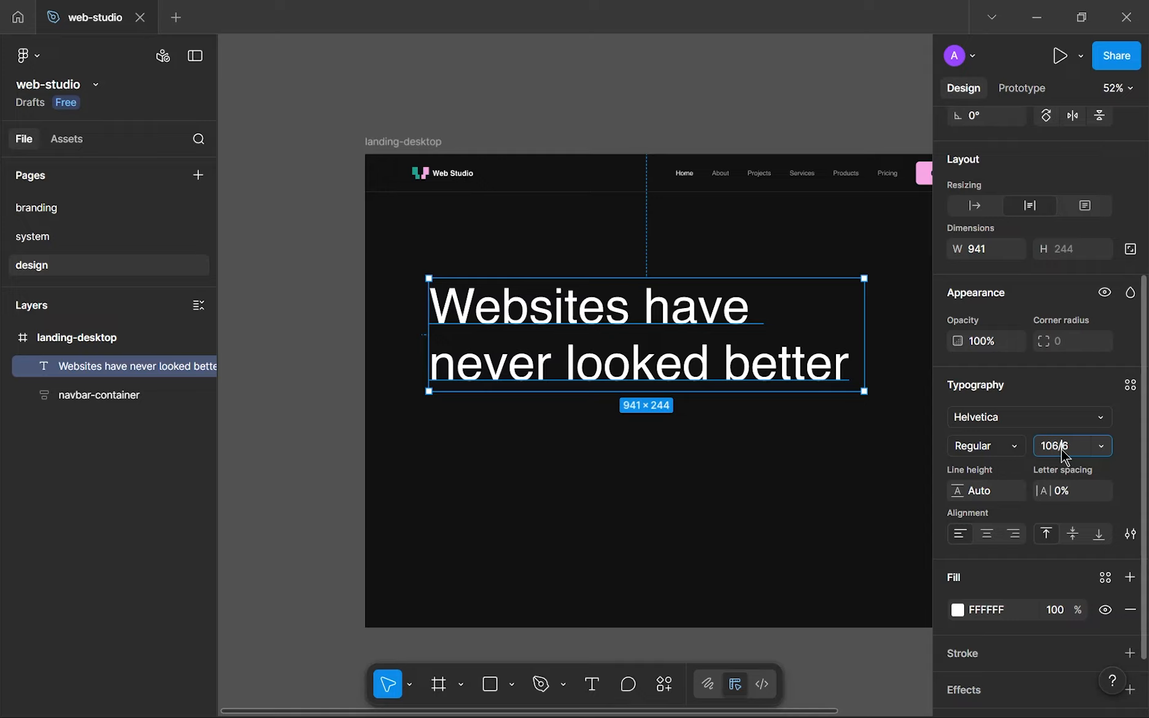
{"action": "key", "text": "Delete"}
{"action": "type", "text": "8"}
{"action": "key", "text": "Return"}
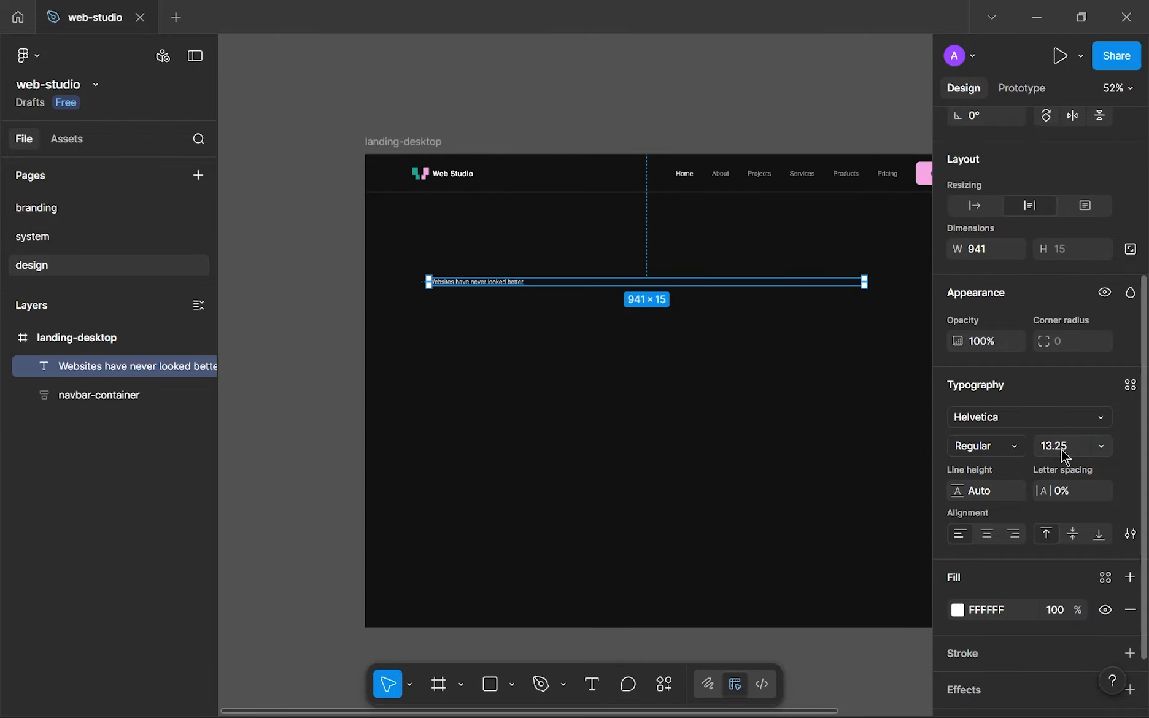
{"action": "key", "text": "ctrl+z"}
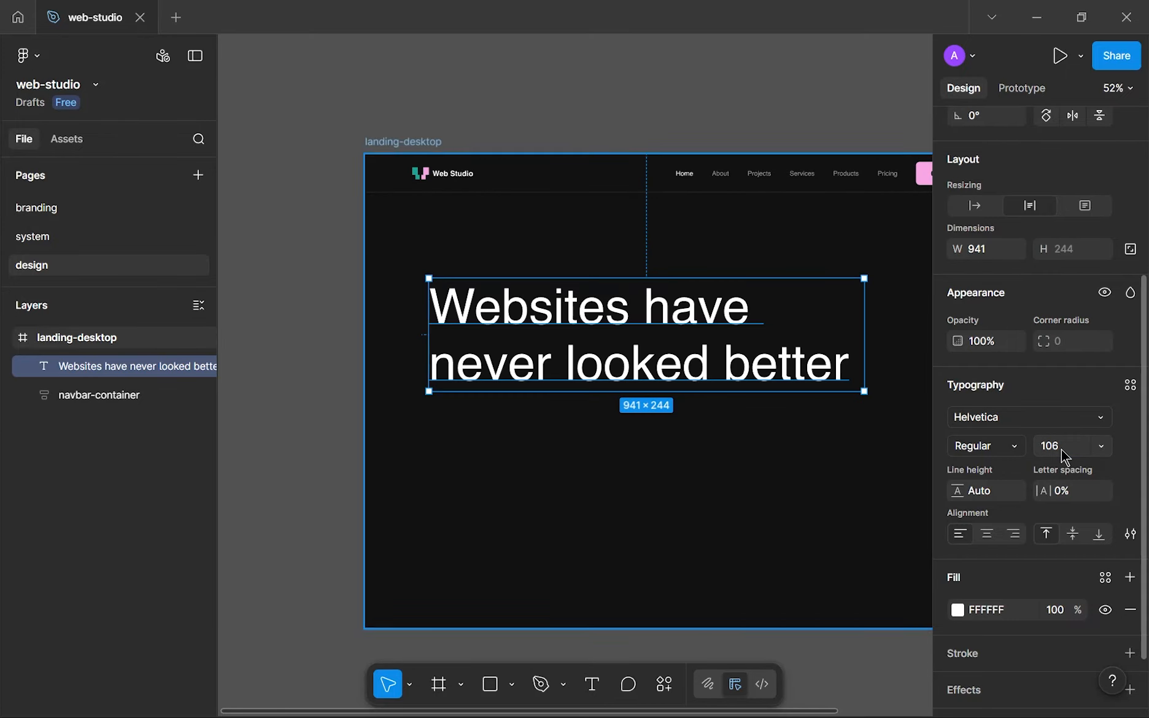
Increase the heading's font size to 108
{"action": "left_click", "coordinate": [1064, 453]}
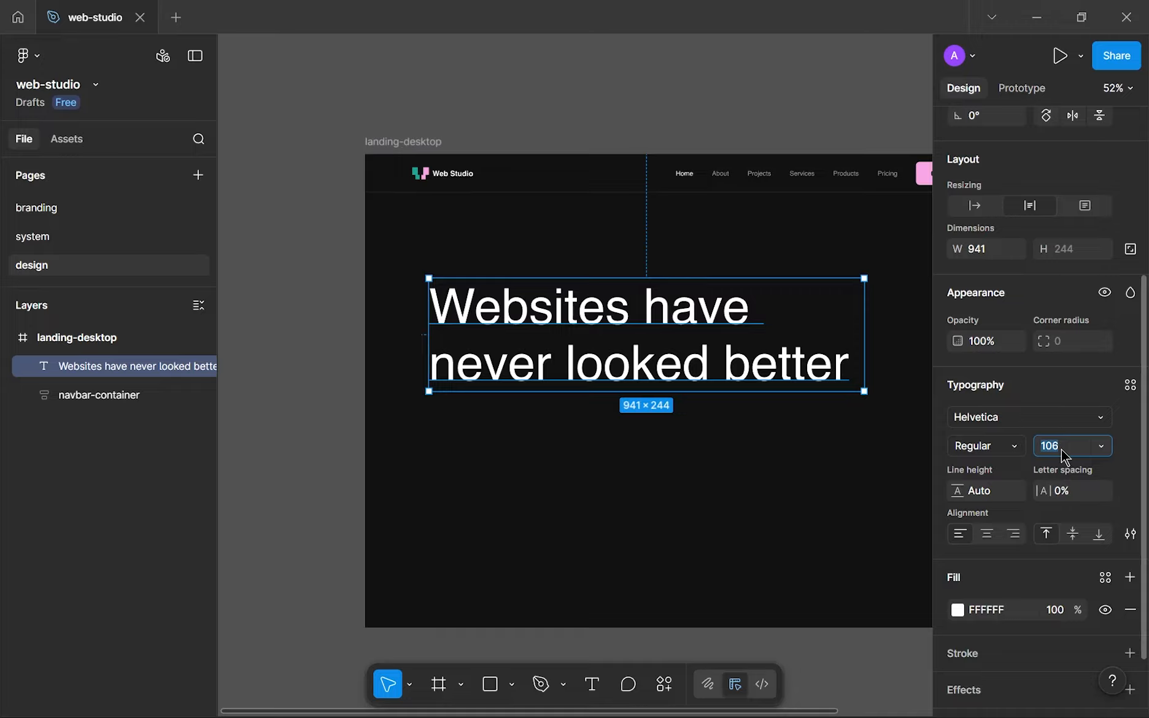
{"action": "key", "text": "Up"}
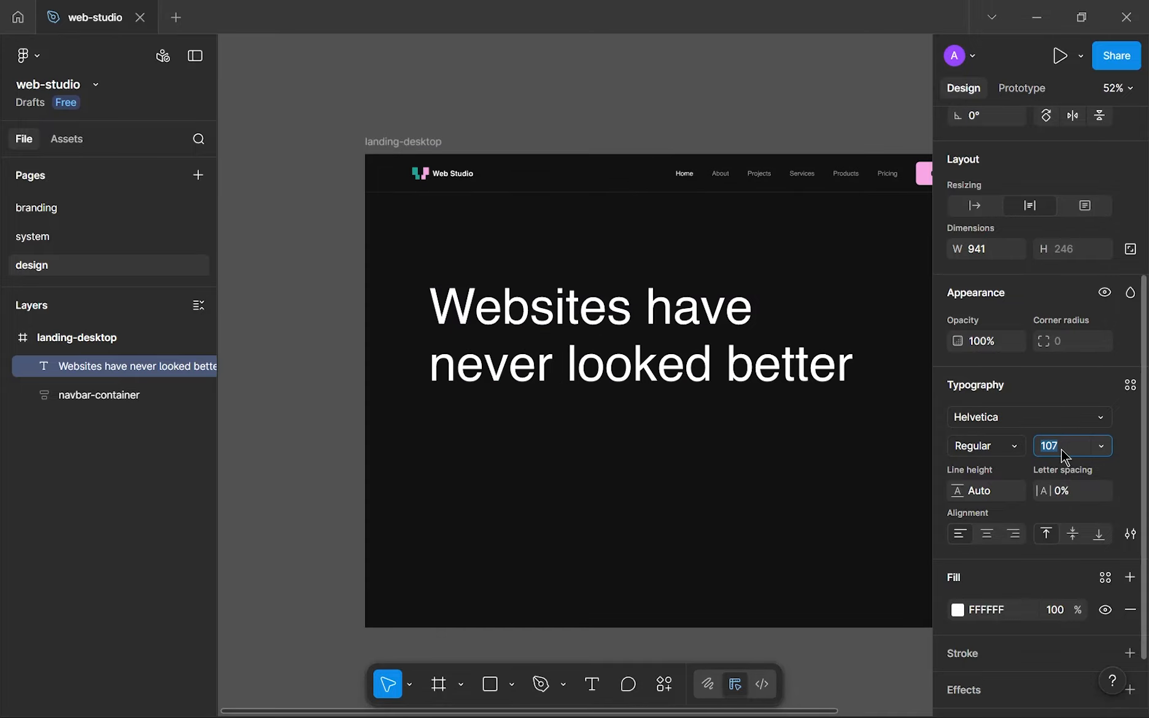
{"action": "key", "text": "Up"}
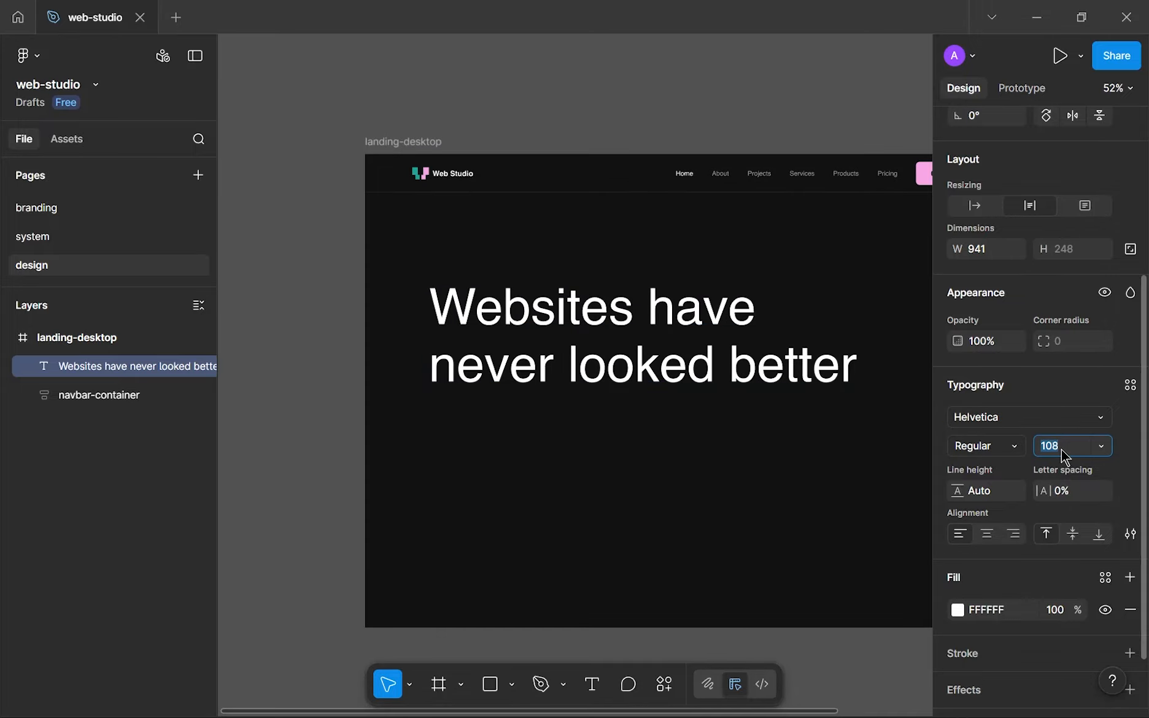
Try a font size of 13.5 on the heading and undo it
{"action": "type", "text": "13.5"}
{"action": "key", "text": "Return"}
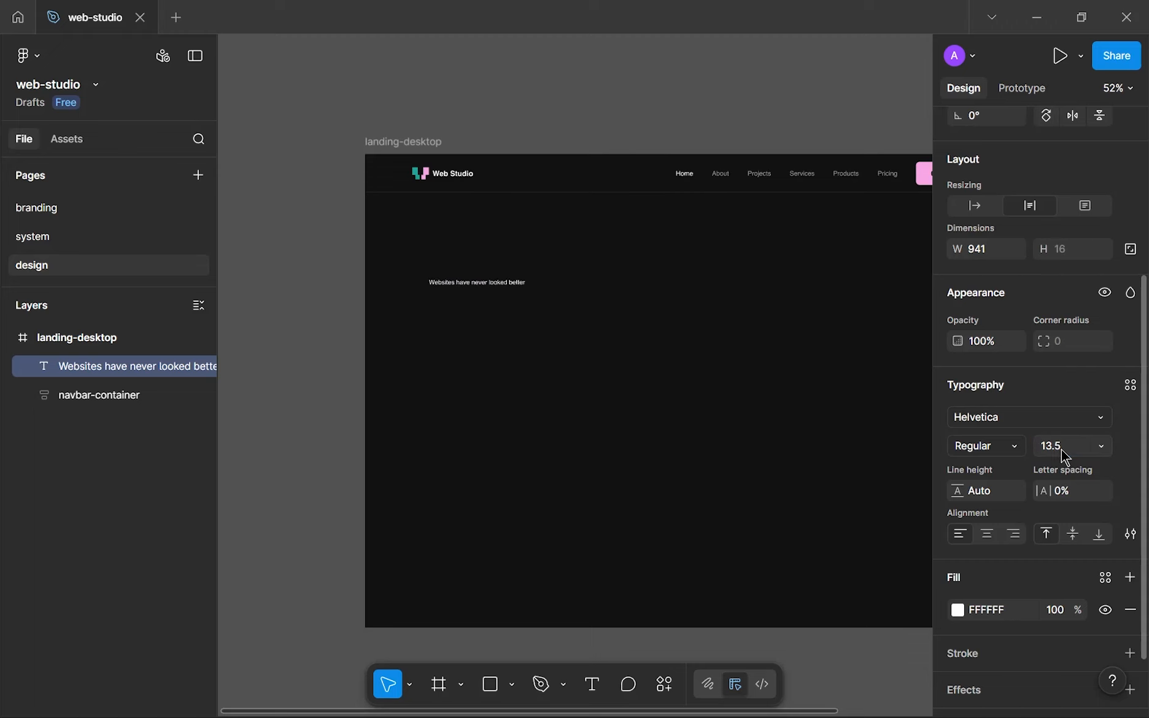
{"action": "key", "text": "ctrl+z"}
Enter the heading's font size as the sum 96+12
{"action": "left_click", "coordinate": [1062, 451]}
{"action": "type", "text": "96"}
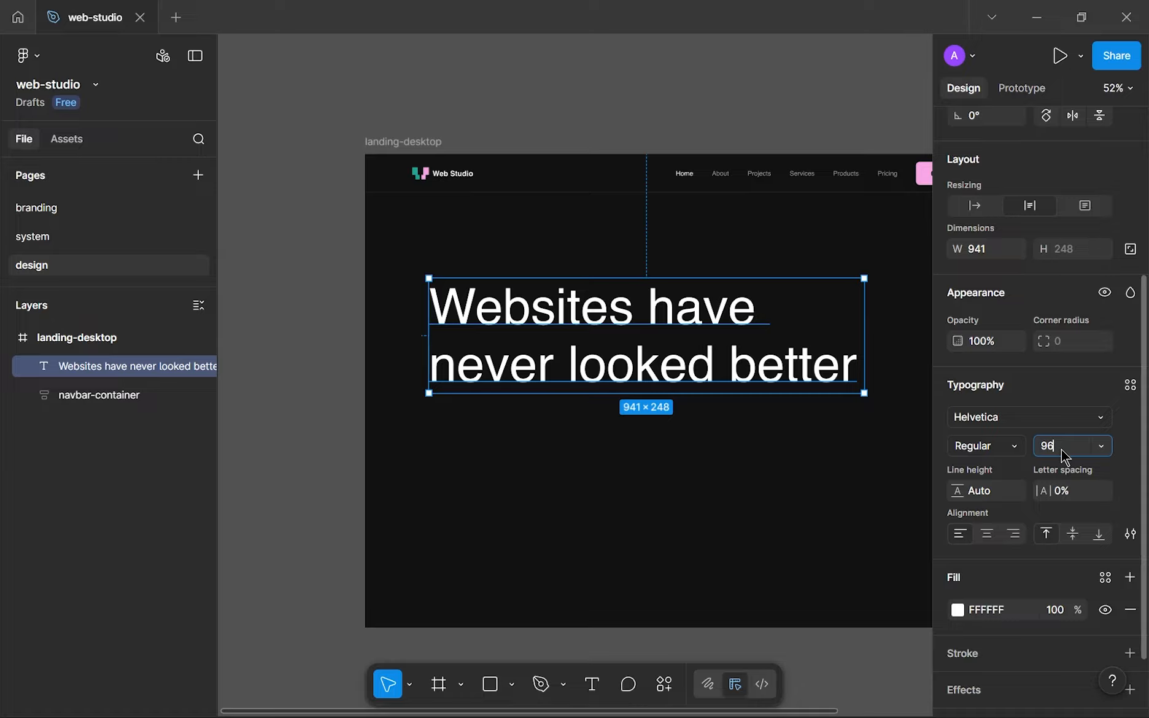
{"action": "type", "text": "+12"}
{"action": "key", "text": "Return"}
Try subtracting 90 from the heading's font size and undo the change
{"action": "left_click", "coordinate": [1064, 454]}
{"action": "left_click", "coordinate": [1030, 458]}
{"action": "left_click", "coordinate": [1058, 456]}
{"action": "left_click", "coordinate": [1058, 456]}
{"action": "type", "text": "-90"}
{"action": "key", "text": "Return"}
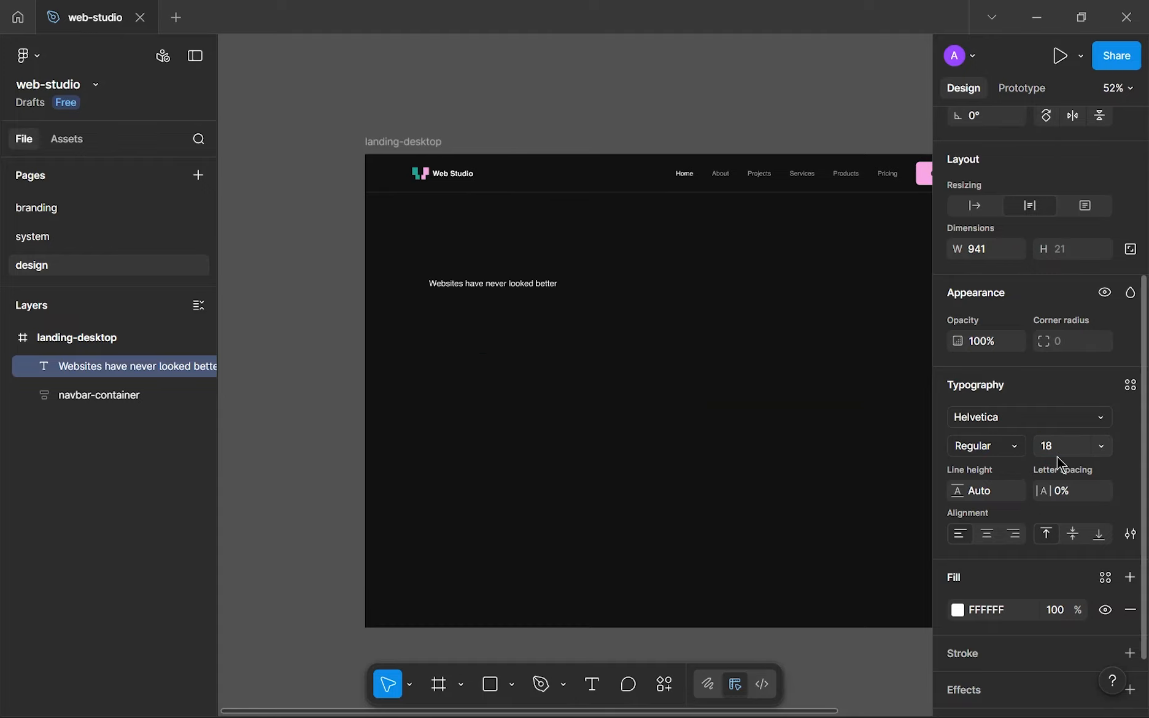
{"action": "key", "text": "ctrl+z"}
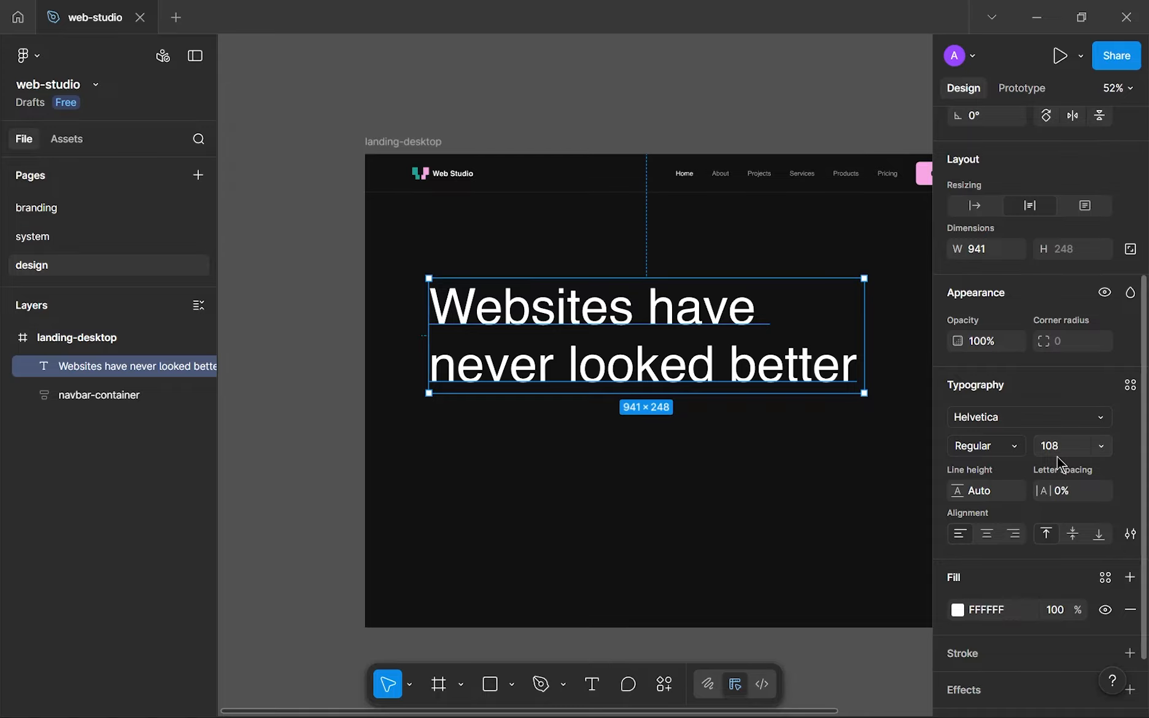
Set the heading's line height to 90% and inspect the spacing between its two lines
{"action": "scroll", "coordinate": [854, 457], "scroll_direction": "right", "scroll_amount": 2}
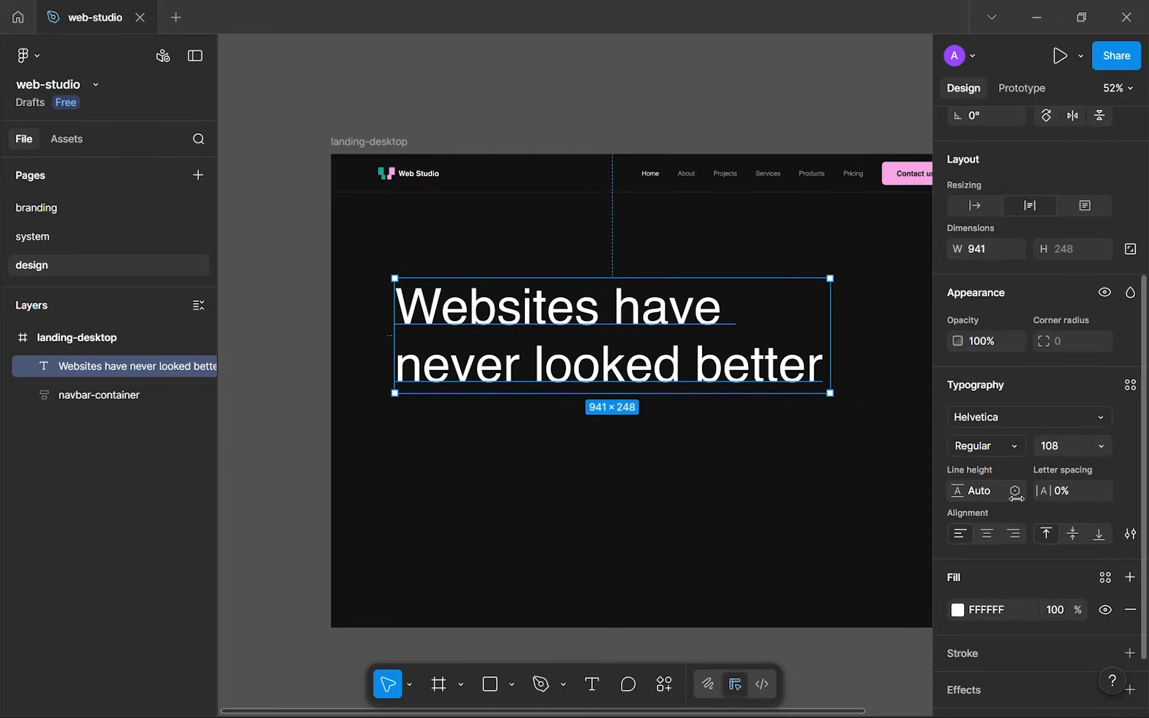
{"action": "left_click", "coordinate": [983, 497]}
{"action": "type", "text": "90"}
{"action": "key", "text": "Return"}
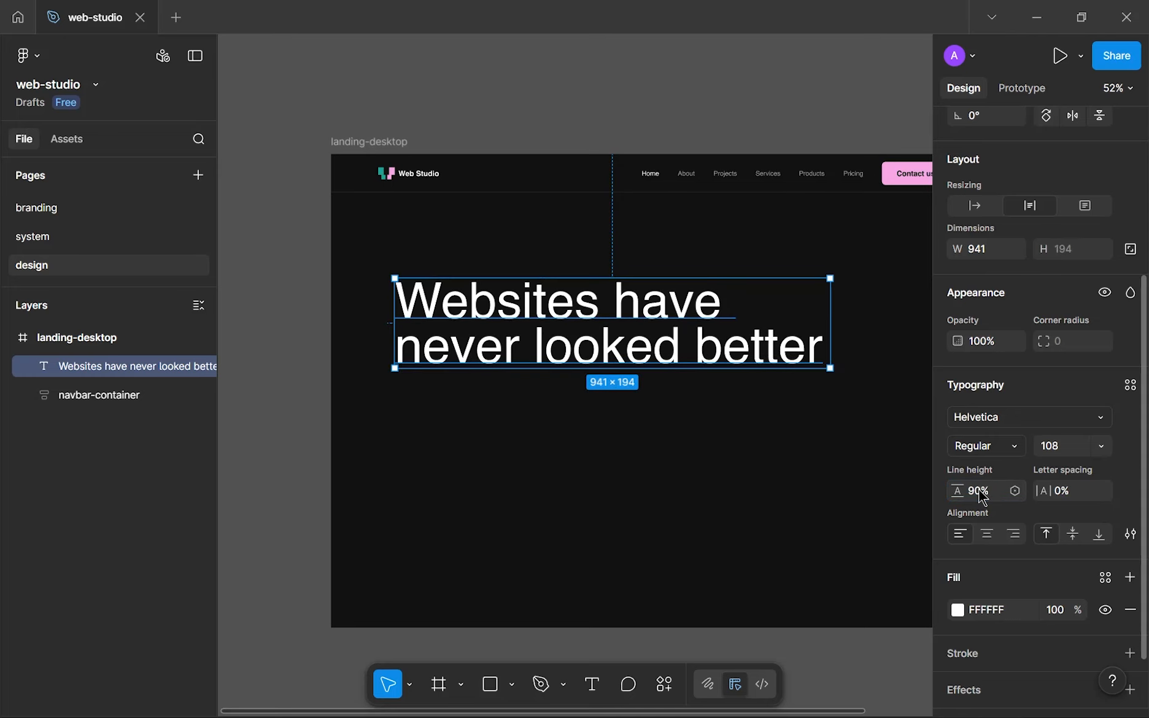
{"action": "scroll", "coordinate": [531, 327], "scroll_direction": "up", "scroll_amount": 6}
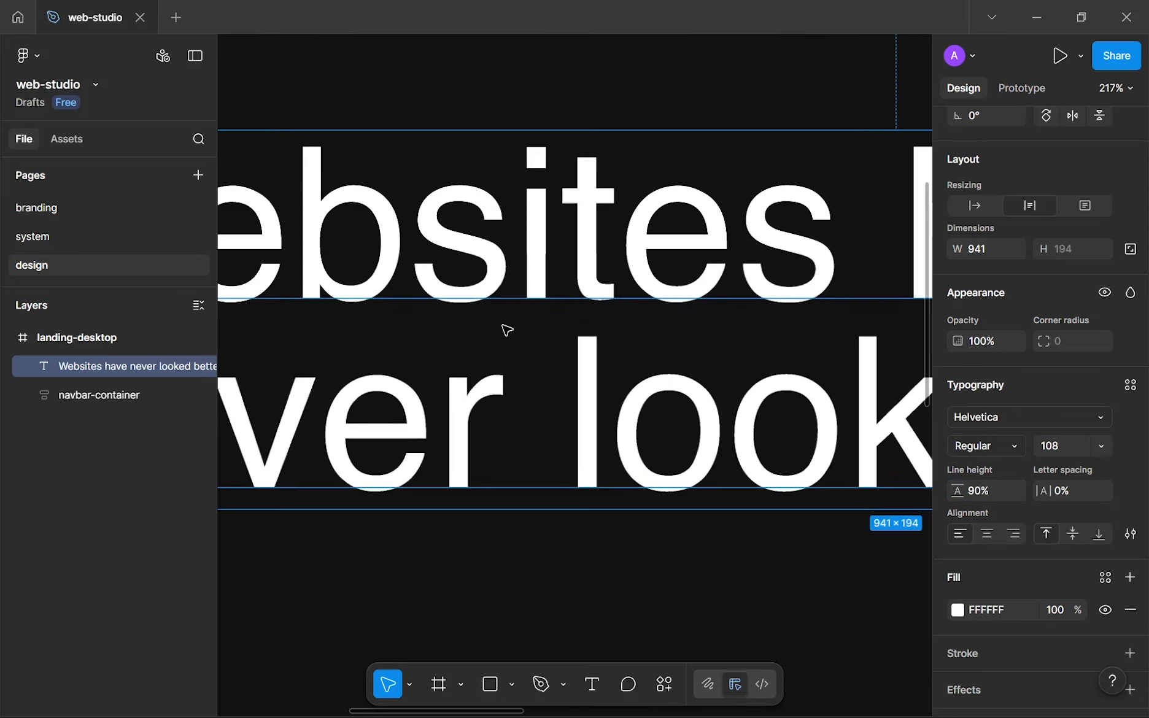
{"action": "scroll", "coordinate": [563, 309], "scroll_direction": "down", "scroll_amount": 6}
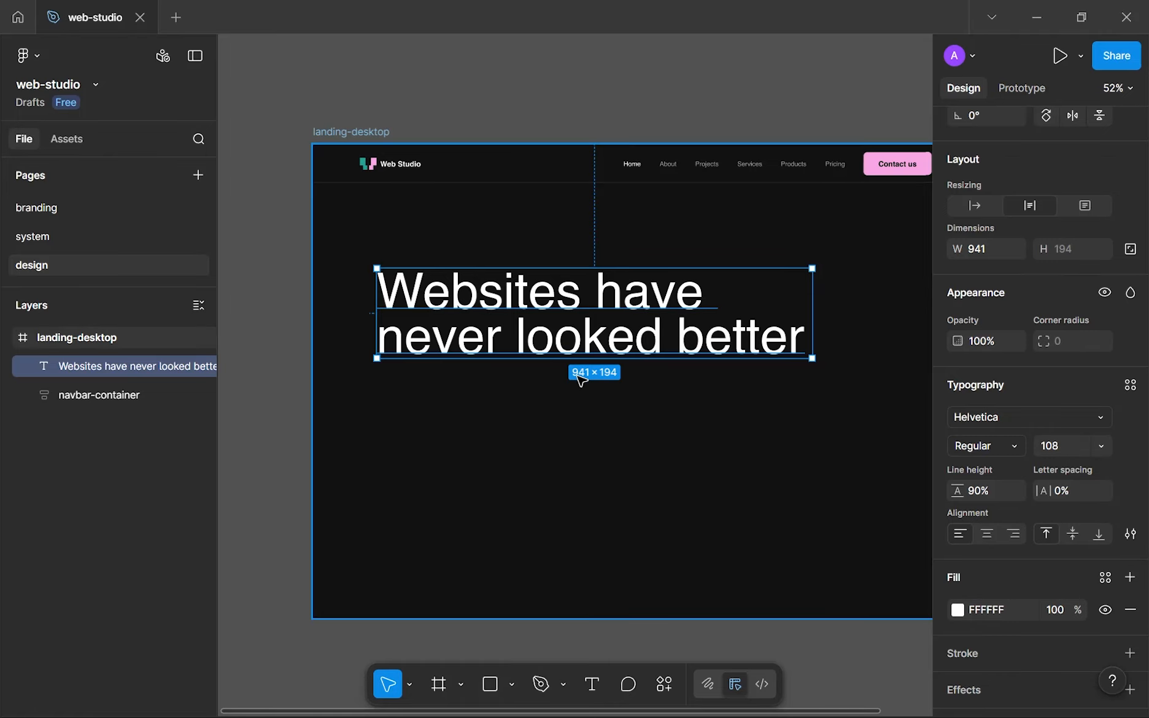
{"action": "scroll", "coordinate": [522, 381], "scroll_direction": "right", "scroll_amount": 2}
{"action": "scroll", "coordinate": [521, 380], "scroll_direction": "up", "scroll_amount": 1}
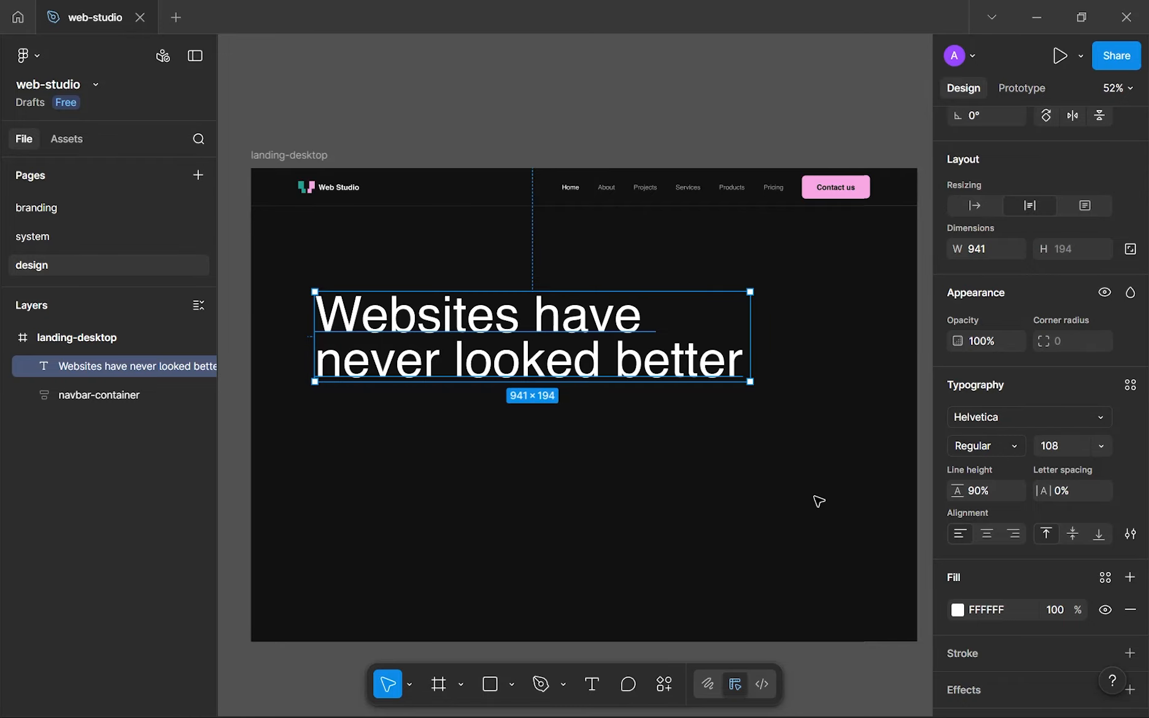
Tighten the heading's letter spacing to -2% and deselect the heading
{"action": "left_click", "coordinate": [1062, 498]}
{"action": "key", "text": "Down"}
{"action": "key", "text": "Down"}
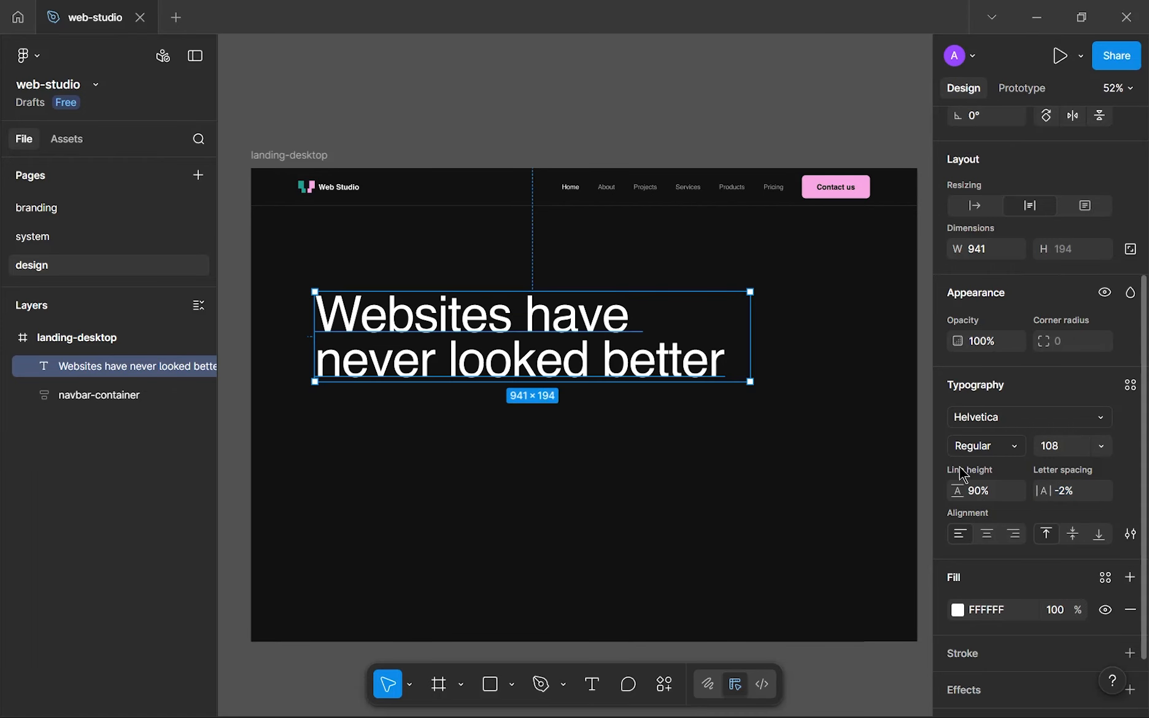
{"action": "left_click", "coordinate": [793, 462]}
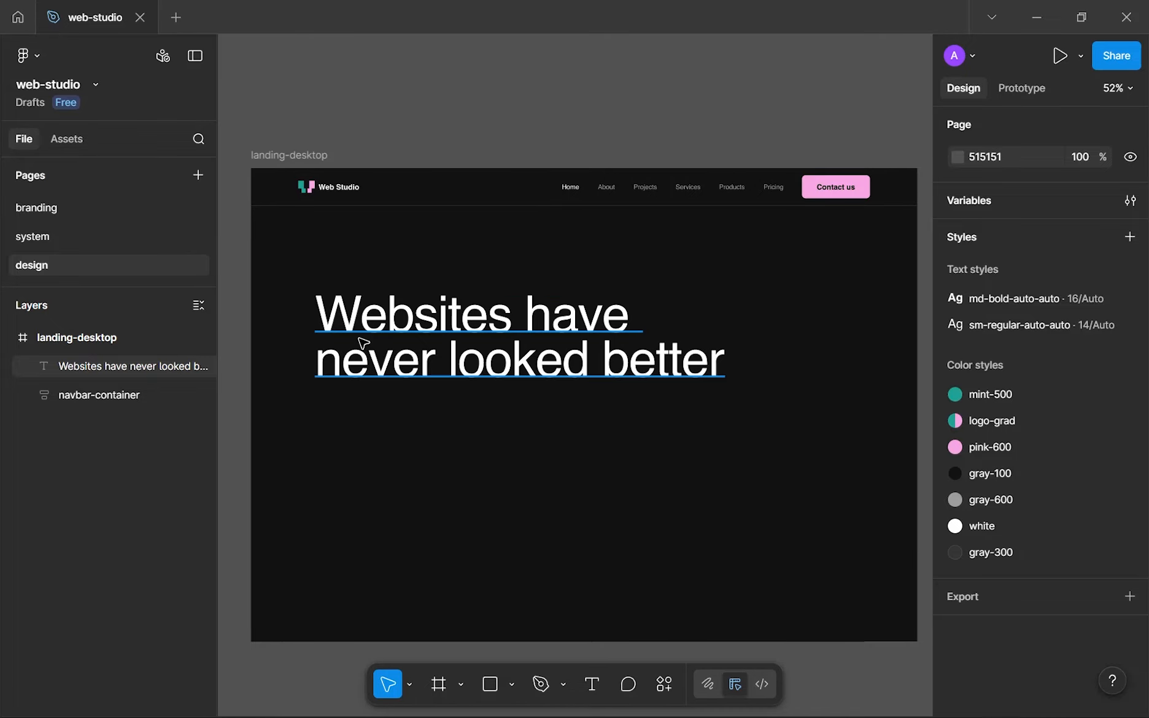
Narrow the heading's text box to about 929 px wide, keeping the text on two lines
{"action": "left_click", "coordinate": [363, 342]}
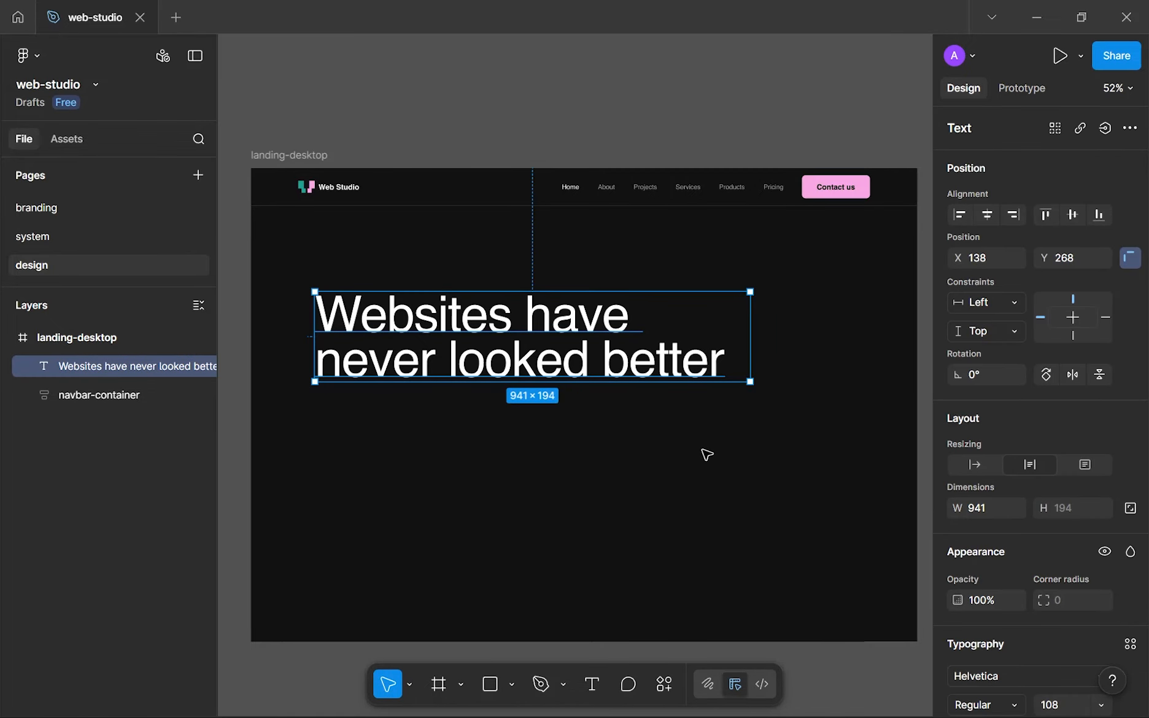
{"action": "mouse_move", "coordinate": [750, 350]}
{"action": "left_mouse_down"}
{"action": "mouse_move", "coordinate": [700, 348]}
{"action": "mouse_move", "coordinate": [741, 367]}
{"action": "left_mouse_up"}
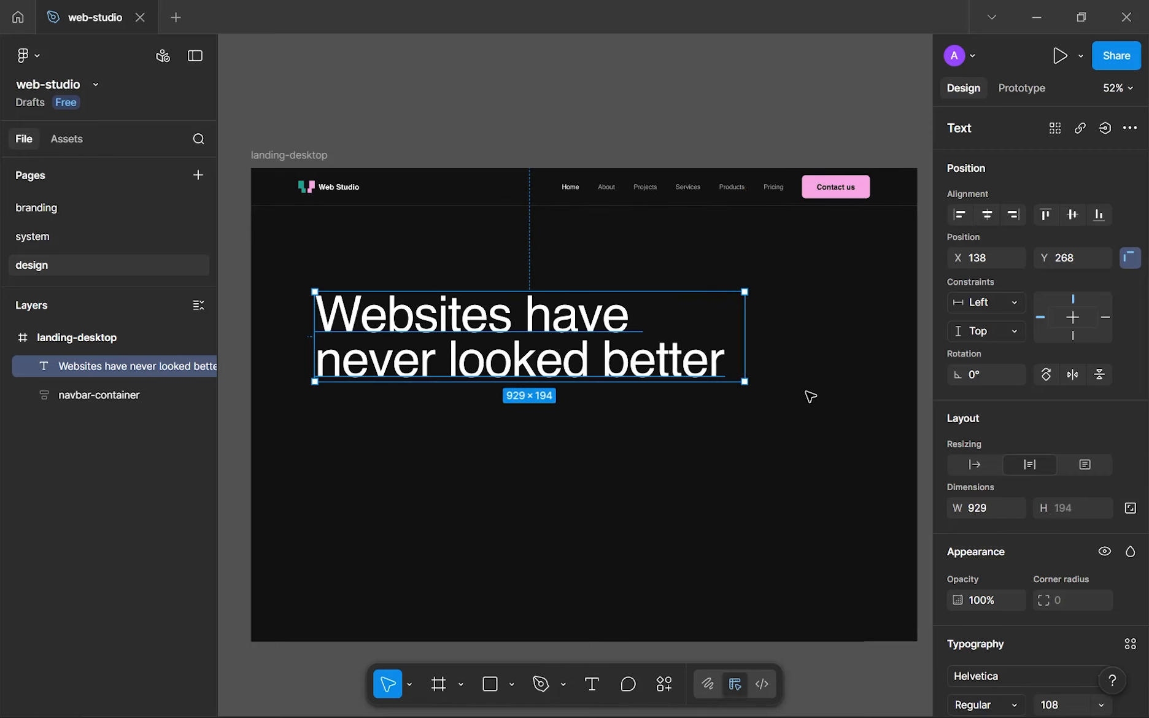
{"action": "scroll", "coordinate": [976, 442], "scroll_direction": "down", "scroll_amount": 3}
{"action": "scroll", "coordinate": [986, 461], "scroll_direction": "down", "scroll_amount": 3}
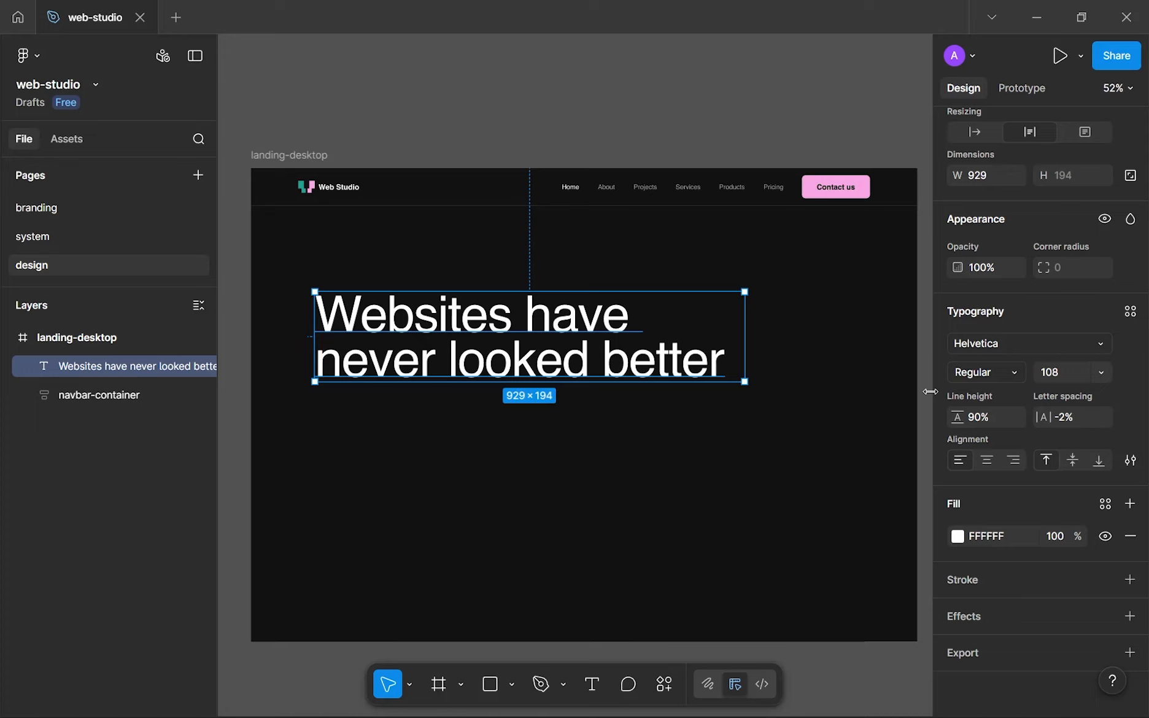
Change the hero heading's case to uppercase and deselect it
{"action": "left_click", "coordinate": [1128, 462]}
{"action": "left_click", "coordinate": [843, 485]}
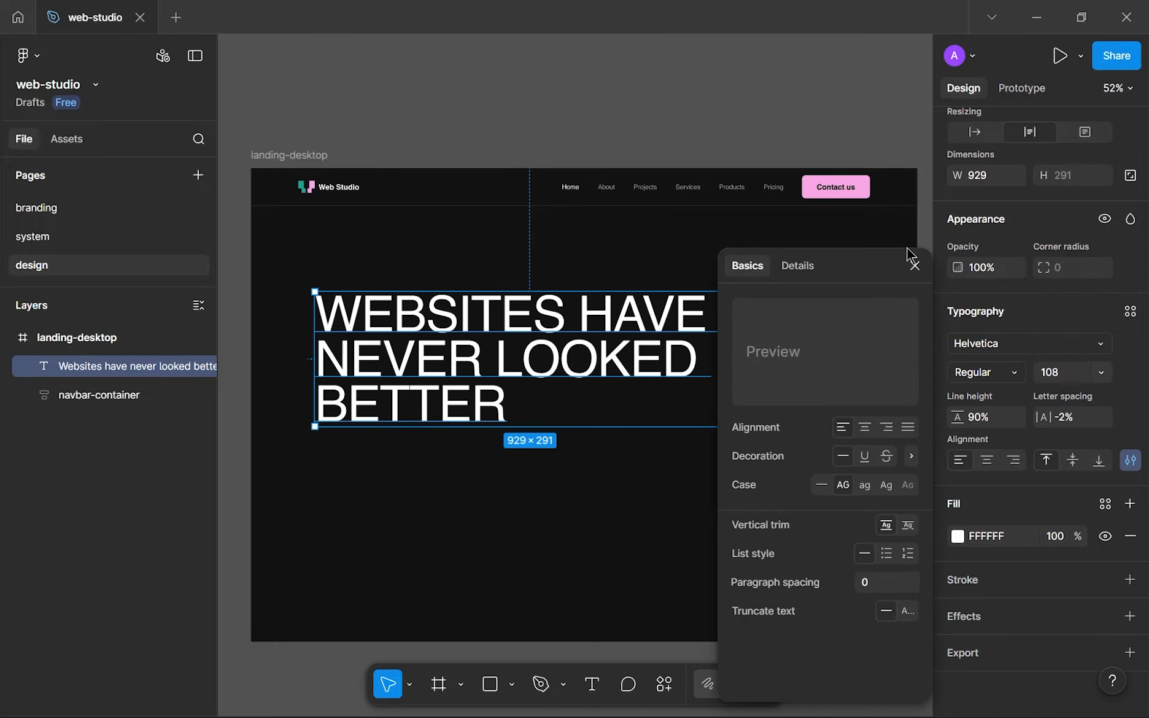
{"action": "left_click", "coordinate": [907, 273]}
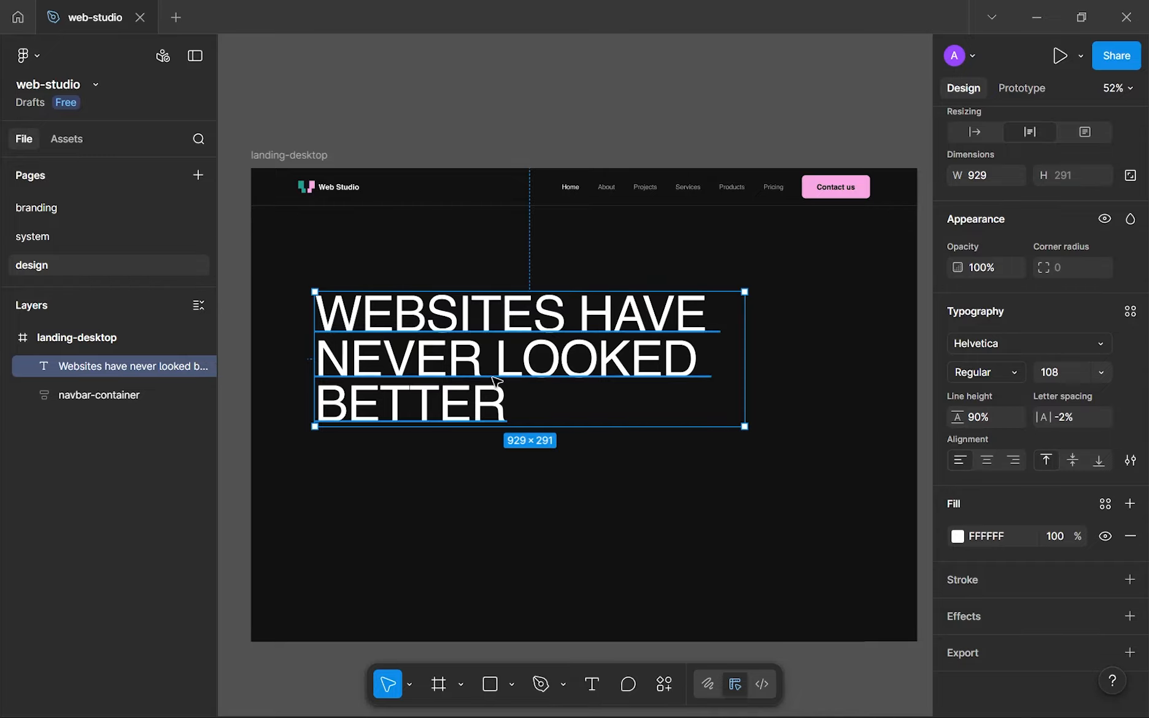
{"action": "left_click", "coordinate": [468, 460]}
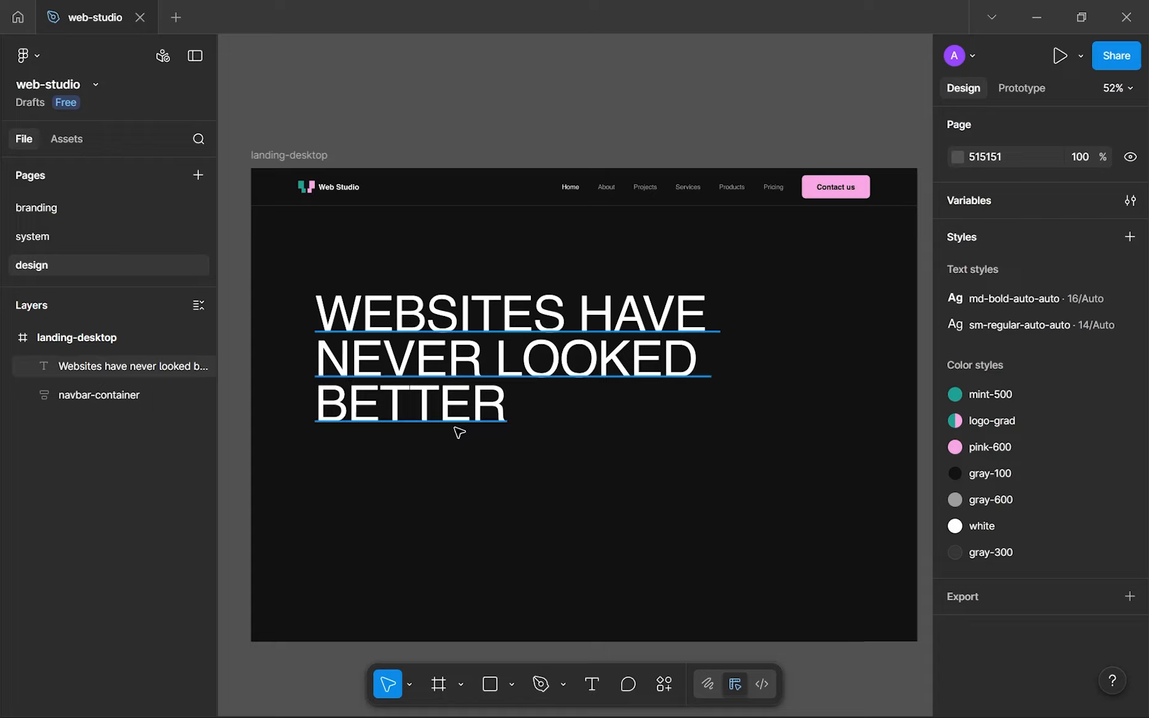
Narrow the heading's text box to about 546 px, one word per line, and move it to about X 89, Y 135
{"action": "left_click_drag", "start_coordinate": [462, 406], "coordinate": [436, 368]}
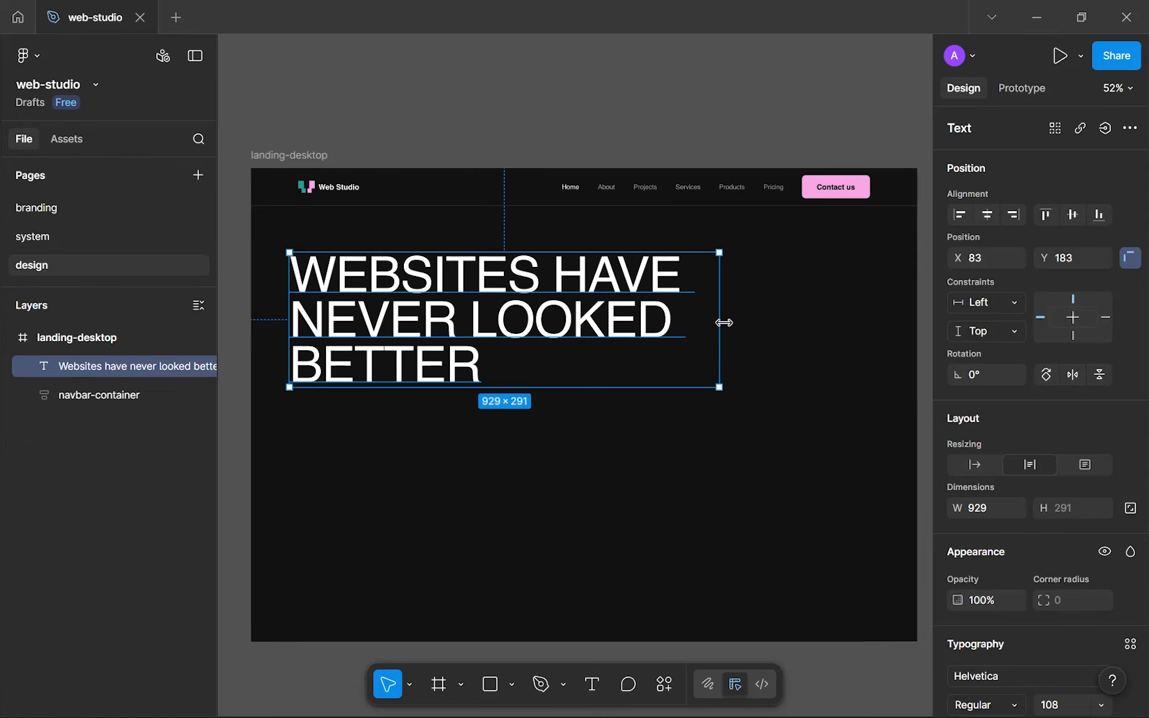
{"action": "left_click_drag", "start_coordinate": [721, 324], "coordinate": [542, 325]}
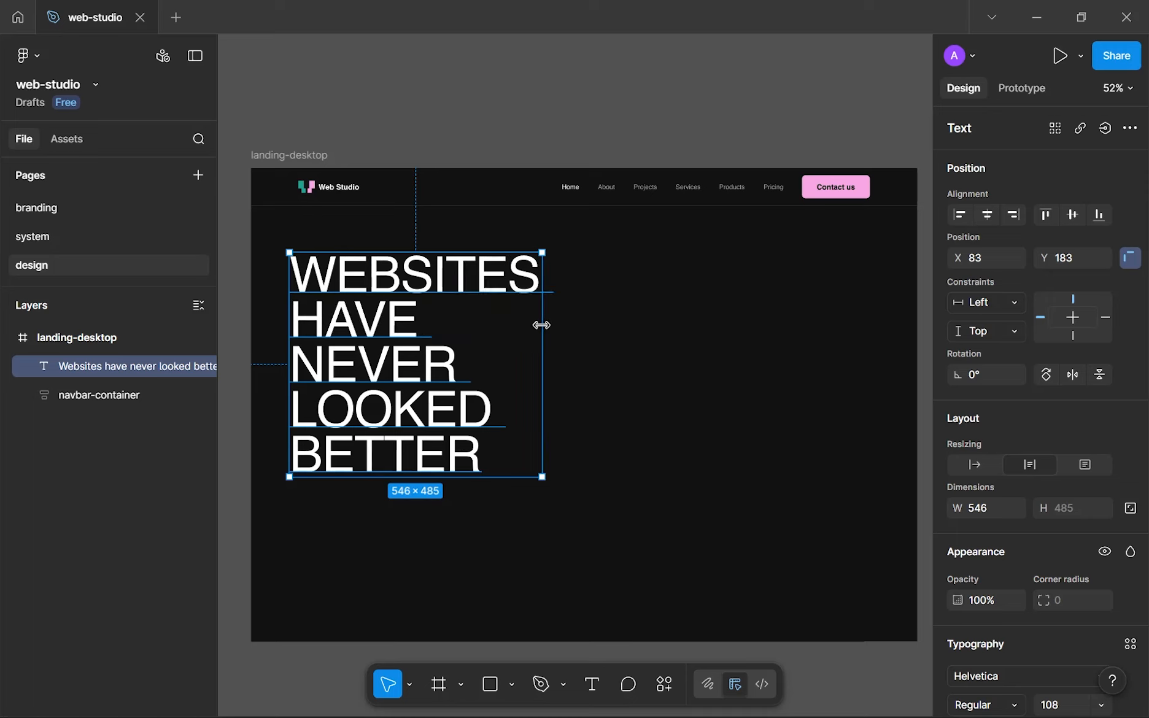
{"action": "left_click_drag", "start_coordinate": [388, 412], "coordinate": [391, 387]}
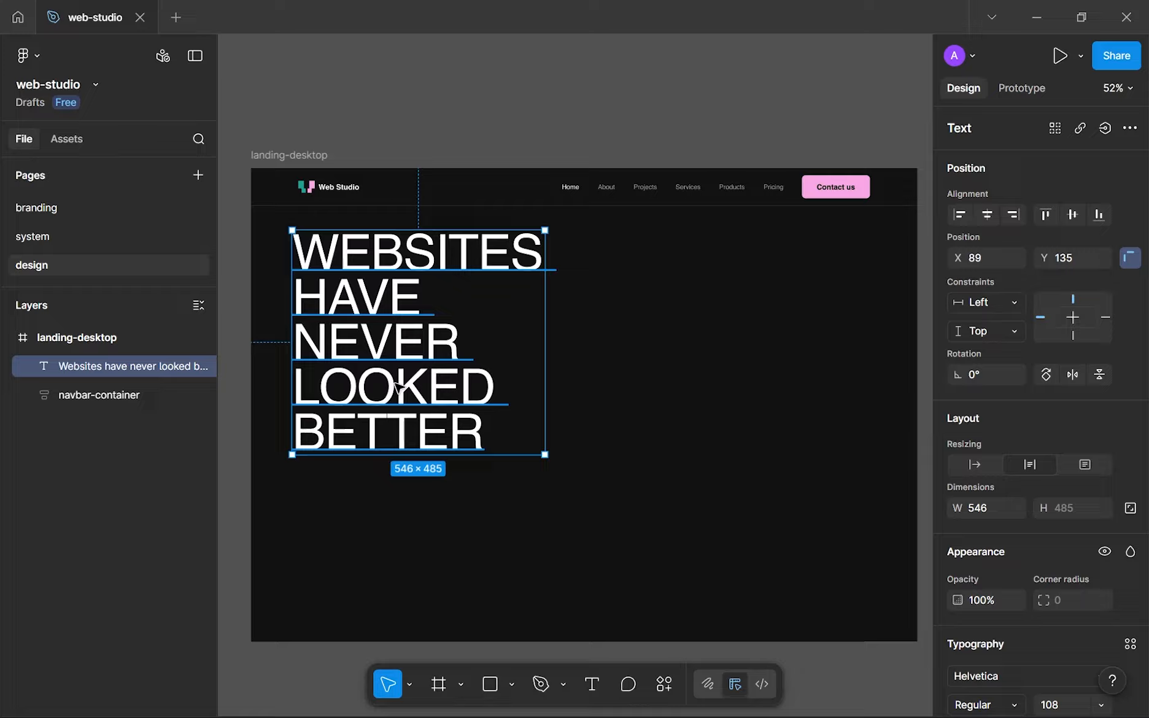
{"action": "left_click", "coordinate": [621, 325]}
{"action": "left_click_drag", "start_coordinate": [569, 290], "coordinate": [672, 442]}
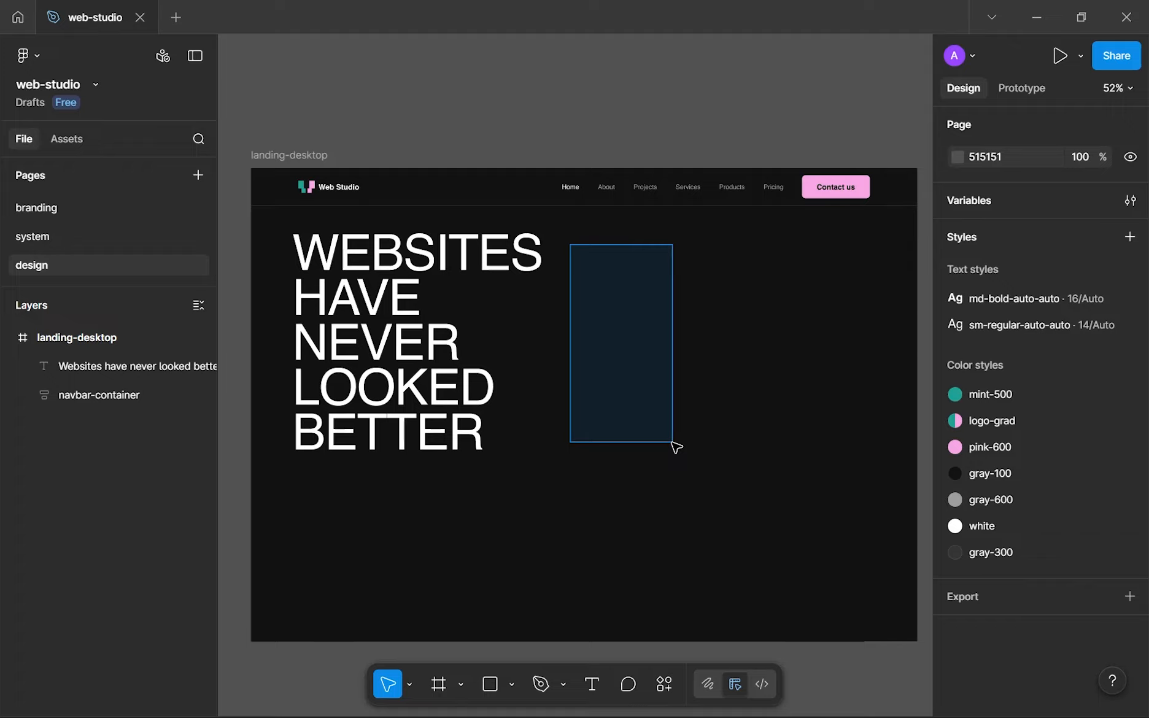
{"action": "left_click_drag", "start_coordinate": [673, 442], "coordinate": [672, 442]}
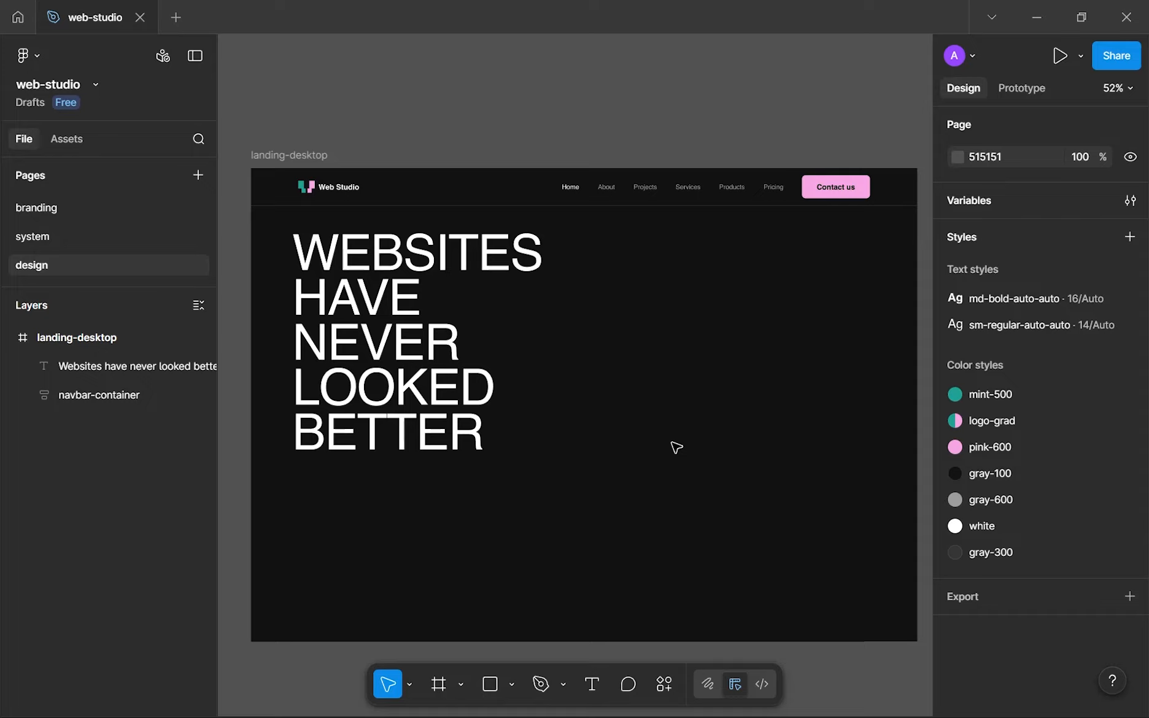
{"action": "left_click", "coordinate": [359, 296]}
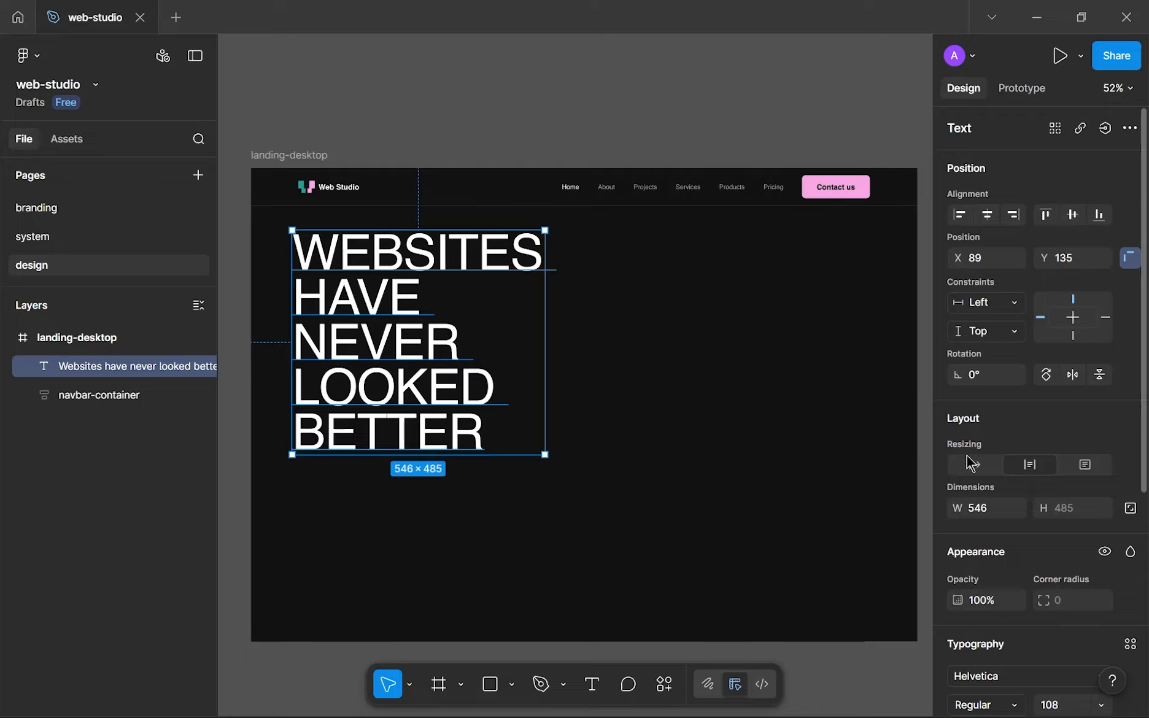
{"action": "scroll", "coordinate": [969, 463], "scroll_direction": "down", "scroll_amount": 5}
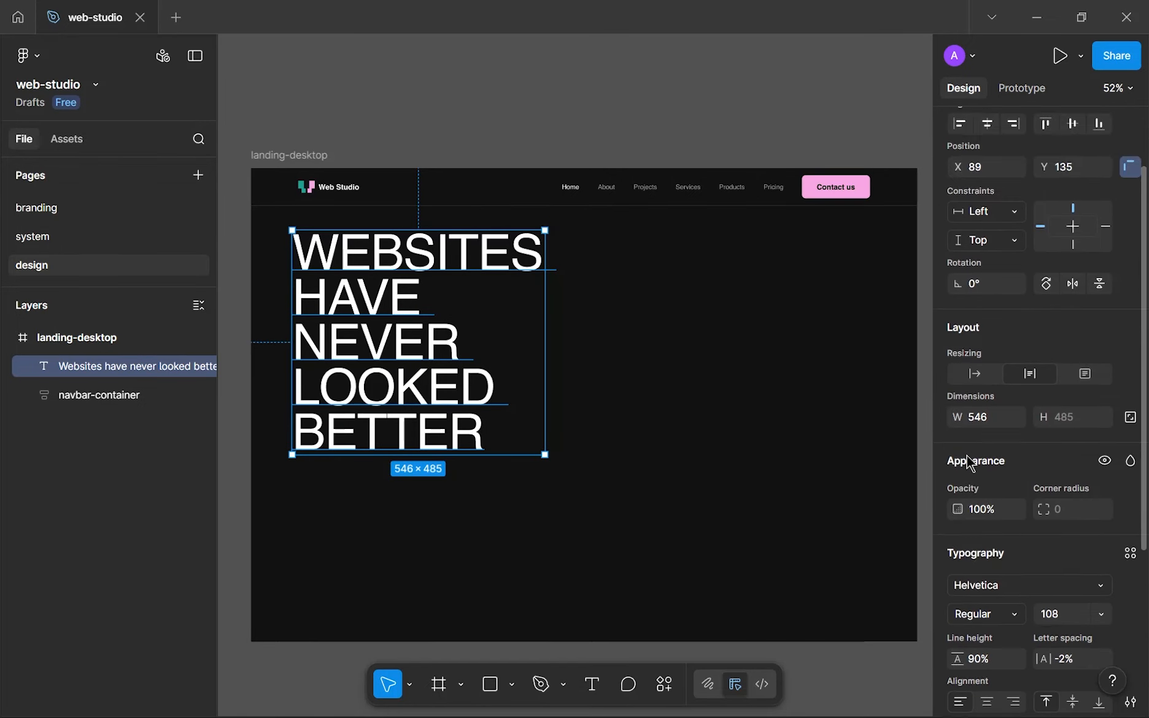
{"action": "scroll", "coordinate": [969, 463], "scroll_direction": "down", "scroll_amount": 1}
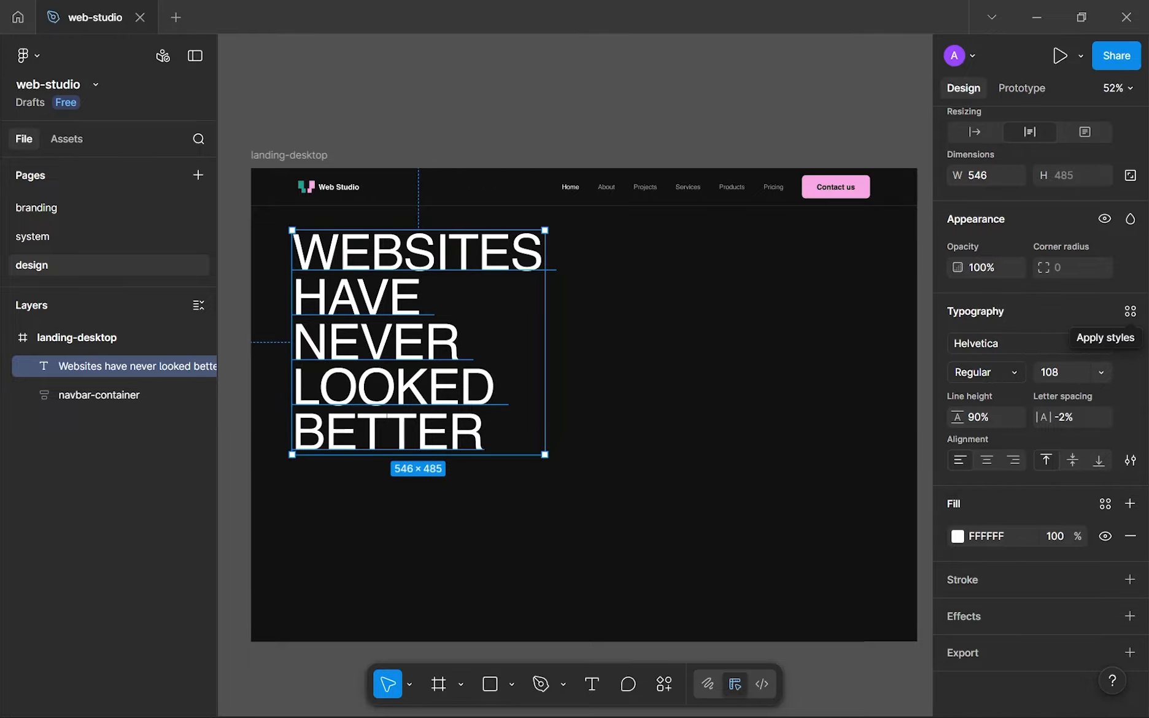
{"action": "left_click", "coordinate": [701, 480]}
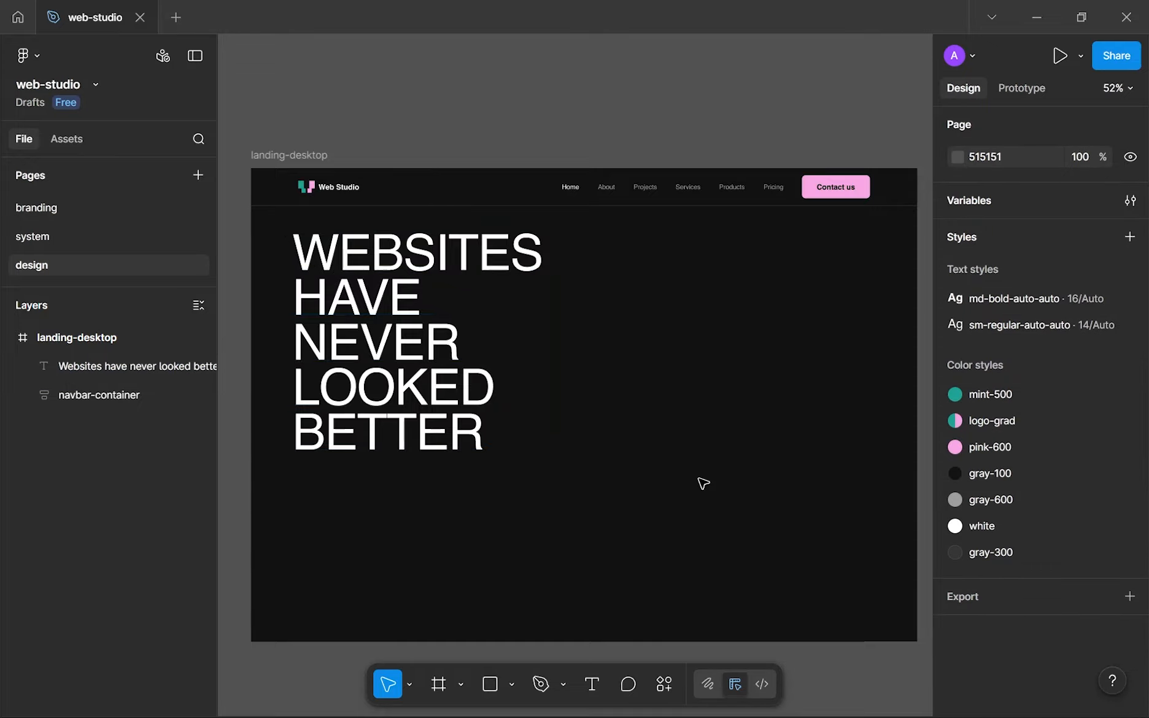
Add a placeholder text layer reading "a" below the heading at about X 299, Y 695
{"action": "left_click_drag", "start_coordinate": [700, 481], "coordinate": [726, 472]}
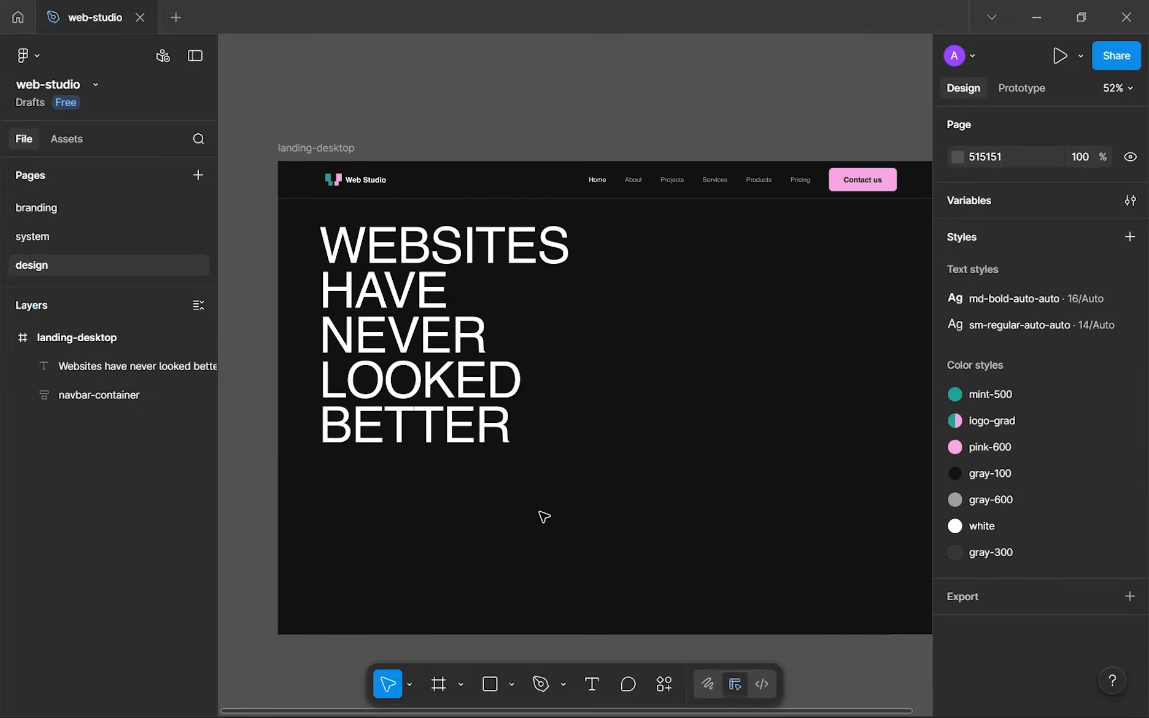
{"action": "key", "text": "t"}
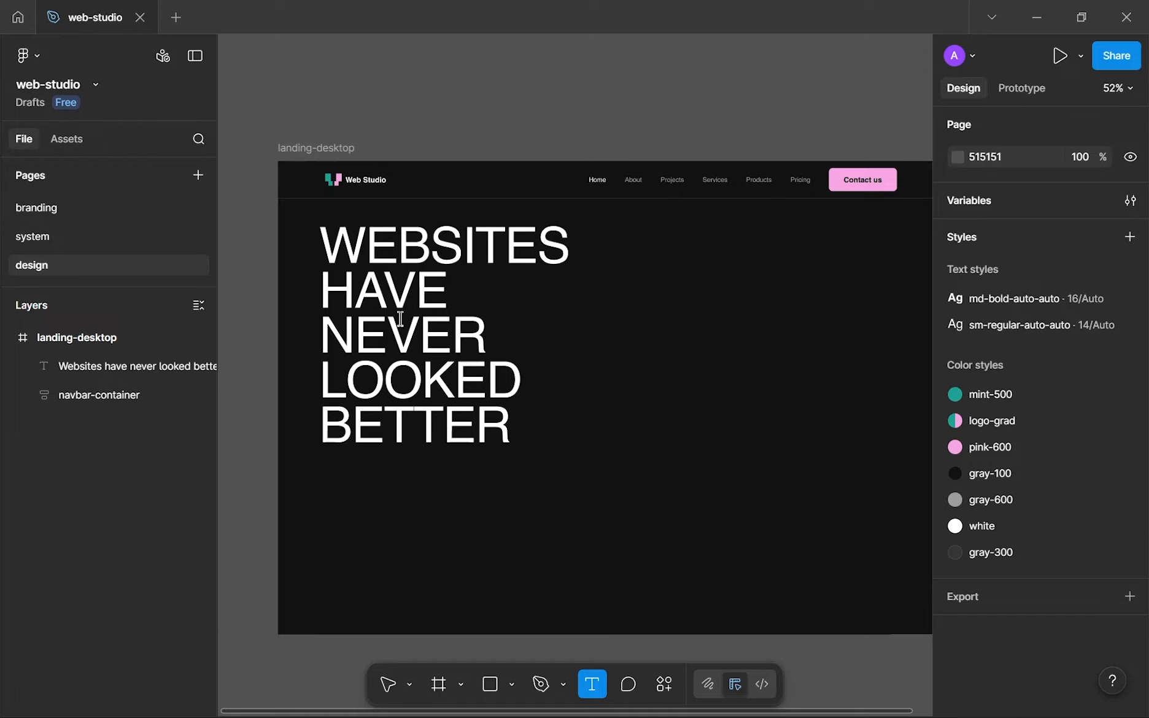
{"action": "left_click", "coordinate": [416, 484]}
{"action": "scroll", "coordinate": [442, 367], "scroll_direction": "up", "scroll_amount": 2}
{"action": "type", "text": "a"}
{"action": "key", "text": "Escape"}
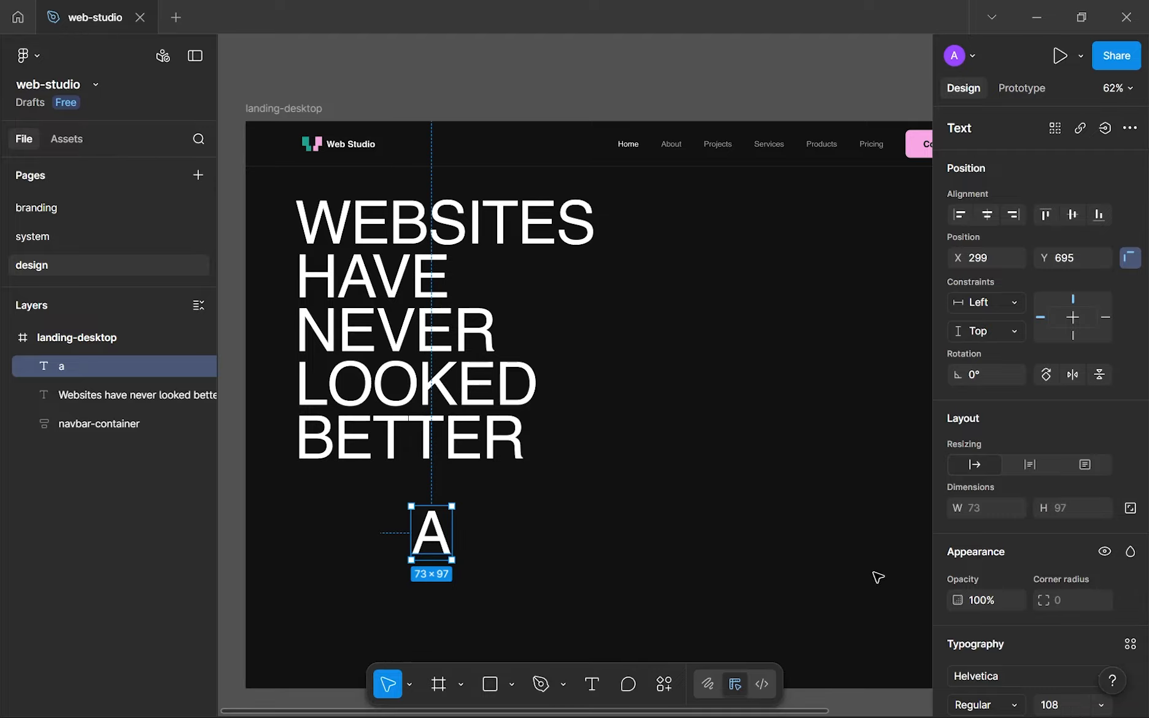
Apply the sm-regular-auto-auto text style to the placeholder text below the heading
{"action": "scroll", "coordinate": [1032, 614], "scroll_direction": "down", "scroll_amount": 3}
{"action": "left_click", "coordinate": [1130, 554]}
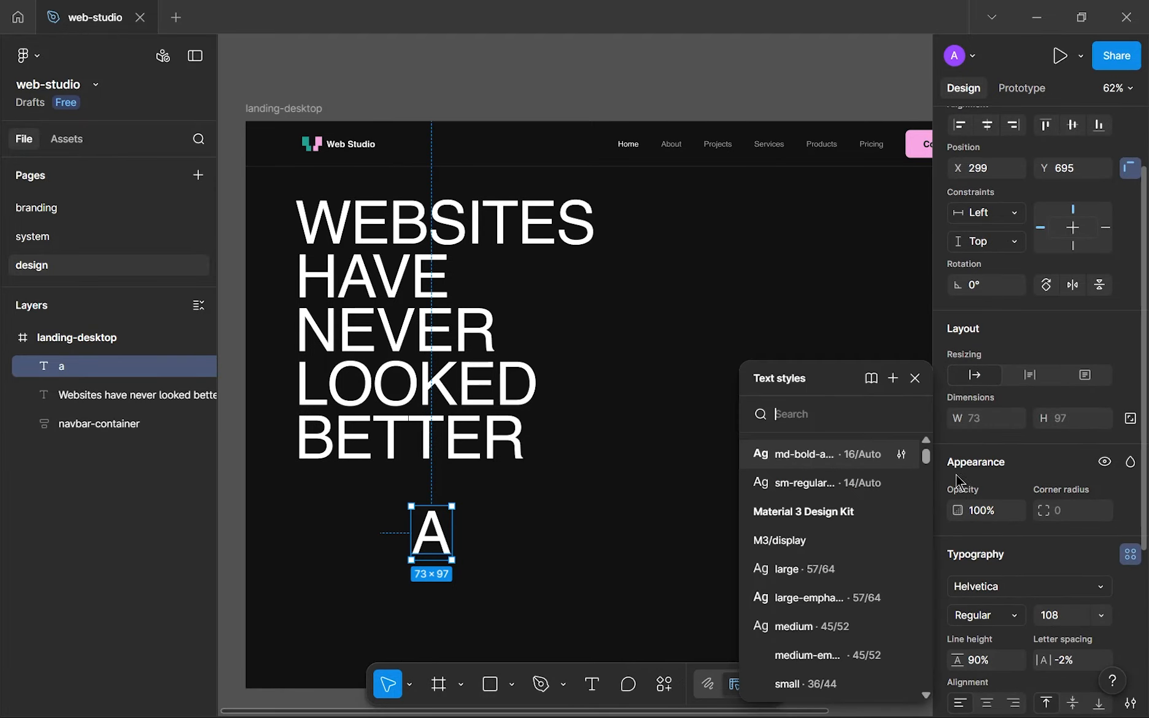
{"action": "left_click", "coordinate": [845, 484]}
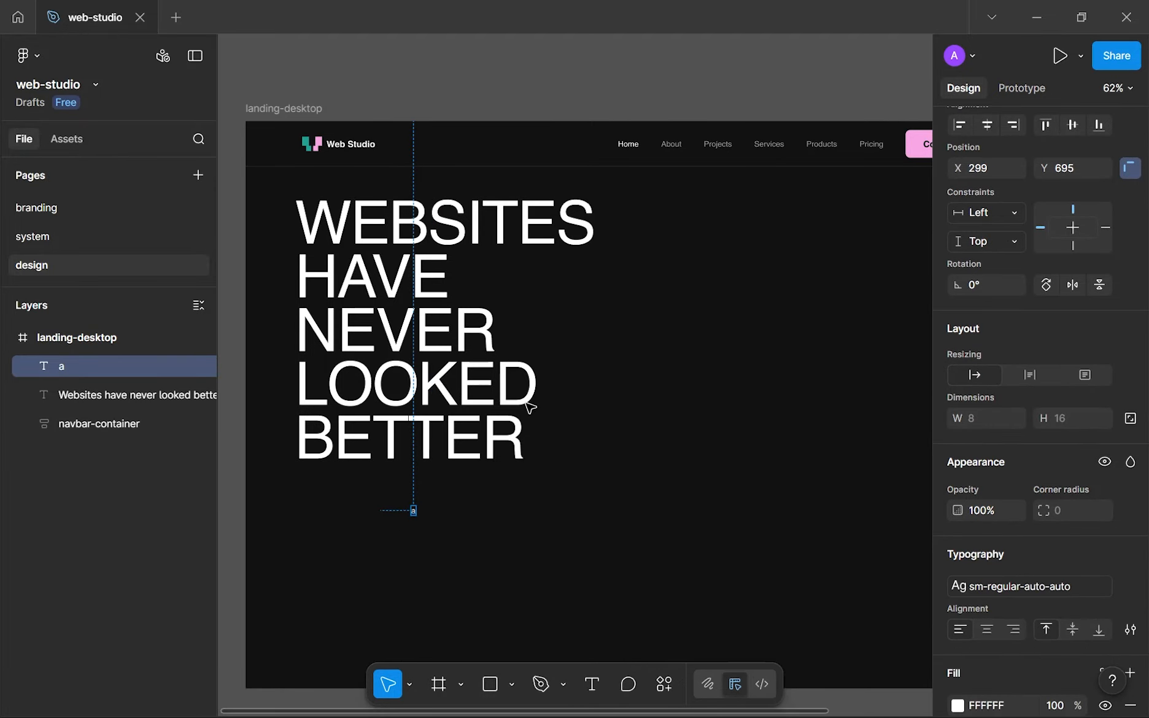
{"action": "left_click", "coordinate": [375, 274]}
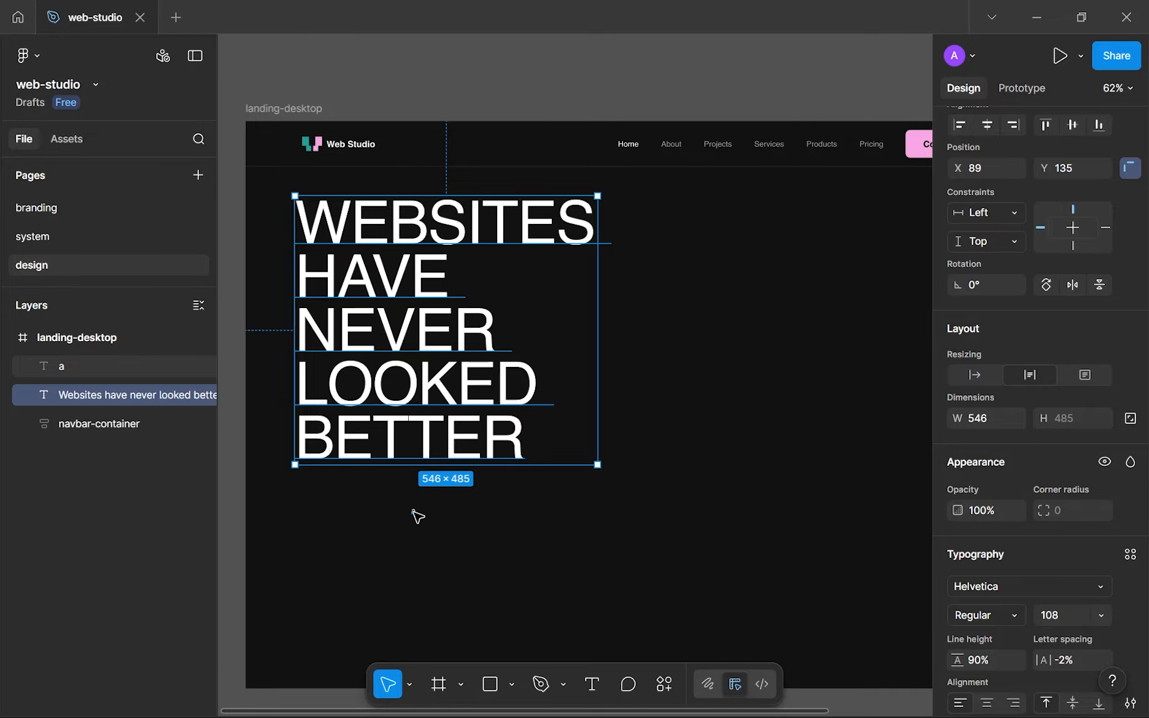
{"action": "left_click", "coordinate": [415, 512]}
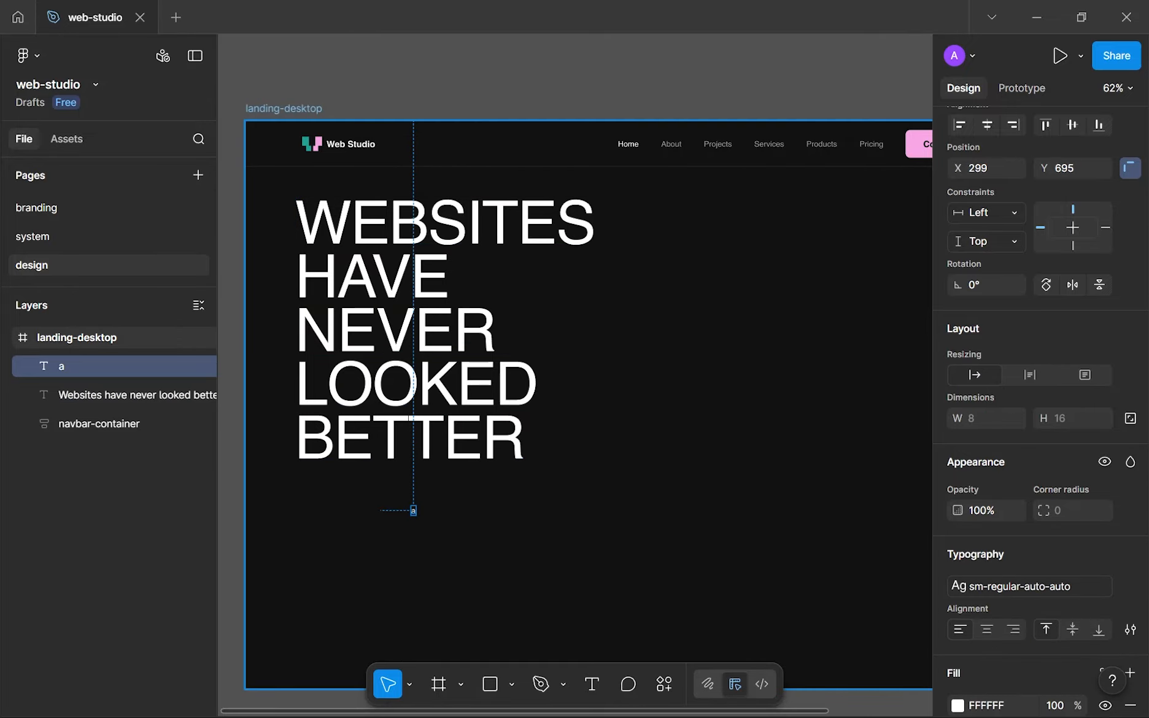
{"action": "left_click", "coordinate": [485, 516]}
Widen the placeholder's text box to about 265 px and move it to about X 258, Y 653
{"action": "scroll", "coordinate": [415, 519], "scroll_direction": "up", "scroll_amount": 5, "text": "ctrl"}
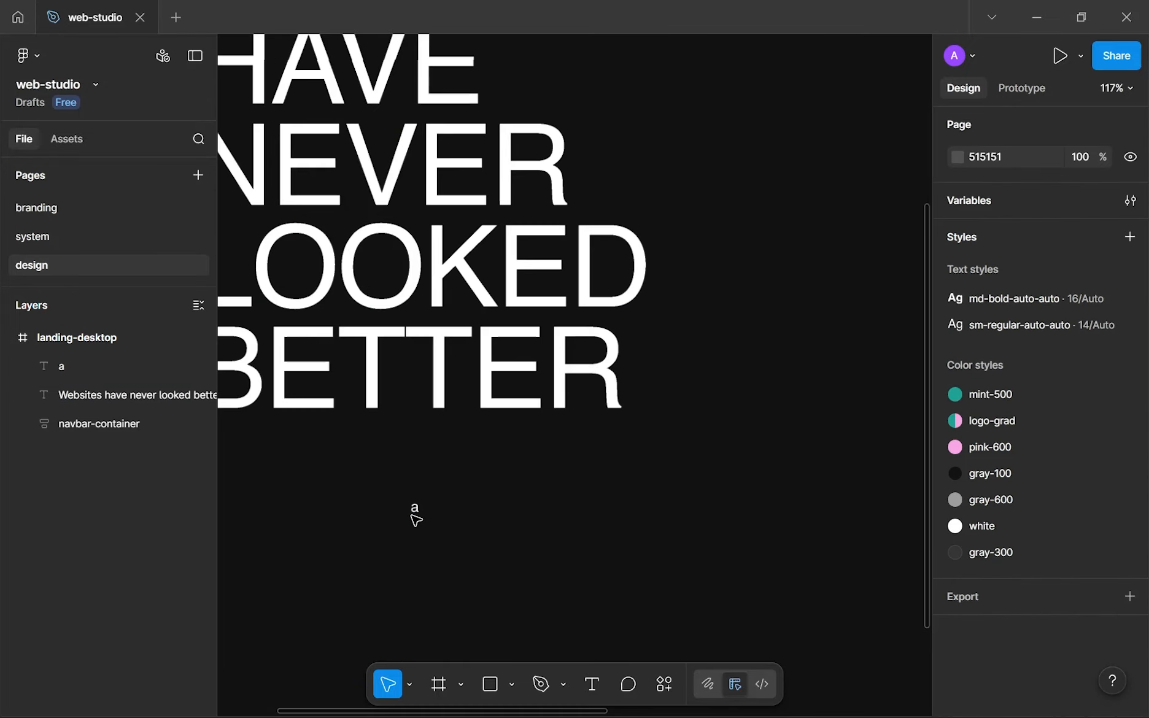
{"action": "left_click", "coordinate": [415, 512]}
{"action": "scroll", "coordinate": [416, 513], "scroll_direction": "up", "scroll_amount": 3, "text": "ctrl"}
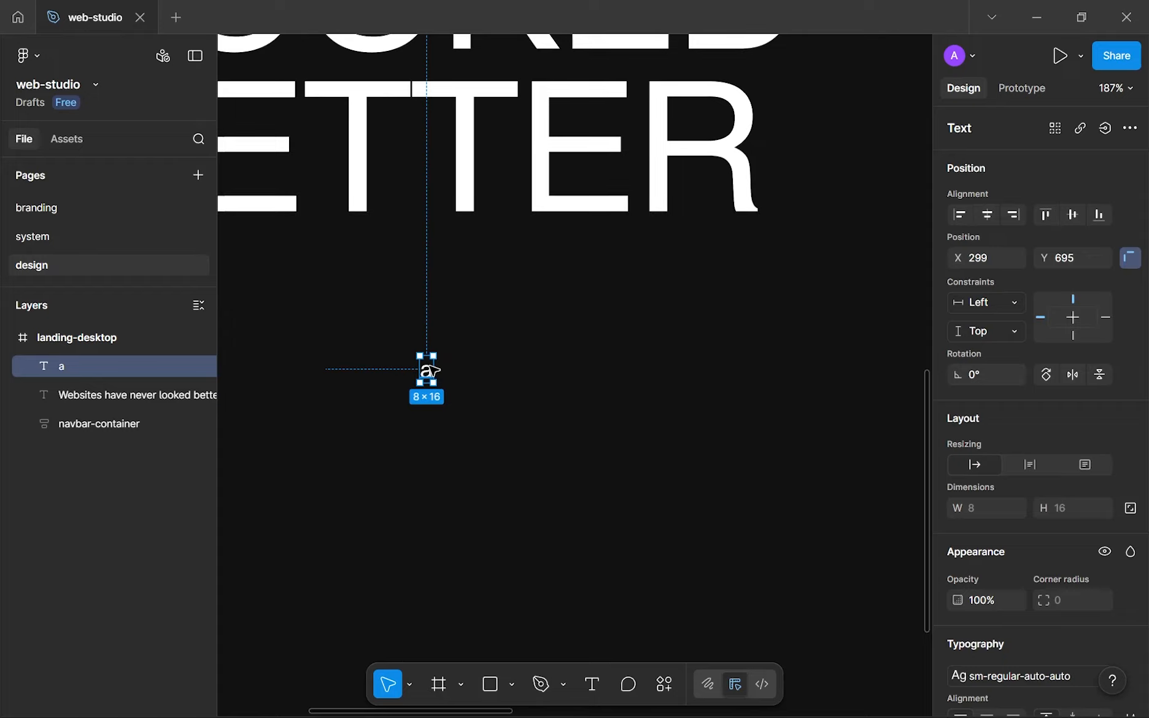
{"action": "left_click_drag", "start_coordinate": [433, 366], "coordinate": [866, 420]}
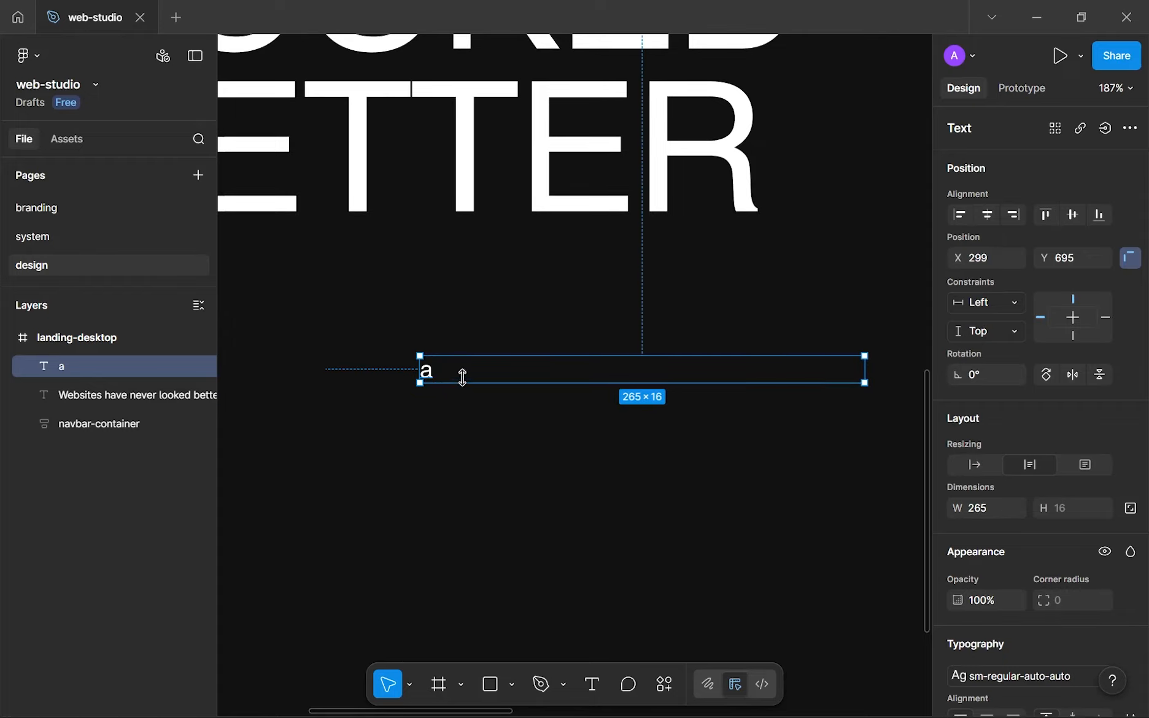
{"action": "left_click_drag", "start_coordinate": [447, 371], "coordinate": [367, 300]}
{"action": "key", "text": "Escape"}
Replace the placeholder letter with "We build website that convert users, websites that both feel good, look good and does everything you want with efficiency."
{"action": "double_click", "coordinate": [361, 300]}
{"action": "scroll", "coordinate": [418, 377], "scroll_direction": "down", "scroll_amount": 5, "text": "ctrl"}
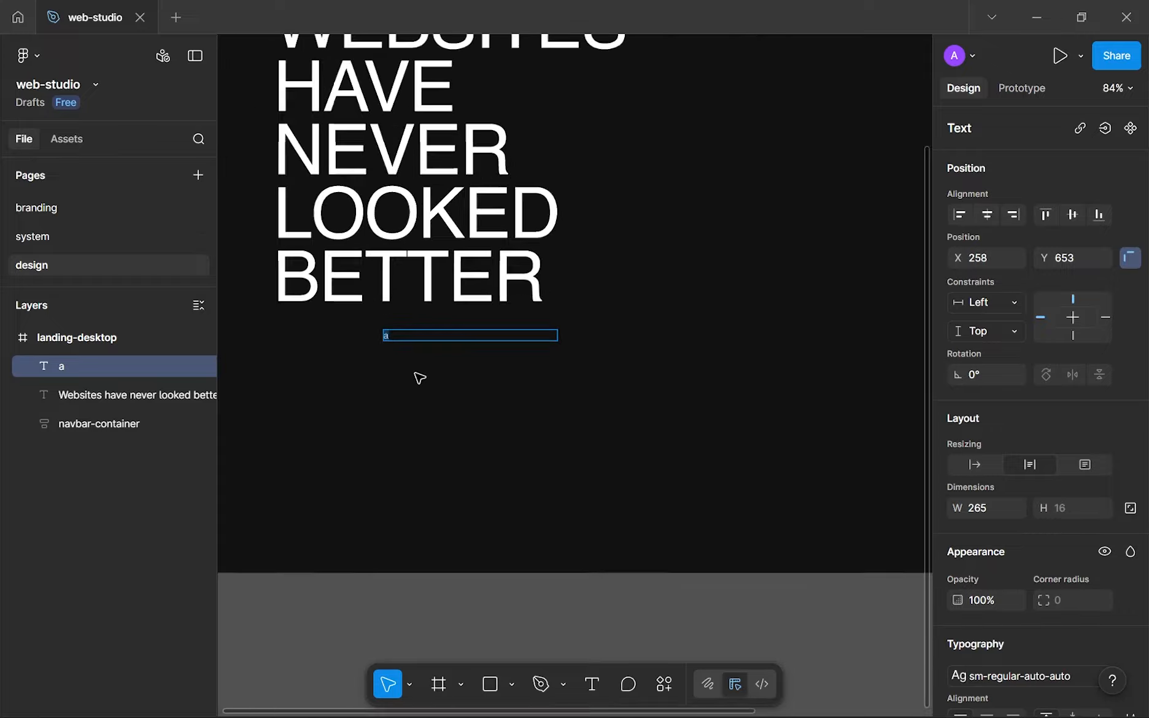
{"action": "scroll", "coordinate": [426, 376], "scroll_direction": "up", "scroll_amount": 1, "text": "ctrl"}
{"action": "scroll", "coordinate": [436, 337], "scroll_direction": "down", "scroll_amount": 2, "text": "ctrl"}
{"action": "scroll", "coordinate": [436, 336], "scroll_direction": "up", "scroll_amount": 1}
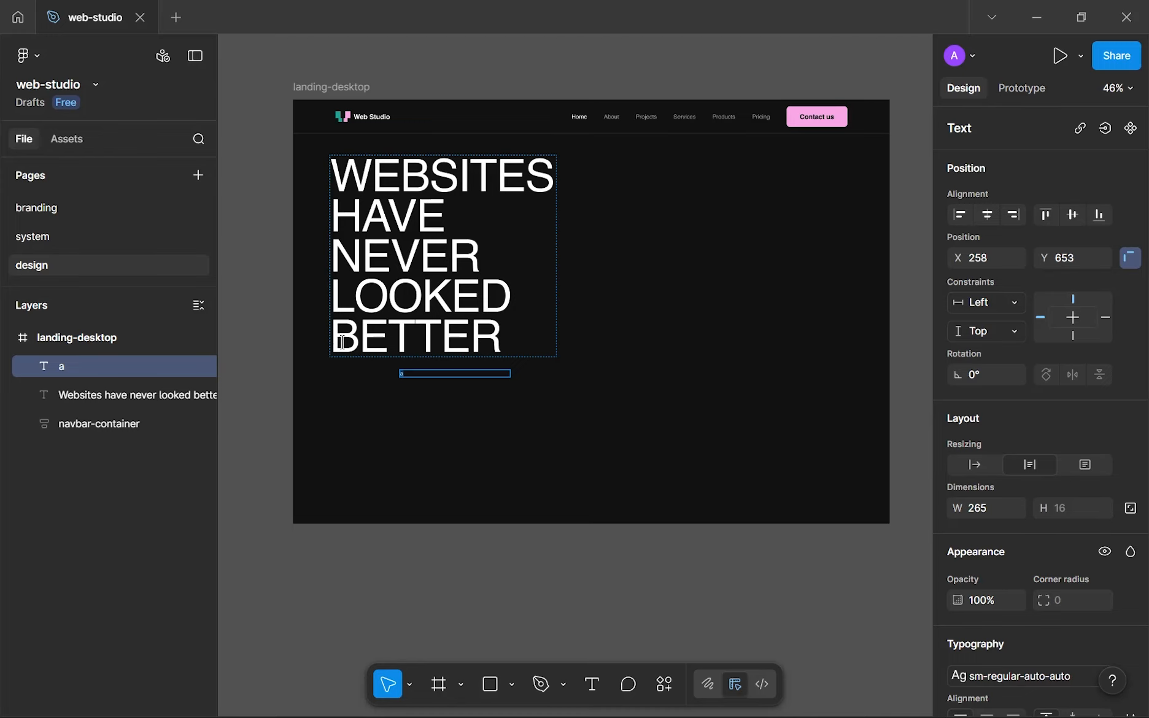
{"action": "key", "text": "shift+2"}
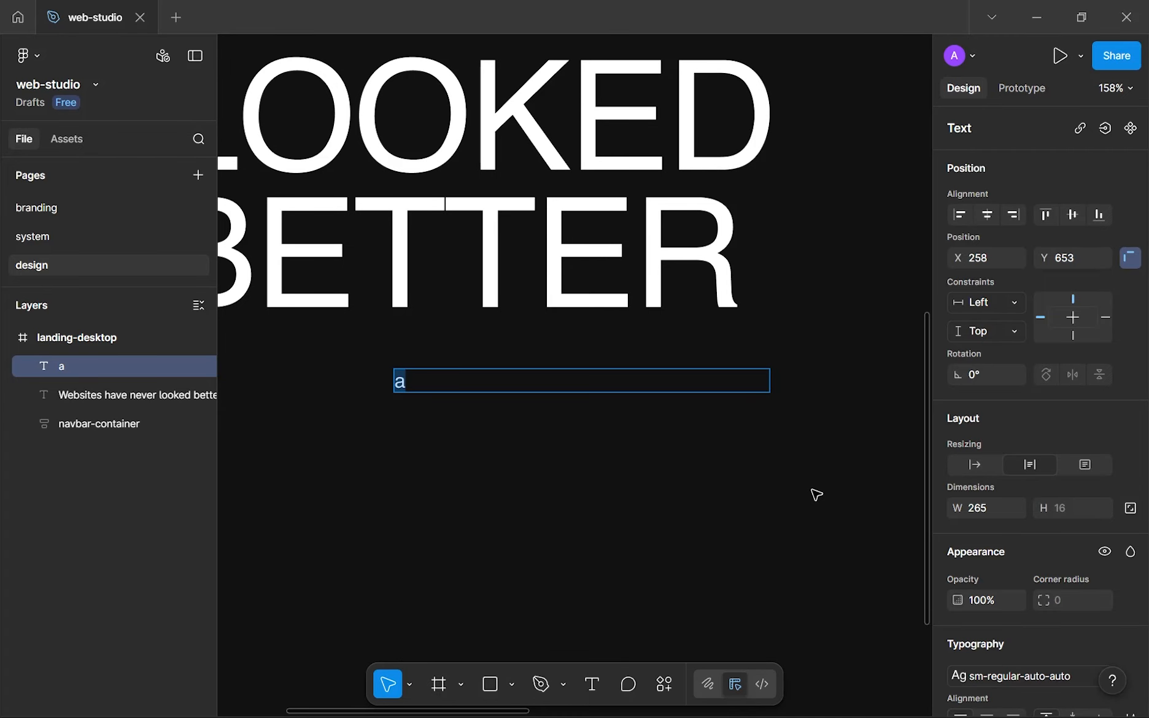
{"action": "type", "text": "We a"}
{"action": "key", "text": "BackSpace"}
{"action": "type", "text": "cr"}
{"action": "key", "text": "BackSpace"}
{"action": "key", "text": "BackSpace"}
{"action": "type", "text": "build website that c"}
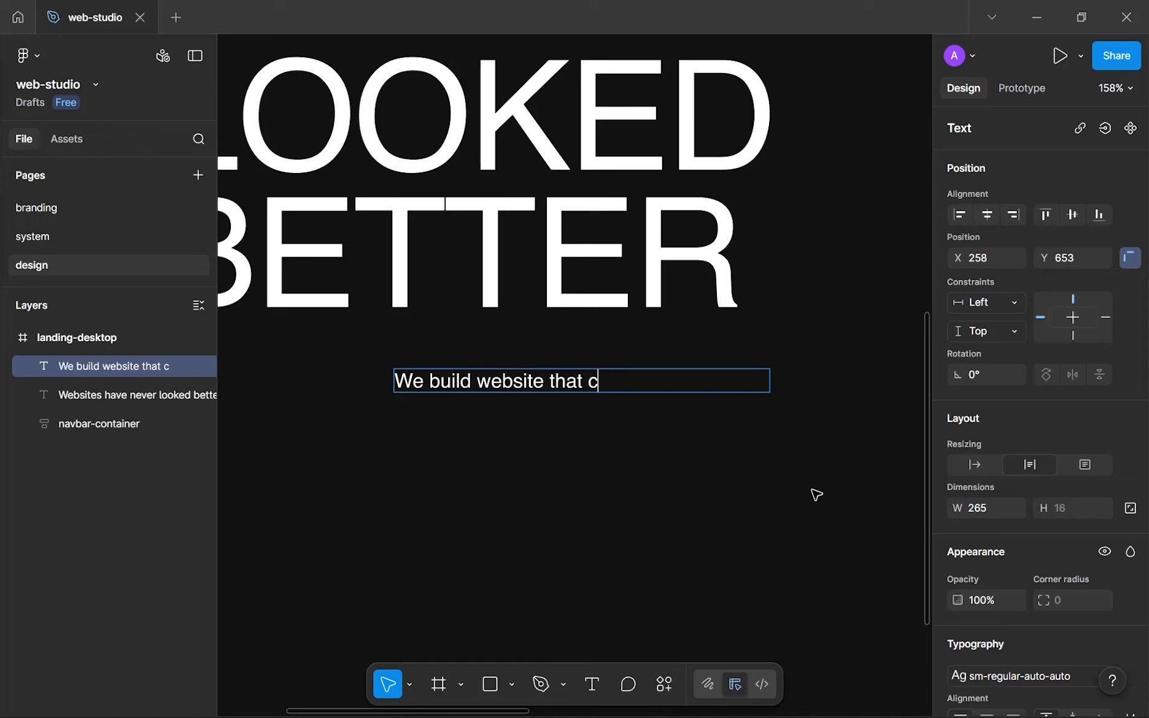
{"action": "type", "text": "onvert users"}
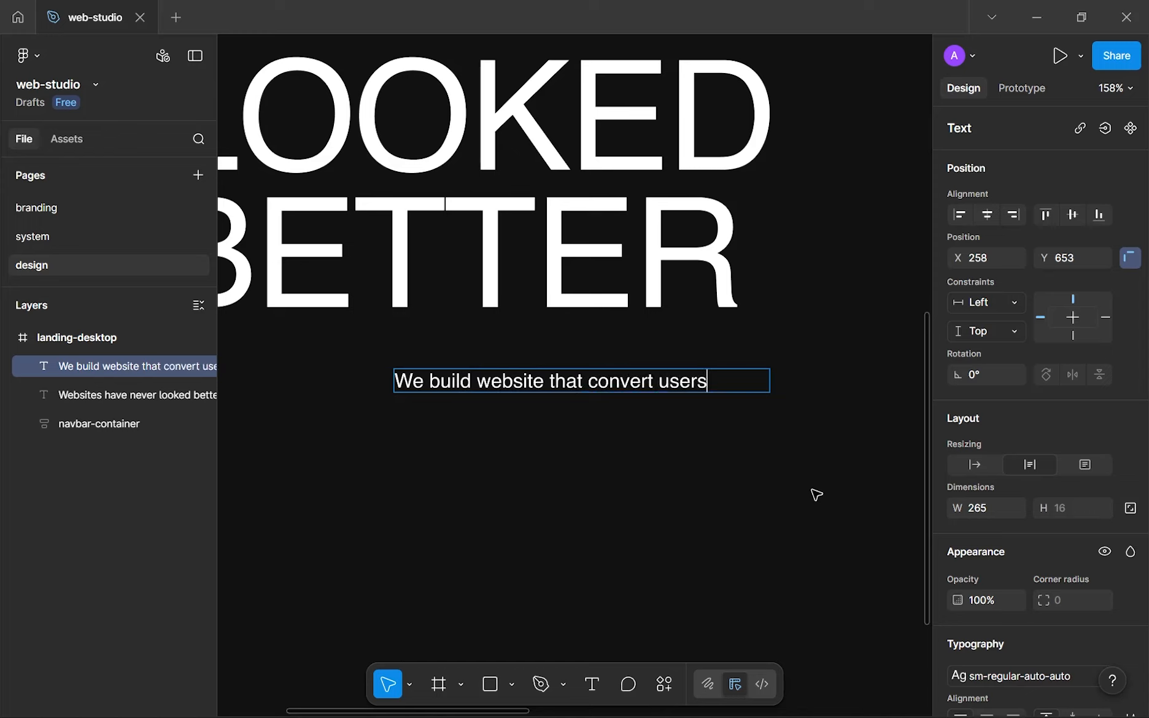
{"action": "type", "text": ", websites that b"}
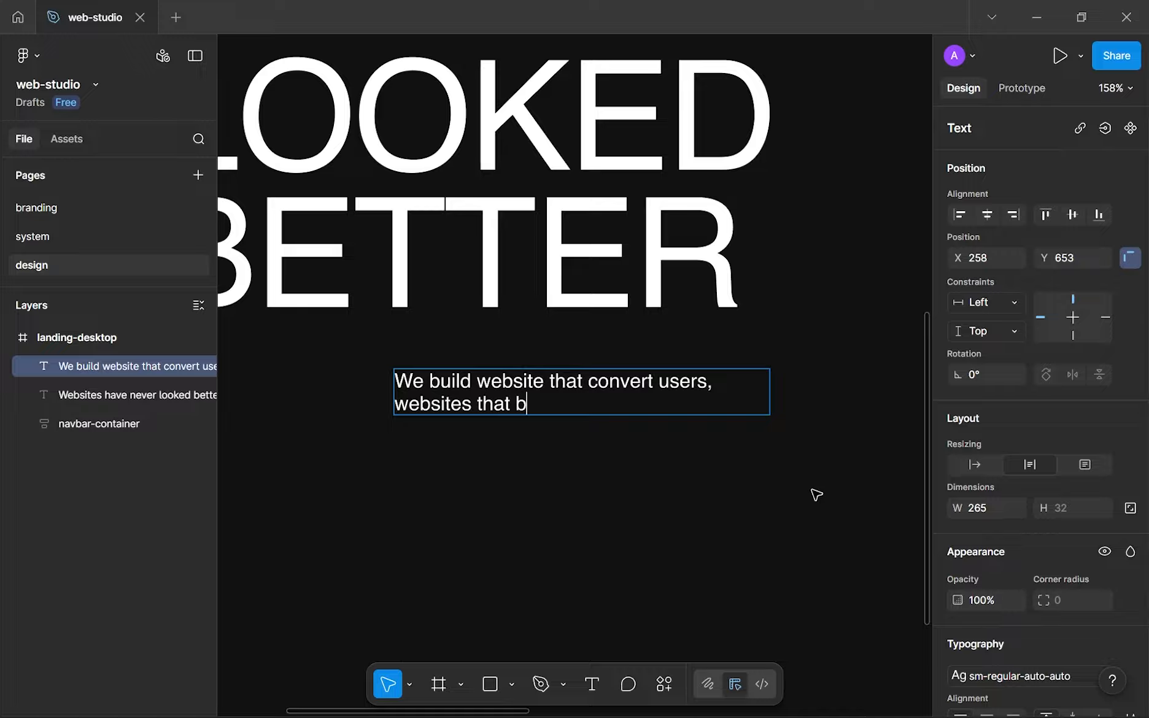
{"action": "type", "text": "oth feel go"}
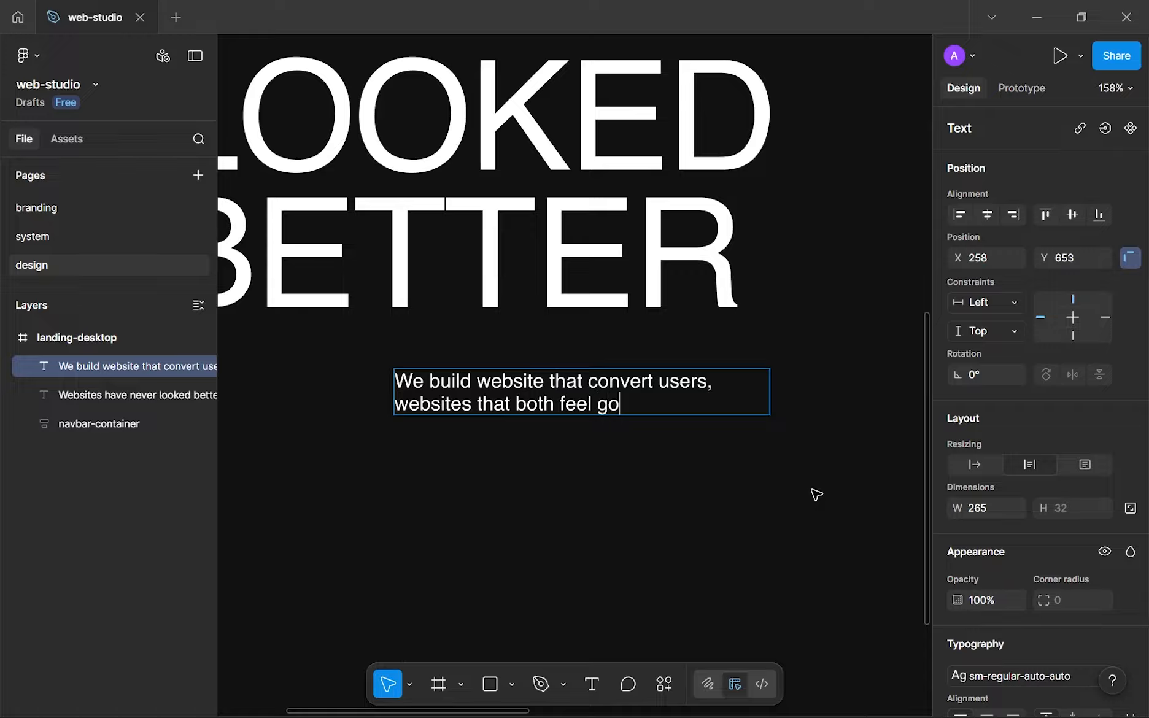
{"action": "type", "text": "od, look good and does everything youu"}
{"action": "key", "text": "BackSpace"}
{"action": "type", "text": "want with efficiency."}
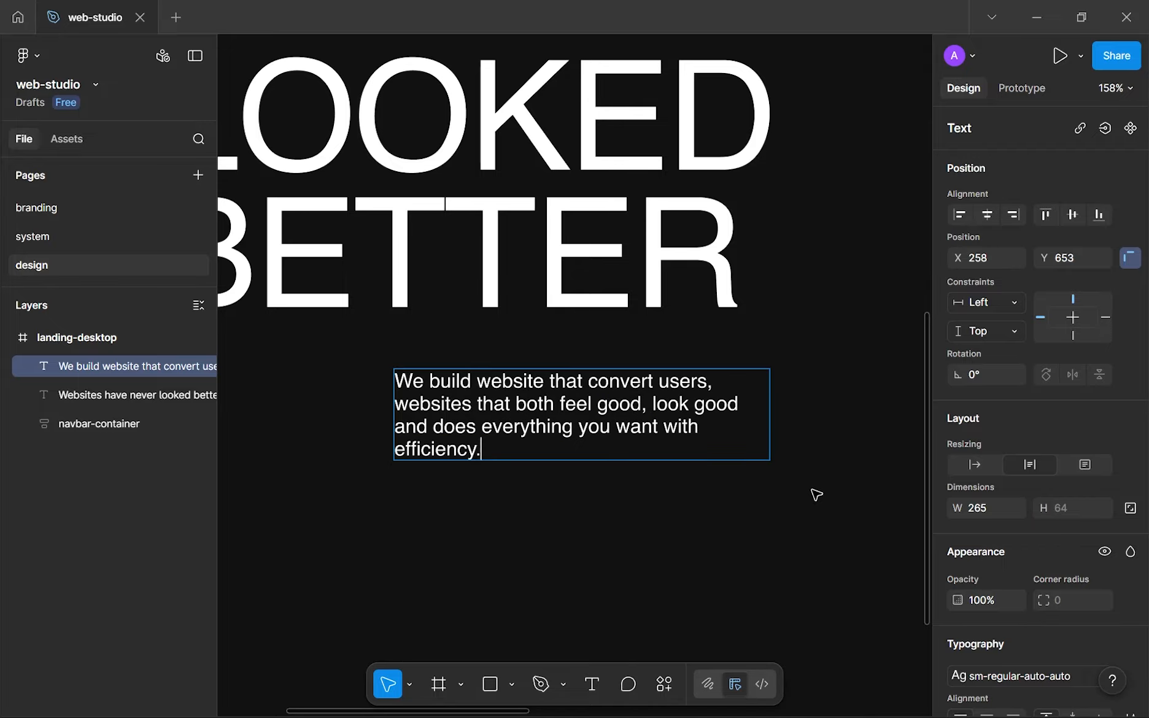
{"action": "key", "text": "Escape"}
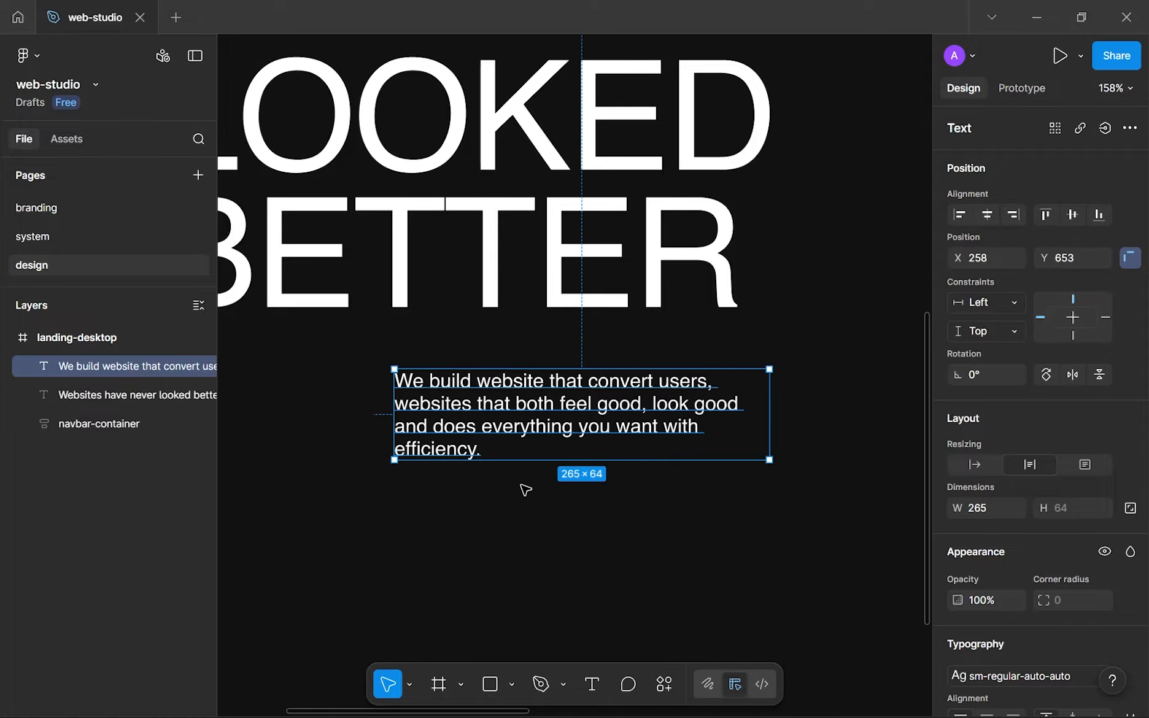
Widen the paragraph's text box to about 372 px so the text wraps onto three lines
{"action": "scroll", "coordinate": [526, 487], "scroll_direction": "down", "scroll_amount": 5}
{"action": "scroll", "coordinate": [546, 470], "scroll_direction": "down", "scroll_amount": 3}
{"action": "scroll", "coordinate": [513, 465], "scroll_direction": "up", "scroll_amount": 8}
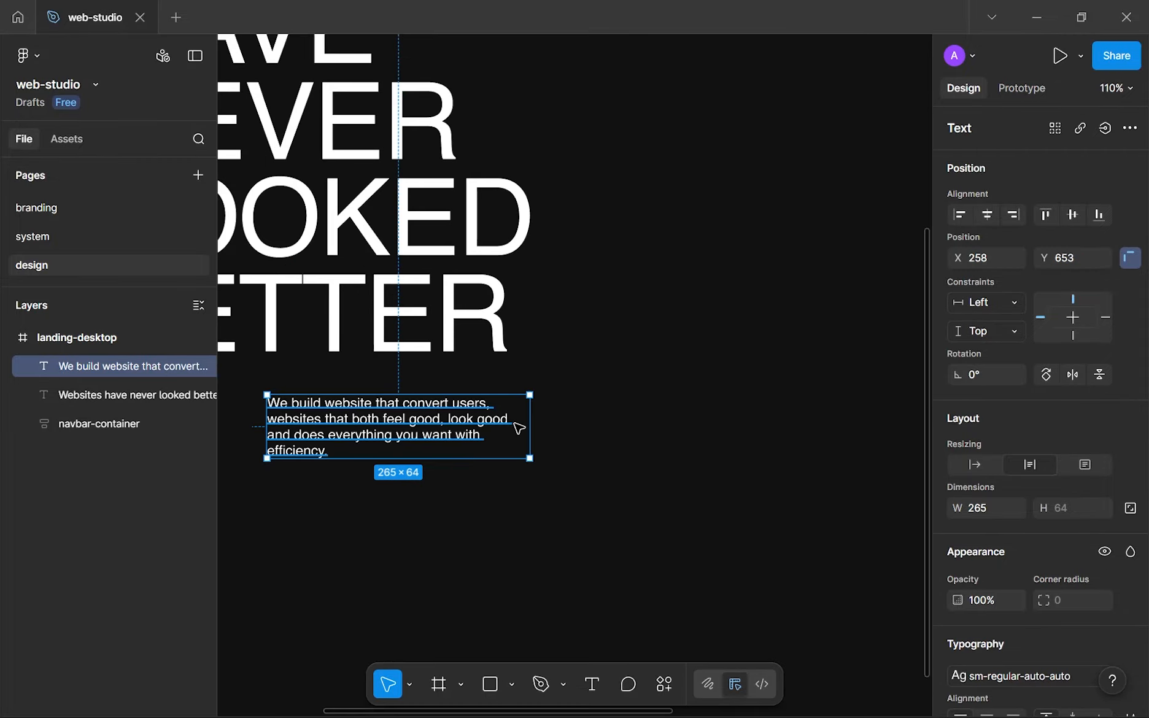
{"action": "left_click_drag", "start_coordinate": [531, 426], "coordinate": [636, 398]}
{"action": "scroll", "coordinate": [636, 398], "scroll_direction": "down", "scroll_amount": 5}
{"action": "scroll", "coordinate": [652, 455], "scroll_direction": "up", "scroll_amount": 4}
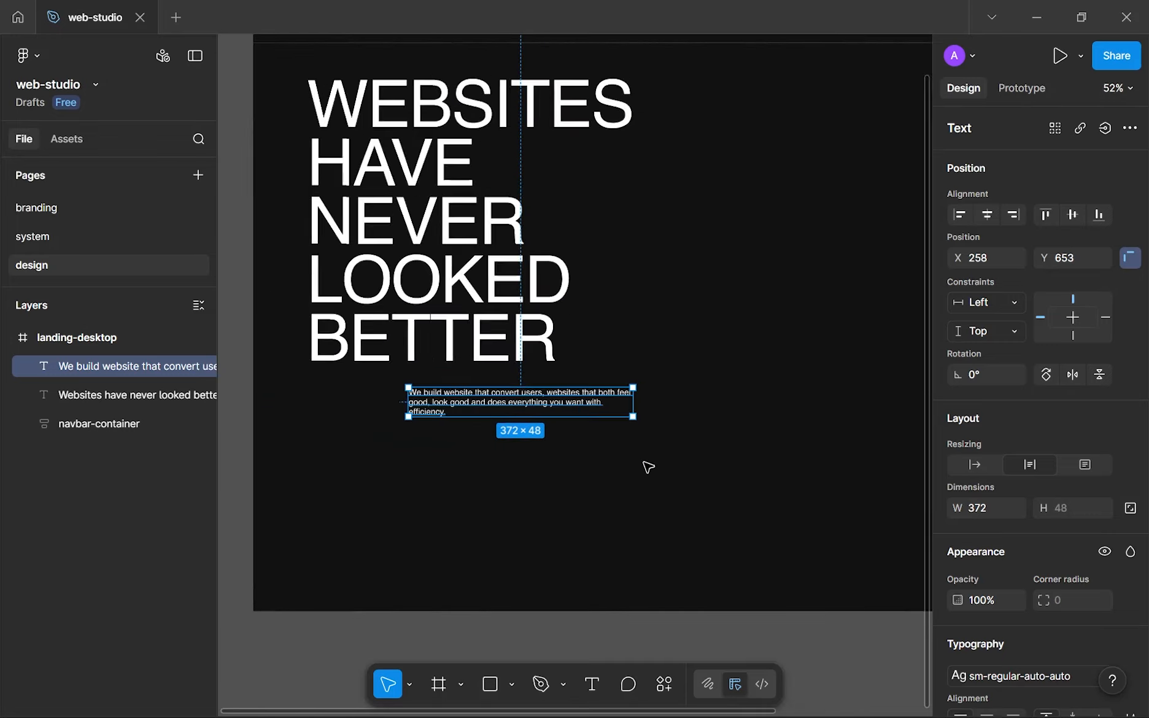
Move the paragraph directly below the heading, near the heading's left edge, and select the heading
{"action": "left_click_drag", "start_coordinate": [537, 363], "coordinate": [439, 488]}
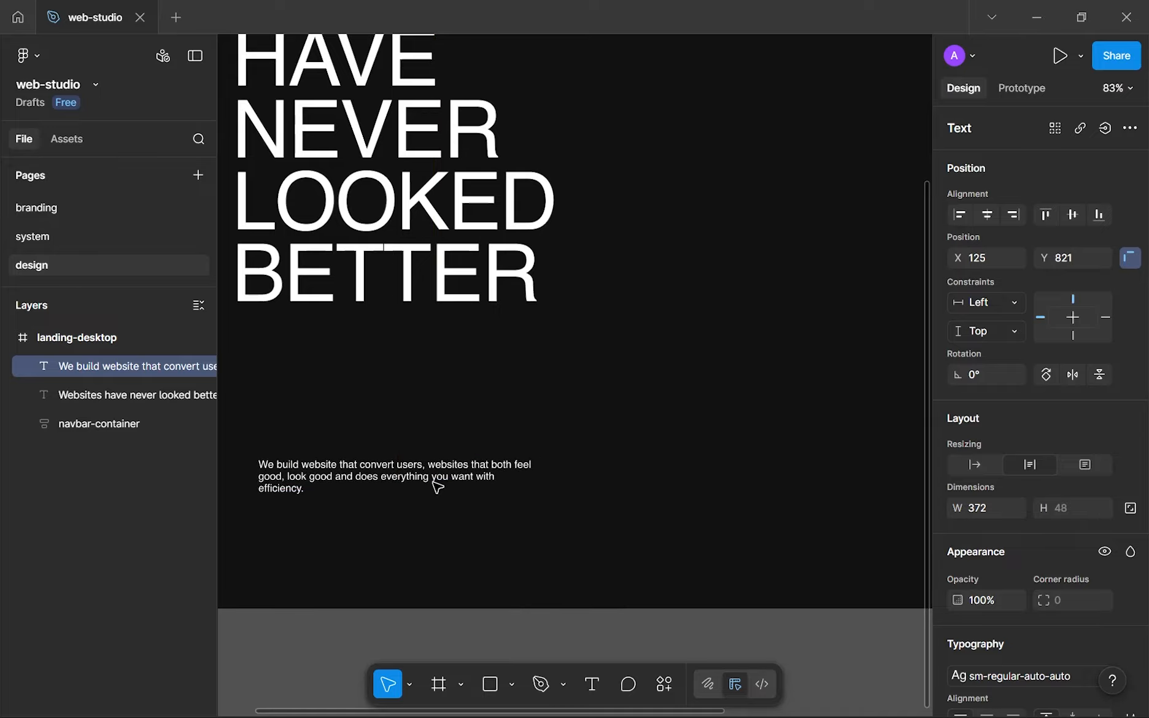
{"action": "scroll", "coordinate": [439, 487], "scroll_direction": "left", "scroll_amount": 3}
{"action": "scroll", "coordinate": [953, 548], "scroll_direction": "down", "scroll_amount": 1}
{"action": "scroll", "coordinate": [953, 548], "scroll_direction": "down", "scroll_amount": 4}
{"action": "left_click_drag", "start_coordinate": [614, 437], "coordinate": [595, 305]}
{"action": "left_click", "coordinate": [600, 198]}
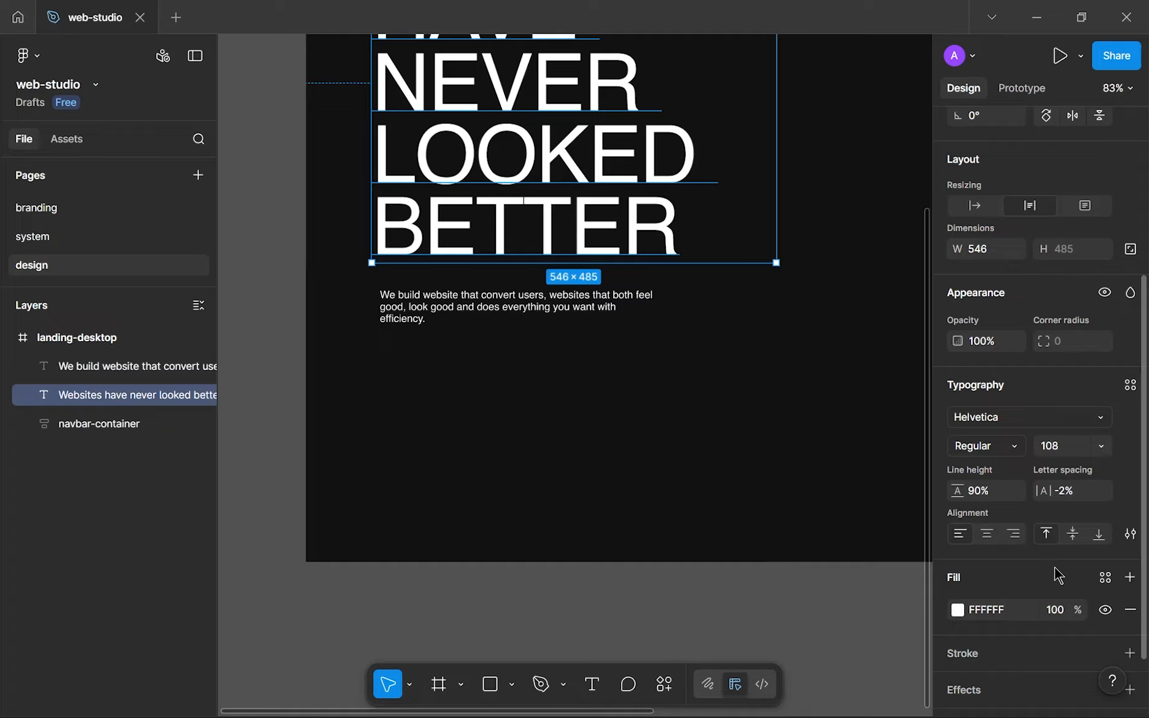
Apply the white color style to the heading and the gray-600 color style to the paragraph below it
{"action": "left_click", "coordinate": [1105, 577]}
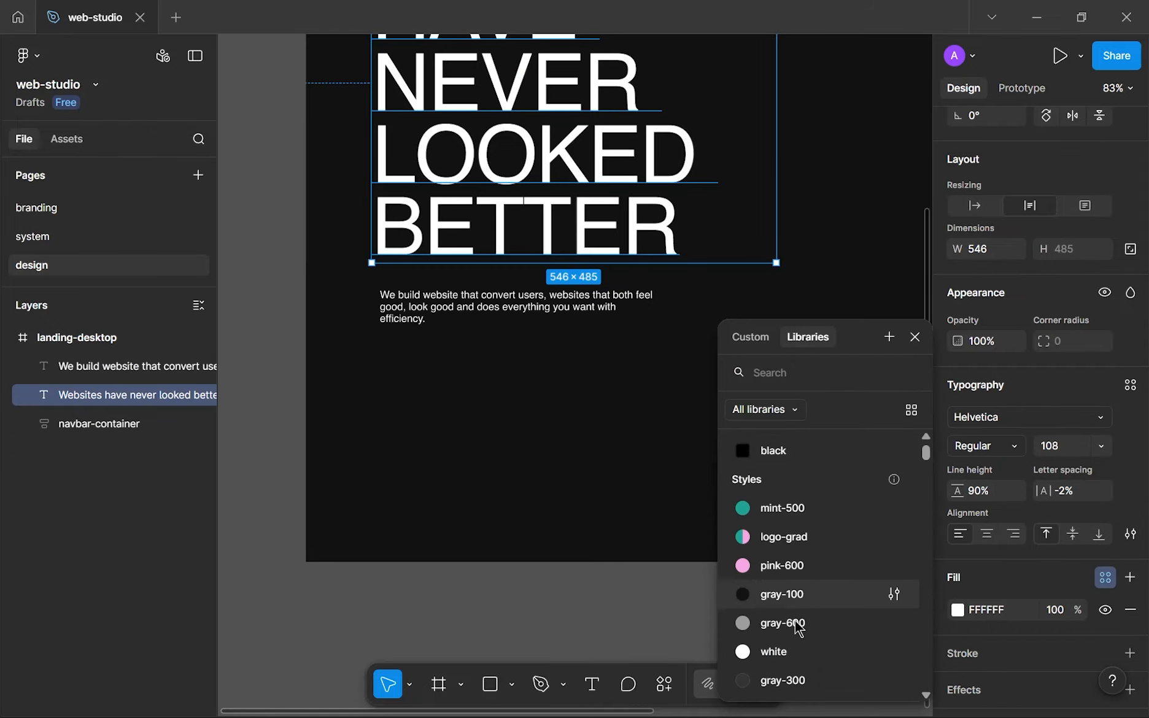
{"action": "left_click", "coordinate": [790, 652]}
{"action": "left_click", "coordinate": [569, 311]}
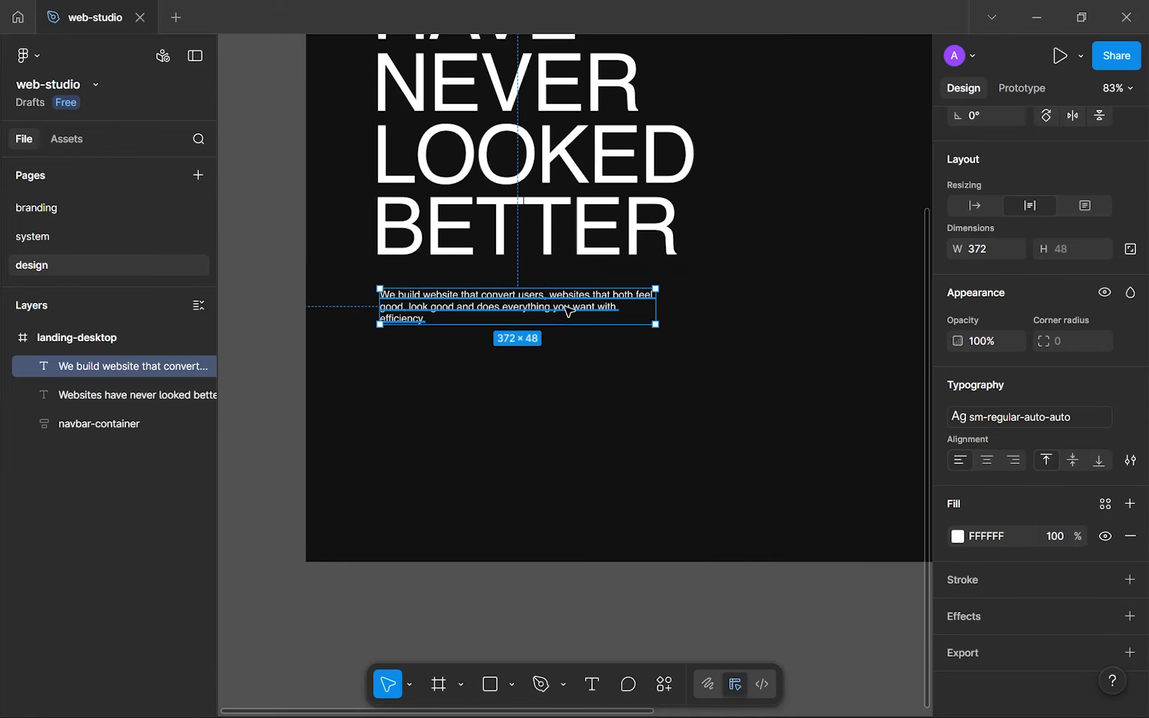
{"action": "scroll", "coordinate": [646, 308], "scroll_direction": "down", "scroll_amount": 5}
{"action": "scroll", "coordinate": [768, 216], "scroll_direction": "up", "scroll_amount": 3}
{"action": "left_click_drag", "start_coordinate": [708, 218], "coordinate": [668, 294]}
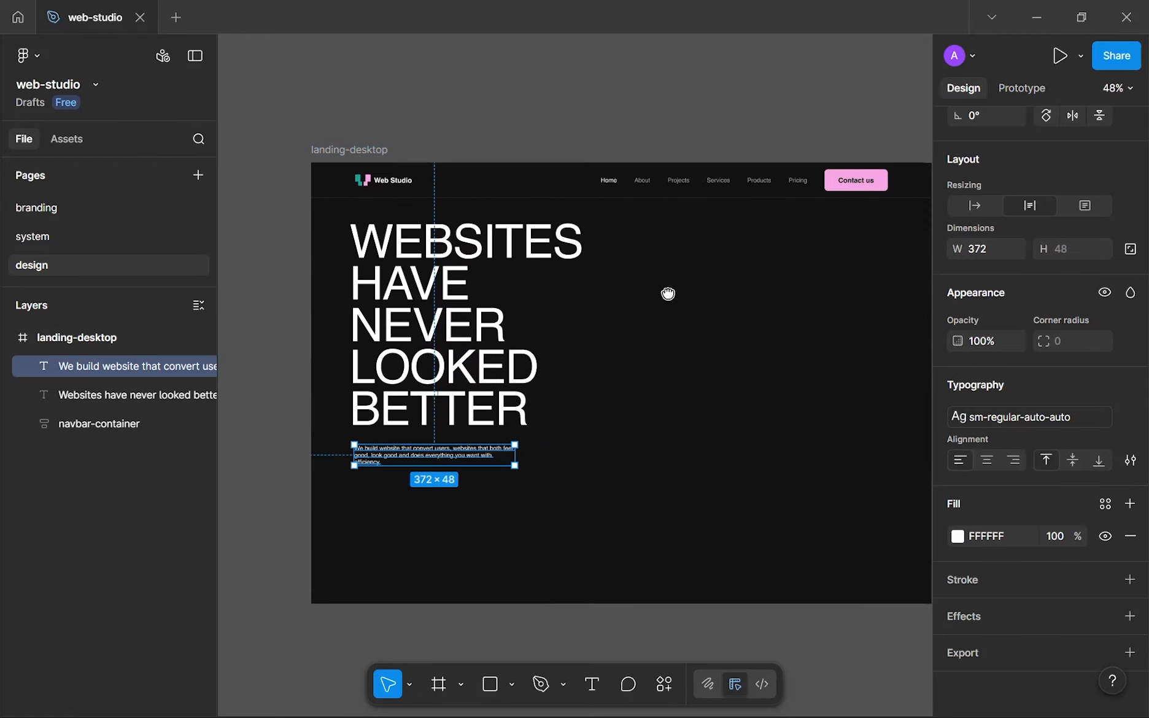
{"action": "scroll", "coordinate": [472, 442], "scroll_direction": "up", "scroll_amount": 4}
{"action": "scroll", "coordinate": [472, 441], "scroll_direction": "down", "scroll_amount": 4}
{"action": "left_click", "coordinate": [1106, 504]}
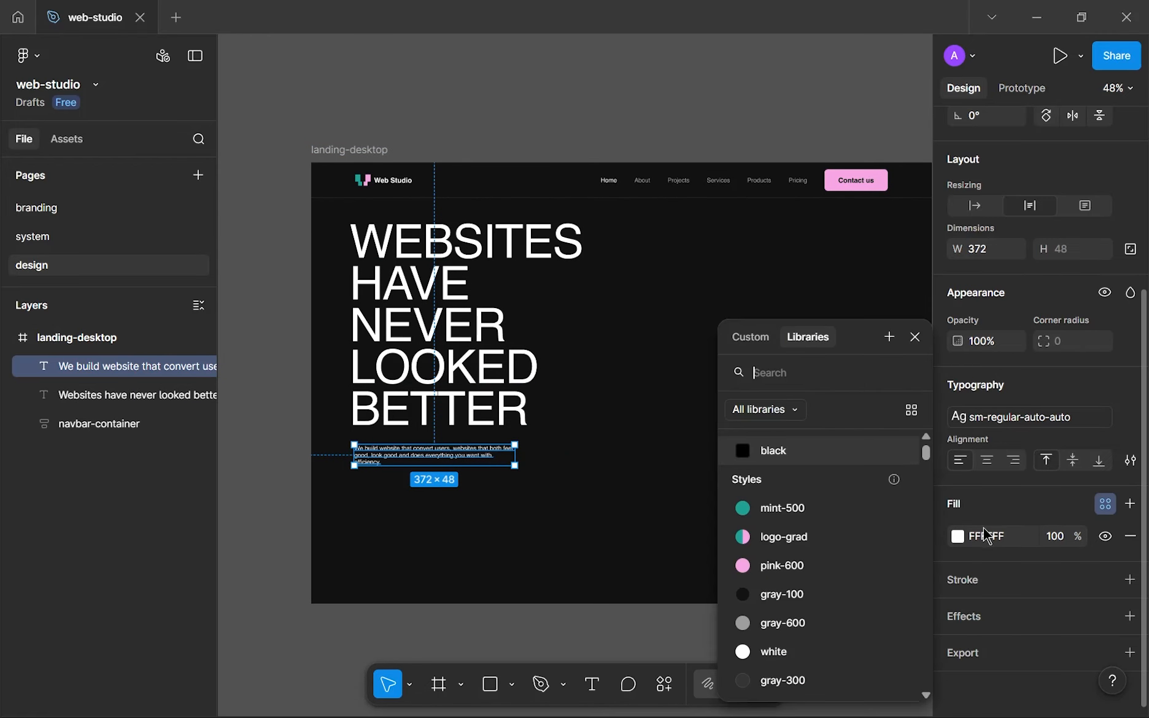
{"action": "scroll", "coordinate": [799, 590], "scroll_direction": "down", "scroll_amount": 2}
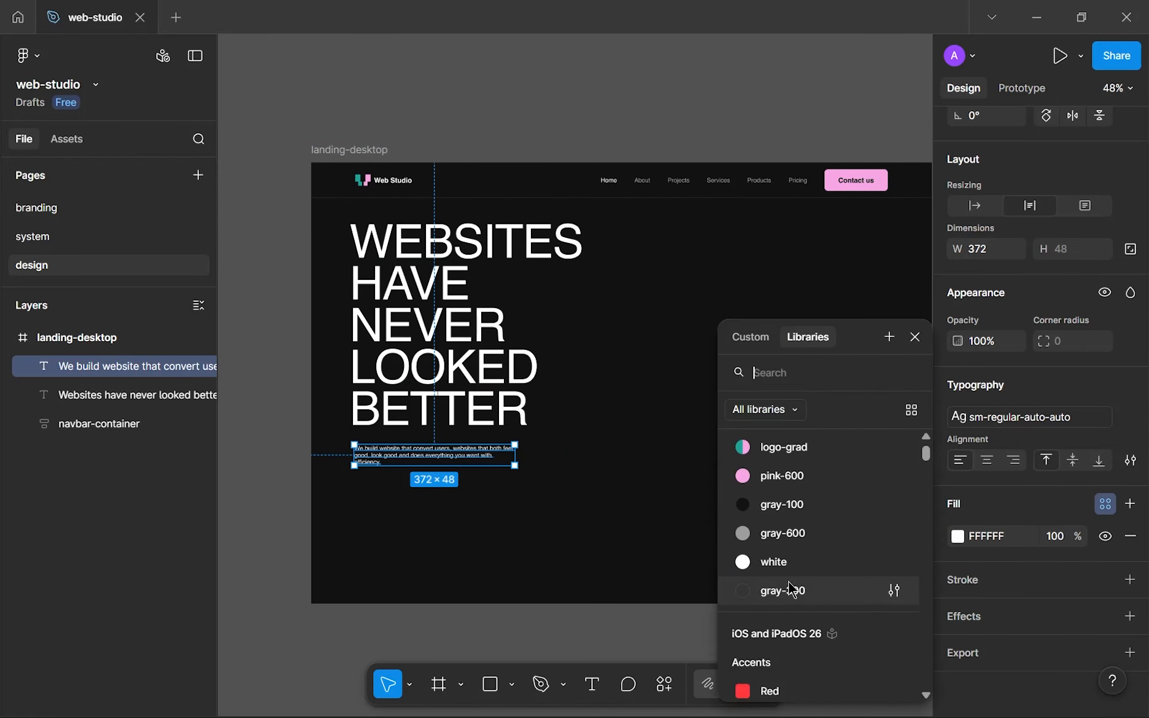
{"action": "left_click", "coordinate": [792, 533]}
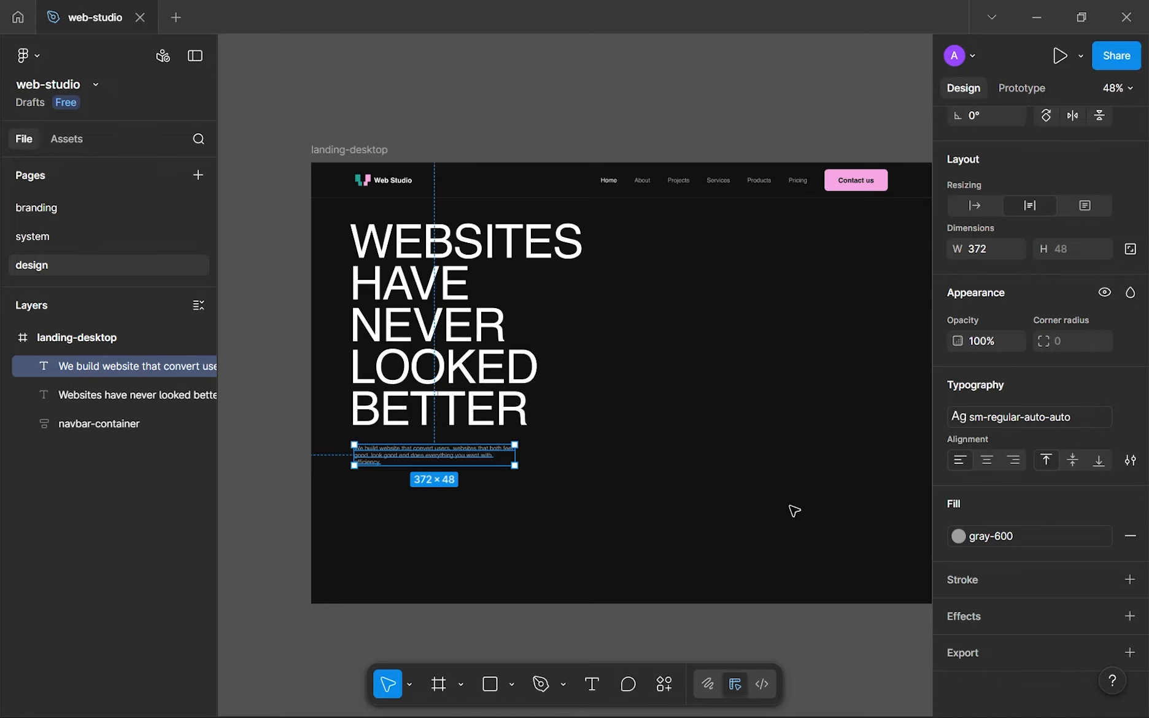
Detach the paragraph's gray-600 color style, check the text's color contrast, and undo the detachment
{"action": "left_click", "coordinate": [1108, 536]}
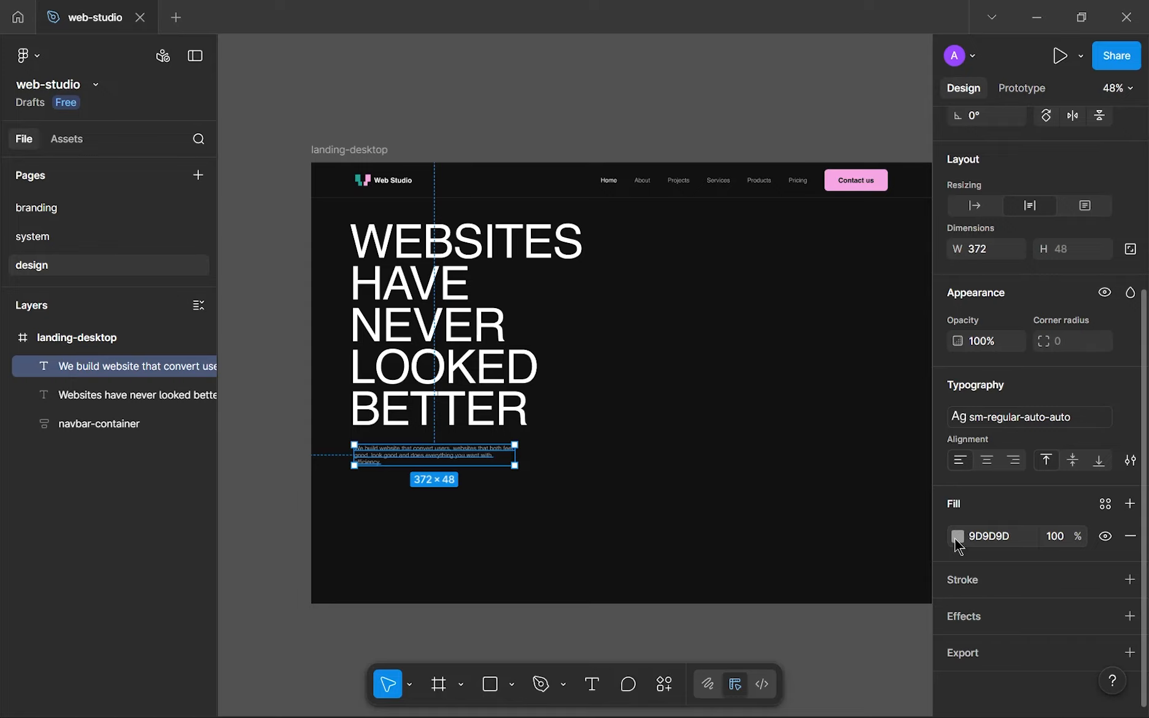
{"action": "left_click", "coordinate": [958, 536]}
{"action": "left_click", "coordinate": [915, 289]}
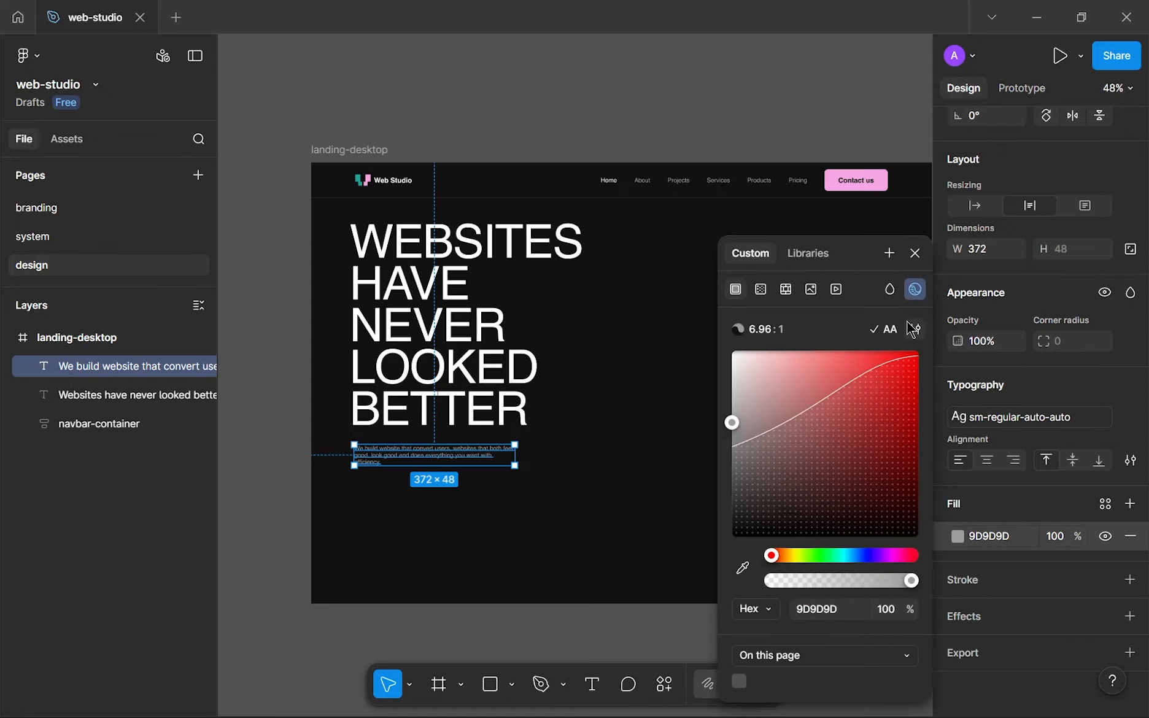
{"action": "left_click", "coordinate": [914, 289]}
{"action": "key", "text": "ctrl+z"}
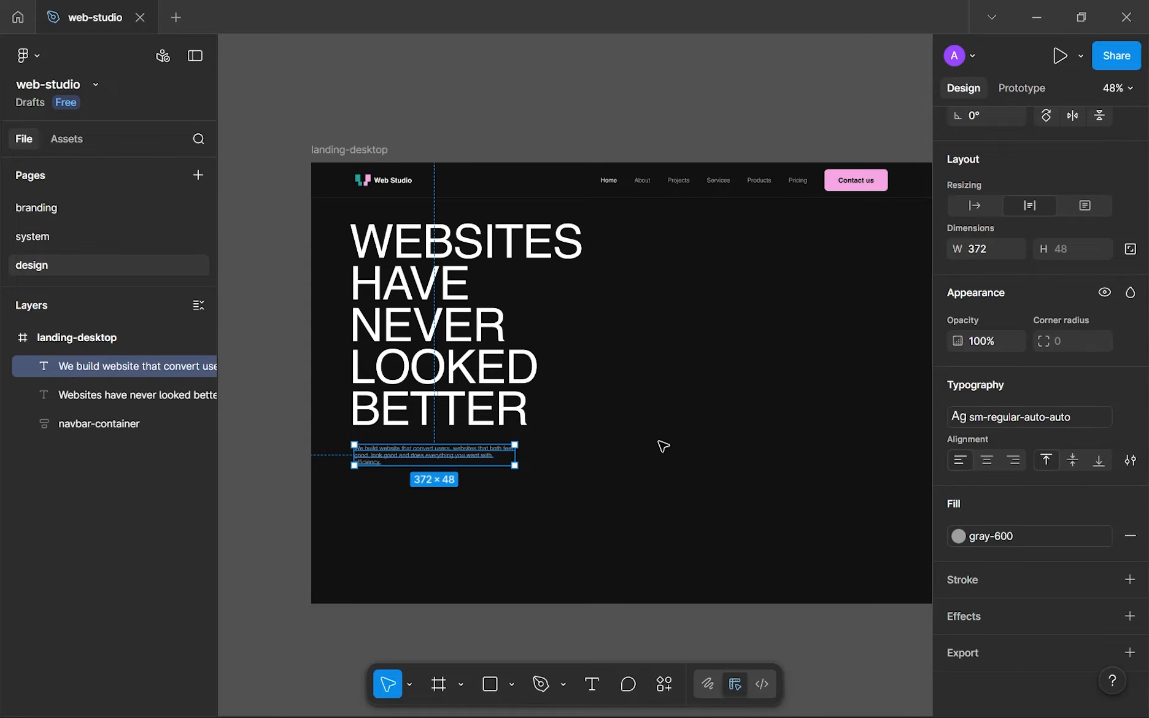
Examine the gray paragraph up close and in relation to the heading and the overall landing page layout
{"action": "left_click", "coordinate": [446, 472]}
{"action": "scroll", "coordinate": [447, 472], "scroll_direction": "up", "scroll_amount": 5}
{"action": "scroll", "coordinate": [446, 472], "scroll_direction": "down", "scroll_amount": 3}
{"action": "scroll", "coordinate": [447, 473], "scroll_direction": "up", "scroll_amount": 3}
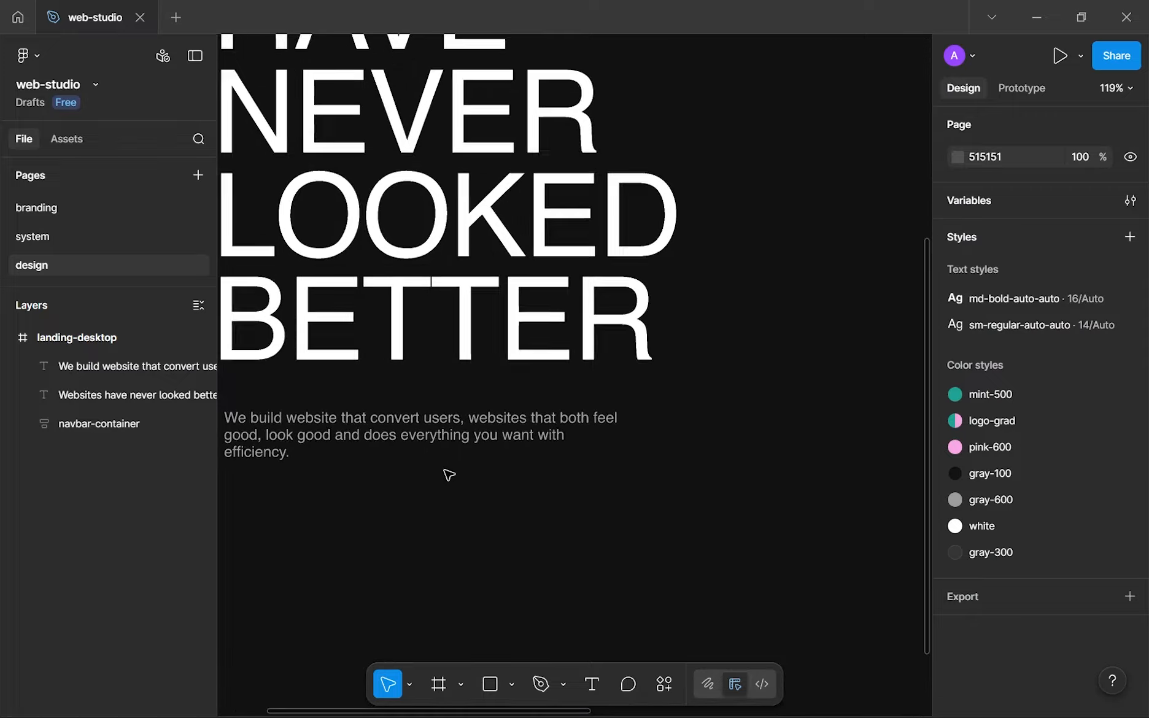
{"action": "scroll", "coordinate": [485, 471], "scroll_direction": "down", "scroll_amount": 4}
{"action": "scroll", "coordinate": [562, 444], "scroll_direction": "up", "scroll_amount": 3}
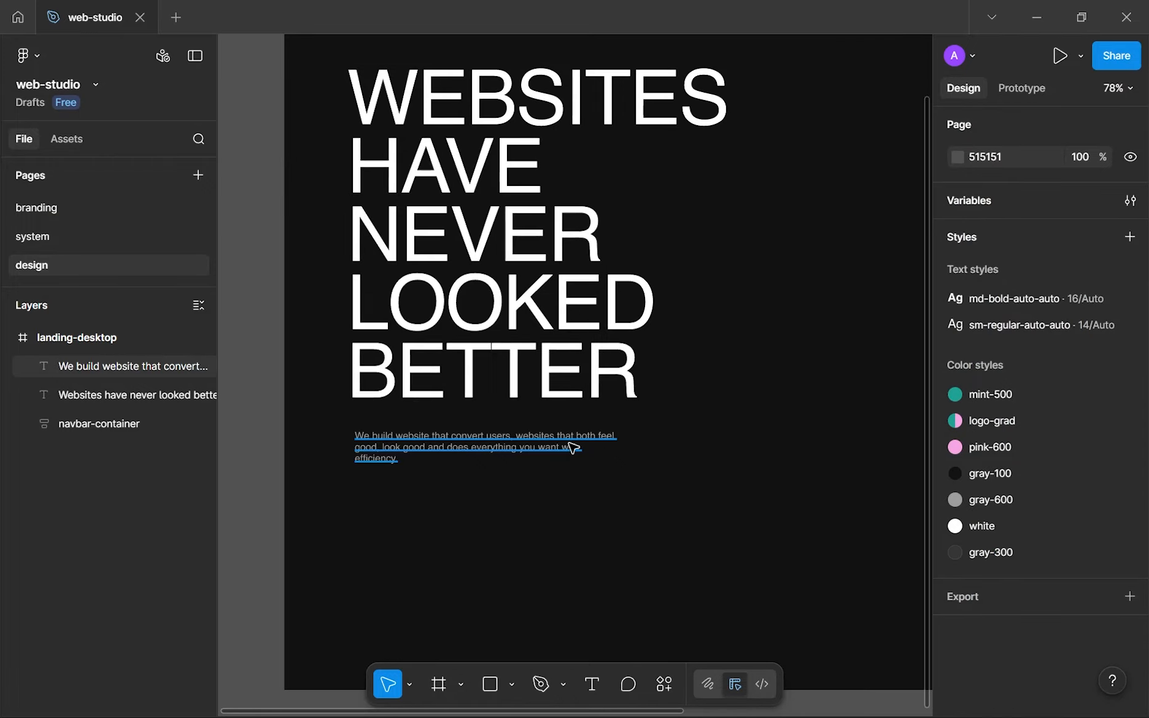
{"action": "scroll", "coordinate": [572, 449], "scroll_direction": "right", "scroll_amount": 1}
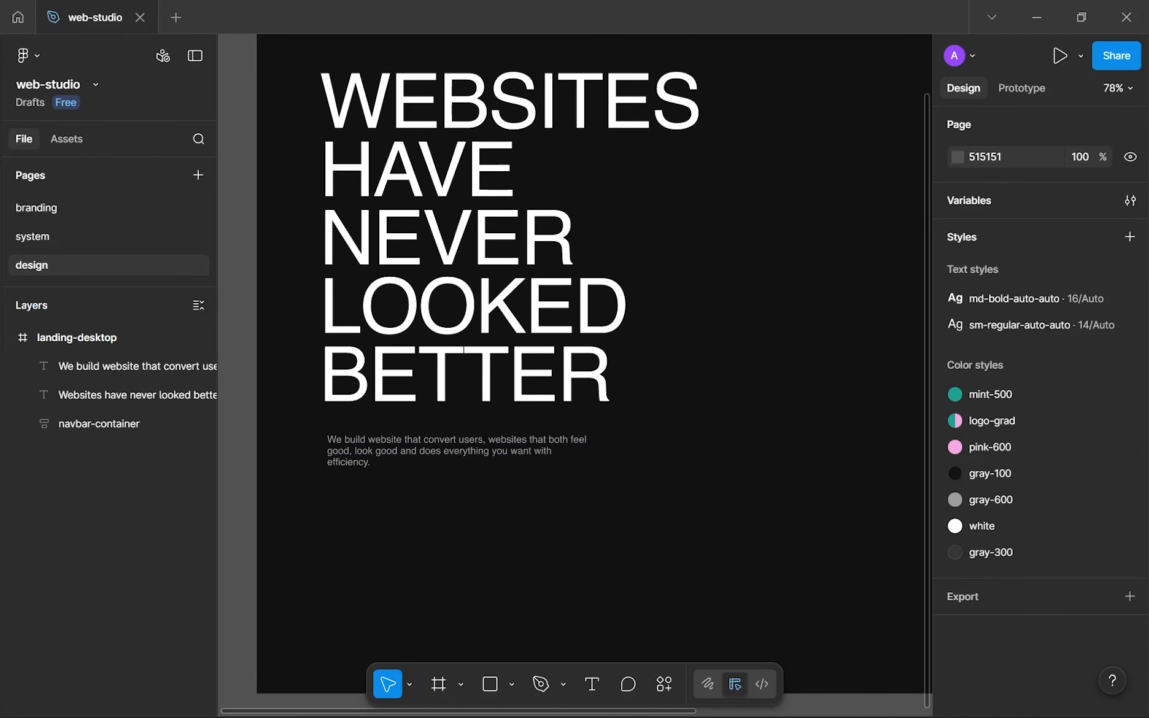
{"action": "scroll", "coordinate": [638, 326], "scroll_direction": "right", "scroll_amount": 3}
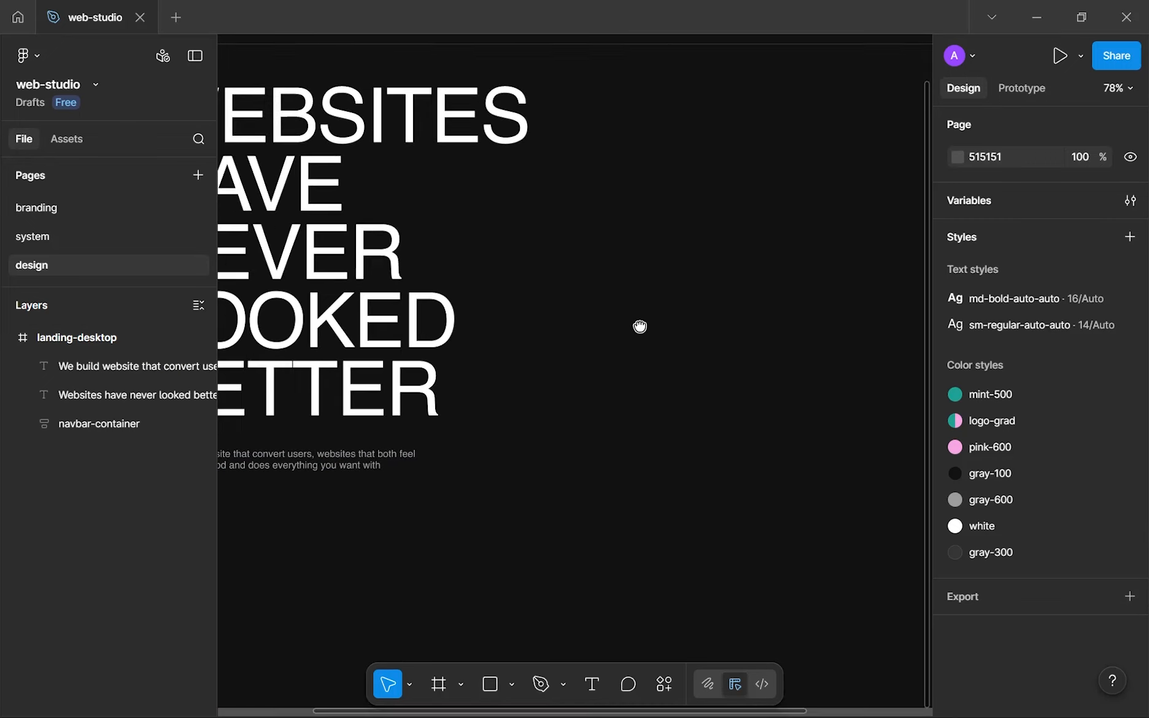
{"action": "scroll", "coordinate": [644, 331], "scroll_direction": "down", "scroll_amount": 3}
{"action": "scroll", "coordinate": [643, 331], "scroll_direction": "up", "scroll_amount": 2}
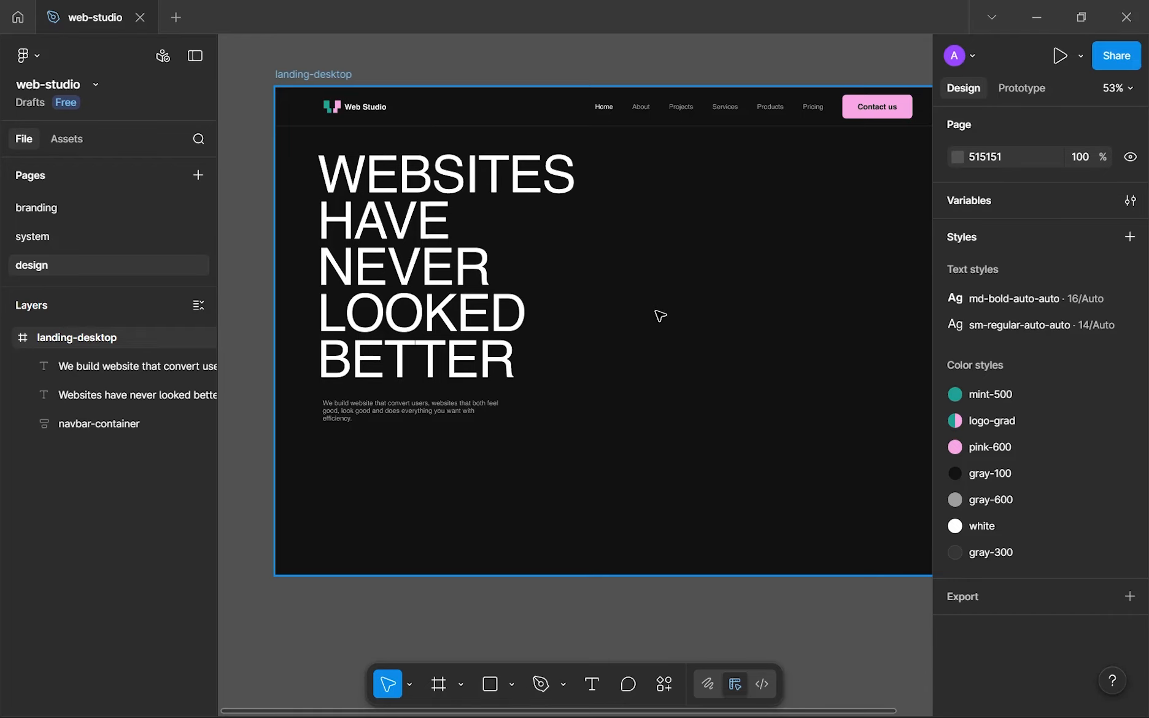
Duplicate the navbar's Contact us button and place the copy in the empty area beside the heading, at about X 869, Y 308
{"action": "scroll", "coordinate": [551, 325], "scroll_direction": "up", "scroll_amount": 5}
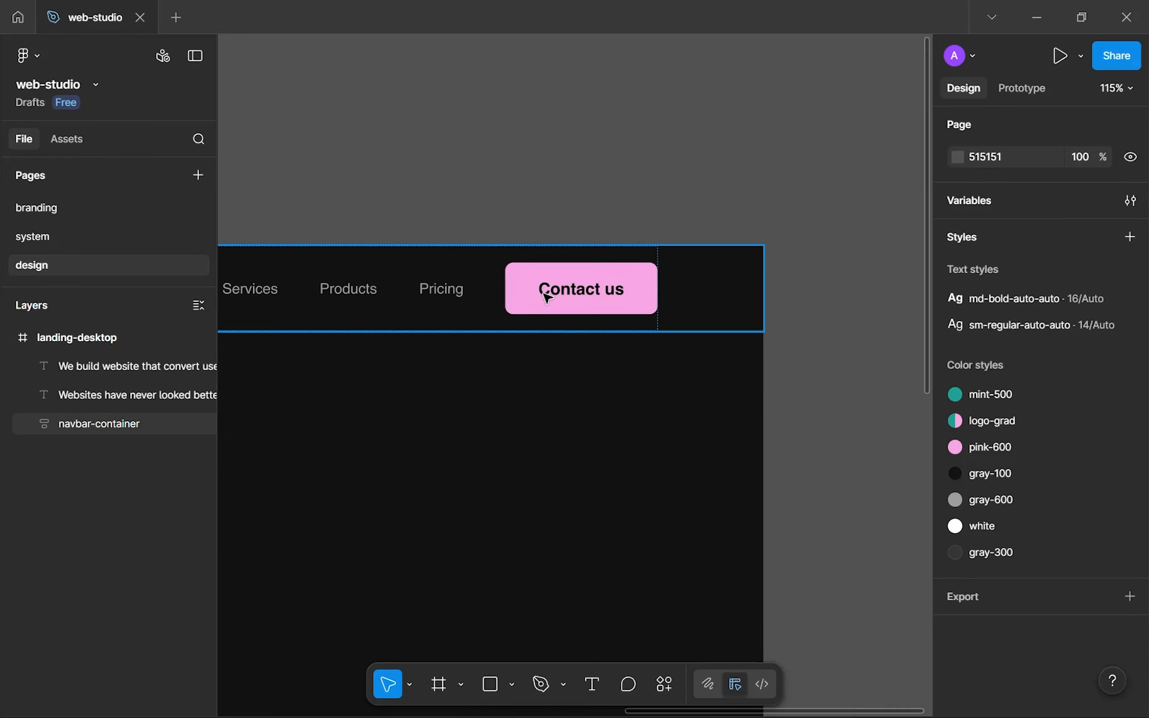
{"action": "left_click", "coordinate": [530, 304]}
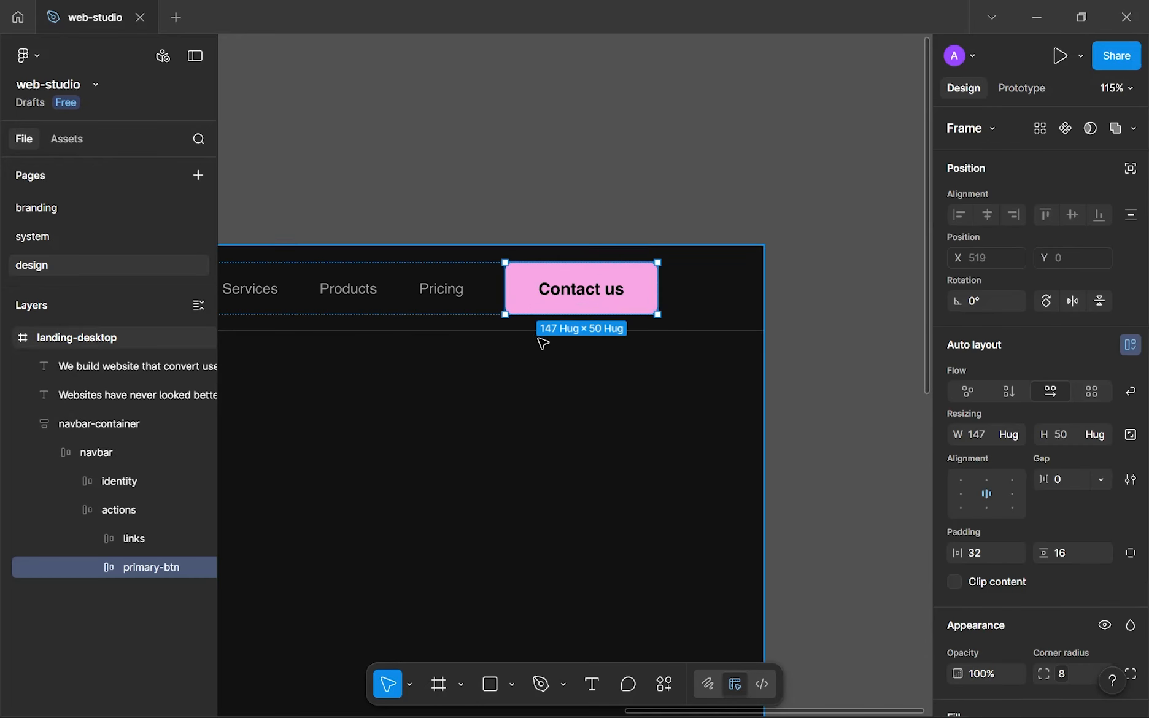
{"action": "scroll", "coordinate": [602, 289], "scroll_direction": "down", "scroll_amount": 3}
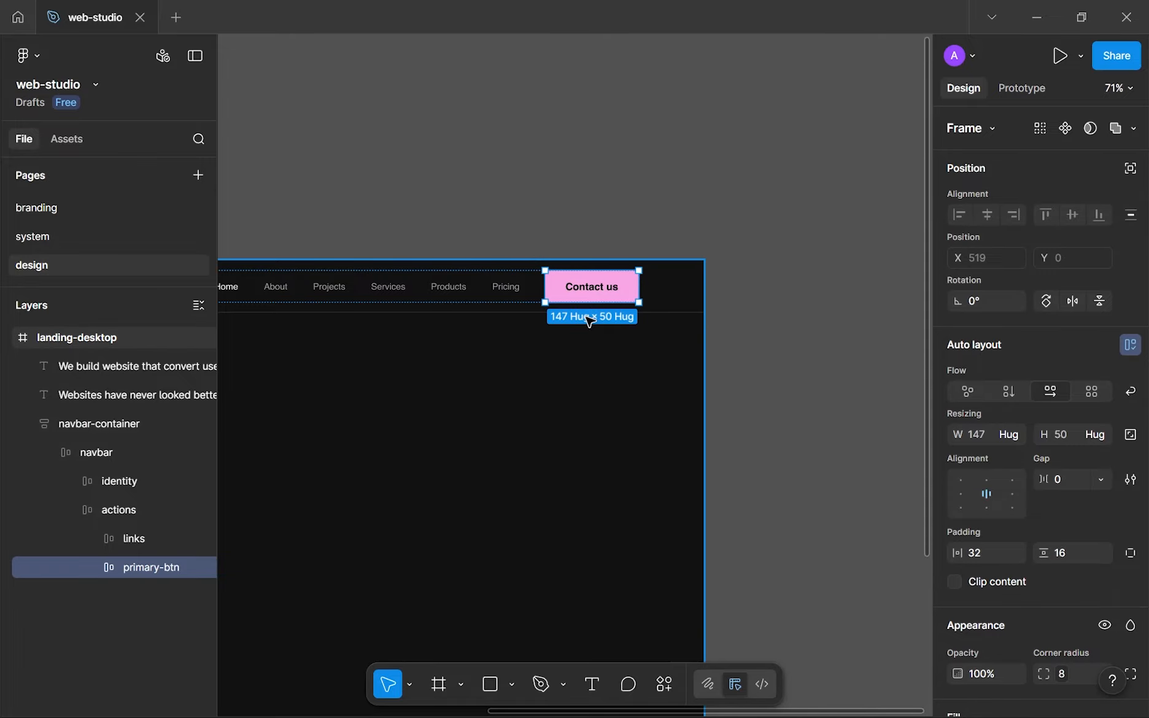
{"action": "key", "text": "ctrl+d"}
{"action": "left_click_drag", "start_coordinate": [579, 289], "coordinate": [650, 334]}
{"action": "scroll", "coordinate": [633, 338], "scroll_direction": "down", "scroll_amount": 2}
{"action": "scroll", "coordinate": [633, 338], "scroll_direction": "up", "scroll_amount": 2}
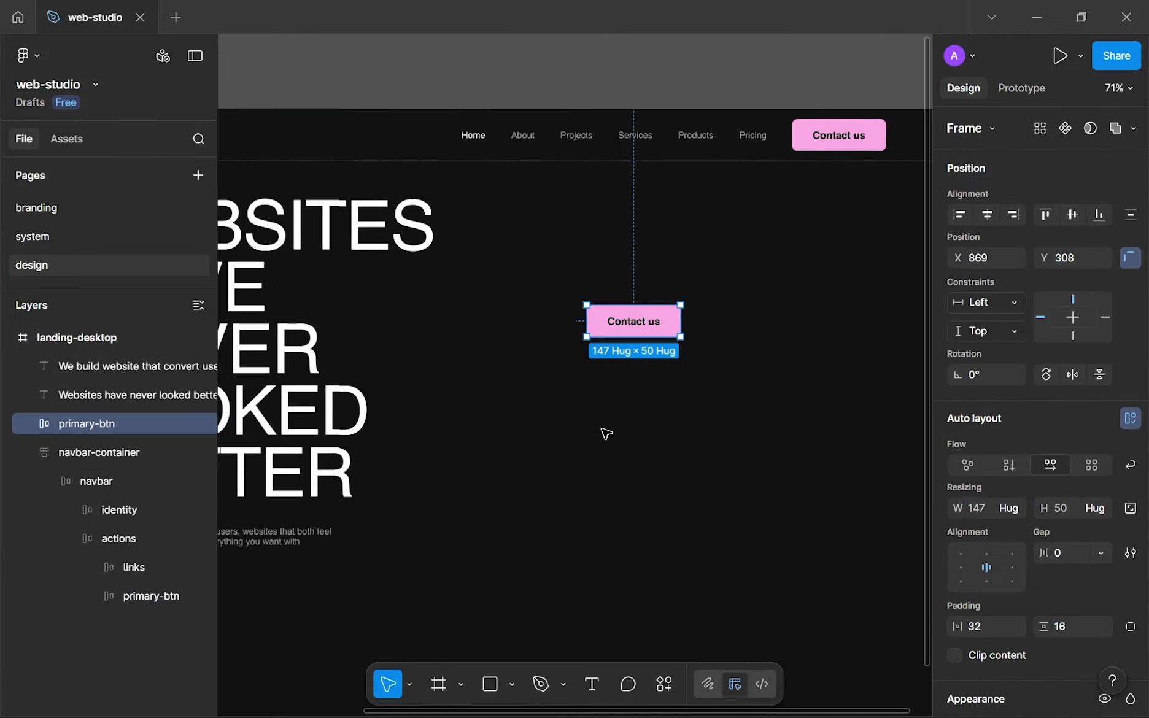
Move the copied button next to the heading's last line, at about X 603, Y 595, and deselect it
{"action": "scroll", "coordinate": [605, 434], "scroll_direction": "down", "scroll_amount": 4}
{"action": "left_click_drag", "start_coordinate": [716, 308], "coordinate": [610, 430]}
{"action": "scroll", "coordinate": [675, 370], "scroll_direction": "right", "scroll_amount": 1}
{"action": "scroll", "coordinate": [675, 369], "scroll_direction": "down", "scroll_amount": 1}
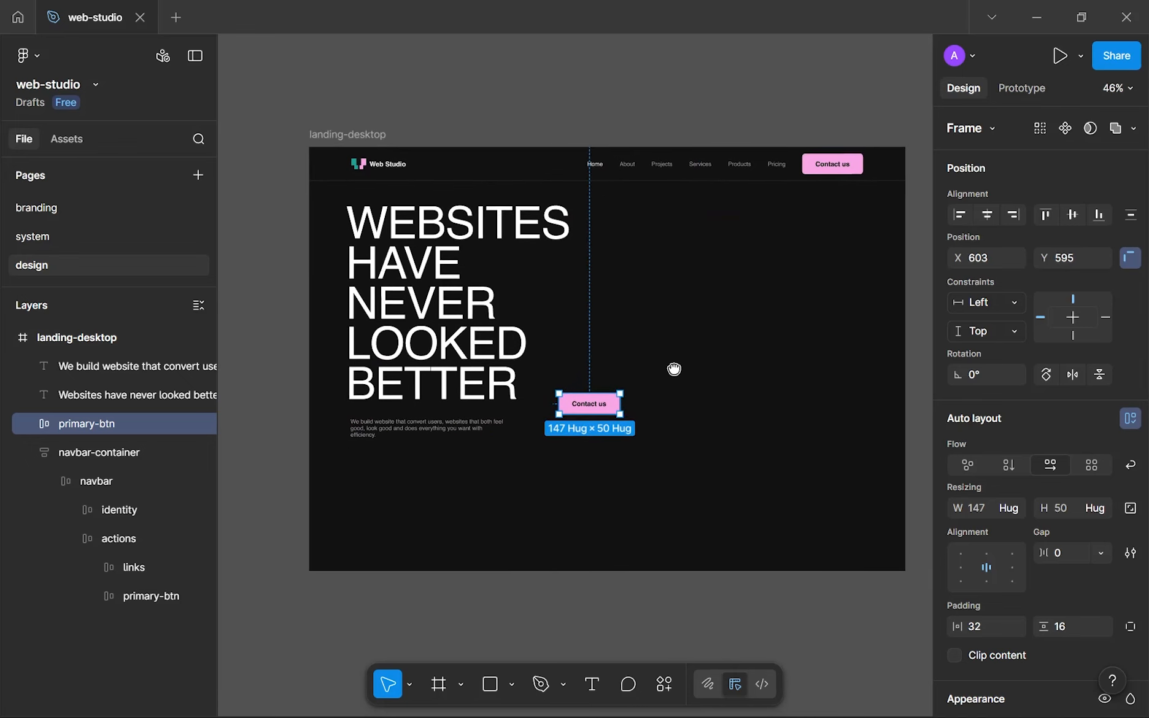
{"action": "left_click", "coordinate": [676, 367]}
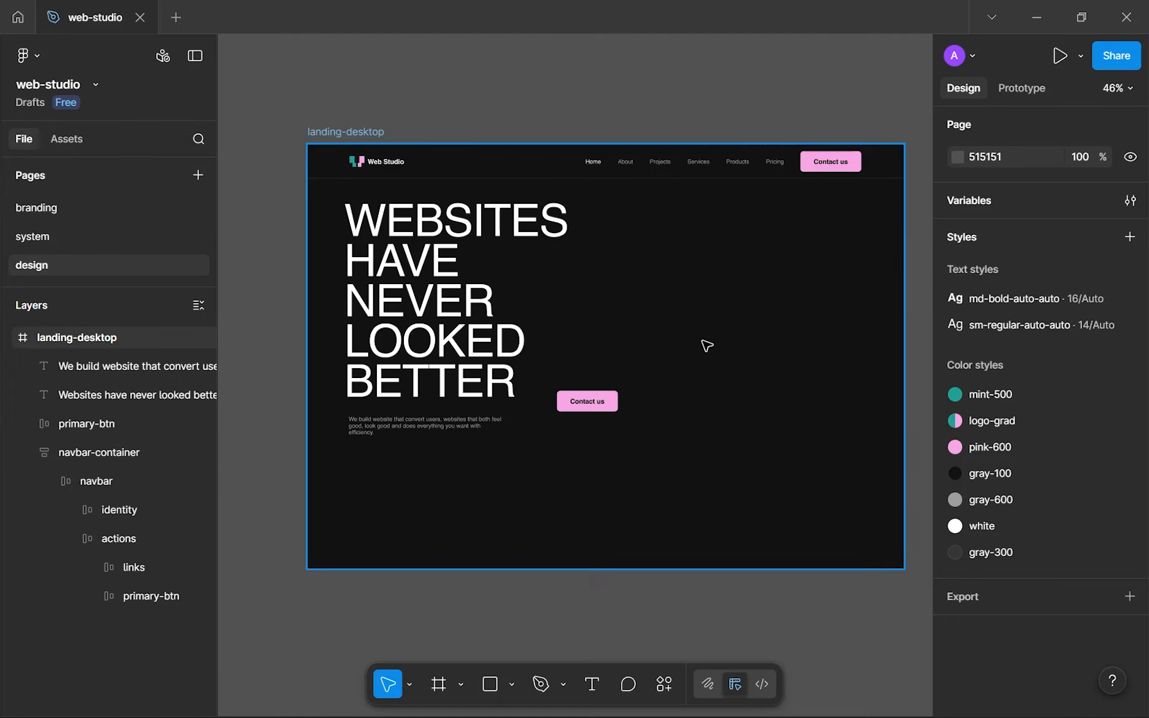
Change the copied button's fill to the mint-500 color style
{"action": "scroll", "coordinate": [588, 401], "scroll_direction": "up", "scroll_amount": 5}
{"action": "left_click_drag", "start_coordinate": [615, 389], "coordinate": [615, 388]}
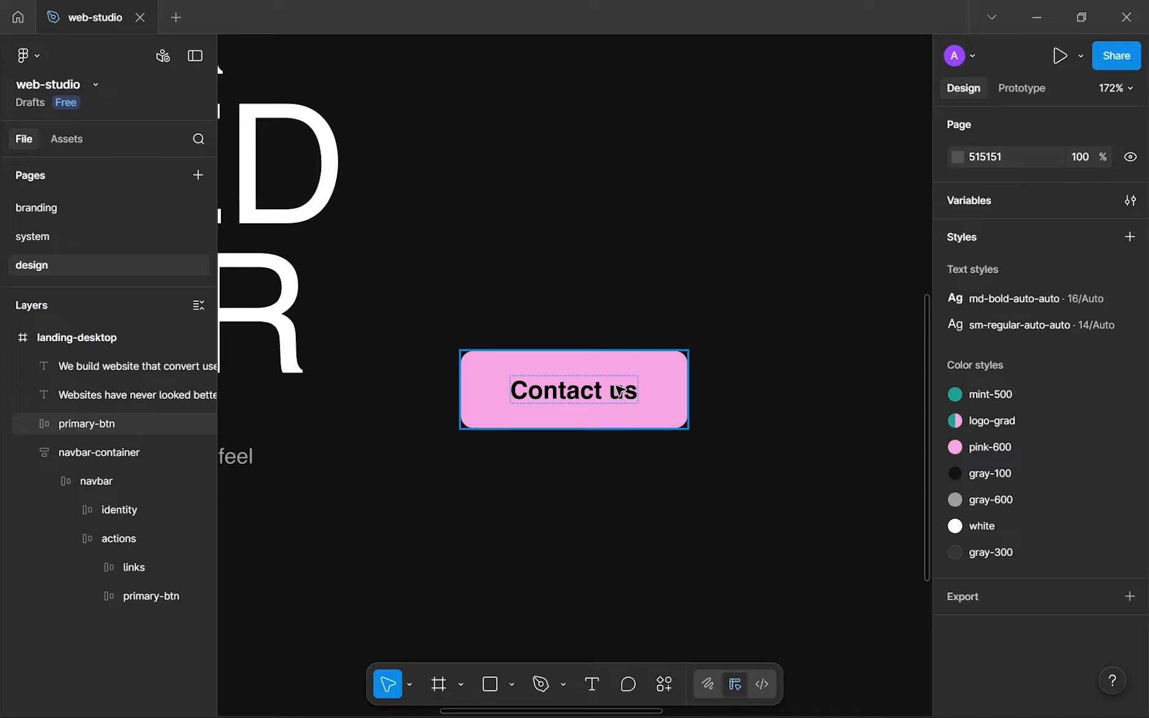
{"action": "left_click", "coordinate": [620, 391]}
{"action": "scroll", "coordinate": [981, 458], "scroll_direction": "down", "scroll_amount": 6}
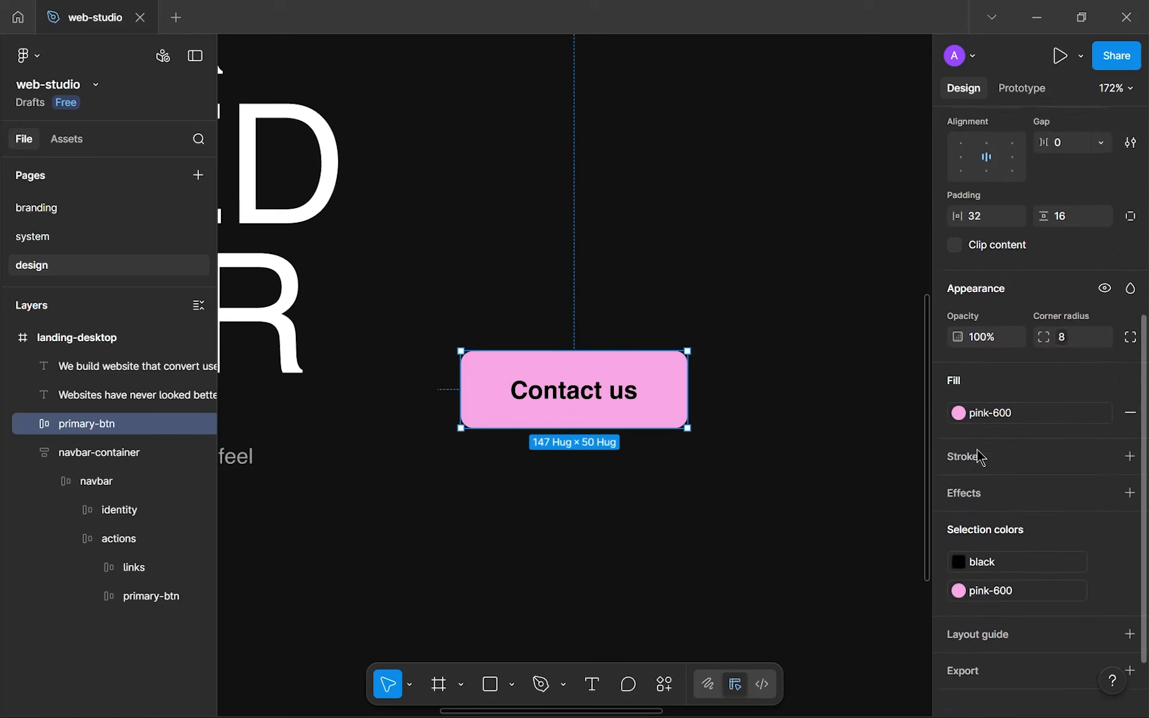
{"action": "left_click", "coordinate": [1023, 403]}
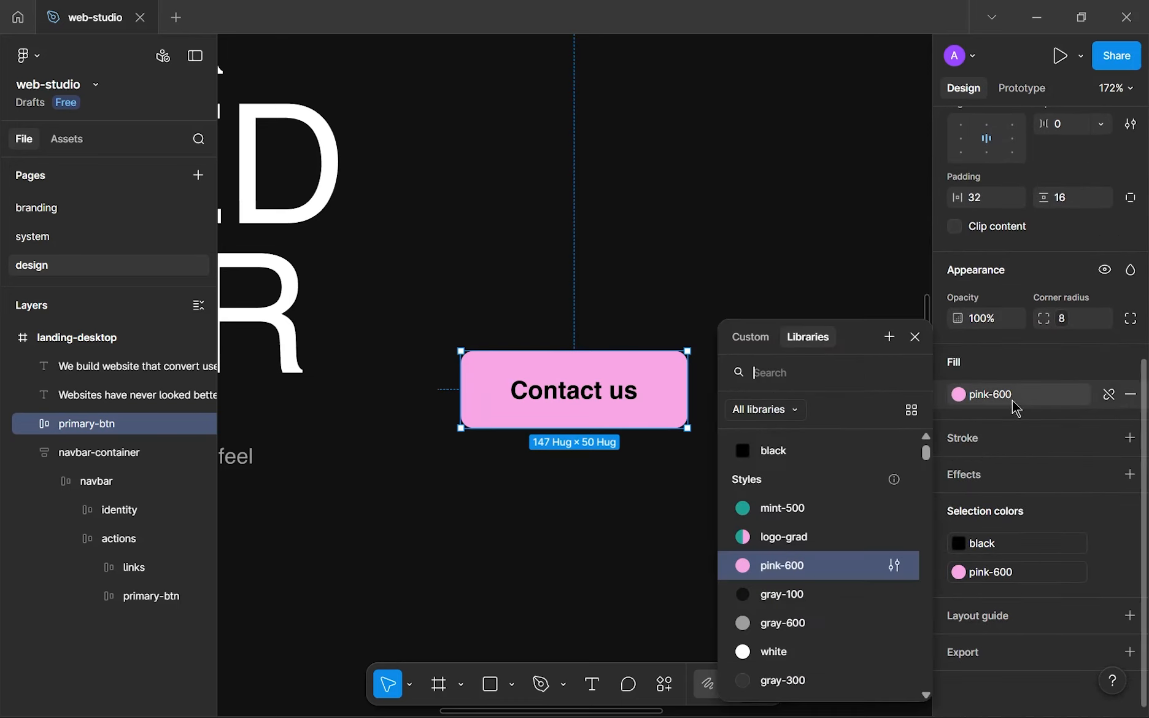
{"action": "left_click", "coordinate": [849, 506]}
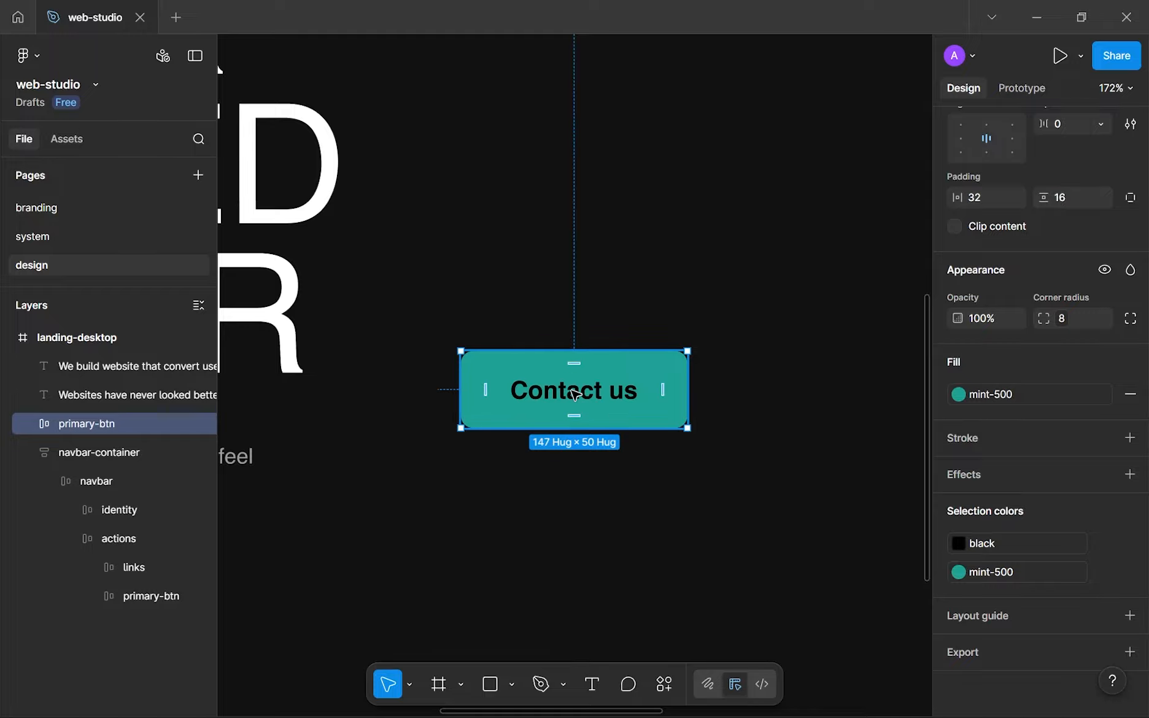
{"action": "scroll", "coordinate": [571, 387], "scroll_direction": "down", "scroll_amount": 5}
{"action": "scroll", "coordinate": [579, 374], "scroll_direction": "up", "scroll_amount": 4}
{"action": "scroll", "coordinate": [610, 367], "scroll_direction": "down", "scroll_amount": 4}
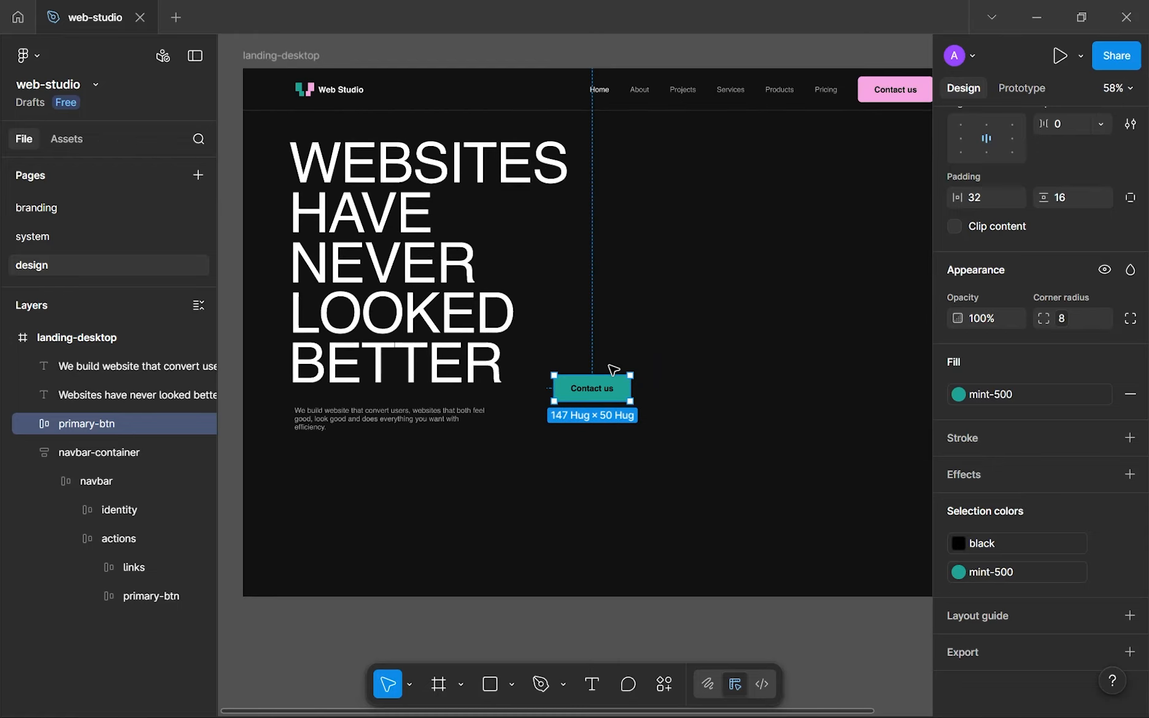
Detach the black color from the copied button's label and set the label's fill to 002F2A
{"action": "scroll", "coordinate": [613, 385], "scroll_direction": "up", "scroll_amount": 4}
{"action": "scroll", "coordinate": [612, 385], "scroll_direction": "up", "scroll_amount": 5}
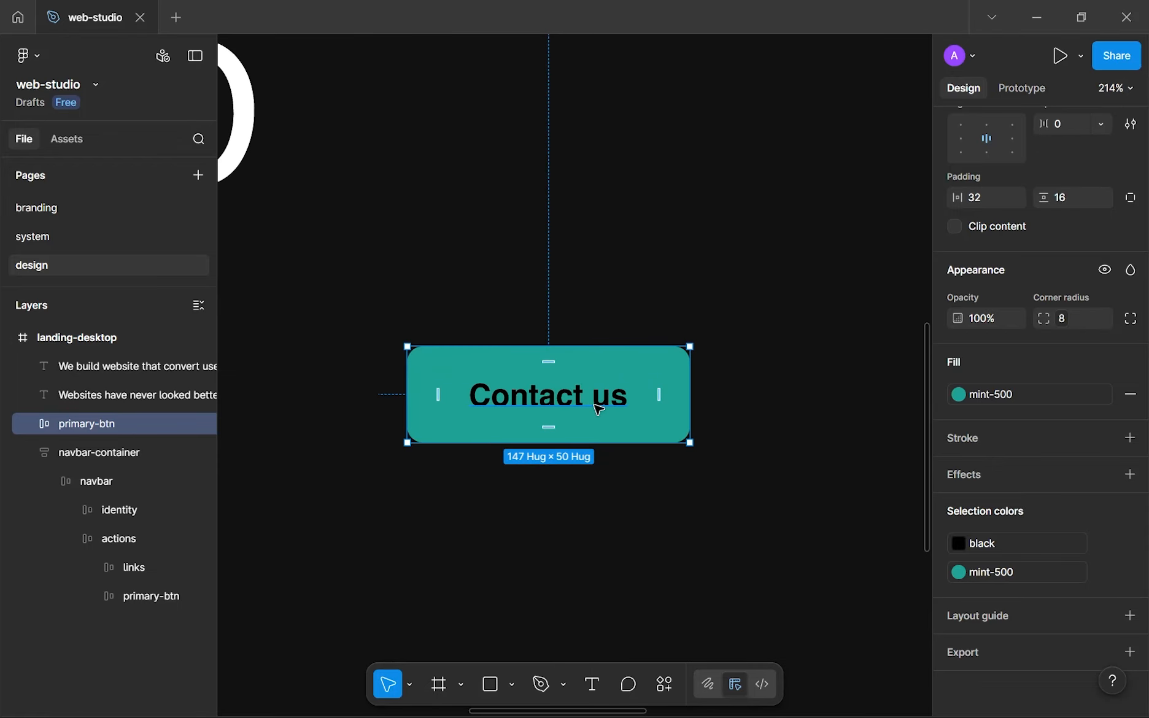
{"action": "double_click", "coordinate": [612, 385]}
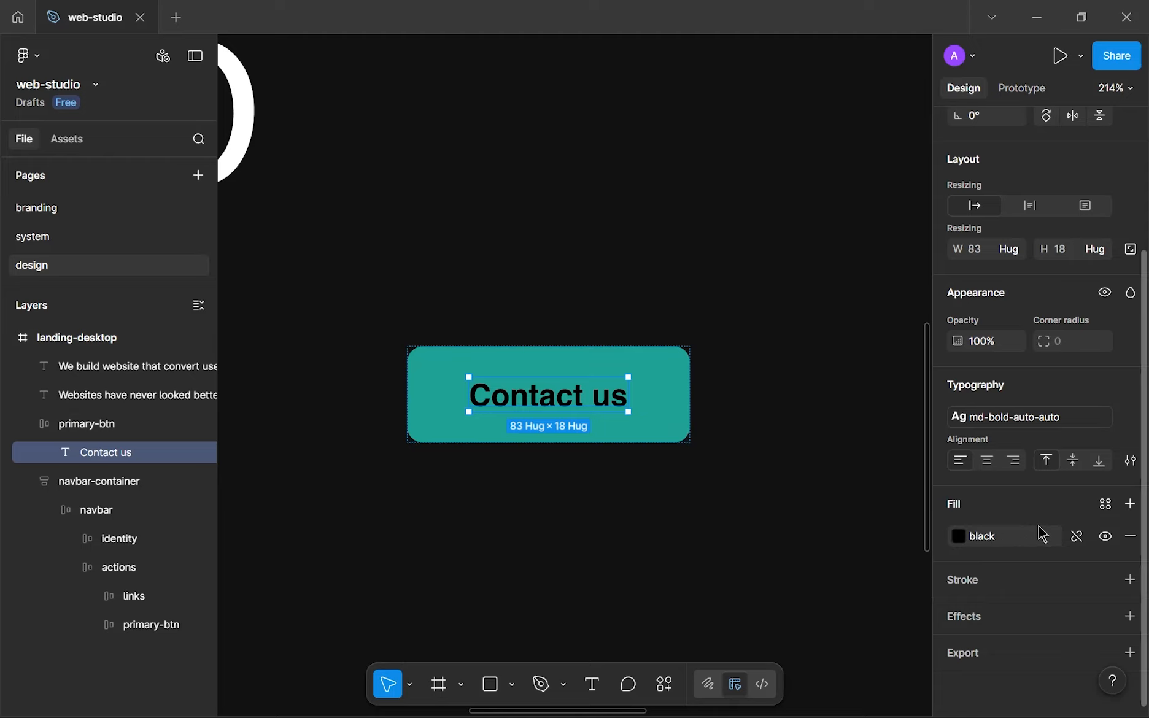
{"action": "left_click", "coordinate": [1053, 549]}
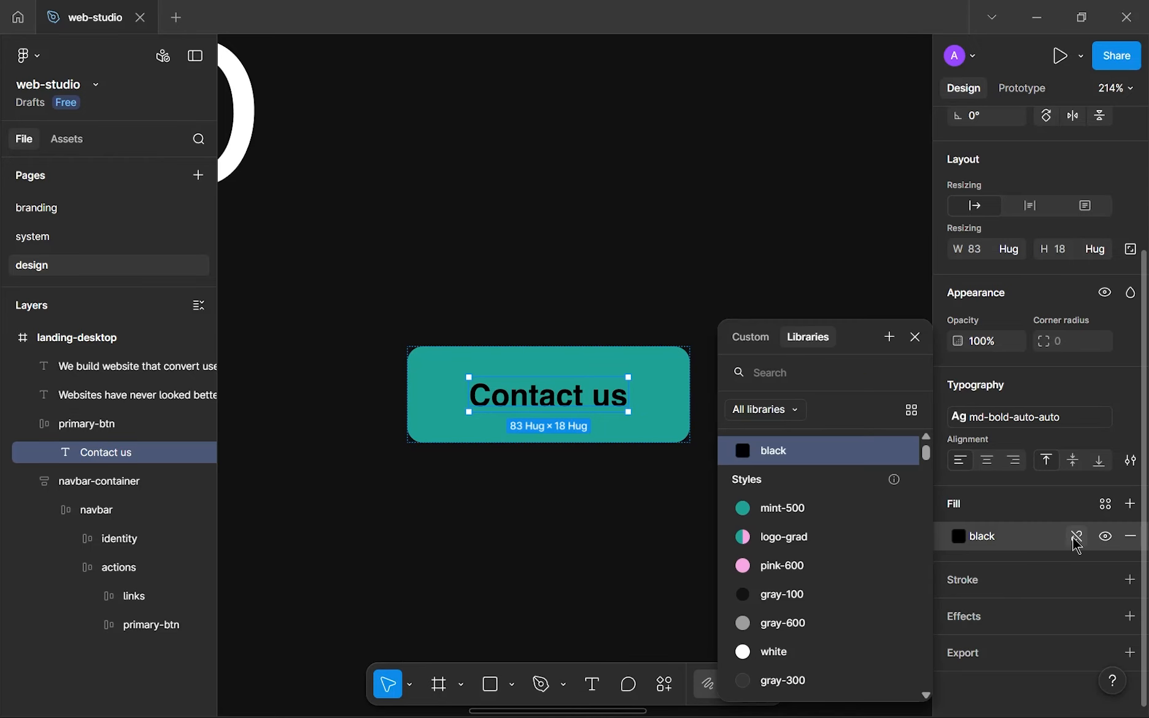
{"action": "left_click", "coordinate": [1077, 536]}
{"action": "left_click", "coordinate": [959, 538]}
{"action": "left_click", "coordinate": [959, 538]}
{"action": "left_click", "coordinate": [829, 608]}
{"action": "type", "text": "002F2A"}
{"action": "left_click", "coordinate": [968, 556]}
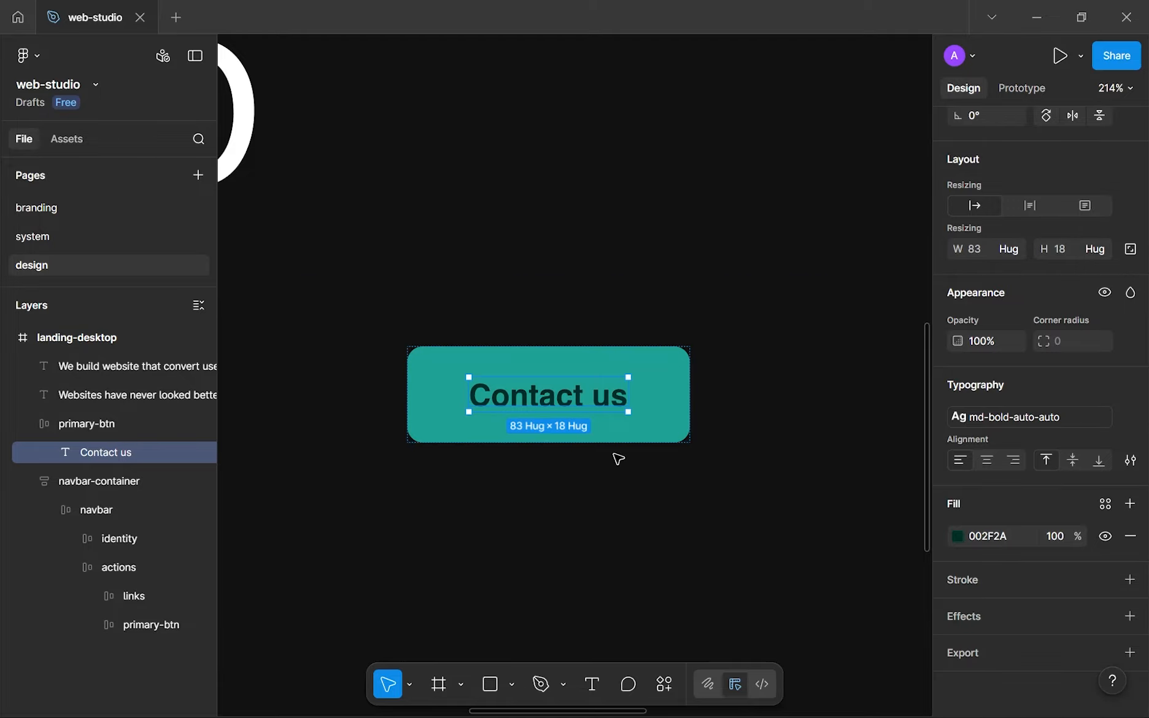
Examine the dark green label against the mint button at several zoom levels
{"action": "scroll", "coordinate": [532, 408], "scroll_direction": "up", "scroll_amount": 5}
{"action": "scroll", "coordinate": [795, 489], "scroll_direction": "down", "scroll_amount": 3}
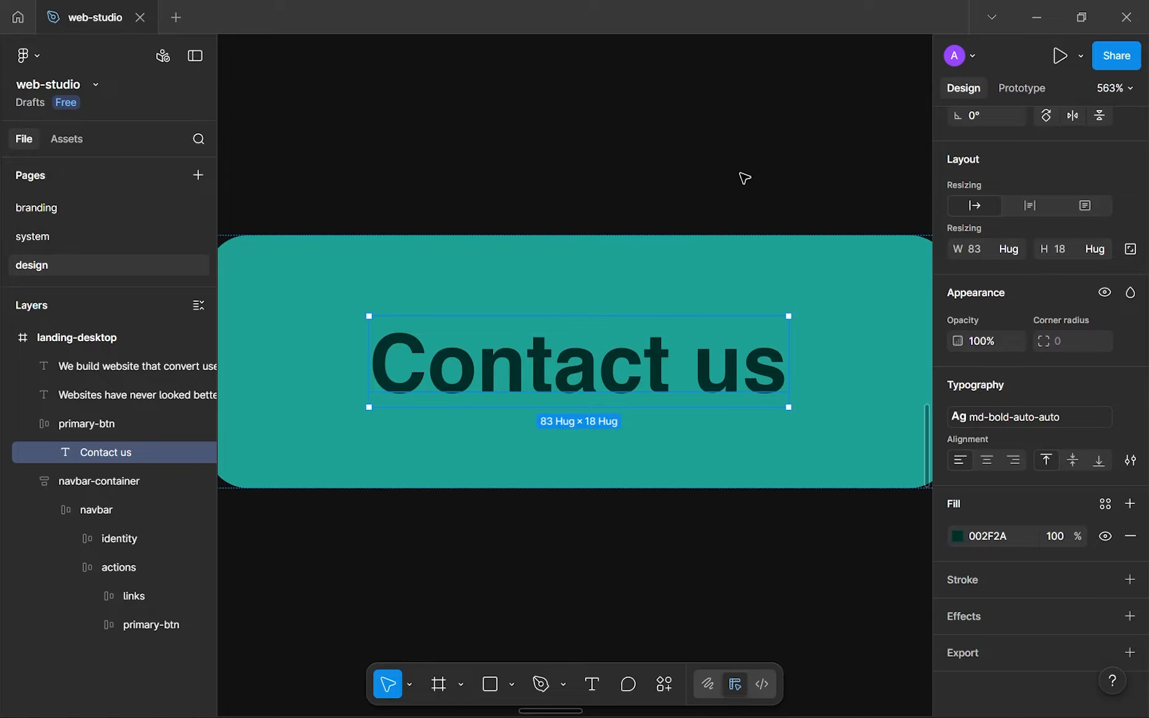
{"action": "scroll", "coordinate": [776, 192], "scroll_direction": "down", "scroll_amount": 3}
{"action": "scroll", "coordinate": [776, 192], "scroll_direction": "down", "scroll_amount": 3}
{"action": "scroll", "coordinate": [775, 192], "scroll_direction": "up", "scroll_amount": 4}
{"action": "key", "text": "space"}
{"action": "left_click_drag", "start_coordinate": [772, 188], "coordinate": [642, 284]}
{"action": "scroll", "coordinate": [623, 315], "scroll_direction": "up", "scroll_amount": 1}
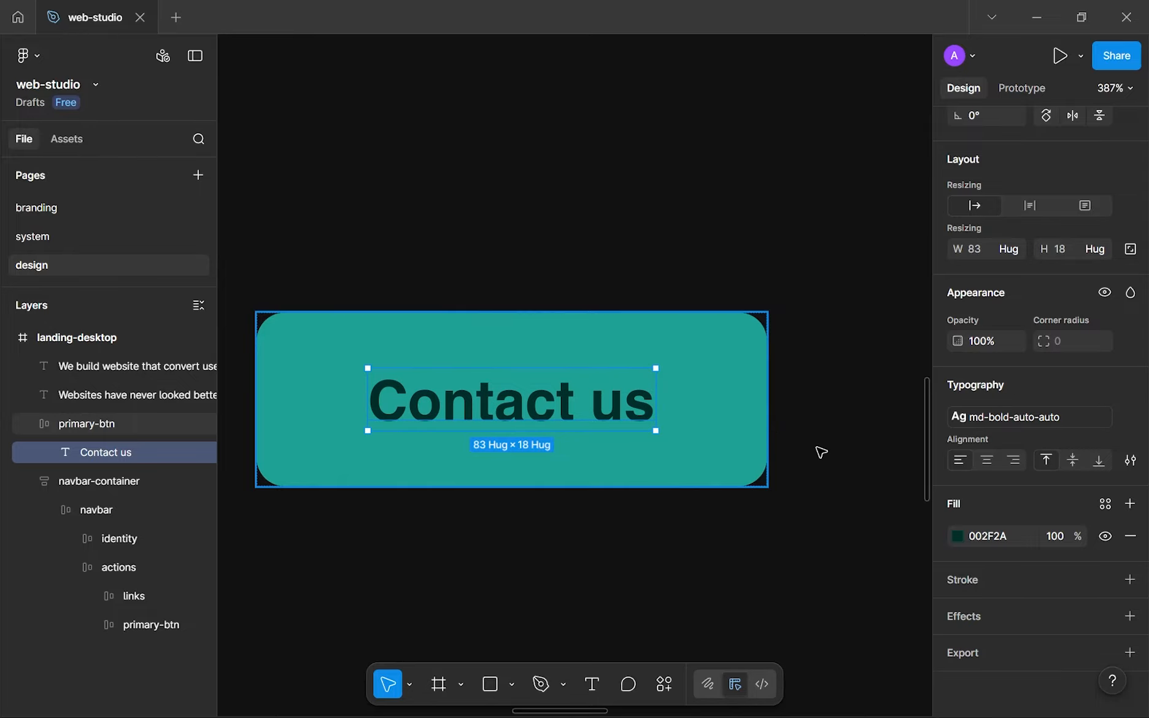
{"action": "scroll", "coordinate": [716, 411], "scroll_direction": "down", "scroll_amount": 2}
{"action": "scroll", "coordinate": [632, 405], "scroll_direction": "down", "scroll_amount": 3}
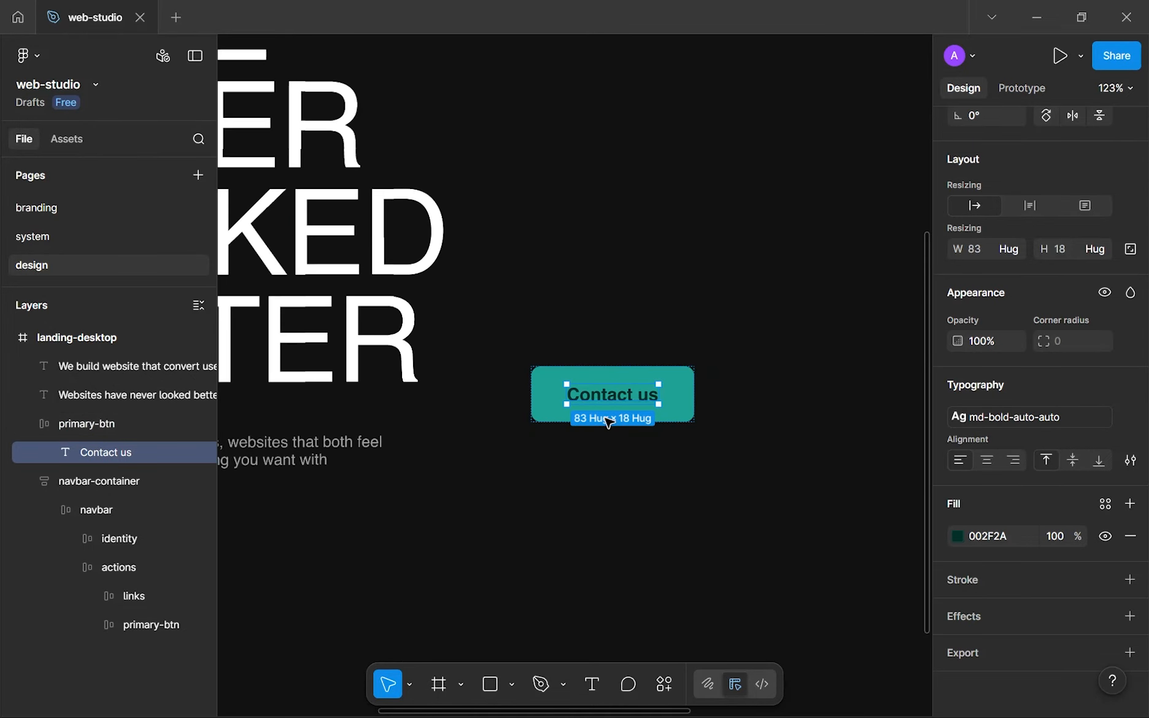
{"action": "scroll", "coordinate": [608, 418], "scroll_direction": "up", "scroll_amount": 3}
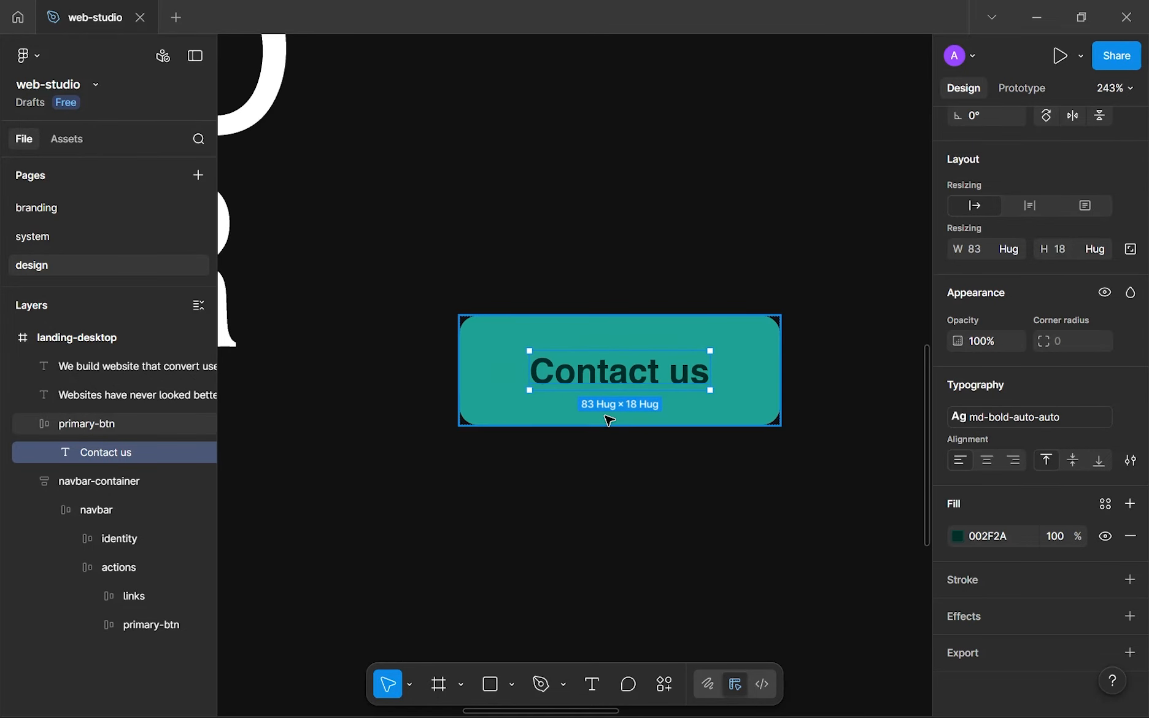
Collapse the navbar-container group in the layer list and deselect the button label
{"action": "left_click", "coordinate": [29, 481]}
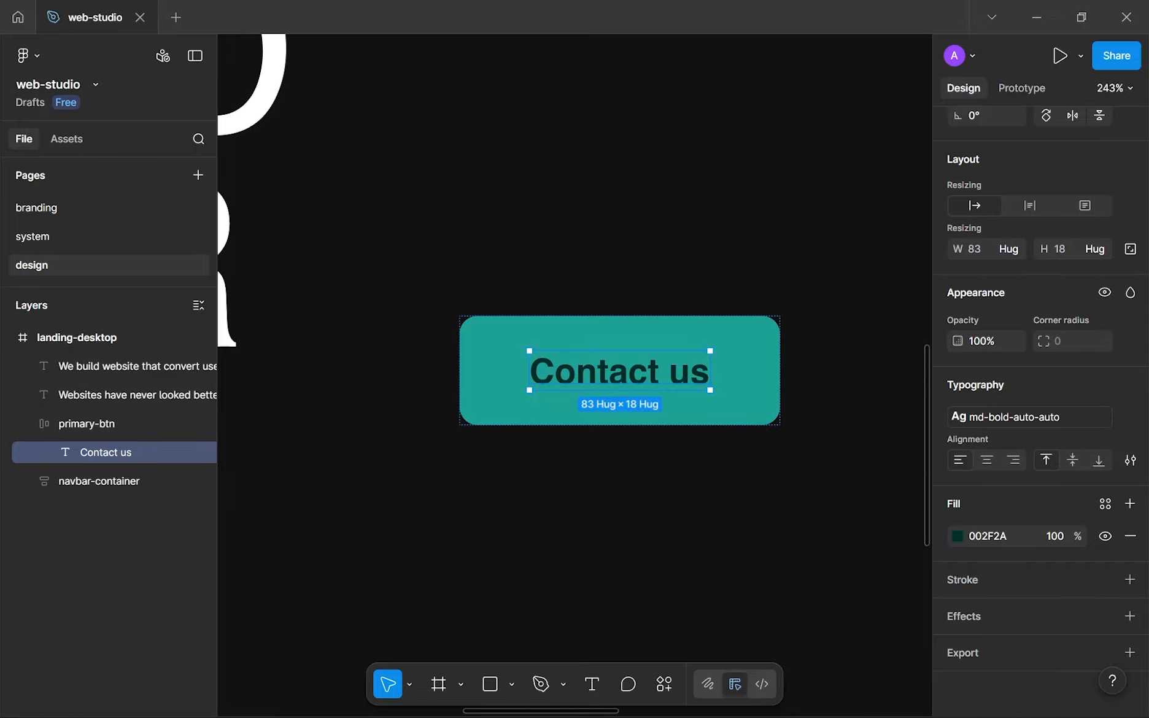
{"action": "left_click", "coordinate": [711, 436]}
{"action": "scroll", "coordinate": [711, 436], "scroll_direction": "up", "scroll_amount": 1}
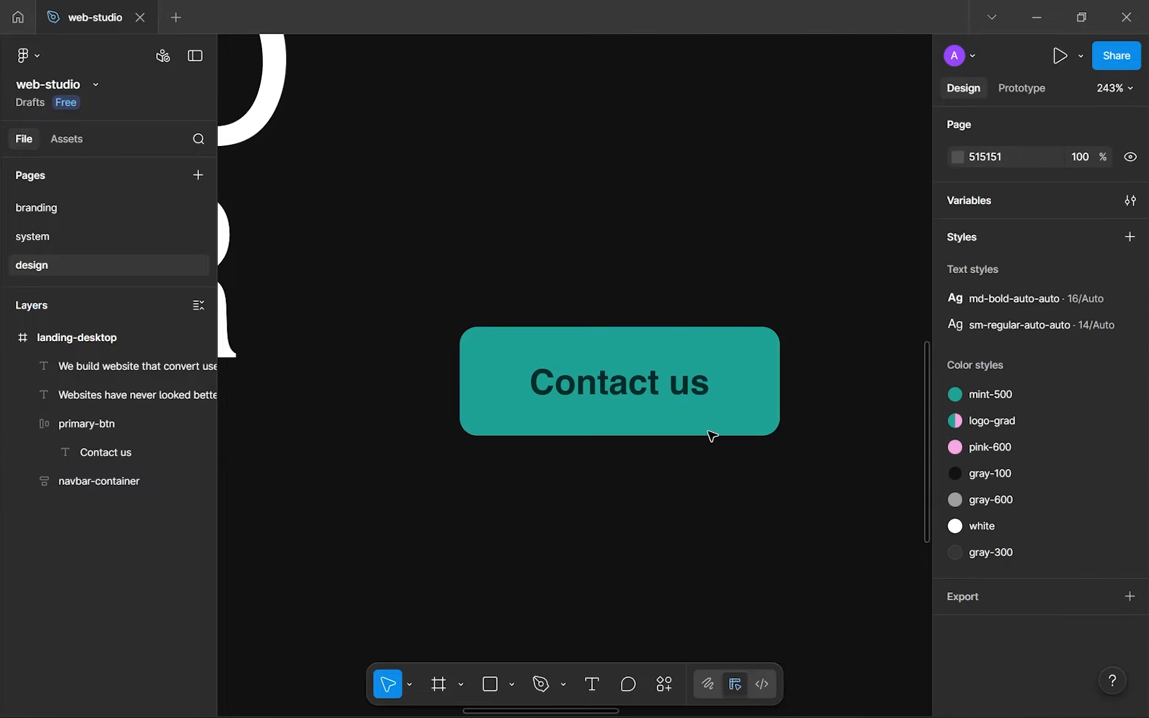
Draw a horizontal right-pointing arrow about 16 px long below the Contact us button
{"action": "scroll", "coordinate": [715, 381], "scroll_direction": "down", "scroll_amount": 3}
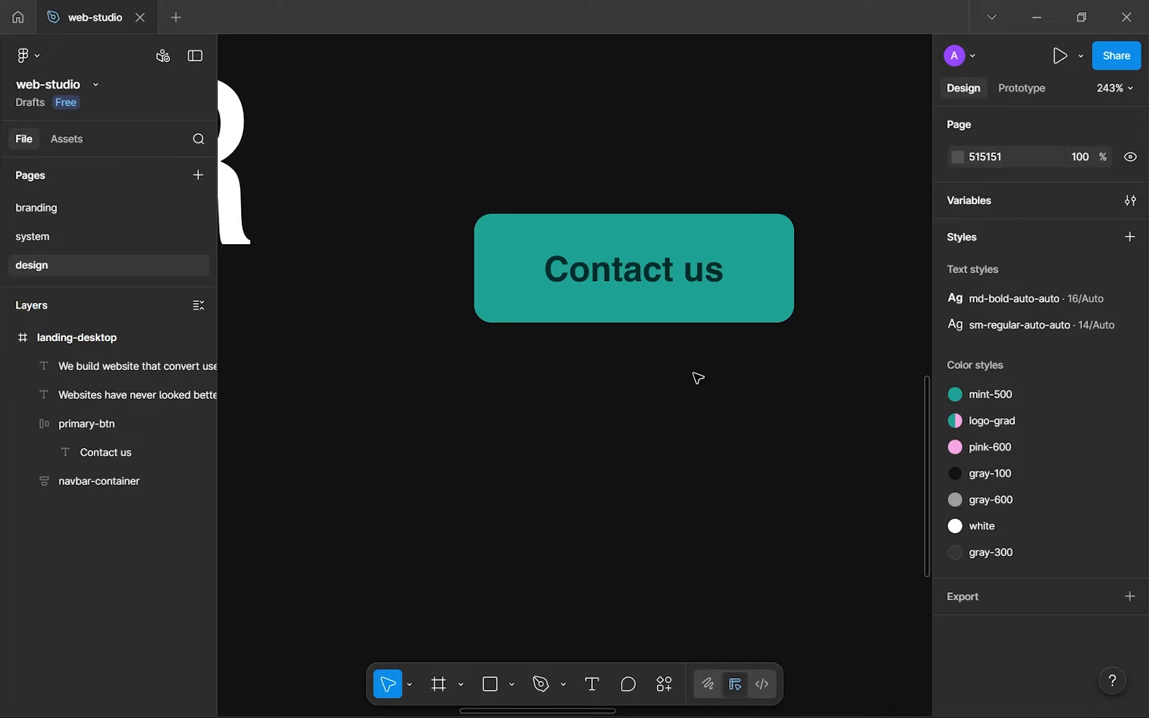
{"action": "key", "text": "shift+l"}
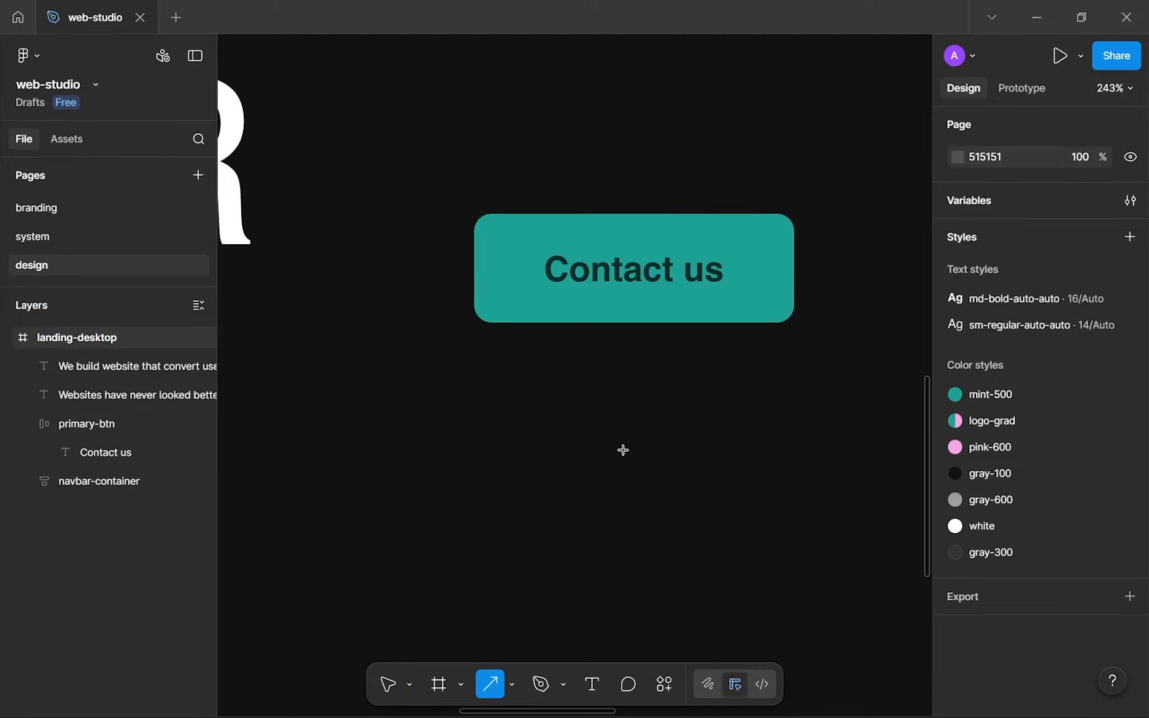
{"action": "left_click", "coordinate": [515, 452]}
{"action": "left_click_drag", "start_coordinate": [515, 453], "coordinate": [697, 457]}
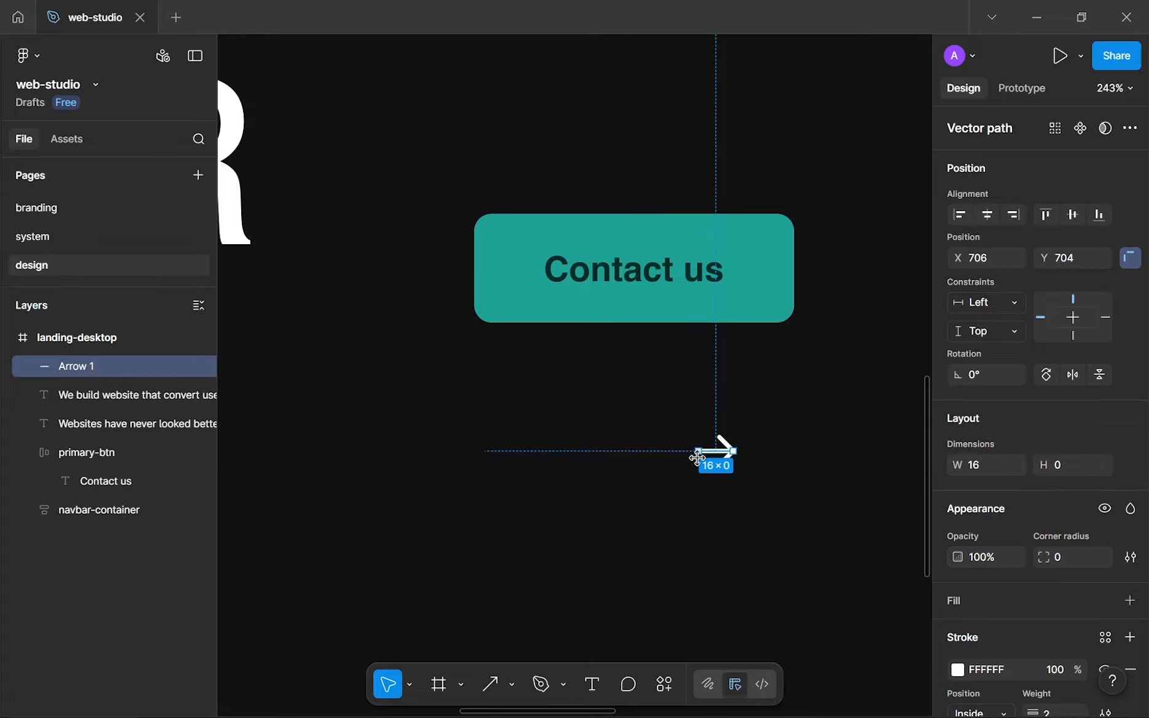
{"action": "left_click", "coordinate": [795, 477]}
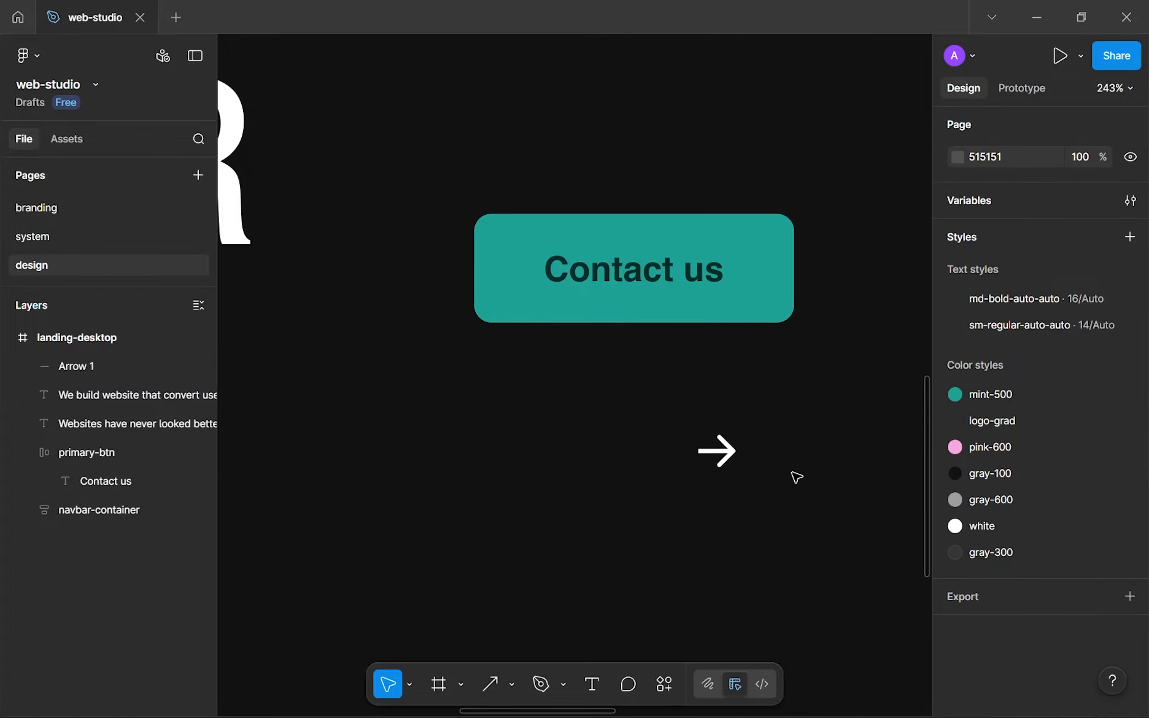
Set the start point of the arrow's stroke to Round
{"action": "scroll", "coordinate": [732, 477], "scroll_direction": "up", "scroll_amount": 6}
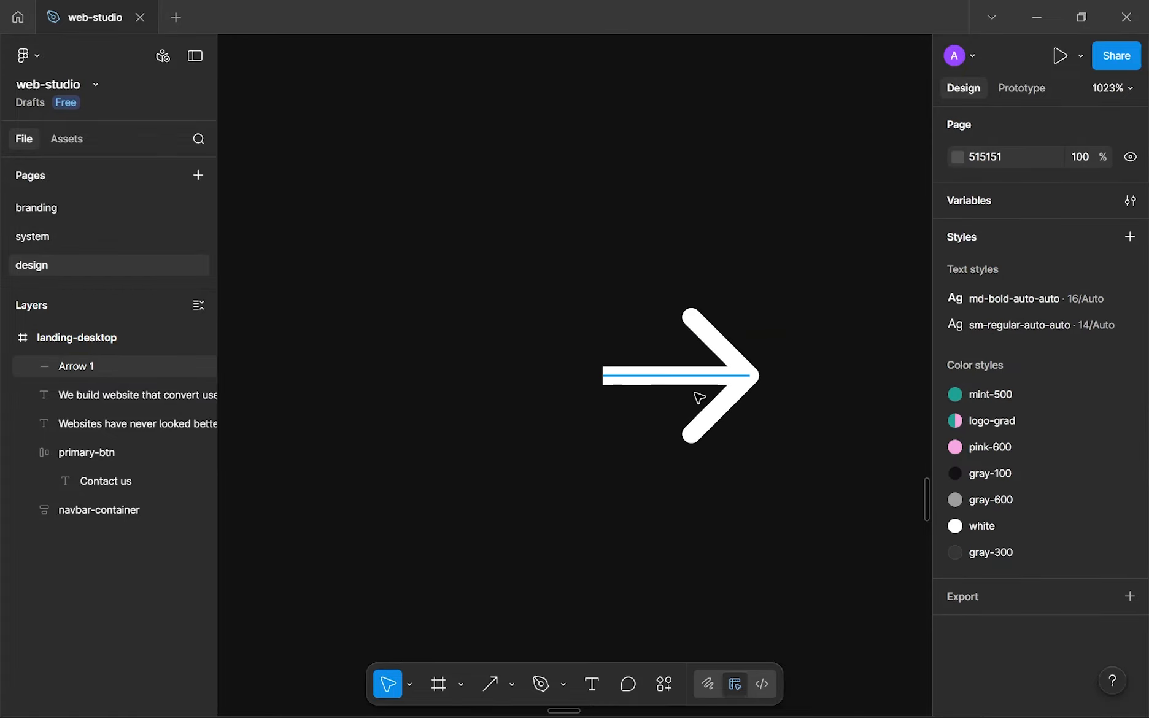
{"action": "left_click", "coordinate": [700, 398]}
{"action": "scroll", "coordinate": [1019, 540], "scroll_direction": "down", "scroll_amount": 2}
{"action": "left_click", "coordinate": [1003, 570]}
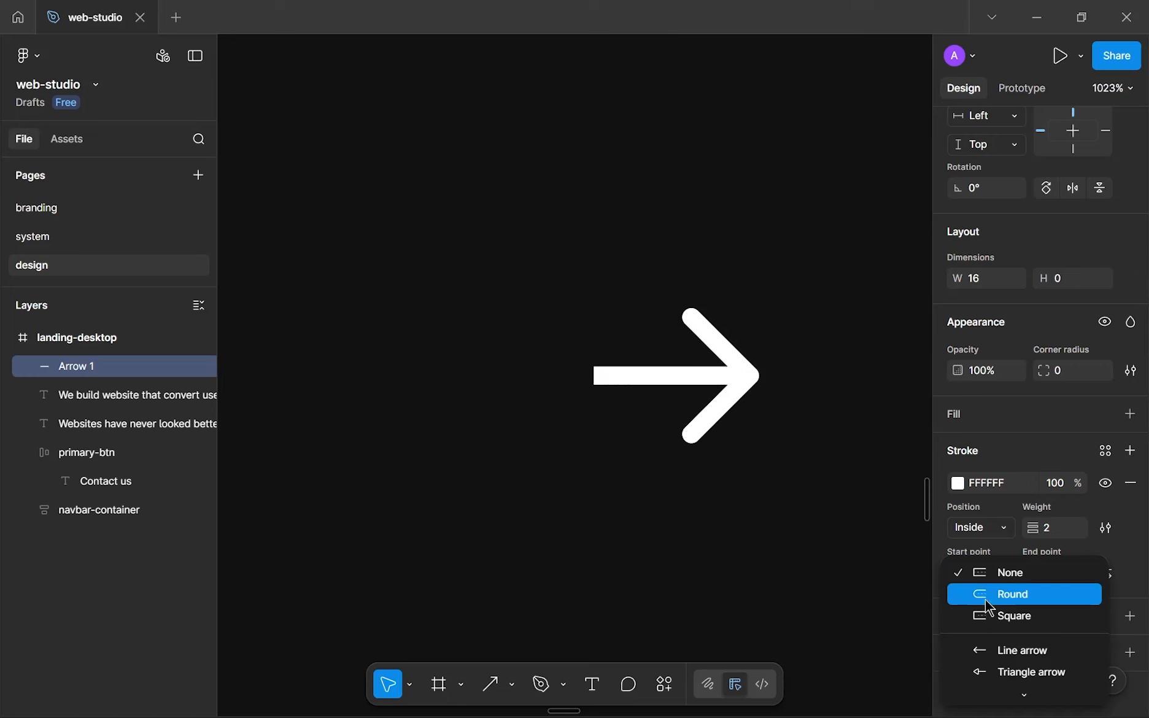
{"action": "left_click", "coordinate": [998, 592]}
{"action": "left_click", "coordinate": [865, 426]}
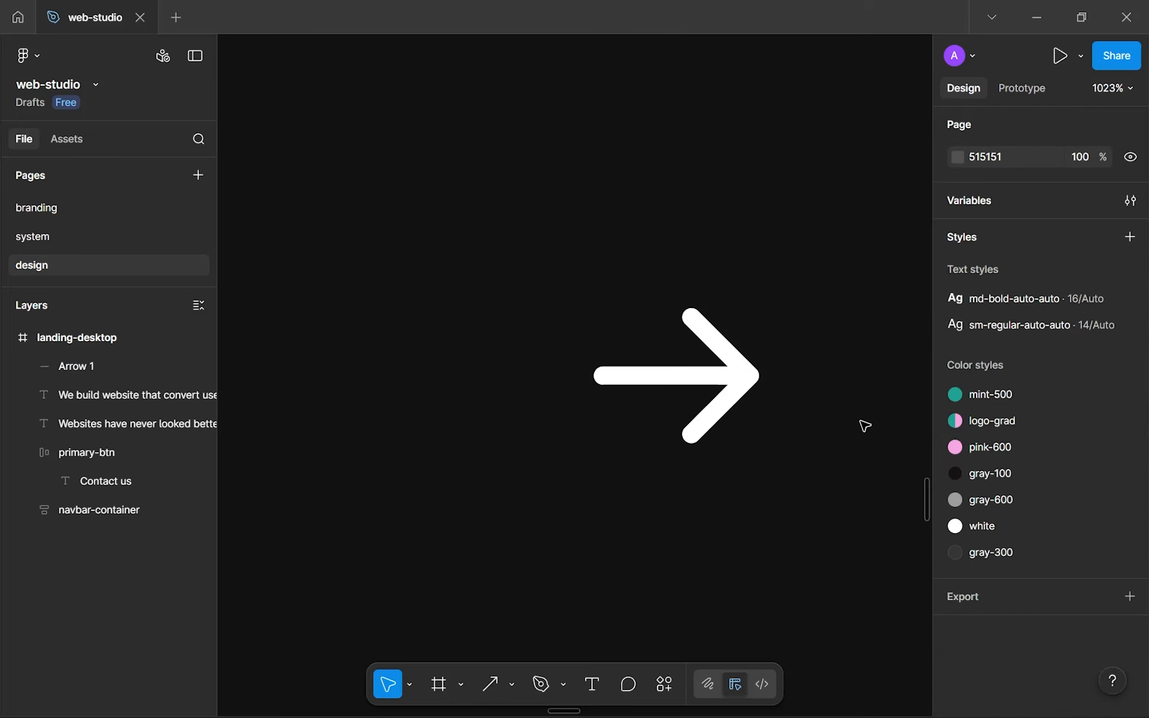
Apply the white color style to the arrow's stroke
{"action": "left_click", "coordinate": [686, 379]}
{"action": "scroll", "coordinate": [1019, 541], "scroll_direction": "down", "scroll_amount": 1}
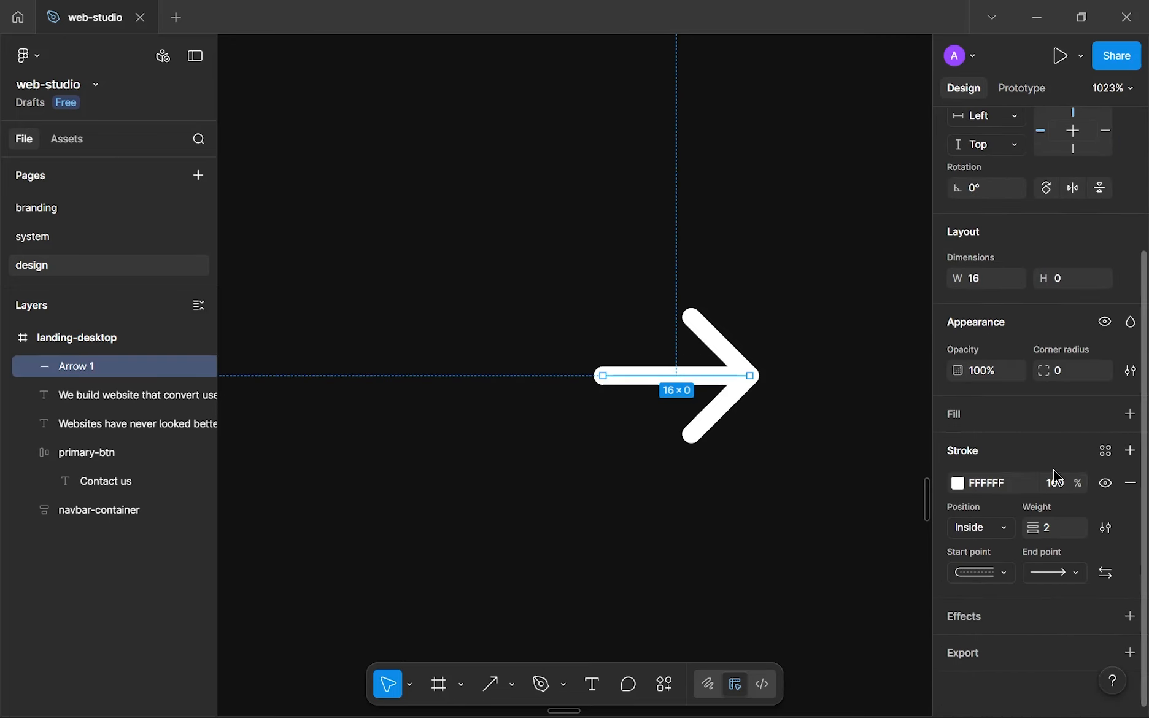
{"action": "left_click", "coordinate": [957, 484]}
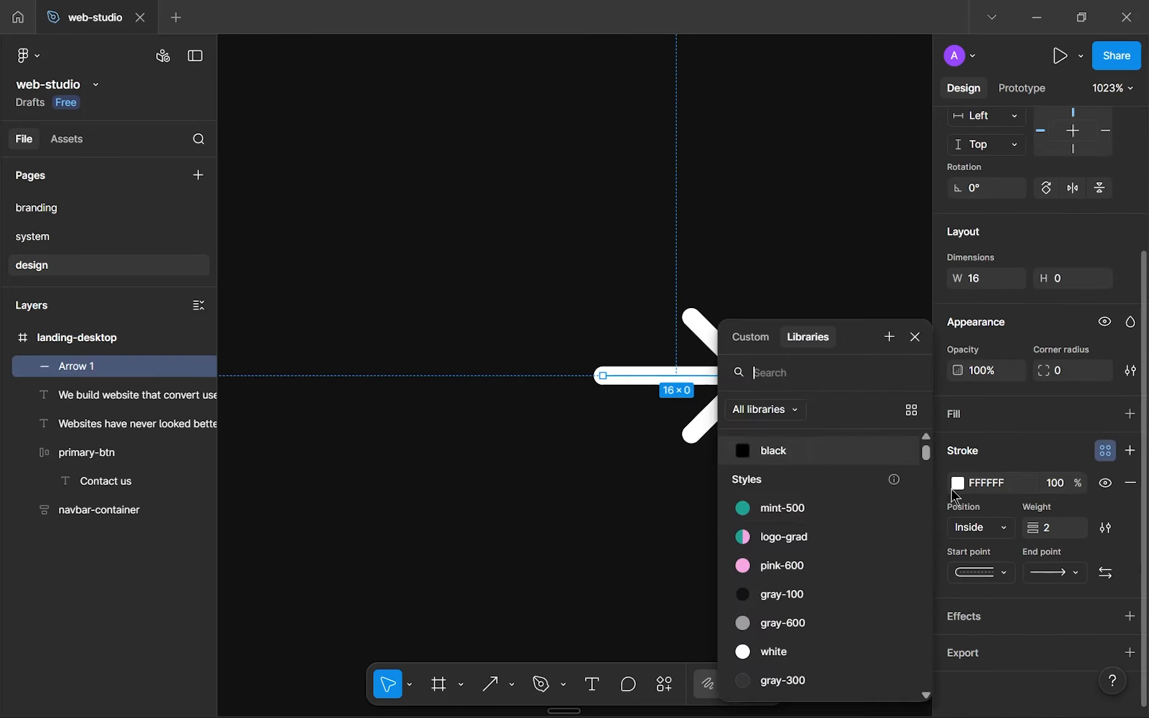
{"action": "left_click", "coordinate": [775, 652]}
{"action": "scroll", "coordinate": [545, 276], "scroll_direction": "down", "scroll_amount": 5}
{"action": "scroll", "coordinate": [545, 276], "scroll_direction": "up", "scroll_amount": 5}
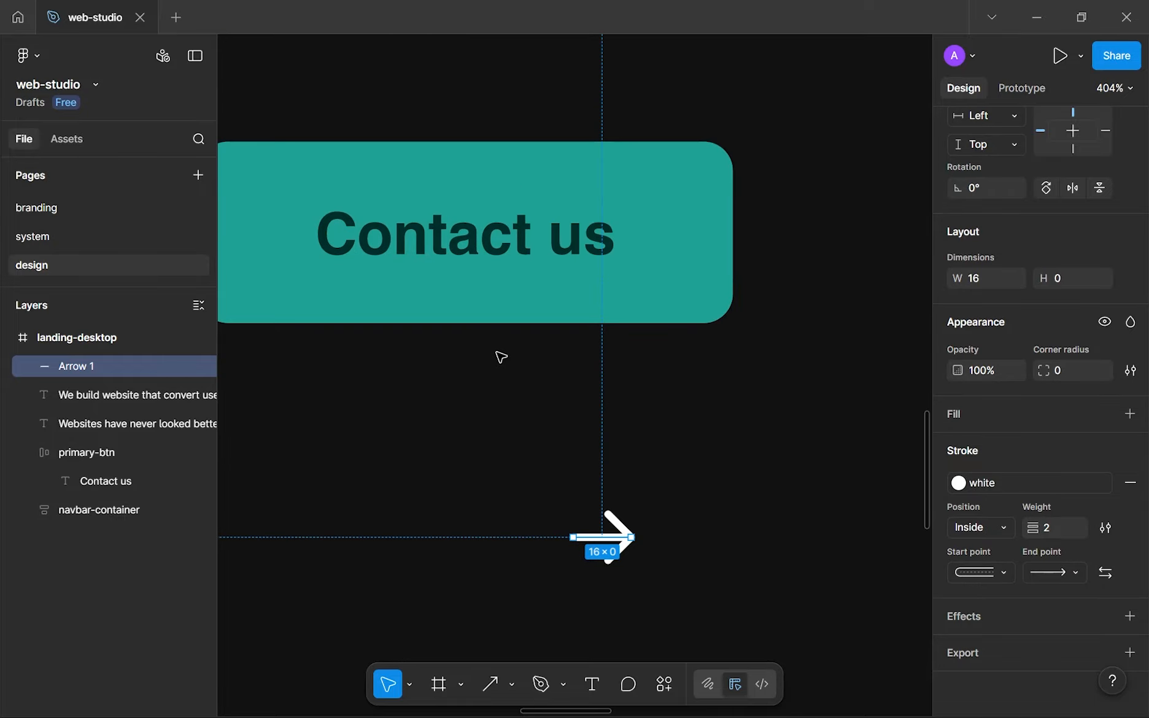
Check the Contact us label's fill color and rename the arrow layer as arrow
{"action": "left_click", "coordinate": [527, 246]}
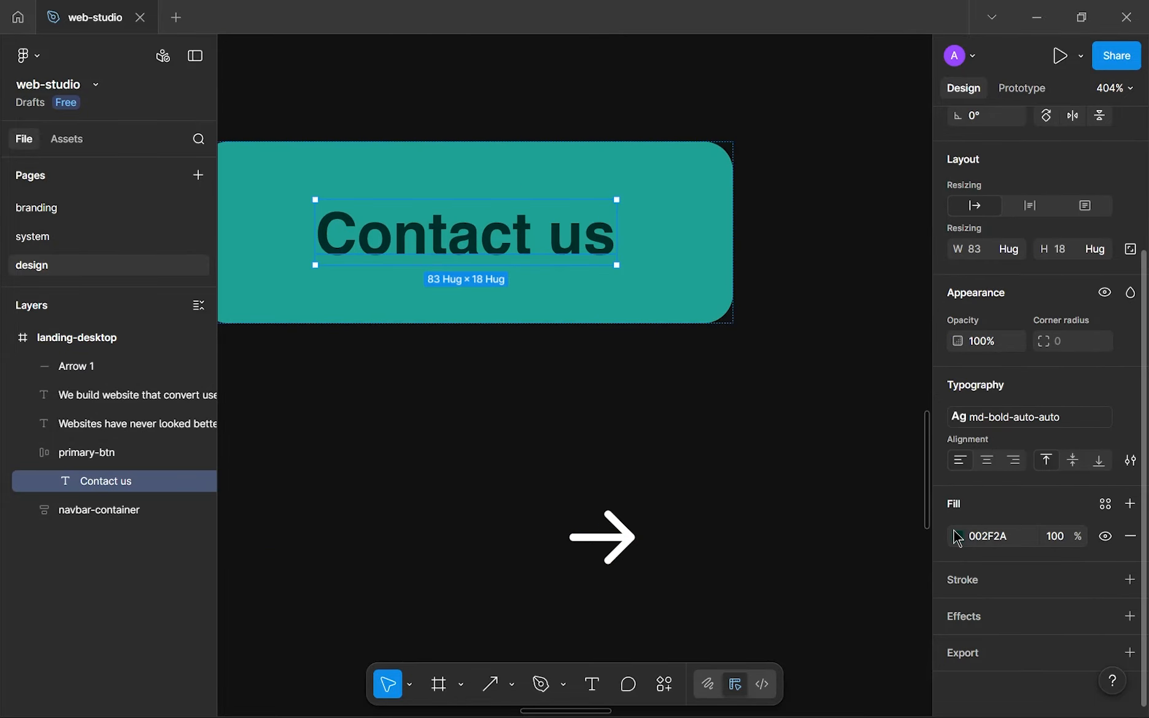
{"action": "left_click", "coordinate": [672, 517]}
{"action": "left_click_drag", "start_coordinate": [623, 514], "coordinate": [674, 410]}
{"action": "scroll", "coordinate": [681, 439], "scroll_direction": "up", "scroll_amount": 5}
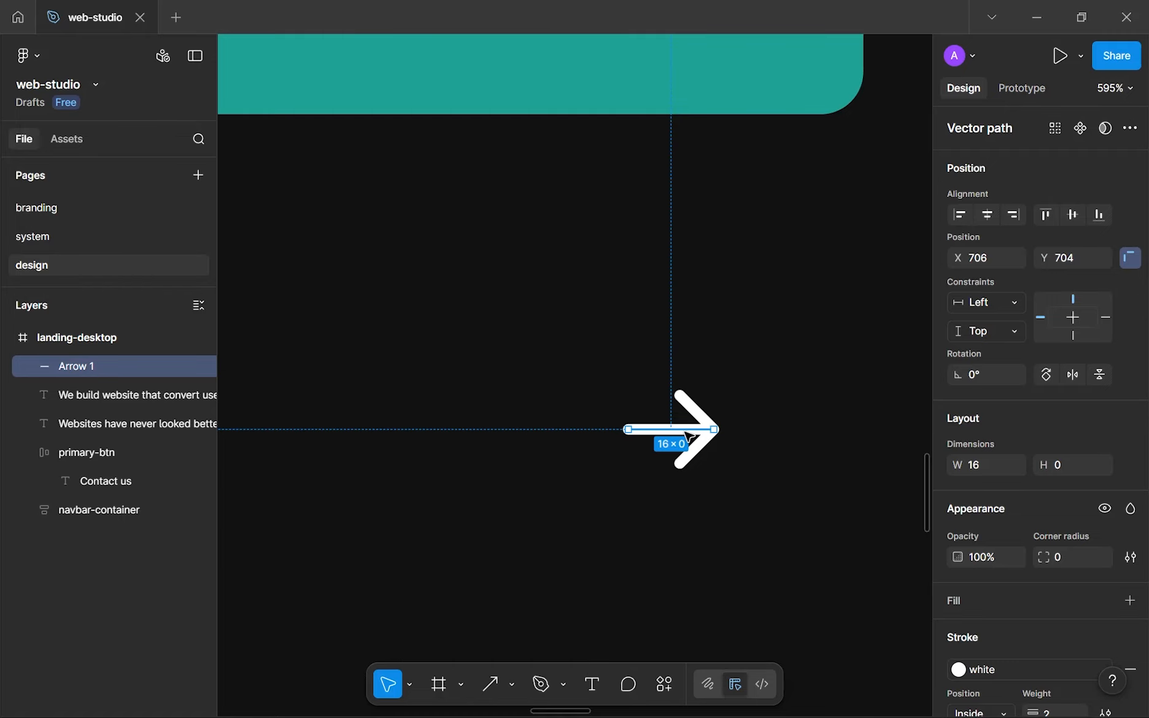
{"action": "double_click", "coordinate": [73, 368]}
{"action": "type", "text": "arrow"}
{"action": "key", "text": "Return"}
Wrap the arrow in an auto layout frame and set the frame to 32 by 32
{"action": "key", "text": "shift+a"}
{"action": "left_click", "coordinate": [996, 515]}
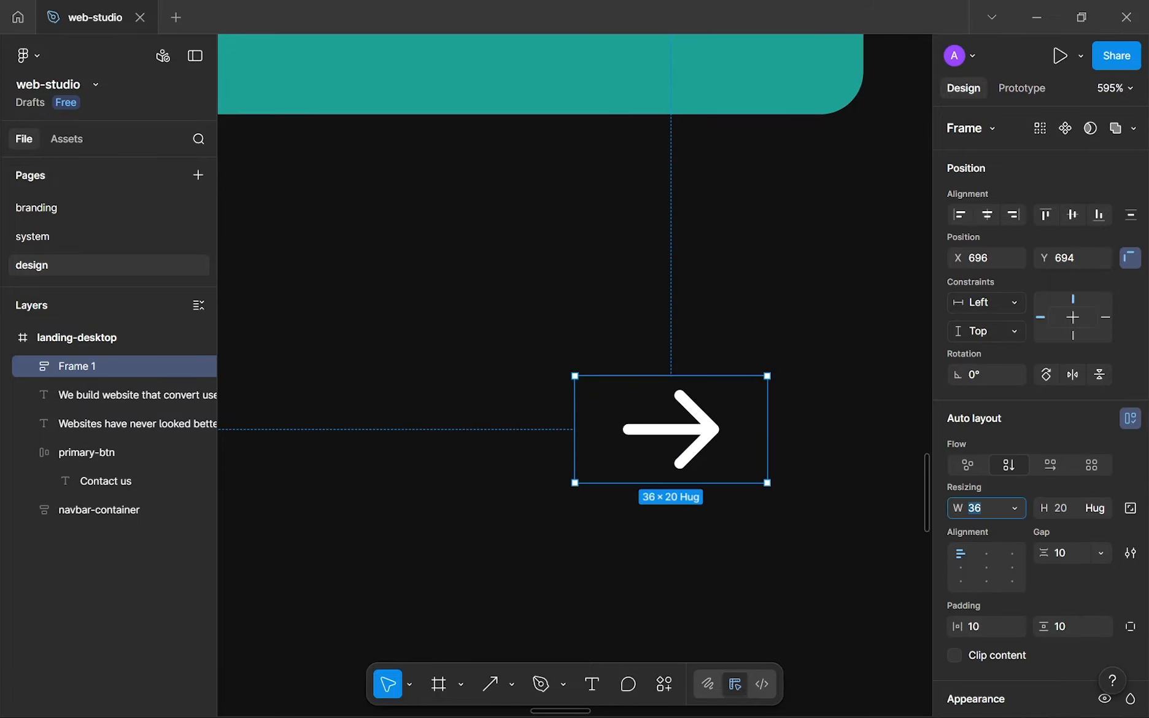
{"action": "type", "text": "32"}
{"action": "key", "text": "Tab"}
{"action": "type", "text": "32"}
Set the arrow frame's gap and its horizontal and vertical padding to 0, and center the arrow inside it
{"action": "left_click", "coordinate": [1068, 555]}
{"action": "left_click", "coordinate": [1061, 628]}
{"action": "type", "text": "0"}
{"action": "left_click", "coordinate": [990, 635]}
{"action": "type", "text": "0"}
{"action": "left_click", "coordinate": [986, 568]}
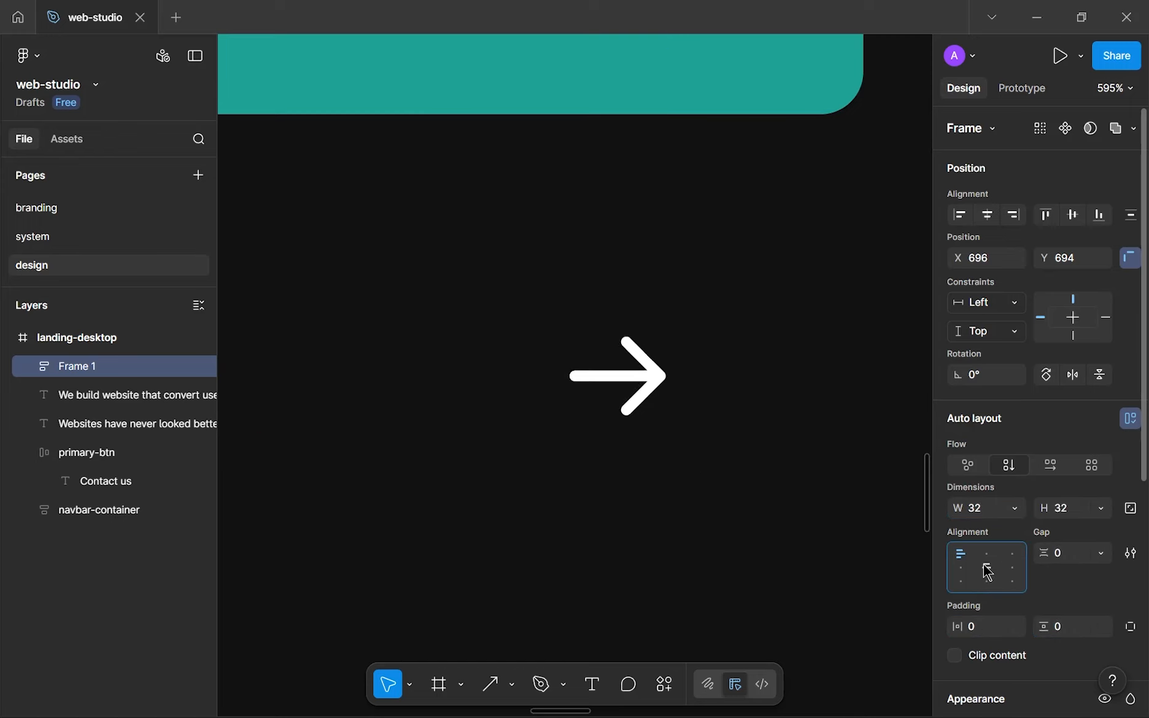
Add a fill of 002F2A to the arrow frame
{"action": "scroll", "coordinate": [1007, 510], "scroll_direction": "down", "scroll_amount": 5}
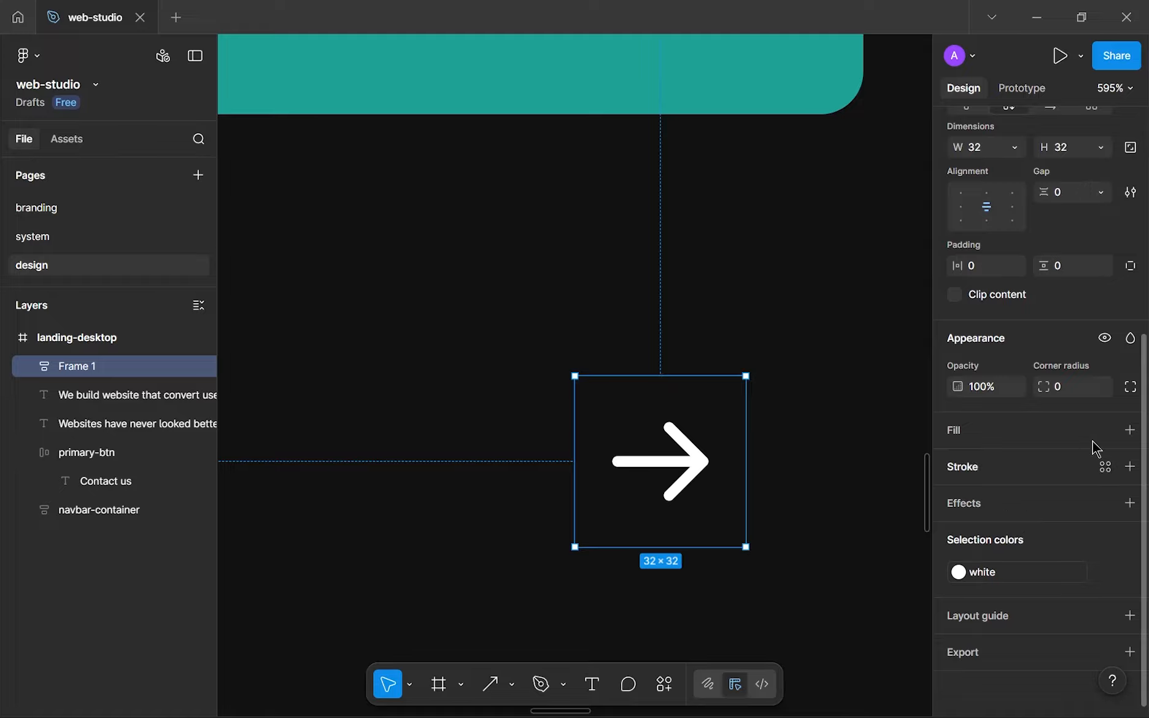
{"action": "left_click", "coordinate": [1129, 430]}
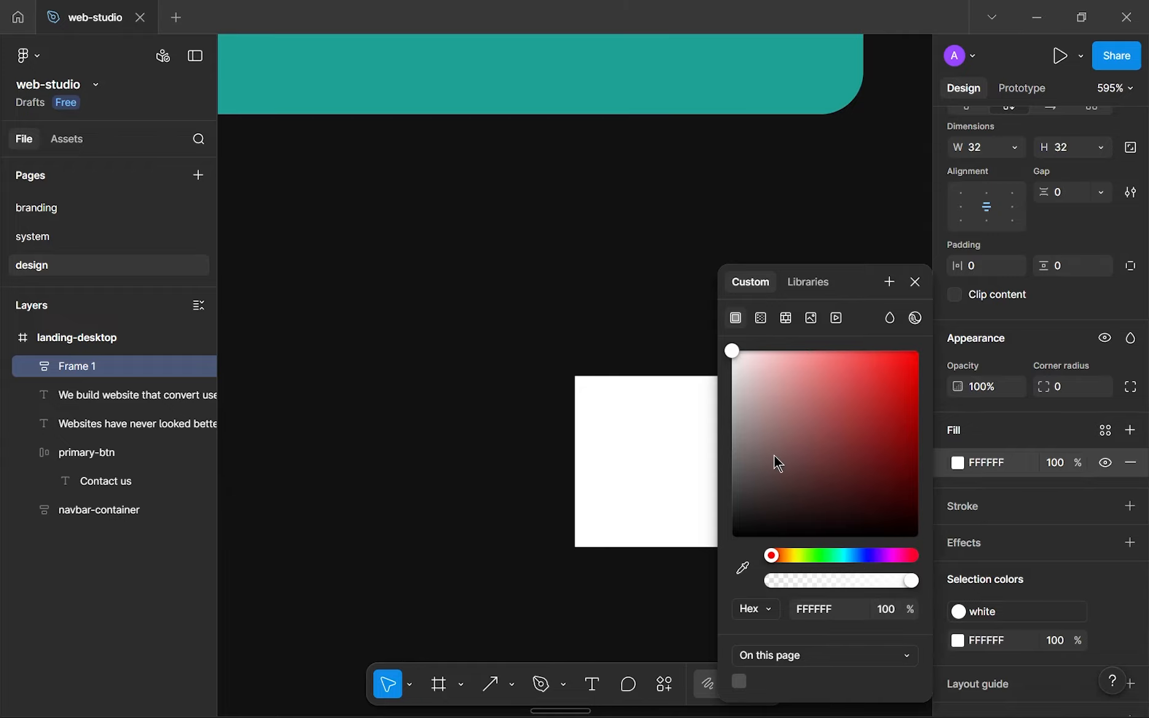
{"action": "left_click", "coordinate": [802, 609]}
{"action": "type", "text": "002F2A"}
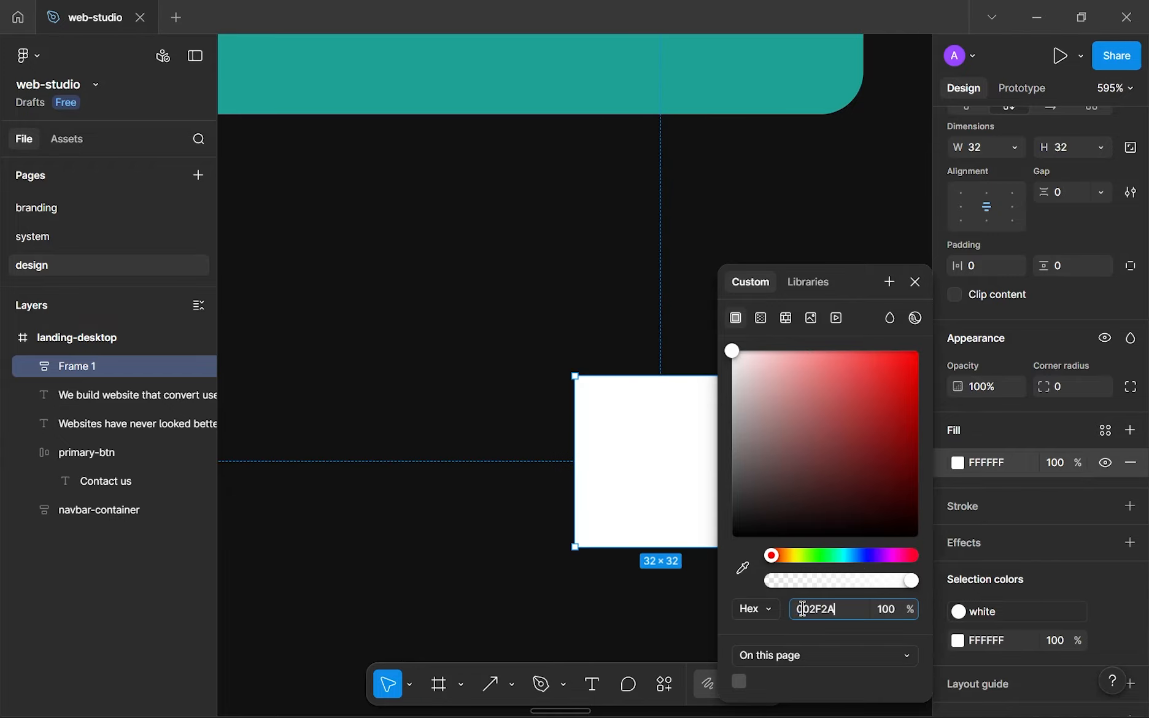
{"action": "key", "text": "Return"}
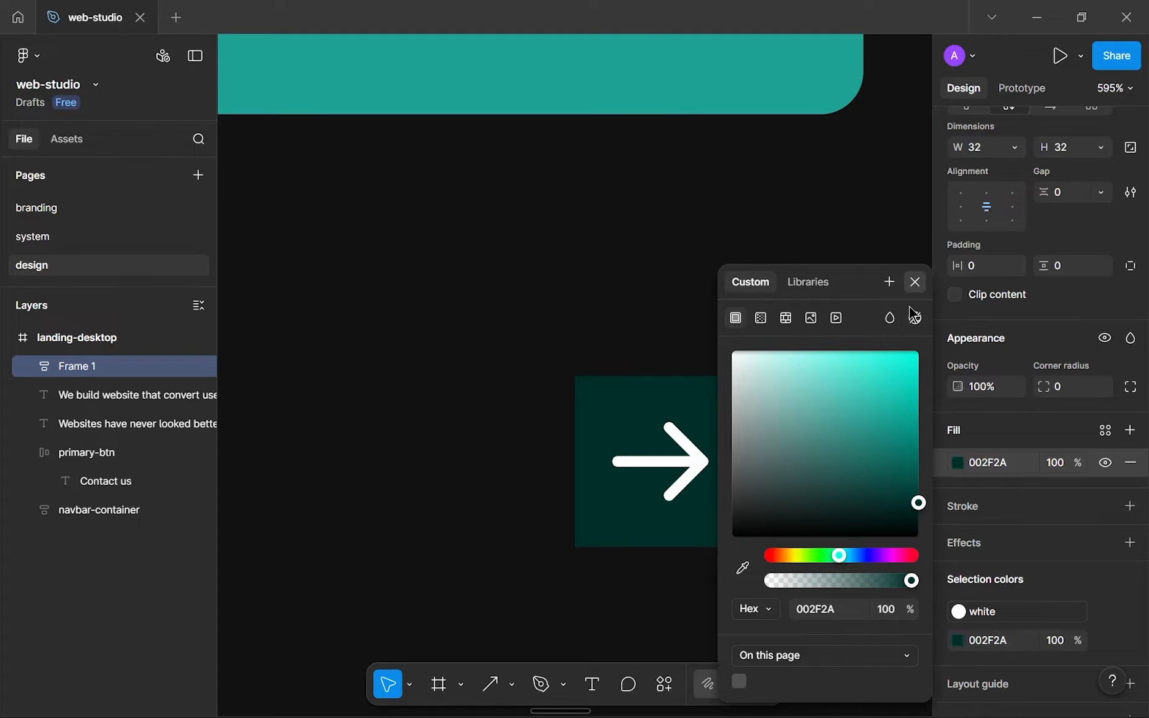
{"action": "key", "text": "Escape"}
{"action": "scroll", "coordinate": [783, 506], "scroll_direction": "down", "scroll_amount": 5}
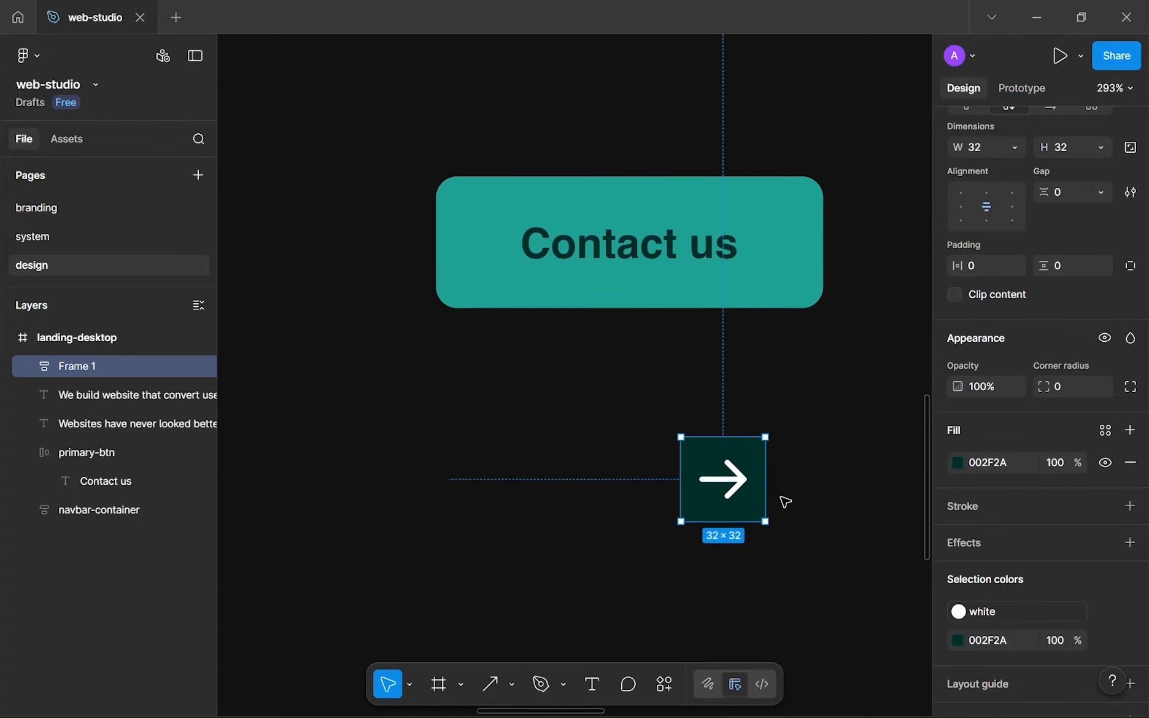
{"action": "left_click", "coordinate": [786, 497]}
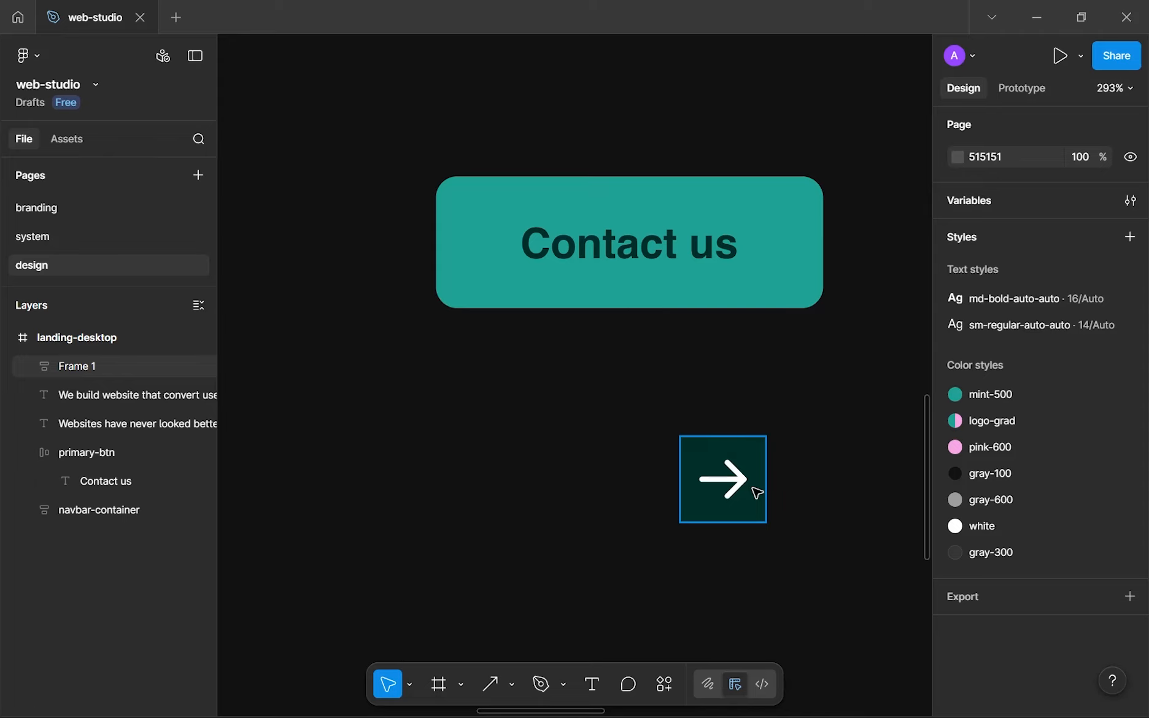
Set the arrow frame's corner radius to 6
{"action": "left_click", "coordinate": [757, 496]}
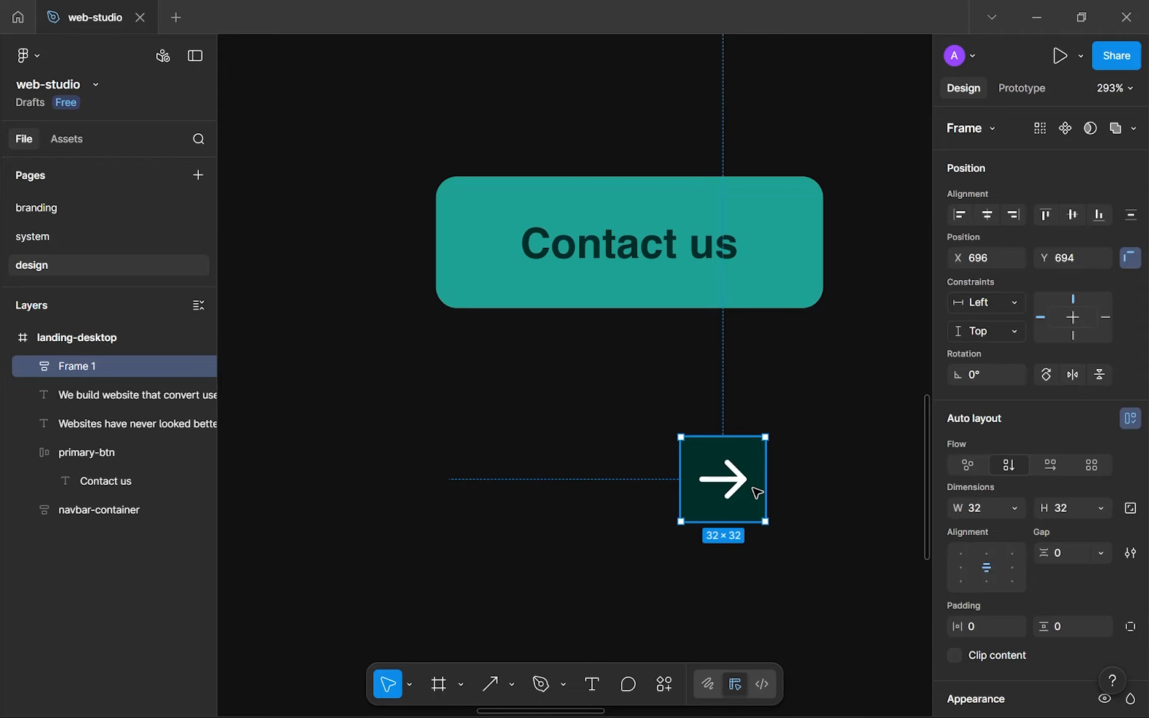
{"action": "scroll", "coordinate": [756, 495], "scroll_direction": "up", "scroll_amount": 5}
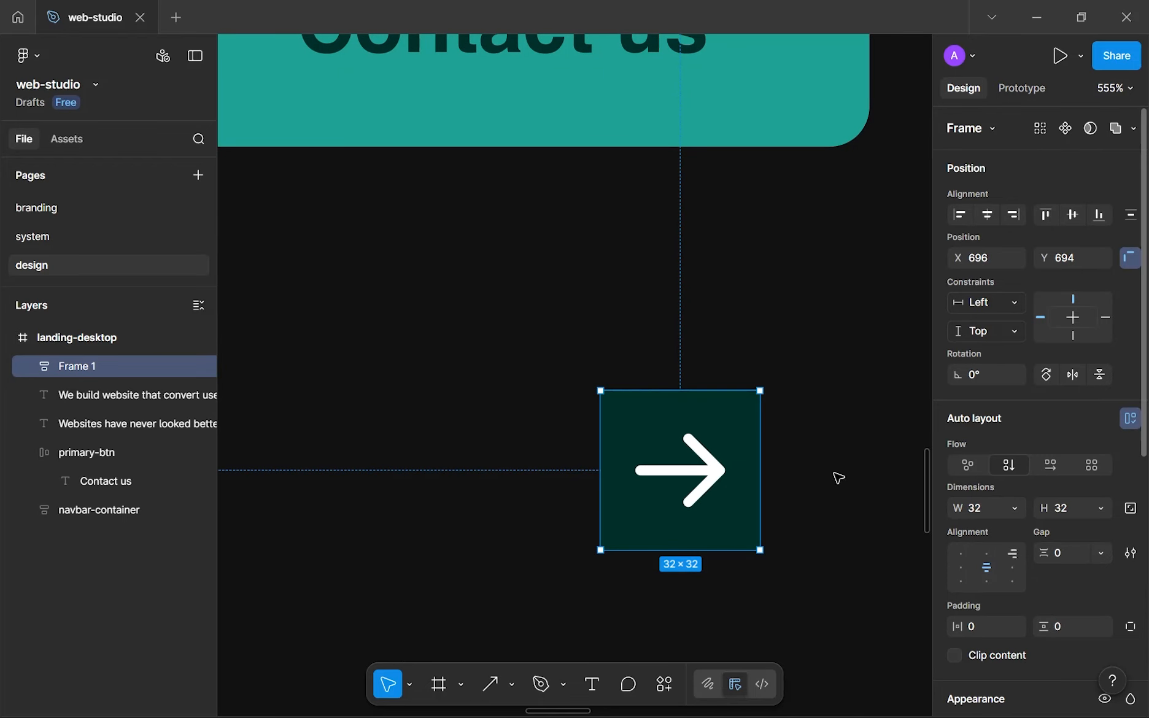
{"action": "scroll", "coordinate": [1073, 562], "scroll_direction": "down", "scroll_amount": 5}
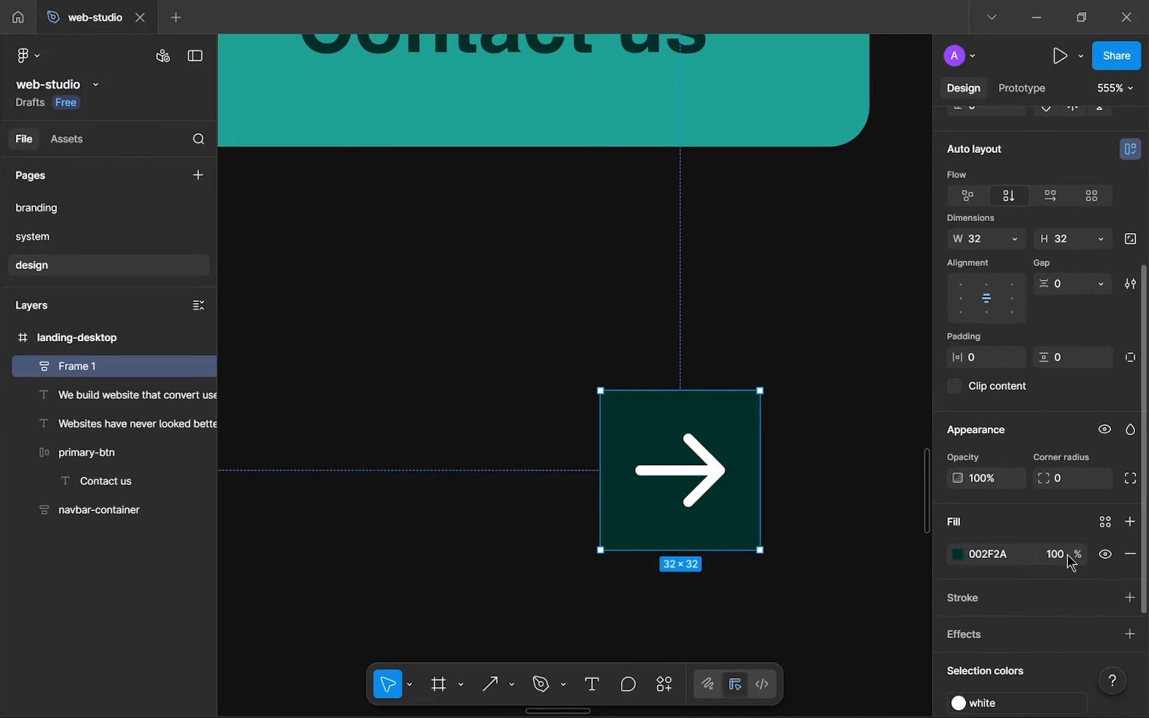
{"action": "left_click", "coordinate": [1064, 487]}
{"action": "type", "text": "6"}
{"action": "key", "text": "Return"}
{"action": "left_click", "coordinate": [864, 498]}
{"action": "scroll", "coordinate": [839, 500], "scroll_direction": "down", "scroll_amount": 3}
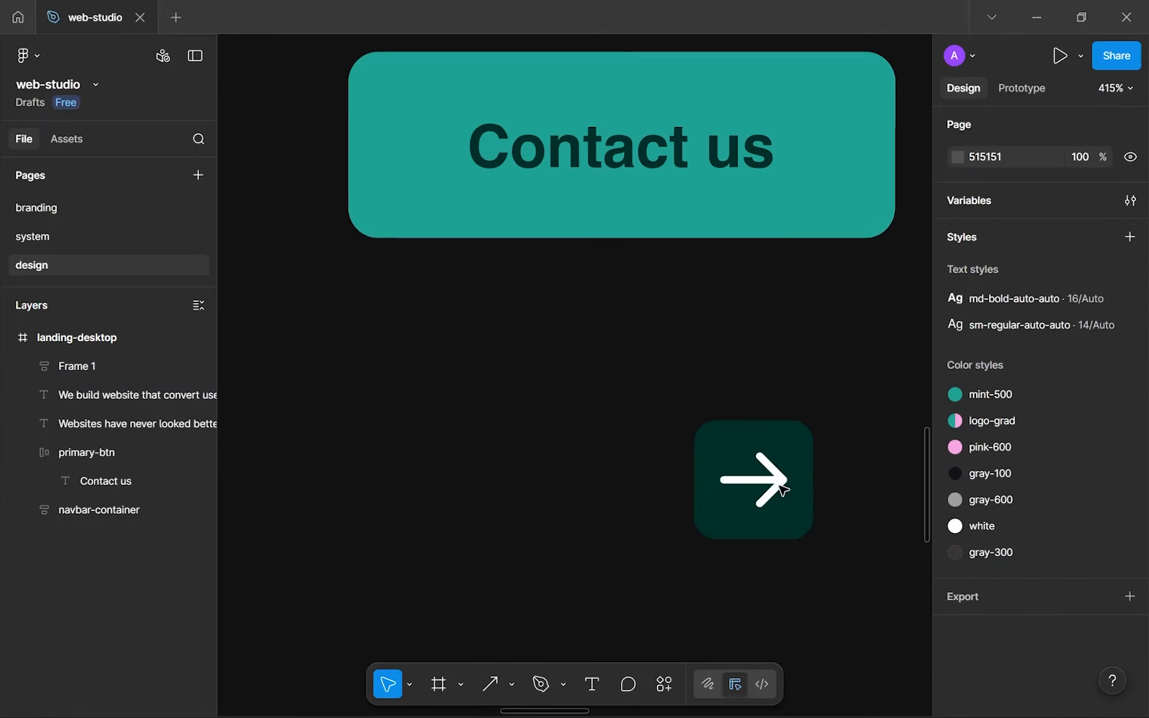
Rename the arrow frame as btn-accent
{"action": "left_click", "coordinate": [736, 510]}
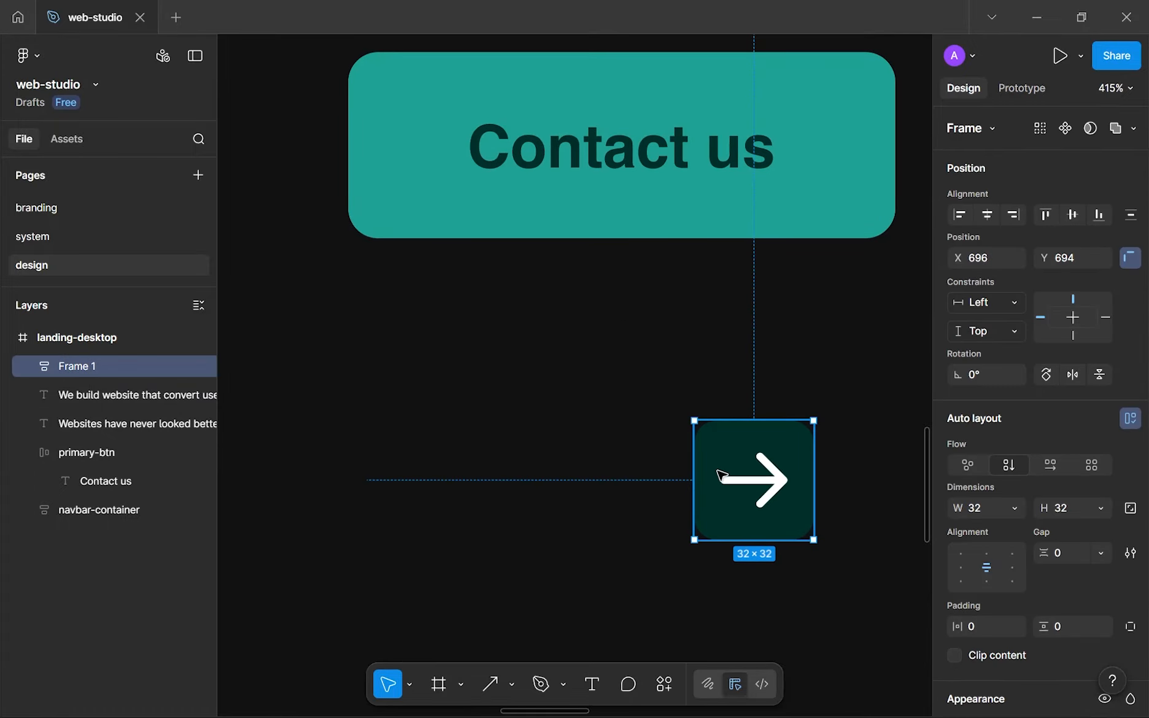
{"action": "left_click", "coordinate": [29, 369]}
{"action": "left_click", "coordinate": [28, 368]}
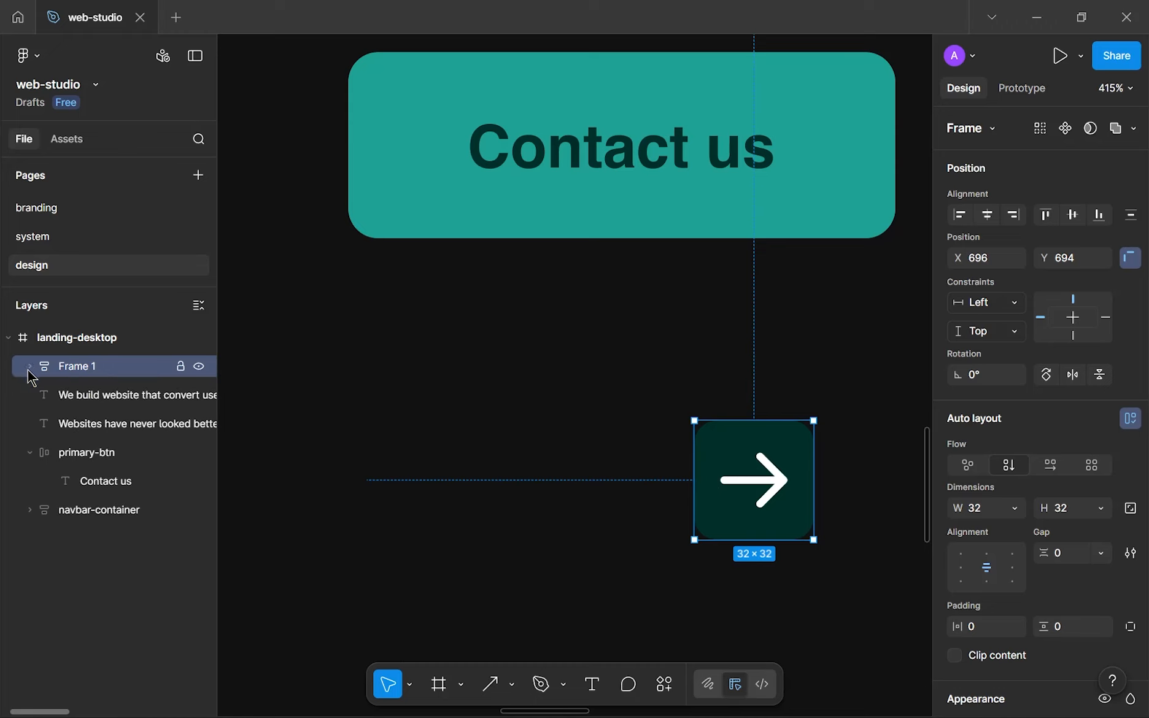
{"action": "double_click", "coordinate": [85, 371]}
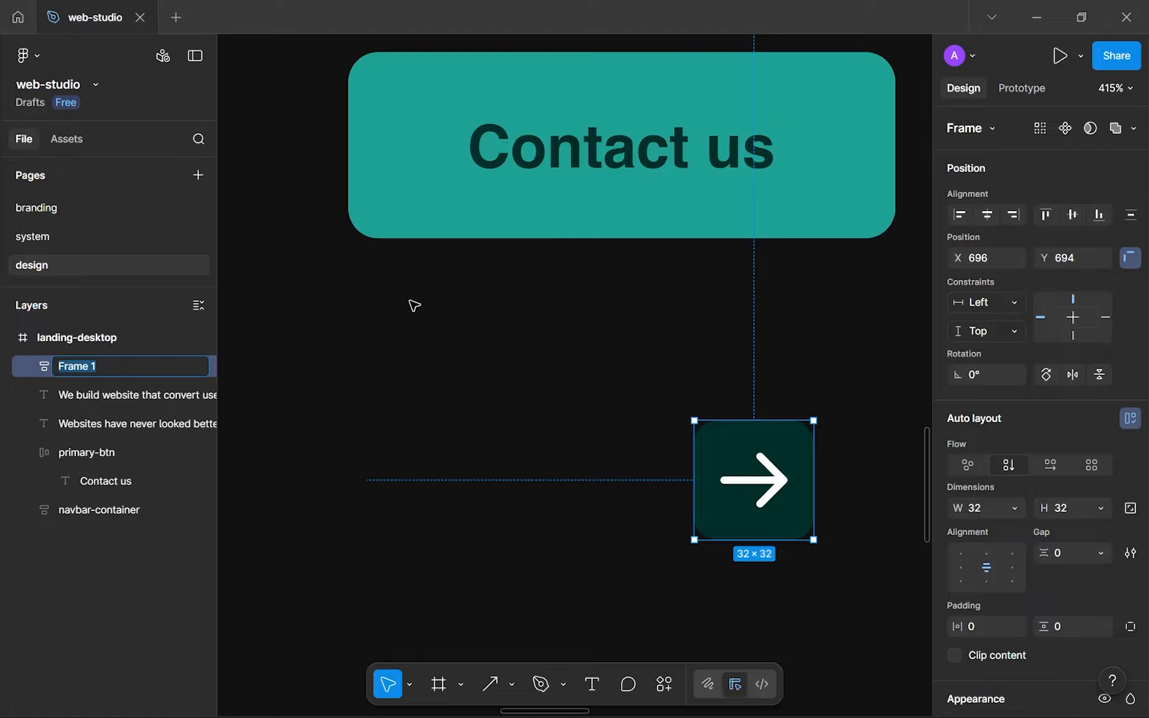
{"action": "type", "text": "arow"}
{"action": "key", "text": "ctrl+BackSpace"}
{"action": "type", "text": "btn-accent"}
{"action": "key", "text": "Return"}
Move the btn-accent frame into primary-btn, placing it after the Contact us label, and select the whole button
{"action": "left_click_drag", "start_coordinate": [736, 491], "coordinate": [780, 194]}
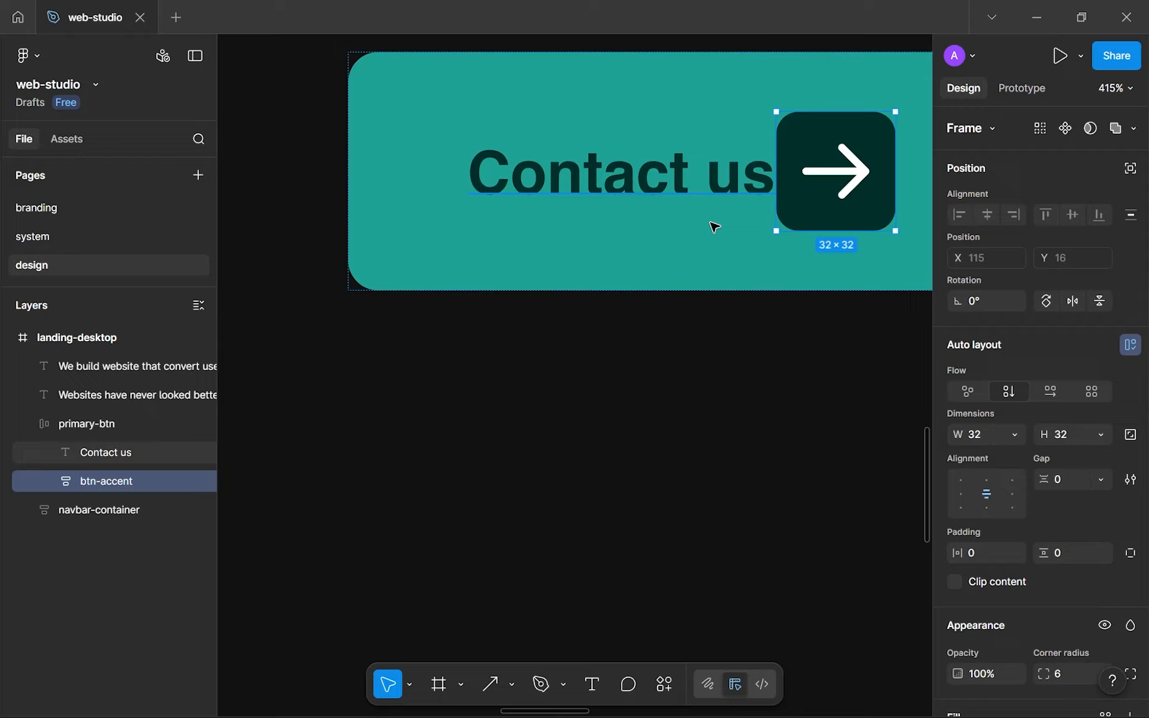
{"action": "left_click", "coordinate": [679, 247]}
{"action": "scroll", "coordinate": [666, 251], "scroll_direction": "down", "scroll_amount": 4}
{"action": "left_click_drag", "start_coordinate": [645, 262], "coordinate": [449, 380]}
{"action": "scroll", "coordinate": [405, 350], "scroll_direction": "up", "scroll_amount": 1}
{"action": "scroll", "coordinate": [570, 385], "scroll_direction": "up", "scroll_amount": 5}
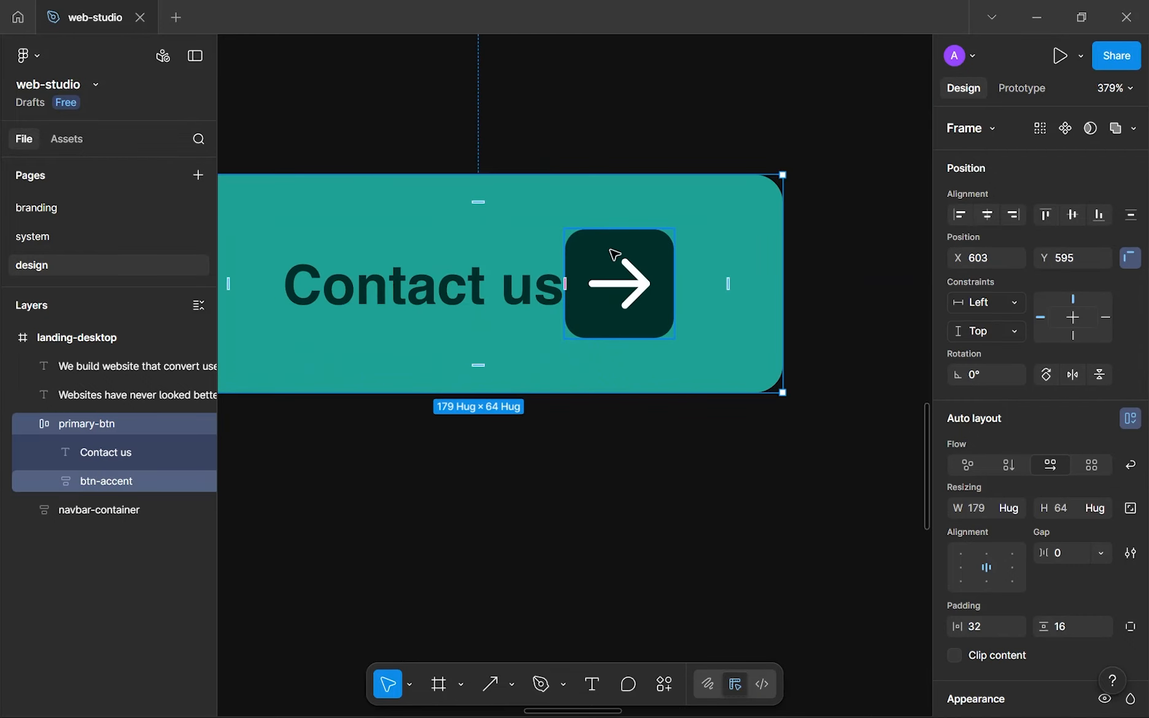
Examine the gap and padding around the label and arrow tile inside the Contact us button
{"action": "scroll", "coordinate": [710, 196], "scroll_direction": "up", "scroll_amount": 9}
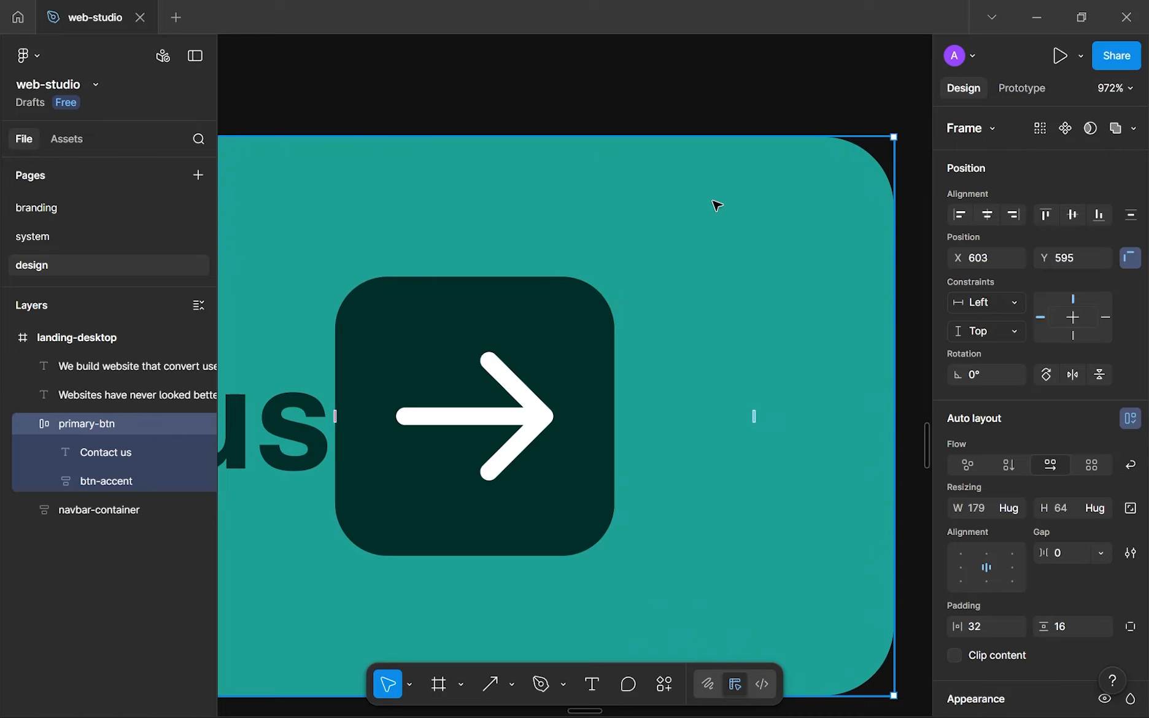
{"action": "left_click", "coordinate": [563, 341]}
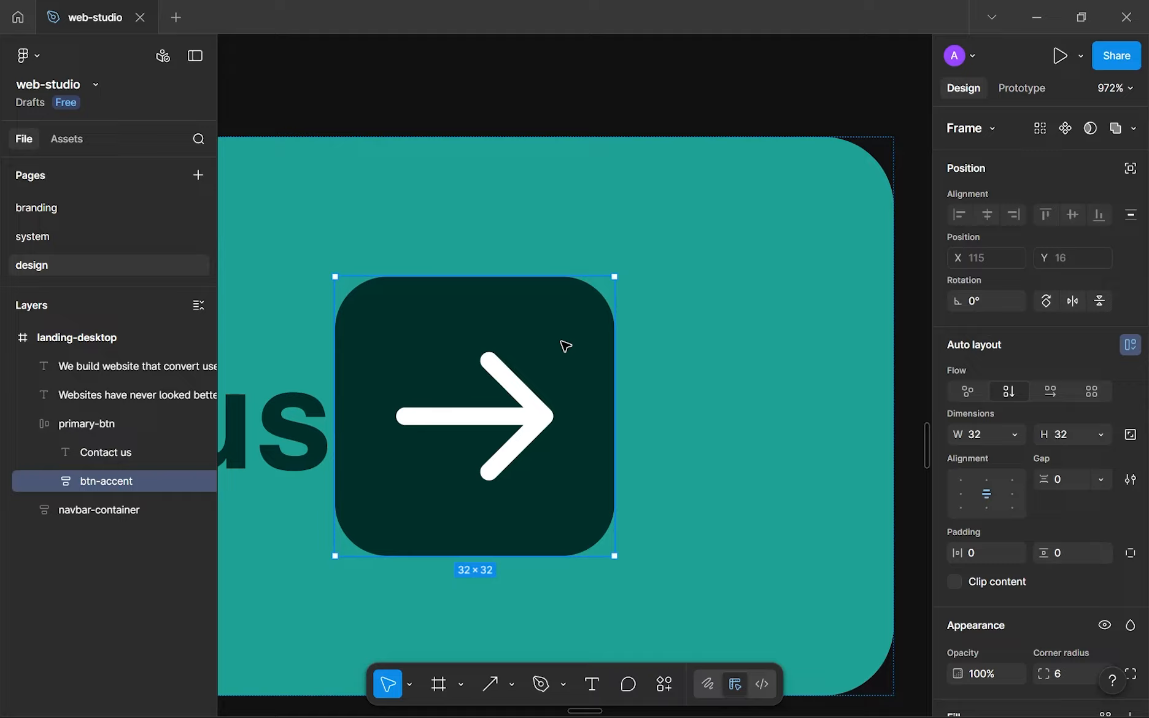
{"action": "left_click", "coordinate": [732, 204]}
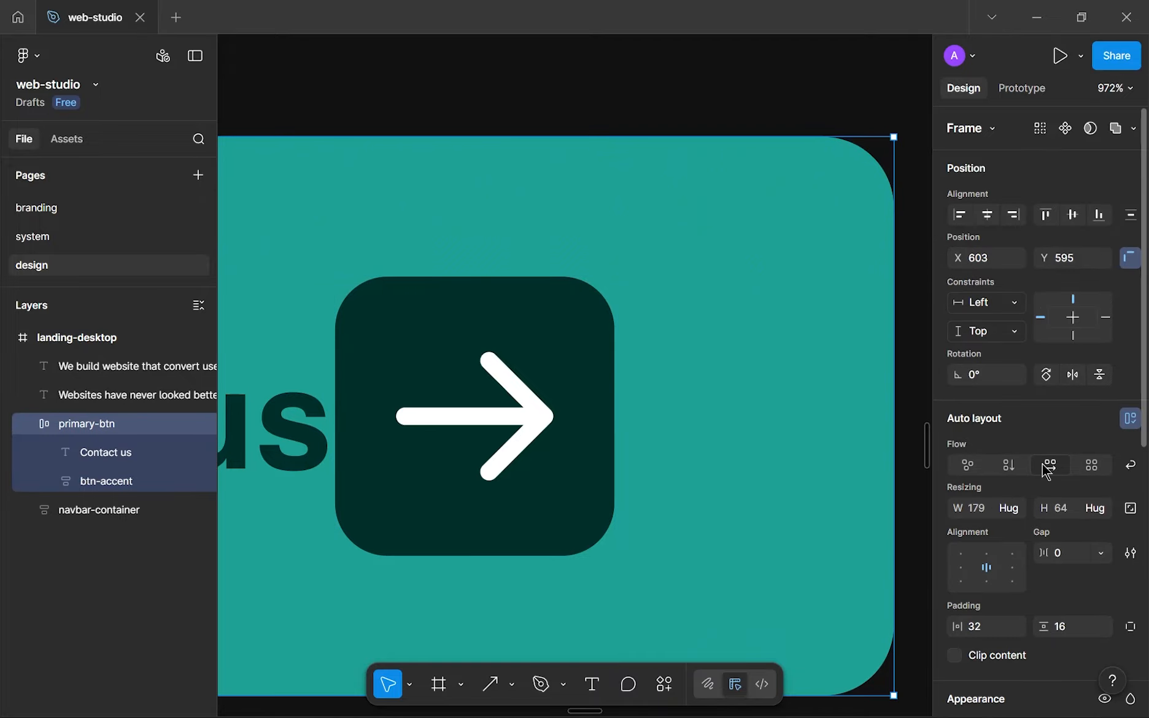
{"action": "scroll", "coordinate": [1047, 466], "scroll_direction": "down", "scroll_amount": 3}
{"action": "scroll", "coordinate": [1047, 470], "scroll_direction": "up", "scroll_amount": 2}
{"action": "scroll", "coordinate": [1046, 471], "scroll_direction": "up", "scroll_amount": 2}
{"action": "scroll", "coordinate": [657, 446], "scroll_direction": "down", "scroll_amount": 5, "text": "ctrl"}
{"action": "left_click", "coordinate": [403, 541]}
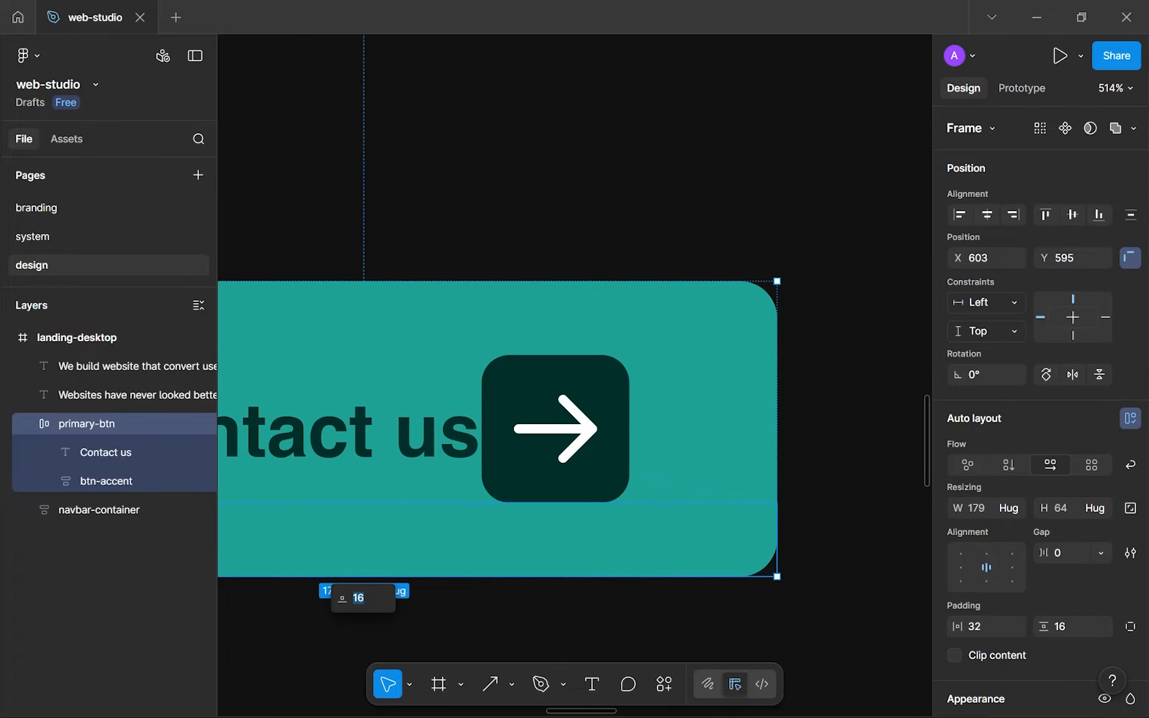
{"action": "left_click", "coordinate": [385, 449]}
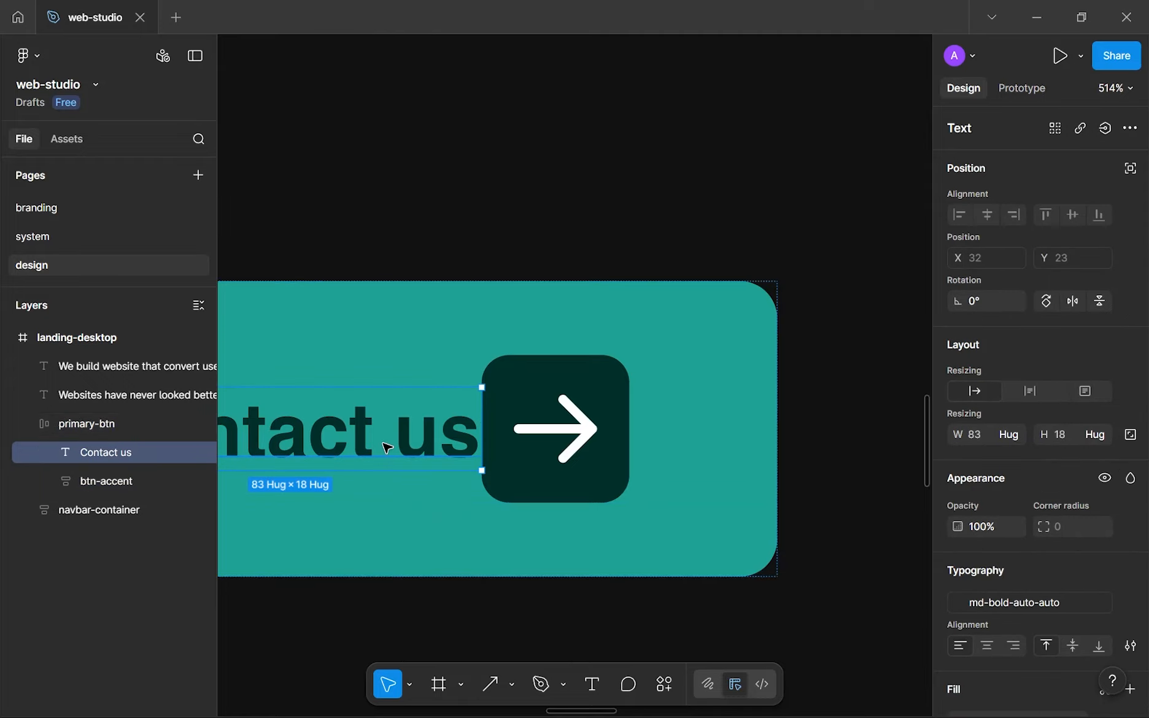
{"action": "left_click", "coordinate": [469, 515]}
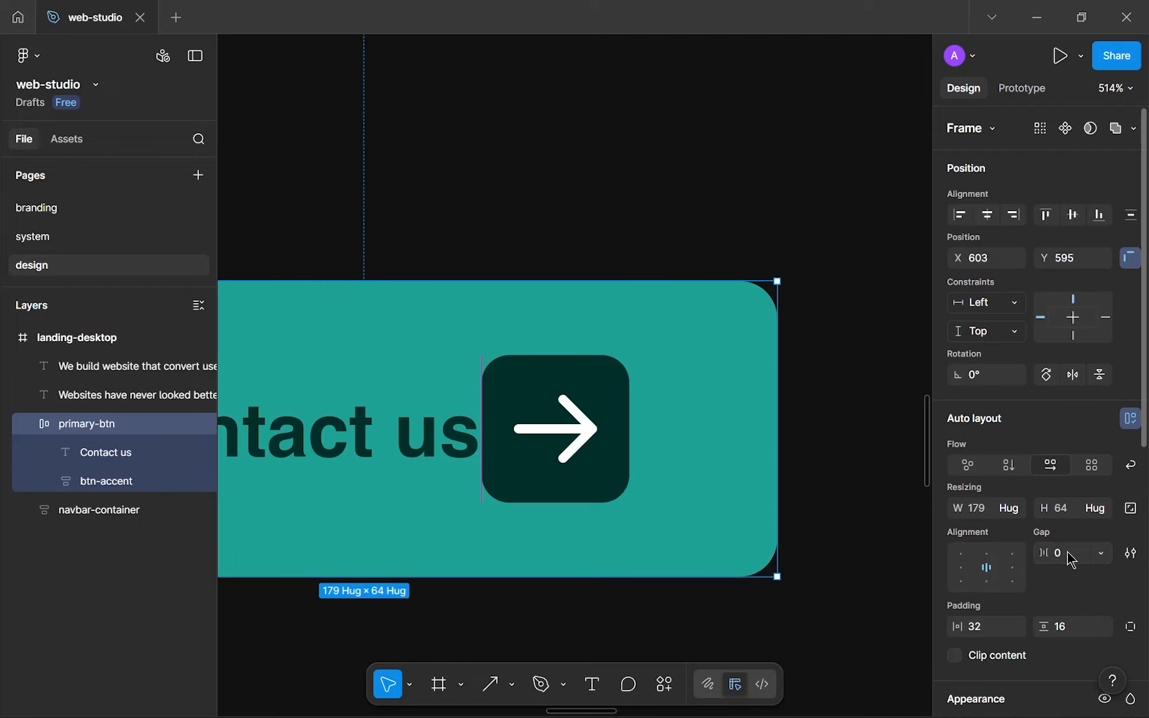
Set the gap between the Contact us label and the arrow tile to 8
{"action": "type", "text": "8"}
{"action": "key", "text": "Return"}
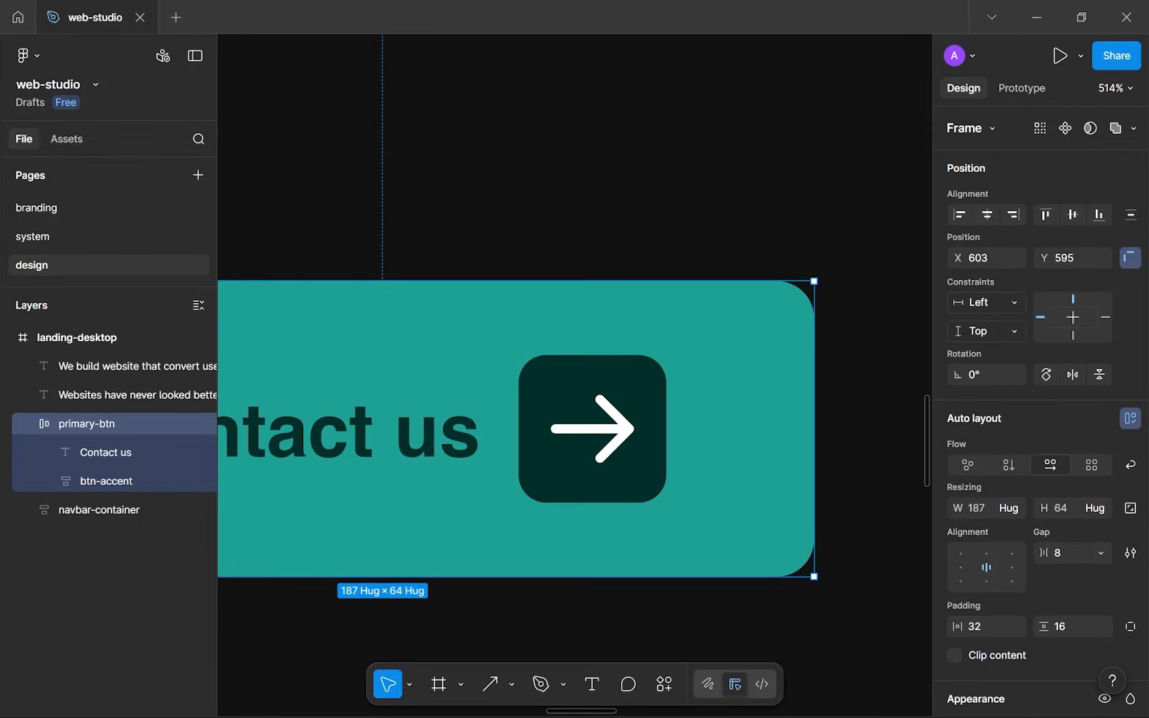
{"action": "left_click", "coordinate": [761, 485]}
{"action": "scroll", "coordinate": [761, 485], "scroll_direction": "down", "scroll_amount": 5}
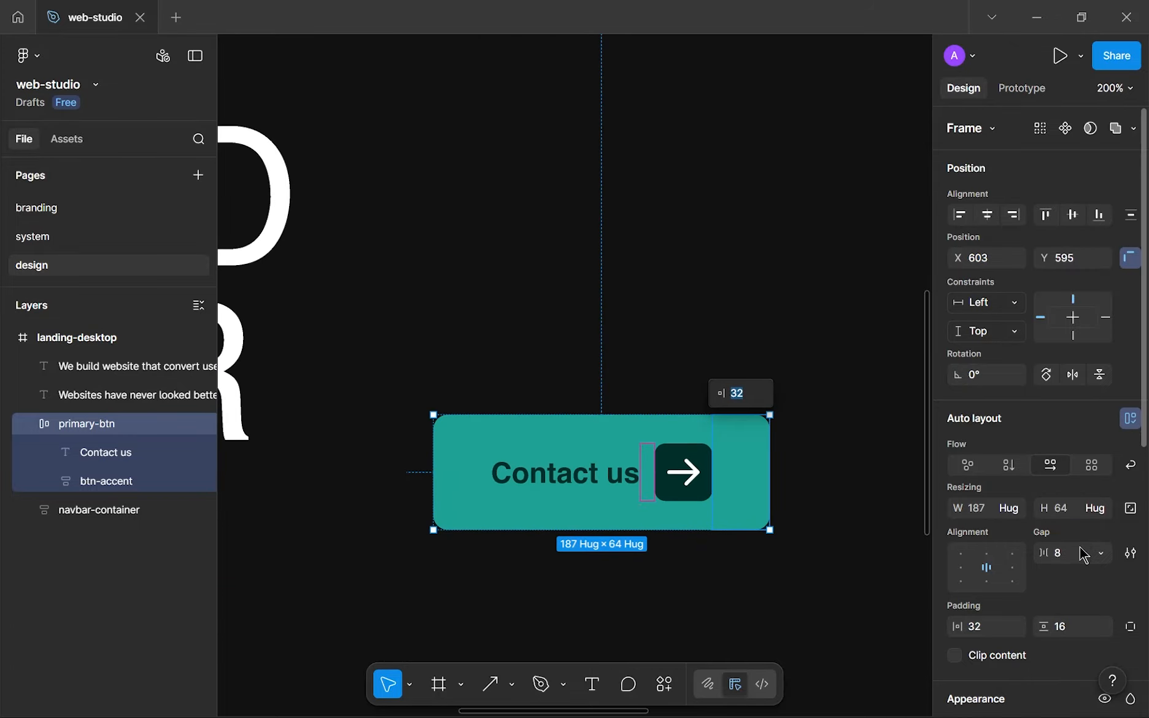
Set the Contact us button's height to 52 and centre its contents horizontally and vertically
{"action": "left_click", "coordinate": [1060, 516]}
{"action": "type", "text": "5"}
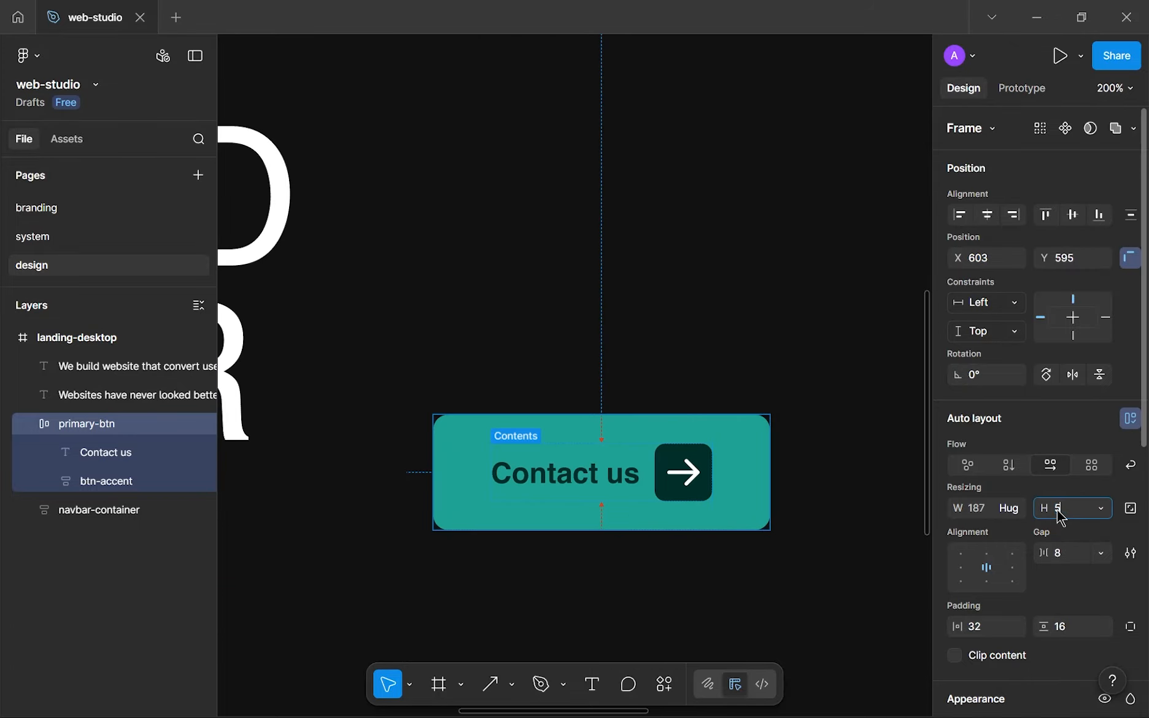
{"action": "type", "text": "2"}
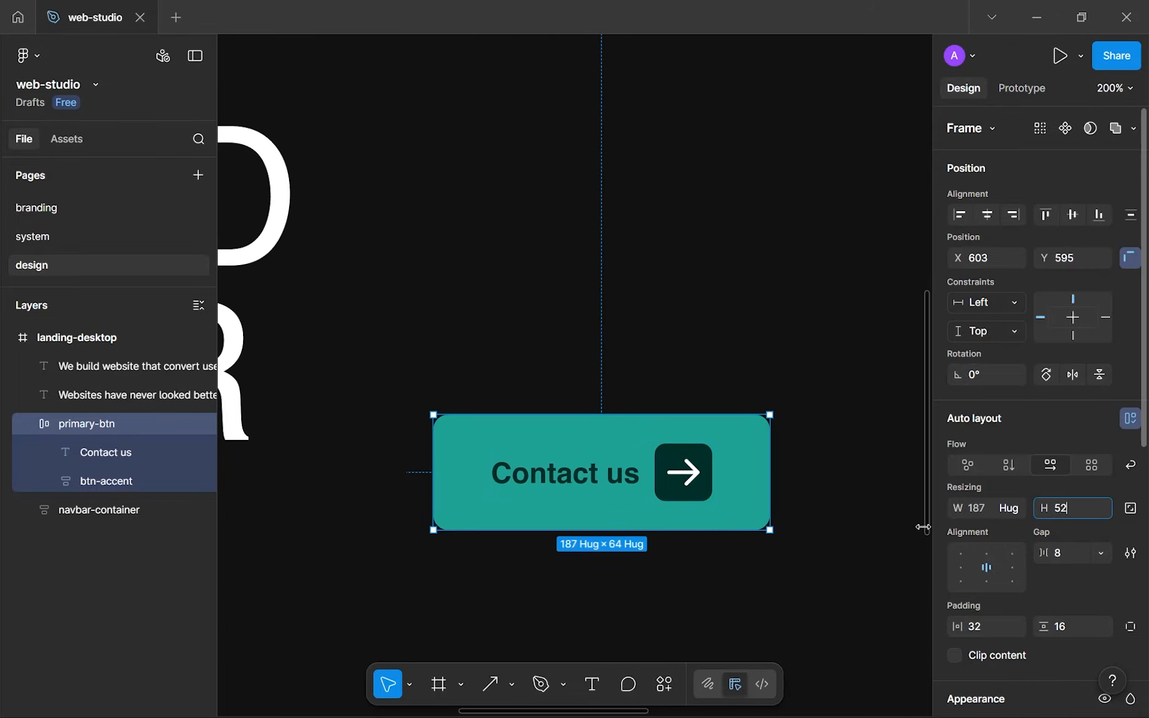
{"action": "left_click", "coordinate": [831, 487]}
{"action": "left_click", "coordinate": [770, 462]}
{"action": "left_click", "coordinate": [982, 573]}
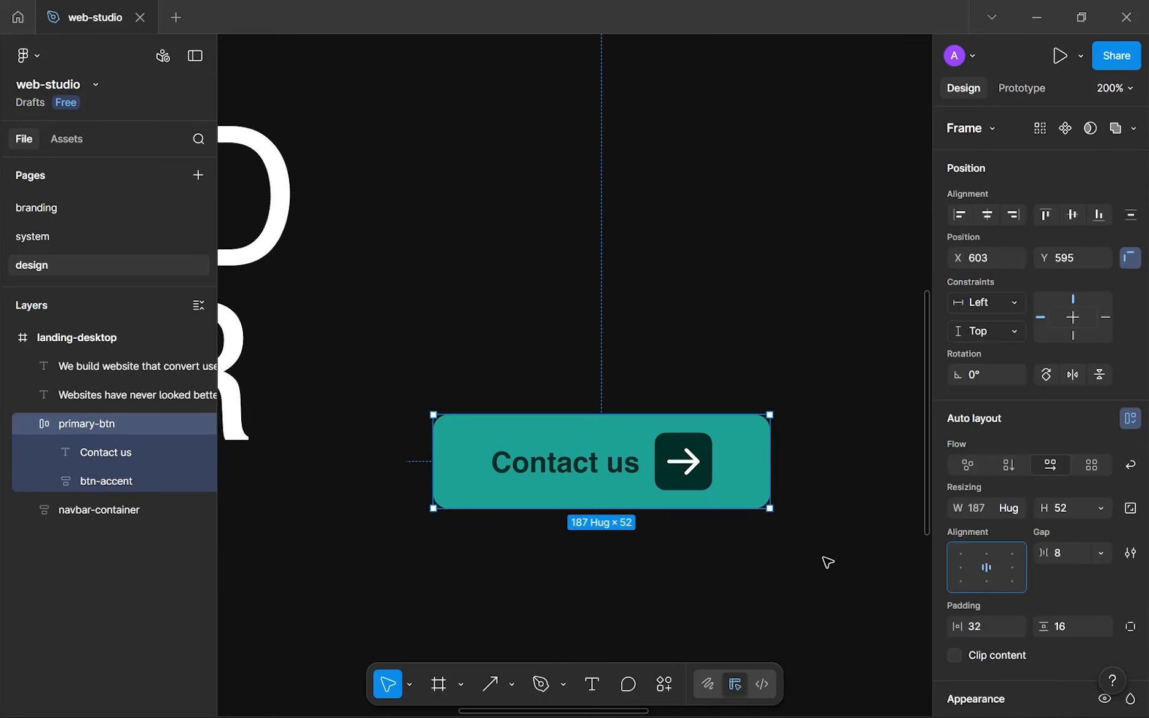
{"action": "left_click", "coordinate": [984, 576]}
{"action": "left_click", "coordinate": [985, 575]}
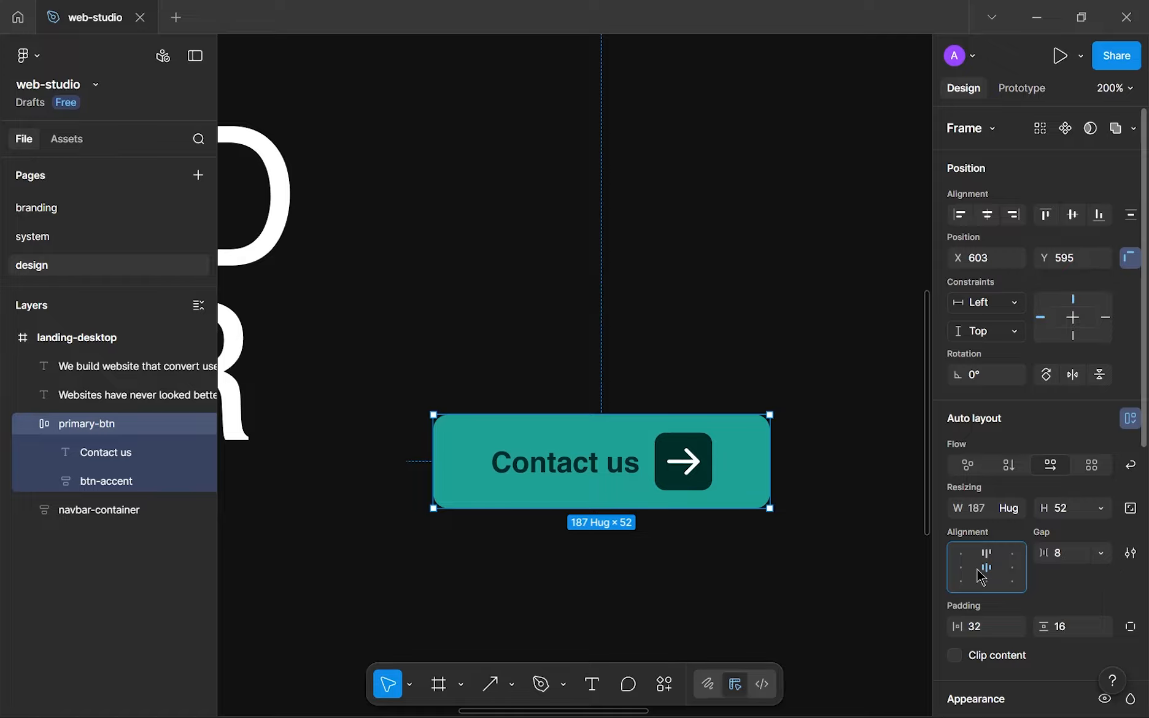
{"action": "left_click", "coordinate": [985, 583]}
{"action": "left_click", "coordinate": [986, 567]}
{"action": "left_click", "coordinate": [753, 571]}
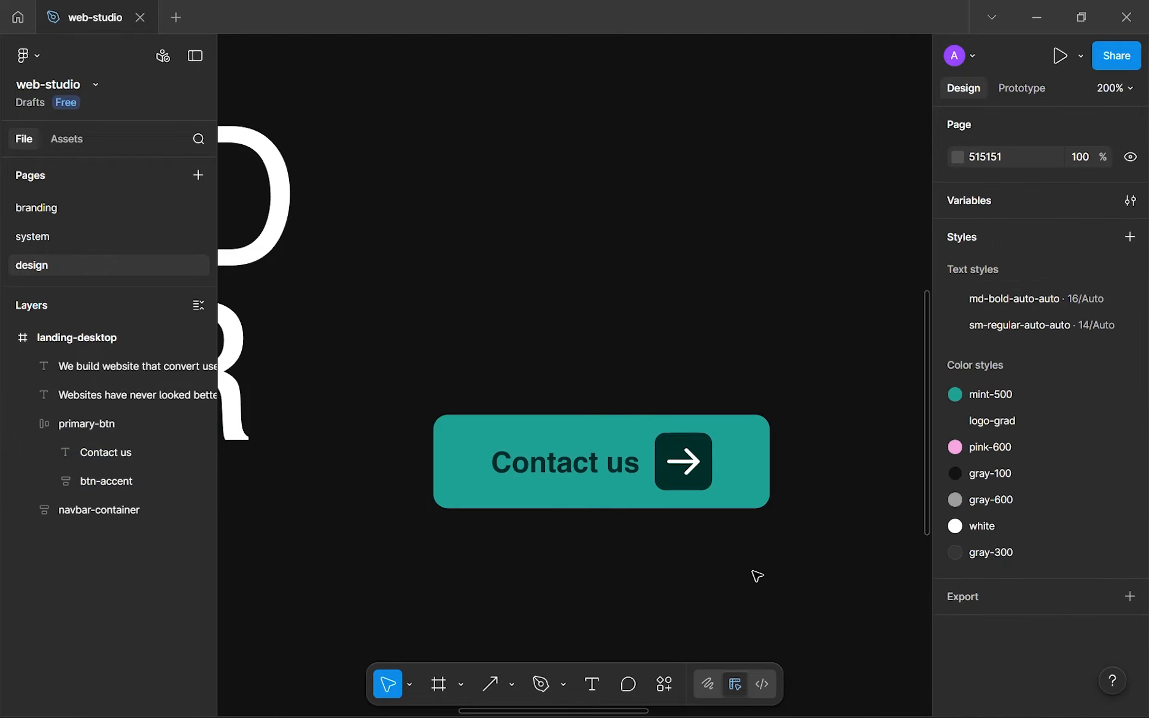
Move the mint Contact us button below the gray paragraph to X 96, Y 756, in line with the hero text
{"action": "scroll", "coordinate": [752, 571], "scroll_direction": "down", "scroll_amount": 5}
{"action": "left_click_drag", "start_coordinate": [723, 587], "coordinate": [780, 499]}
{"action": "scroll", "coordinate": [774, 513], "scroll_direction": "down", "scroll_amount": 6}
{"action": "scroll", "coordinate": [781, 480], "scroll_direction": "up", "scroll_amount": 3}
{"action": "left_click_drag", "start_coordinate": [750, 424], "coordinate": [462, 518]}
{"action": "scroll", "coordinate": [795, 505], "scroll_direction": "down", "scroll_amount": 4}
{"action": "scroll", "coordinate": [680, 501], "scroll_direction": "up", "scroll_amount": 3}
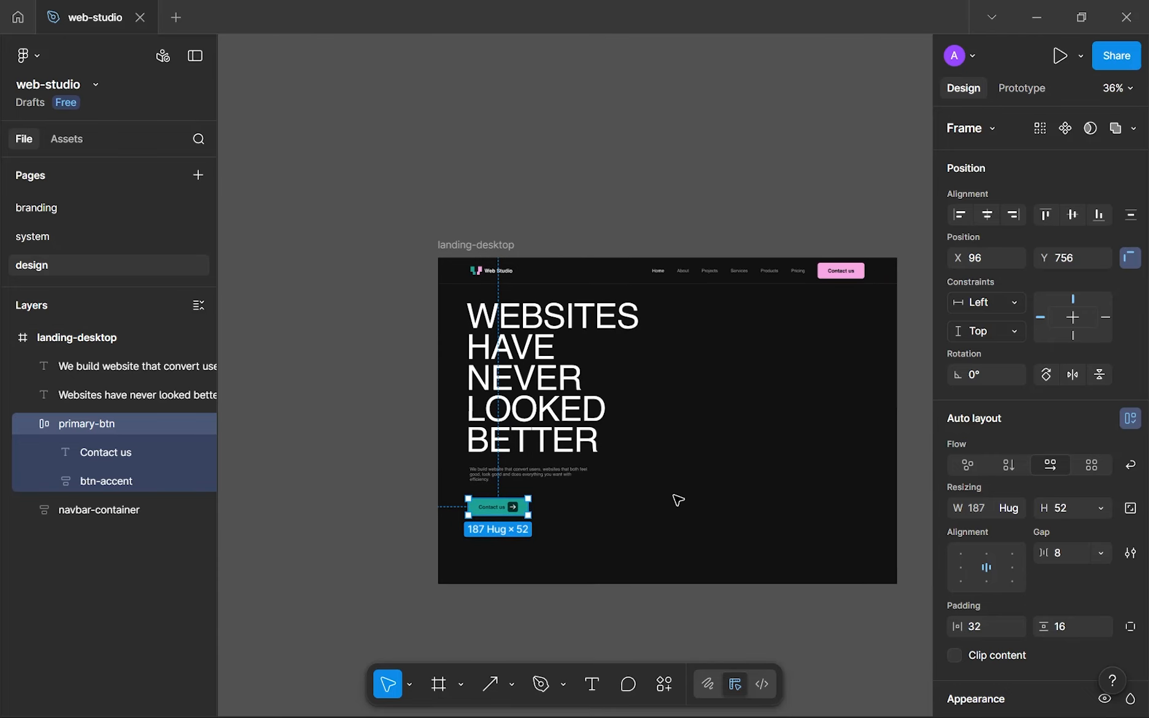
{"action": "scroll", "coordinate": [678, 501], "scroll_direction": "right", "scroll_amount": 3}
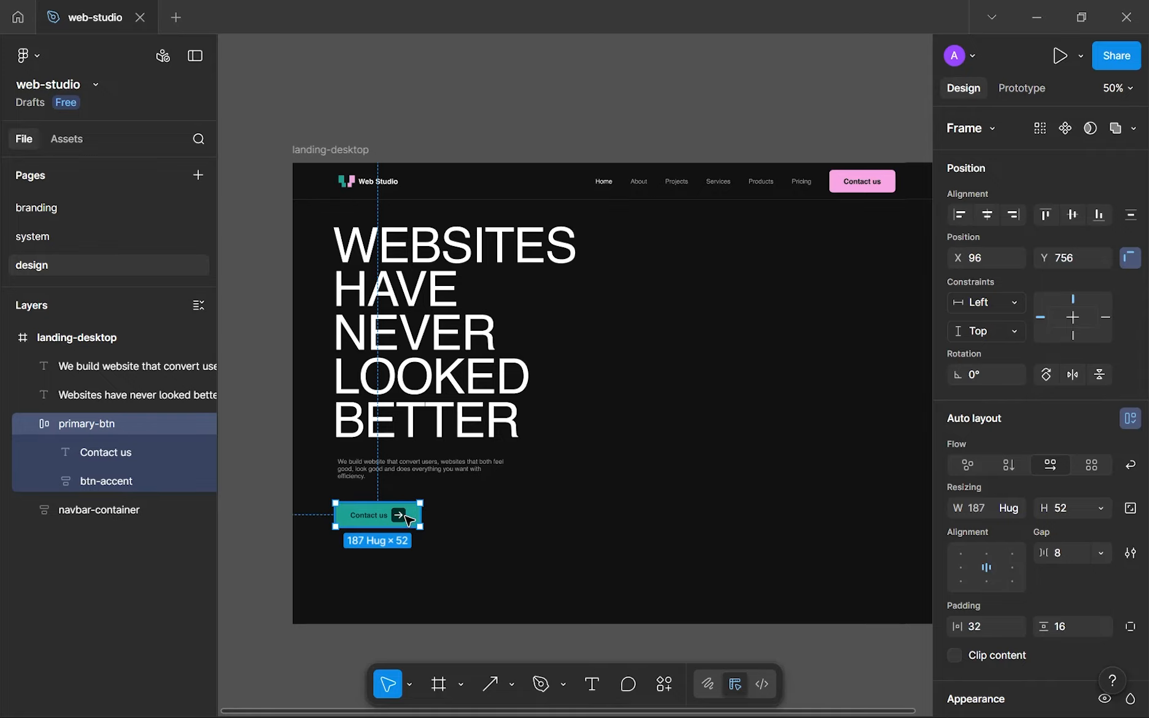
Place a copy of the navbar's pink Contact us button at X 320, Y 756 beside the mint button and relabel it Learn more
{"action": "left_click", "coordinate": [29, 424]}
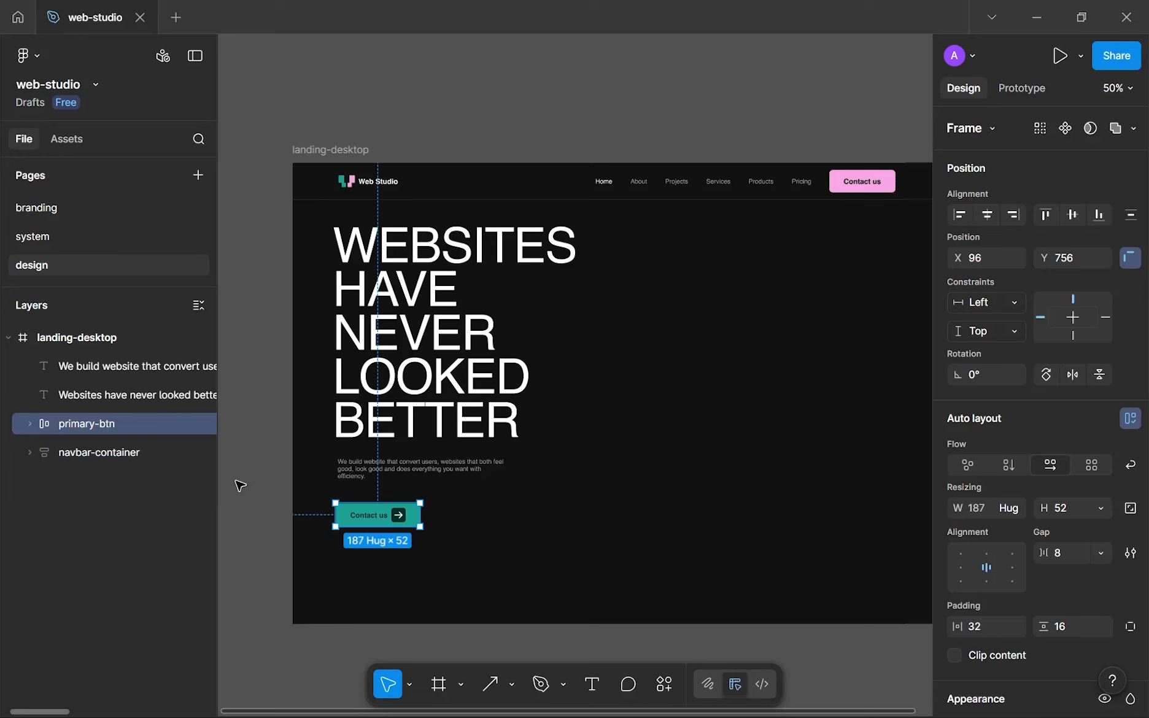
{"action": "left_click", "coordinate": [858, 193], "text": "ctrl"}
{"action": "key", "text": "ctrl+d"}
{"action": "left_click_drag", "start_coordinate": [853, 182], "coordinate": [464, 516]}
{"action": "scroll", "coordinate": [465, 517], "scroll_direction": "up", "scroll_amount": 5}
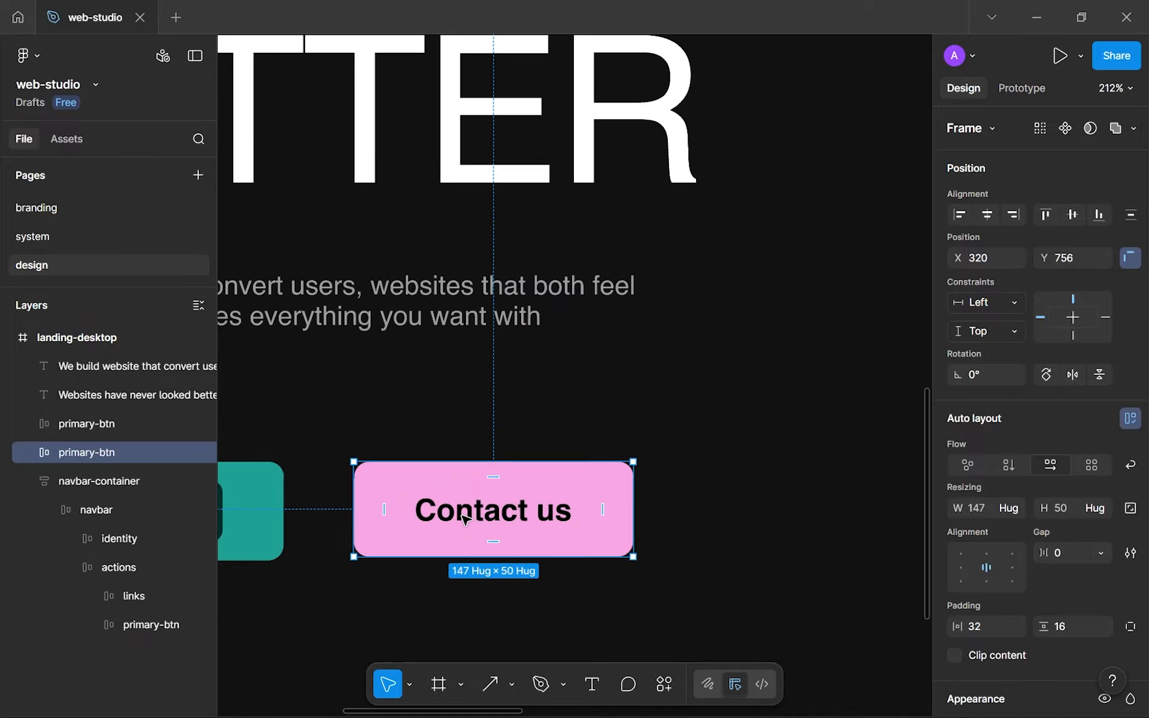
{"action": "double_click", "coordinate": [464, 519]}
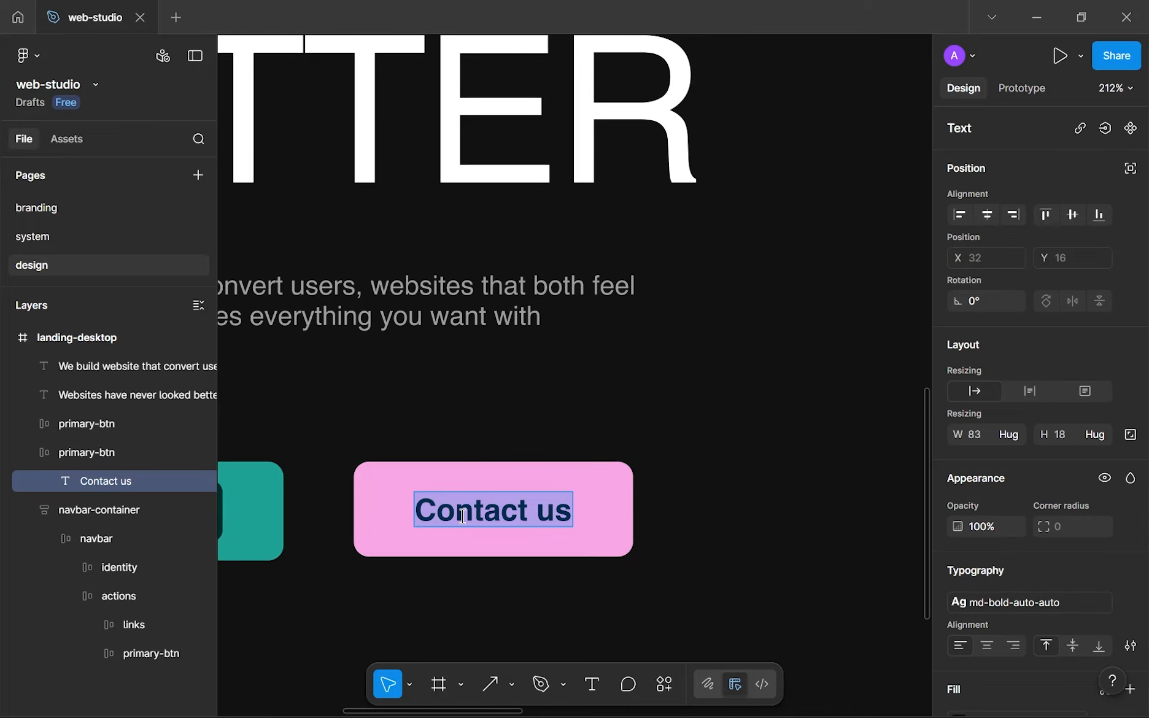
{"action": "type", "text": "Learn more"}
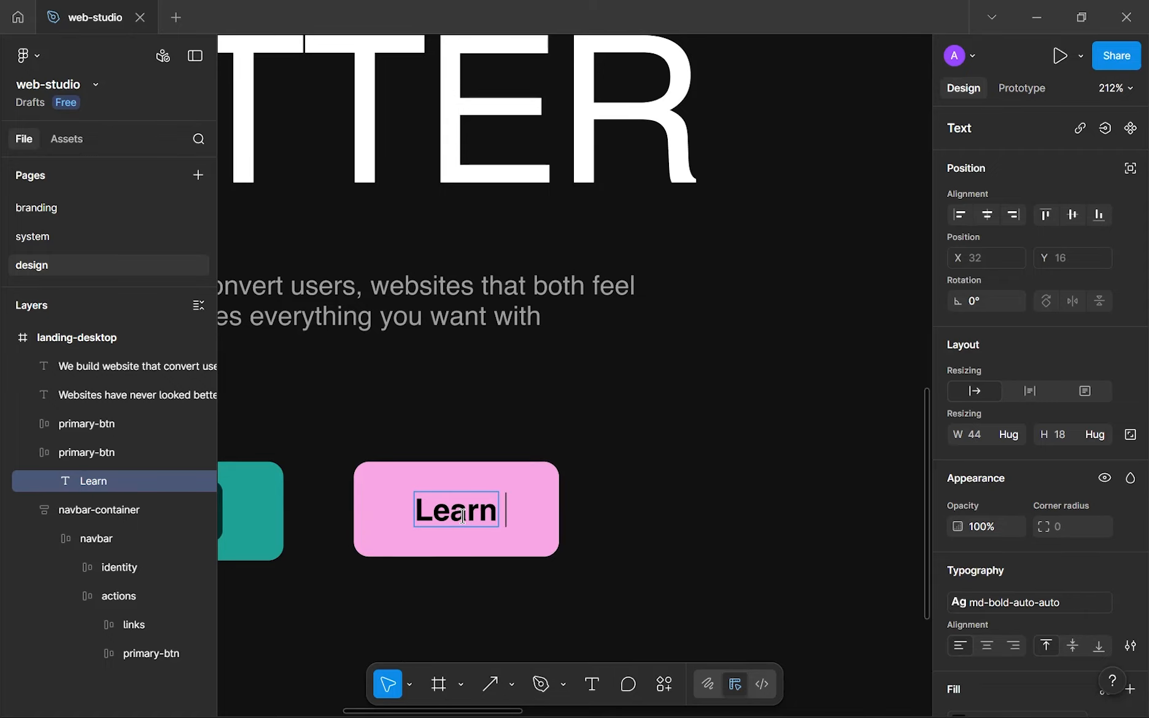
Rename the Learn more button's frame as secondary-btn
{"action": "left_click", "coordinate": [14, 512]}
{"action": "left_click", "coordinate": [29, 510]}
{"action": "double_click", "coordinate": [100, 456]}
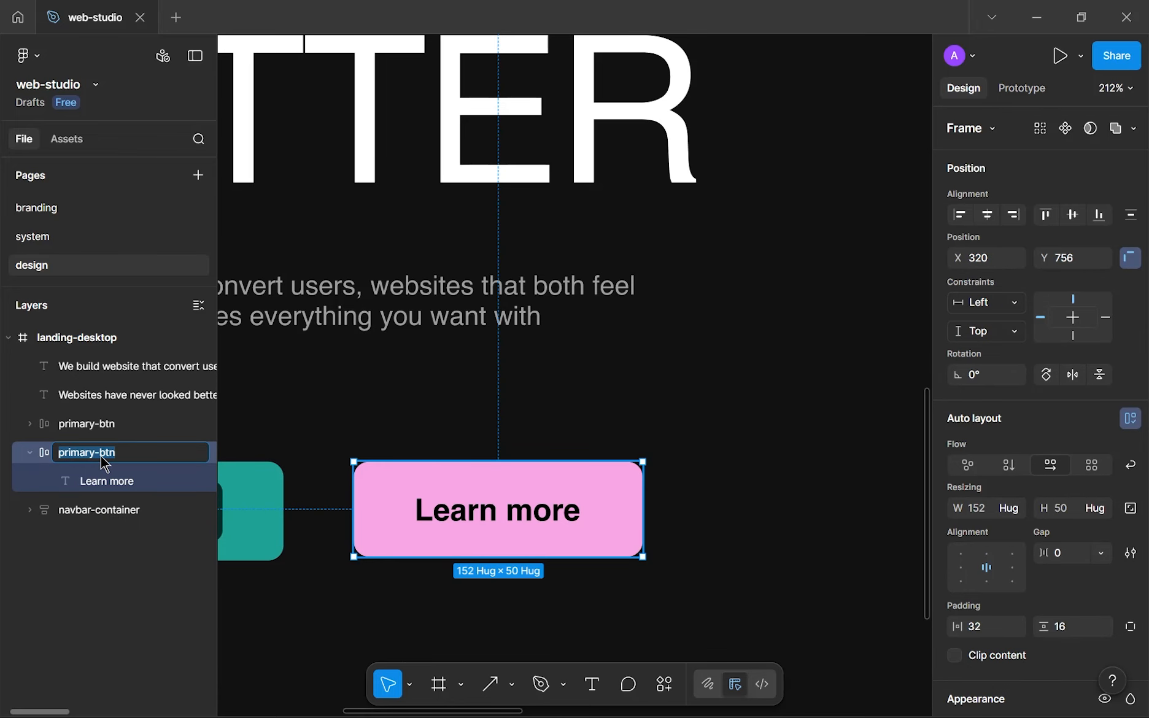
{"action": "key", "text": "Right"}
{"action": "key", "text": "BackSpace"}
{"action": "key", "text": "BackSpace"}
{"action": "key", "text": "BackSpace"}
{"action": "key", "text": "BackSpace"}
{"action": "key", "text": "BackSpace"}
{"action": "key", "text": "BackSpace"}
{"action": "key", "text": "BackSpace"}
{"action": "type", "text": "secondary"}
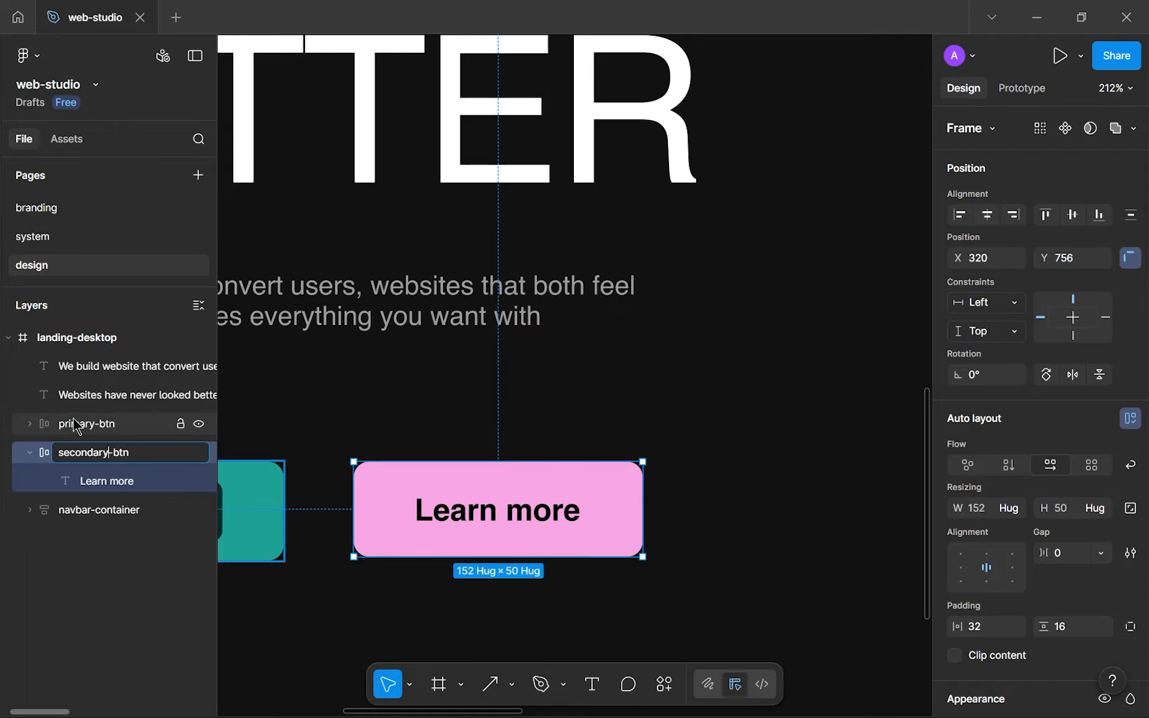
Rename the mint Contact us button's frame as primary-btn-accented
{"action": "double_click", "coordinate": [77, 425]}
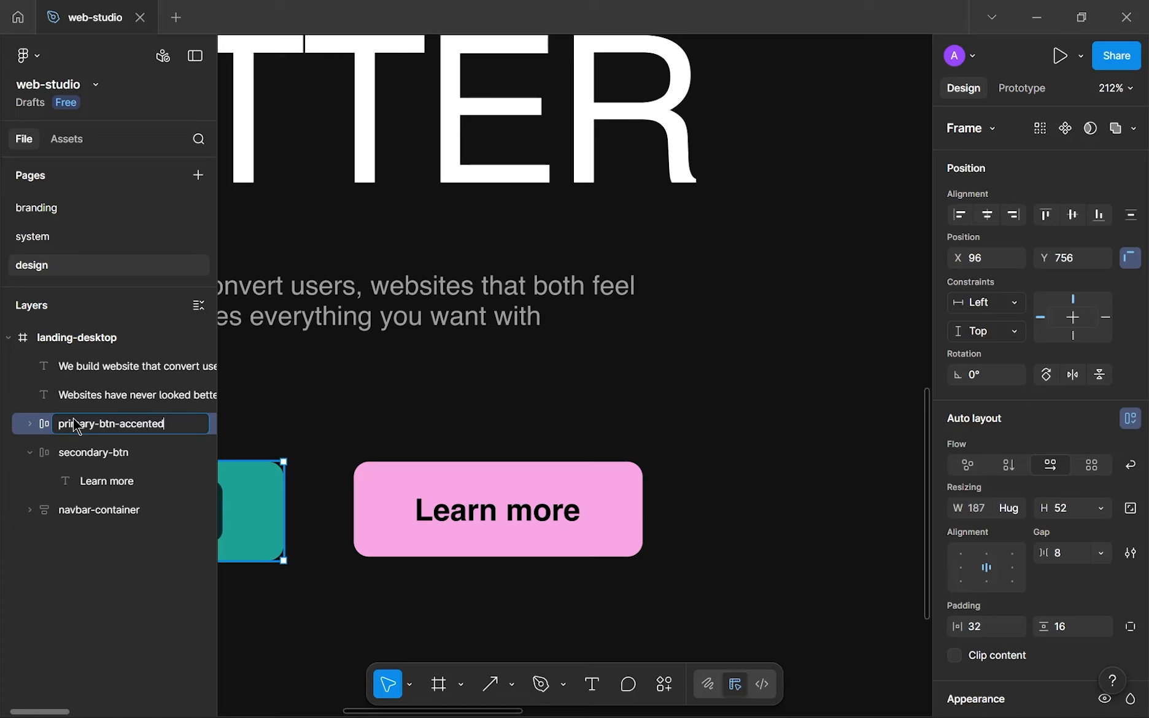
{"action": "key", "text": "Return"}
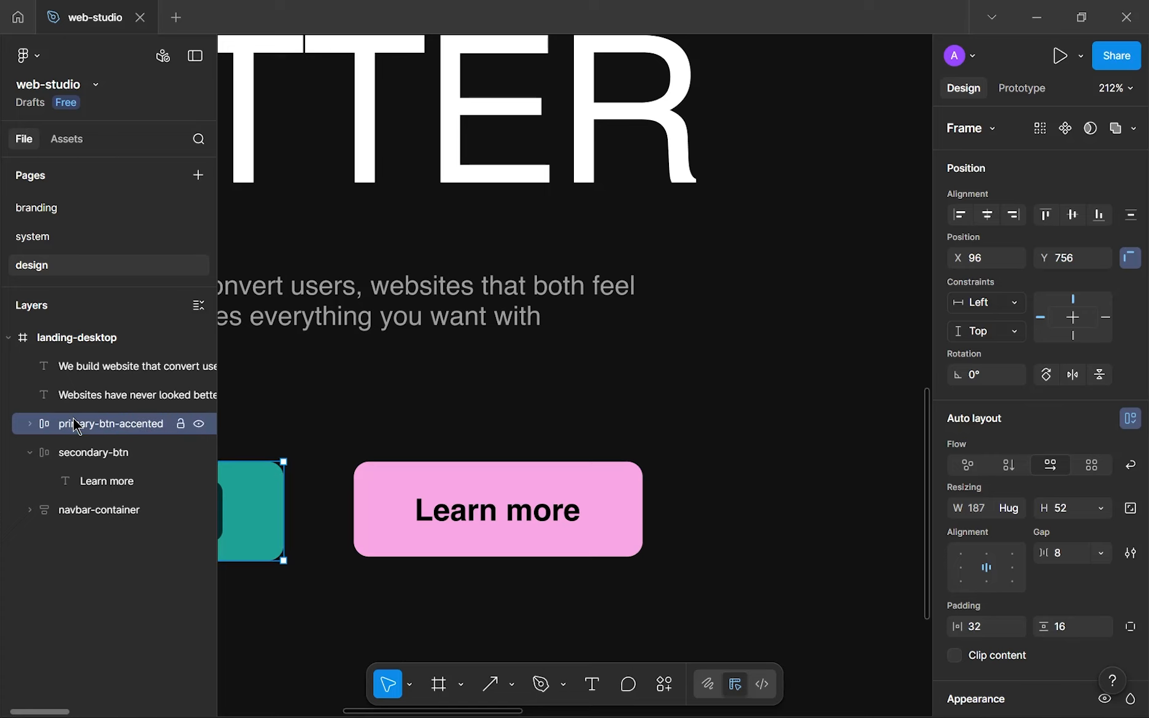
{"action": "left_click", "coordinate": [320, 496]}
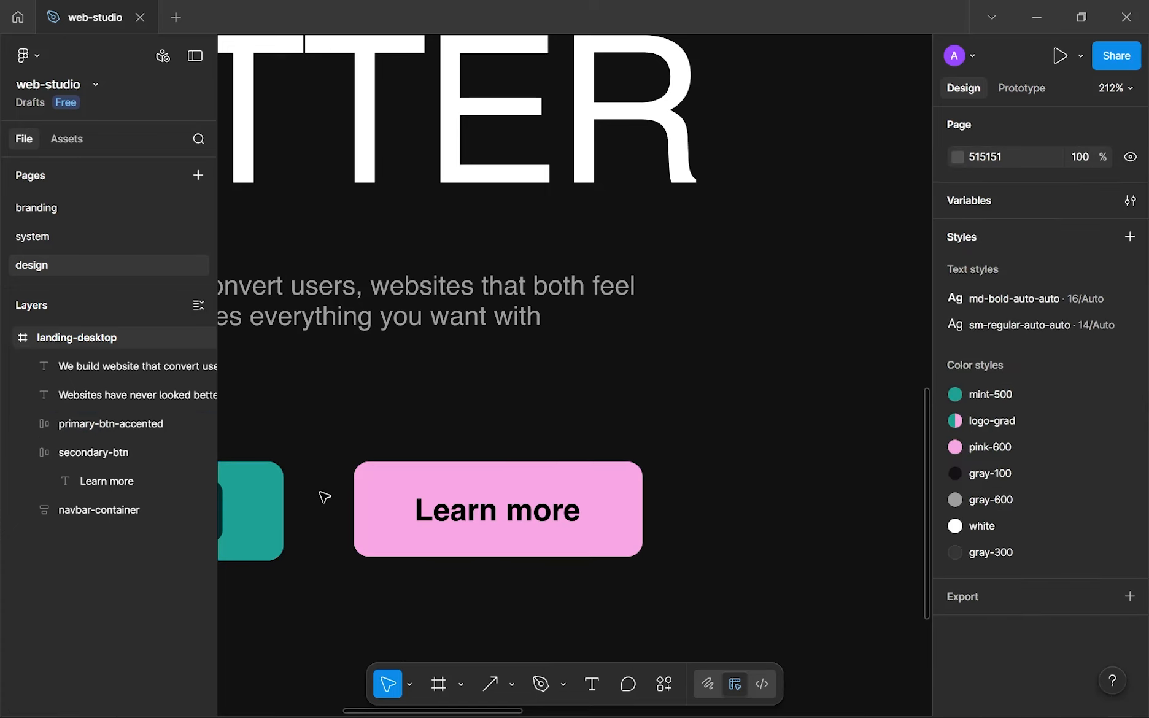
Recolor the Learn more button with the gray-100 style for its fill and the white style for its label
{"action": "scroll", "coordinate": [320, 496], "scroll_direction": "down", "scroll_amount": 5}
{"action": "left_click", "coordinate": [30, 453]}
{"action": "left_click", "coordinate": [578, 502]}
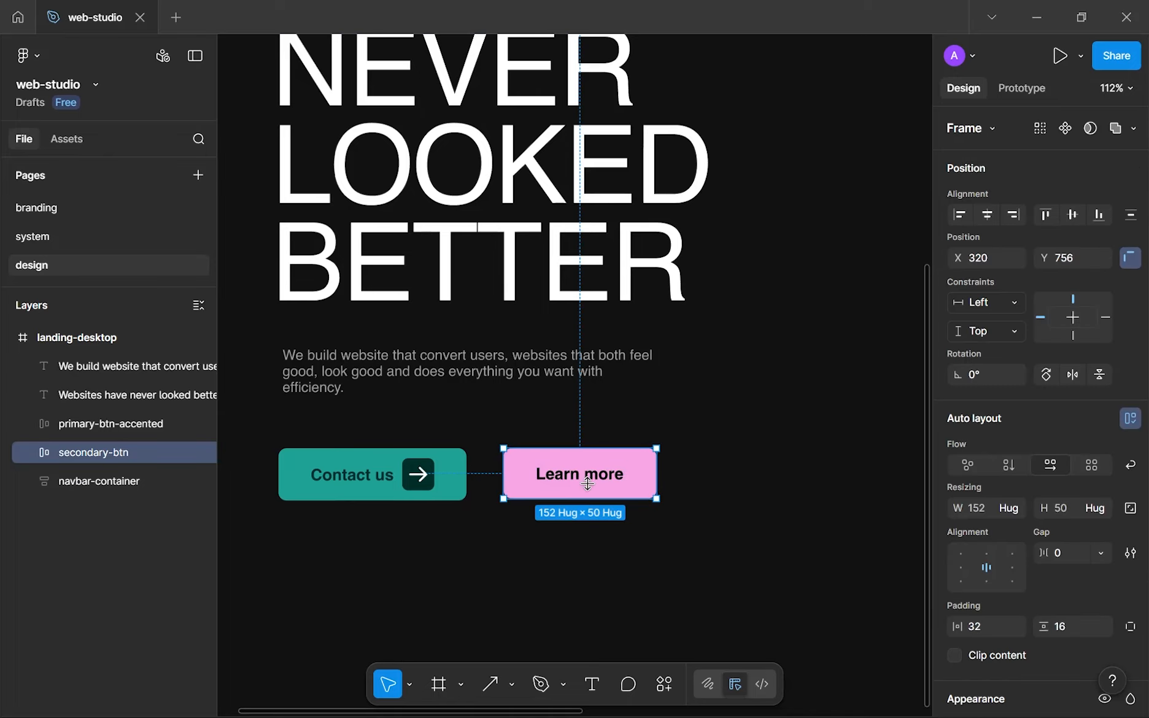
{"action": "scroll", "coordinate": [578, 502], "scroll_direction": "down", "scroll_amount": 5}
{"action": "left_click_drag", "start_coordinate": [832, 237], "coordinate": [722, 276]}
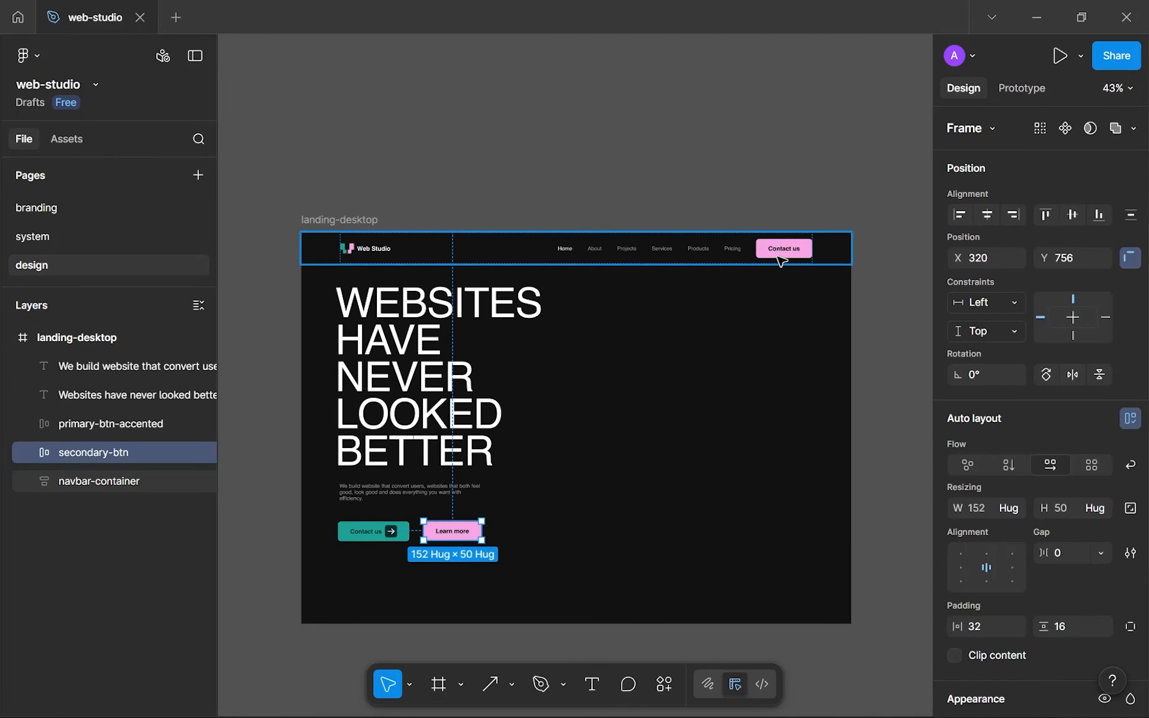
{"action": "scroll", "coordinate": [437, 543], "scroll_direction": "up", "scroll_amount": 4}
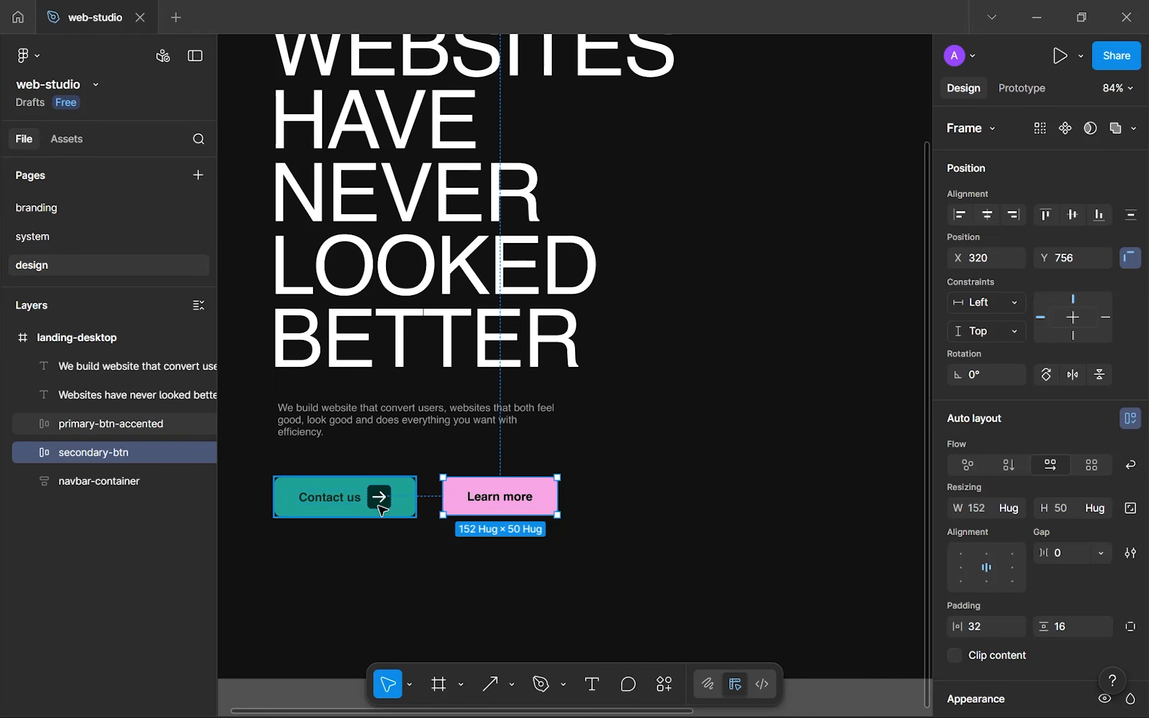
{"action": "scroll", "coordinate": [998, 551], "scroll_direction": "down", "scroll_amount": 1}
{"action": "scroll", "coordinate": [998, 551], "scroll_direction": "down", "scroll_amount": 3}
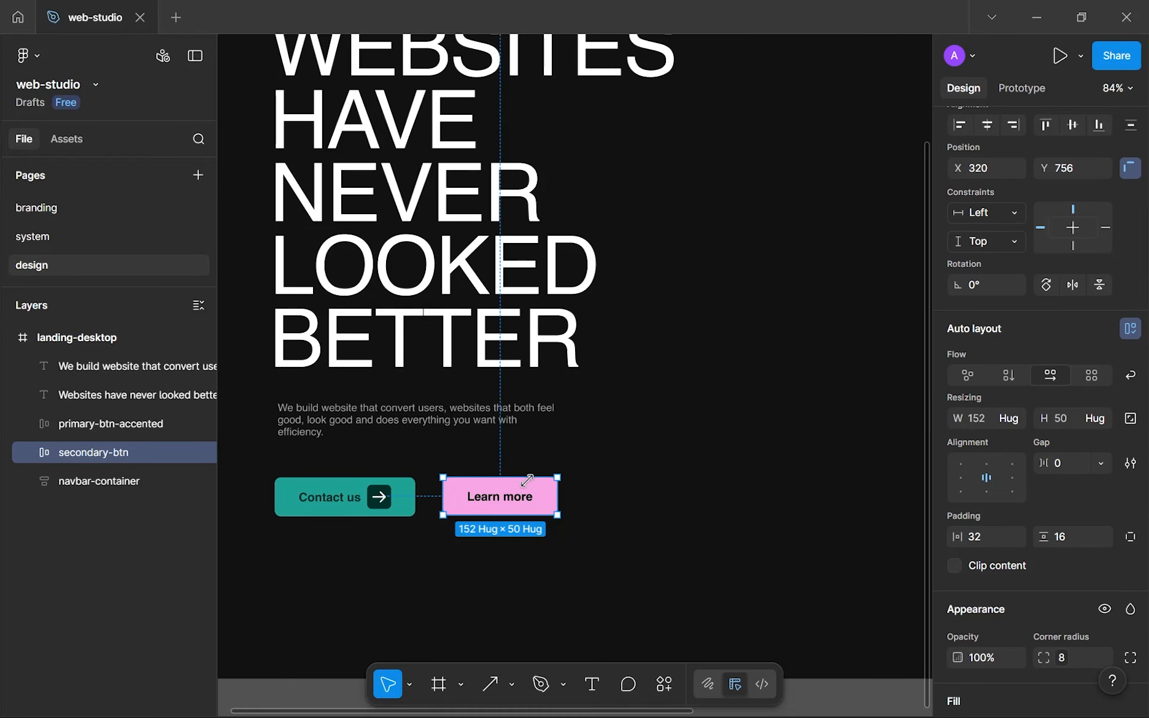
{"action": "scroll", "coordinate": [1011, 518], "scroll_direction": "down", "scroll_amount": 10}
{"action": "scroll", "coordinate": [1012, 518], "scroll_direction": "down", "scroll_amount": 3}
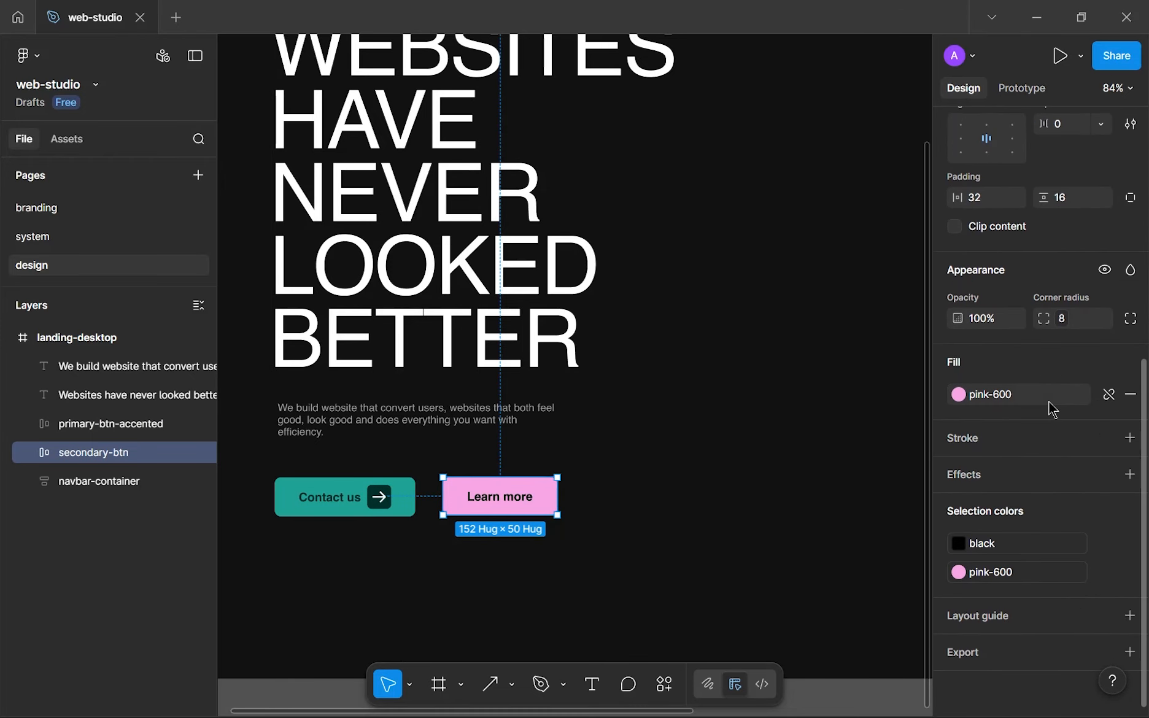
{"action": "left_click", "coordinate": [958, 395]}
{"action": "left_click", "coordinate": [805, 595]}
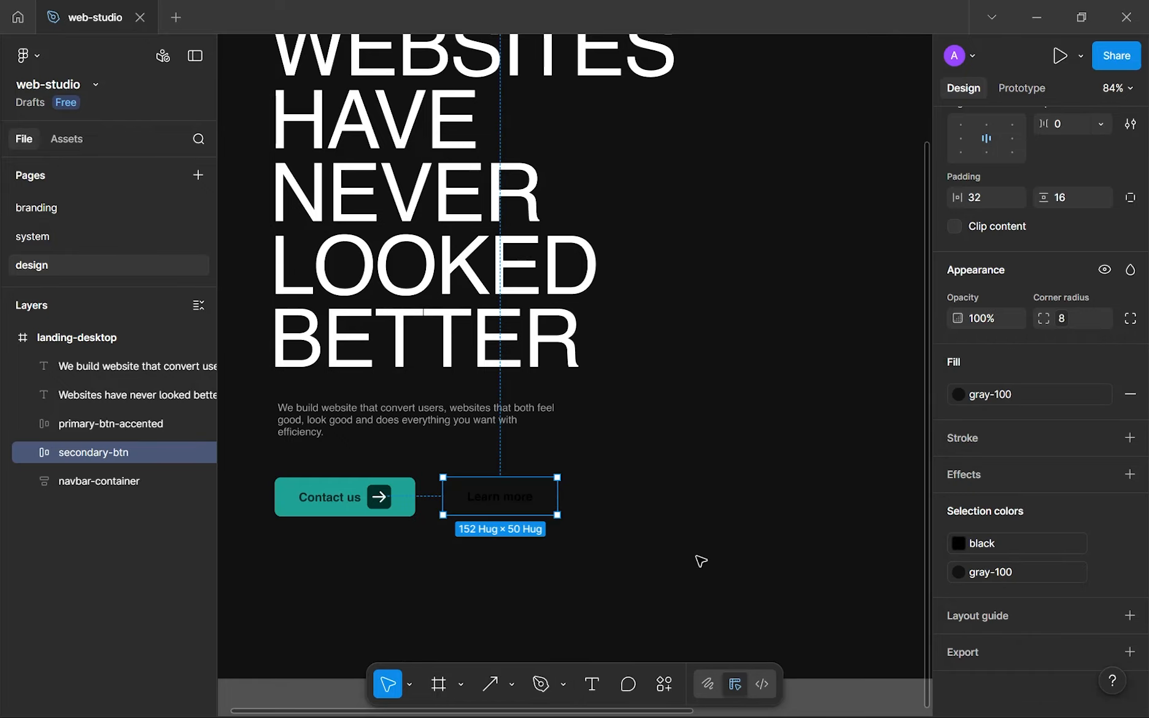
{"action": "left_click", "coordinate": [996, 546]}
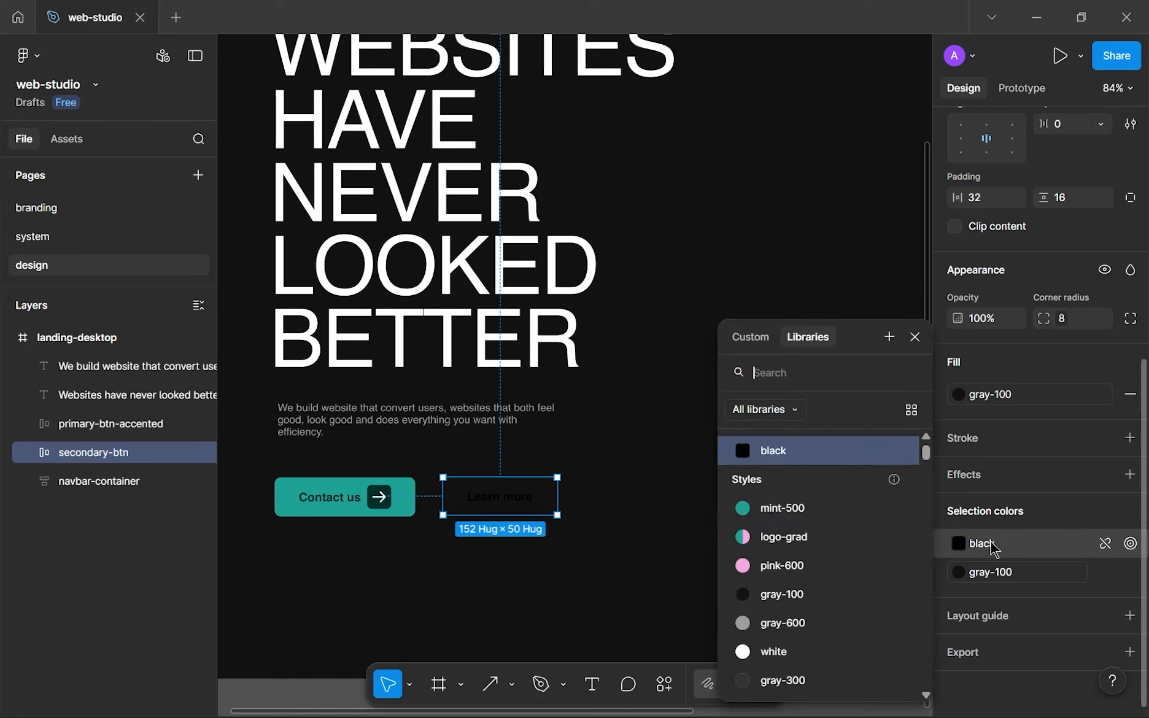
{"action": "left_click", "coordinate": [809, 649]}
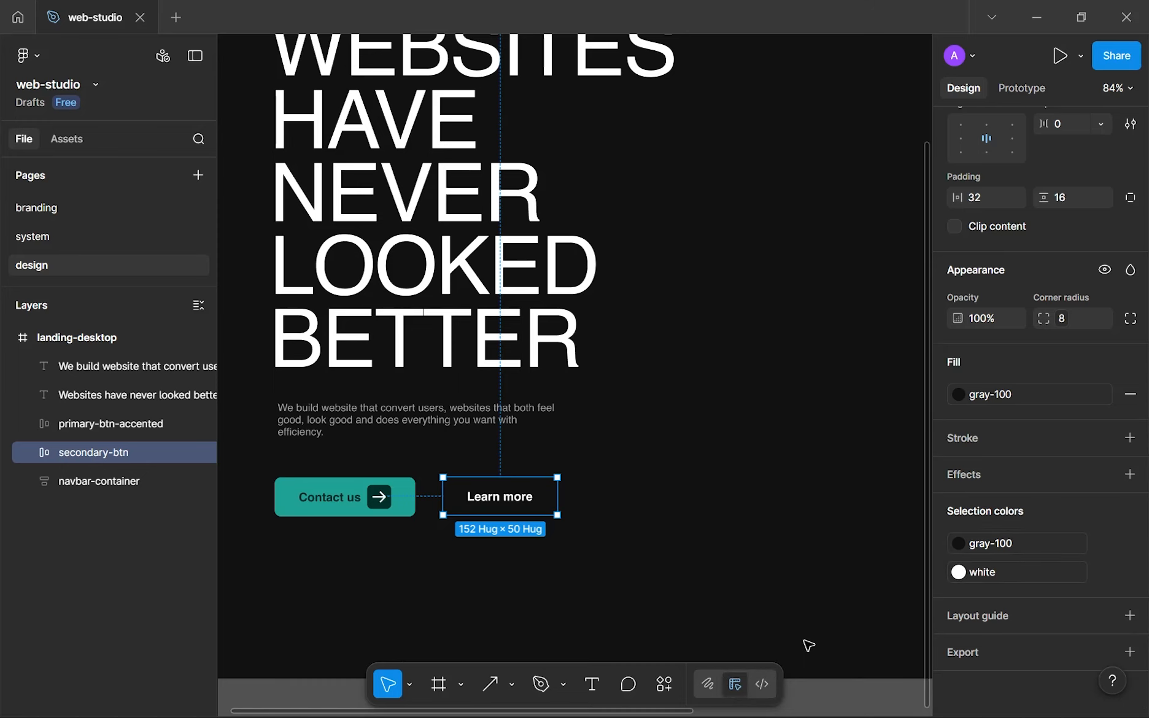
Add a stroke to the Learn more button using the gray-300 color style
{"action": "left_click", "coordinate": [1130, 438]}
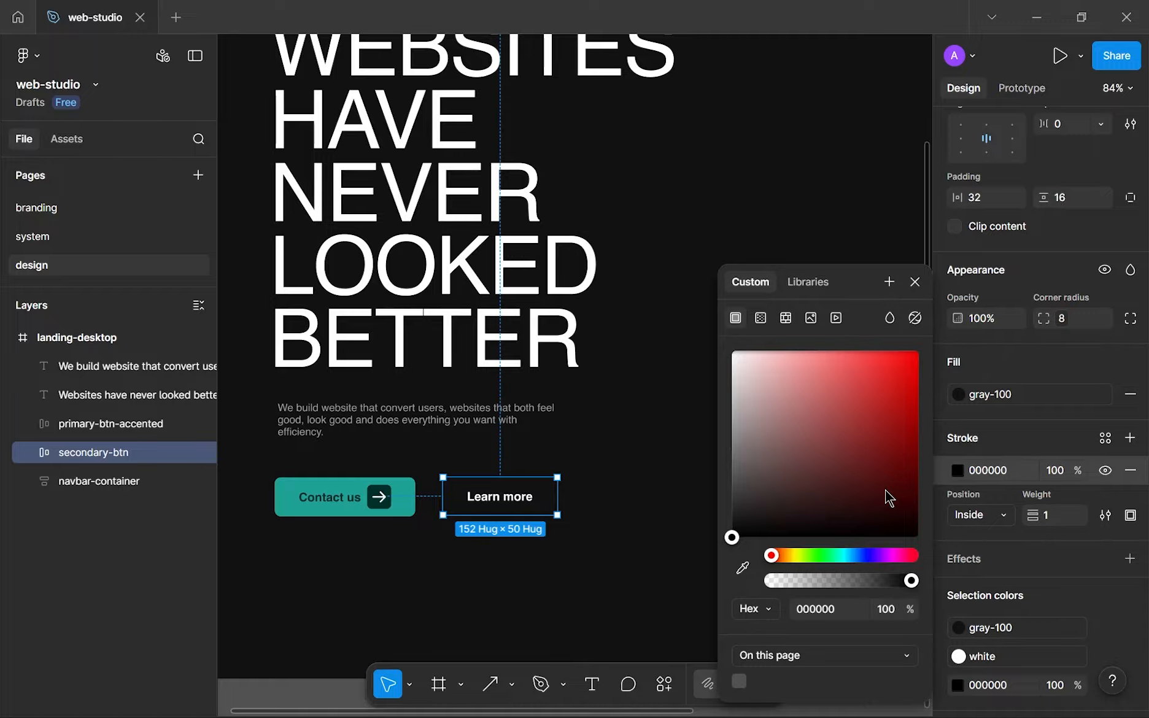
{"action": "left_click", "coordinate": [1105, 439]}
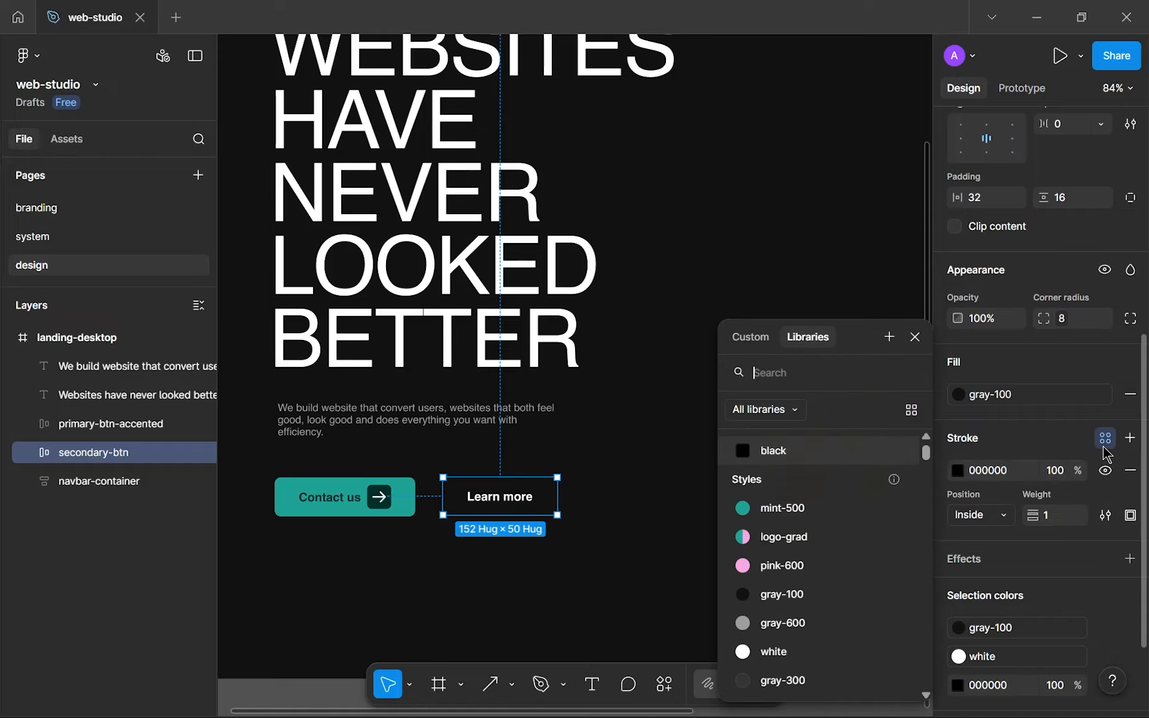
{"action": "left_click", "coordinate": [884, 680]}
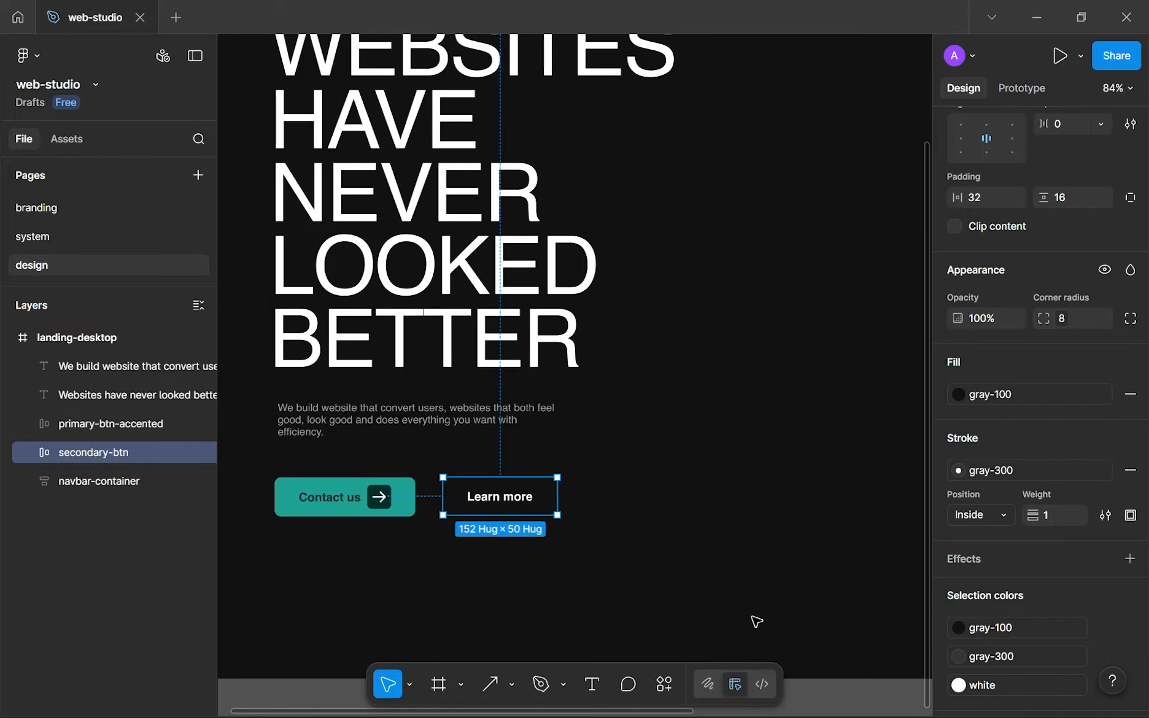
{"action": "left_click", "coordinate": [693, 587]}
Examine the Contact us and Learn more buttons up close and within the whole hero section
{"action": "scroll", "coordinate": [575, 592], "scroll_direction": "down", "scroll_amount": 3}
{"action": "scroll", "coordinate": [495, 559], "scroll_direction": "up", "scroll_amount": 6}
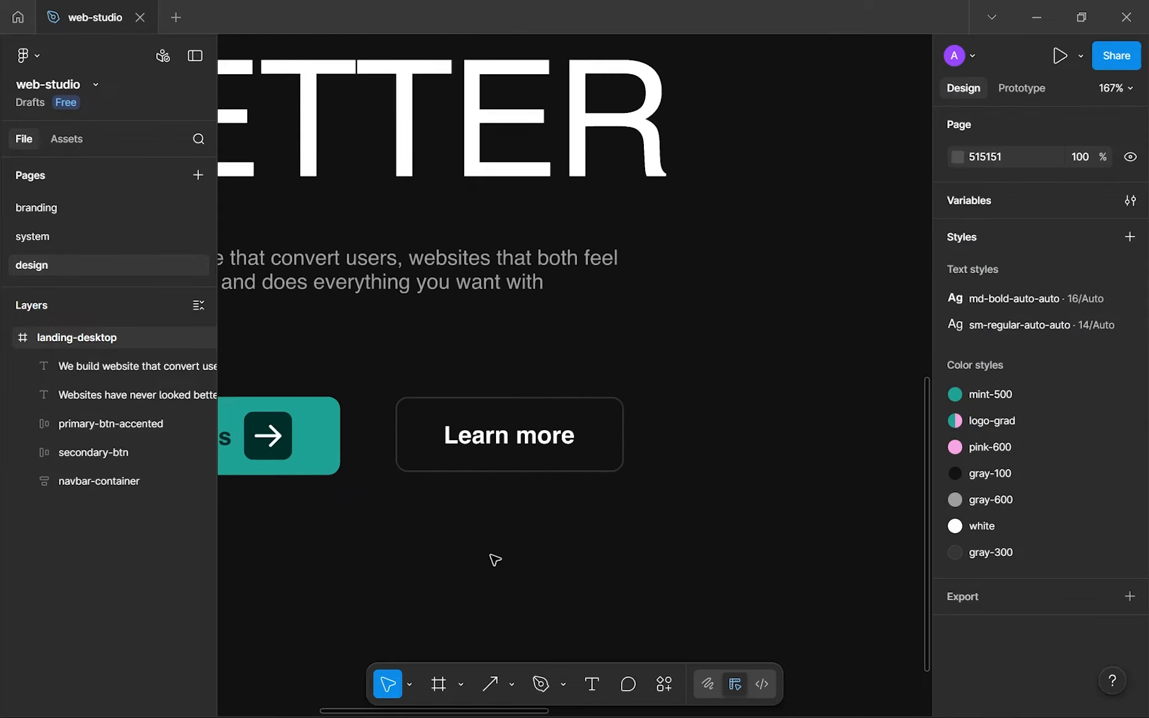
{"action": "scroll", "coordinate": [617, 561], "scroll_direction": "down", "scroll_amount": 3}
{"action": "scroll", "coordinate": [622, 563], "scroll_direction": "up", "scroll_amount": 5}
{"action": "scroll", "coordinate": [623, 564], "scroll_direction": "down", "scroll_amount": 5}
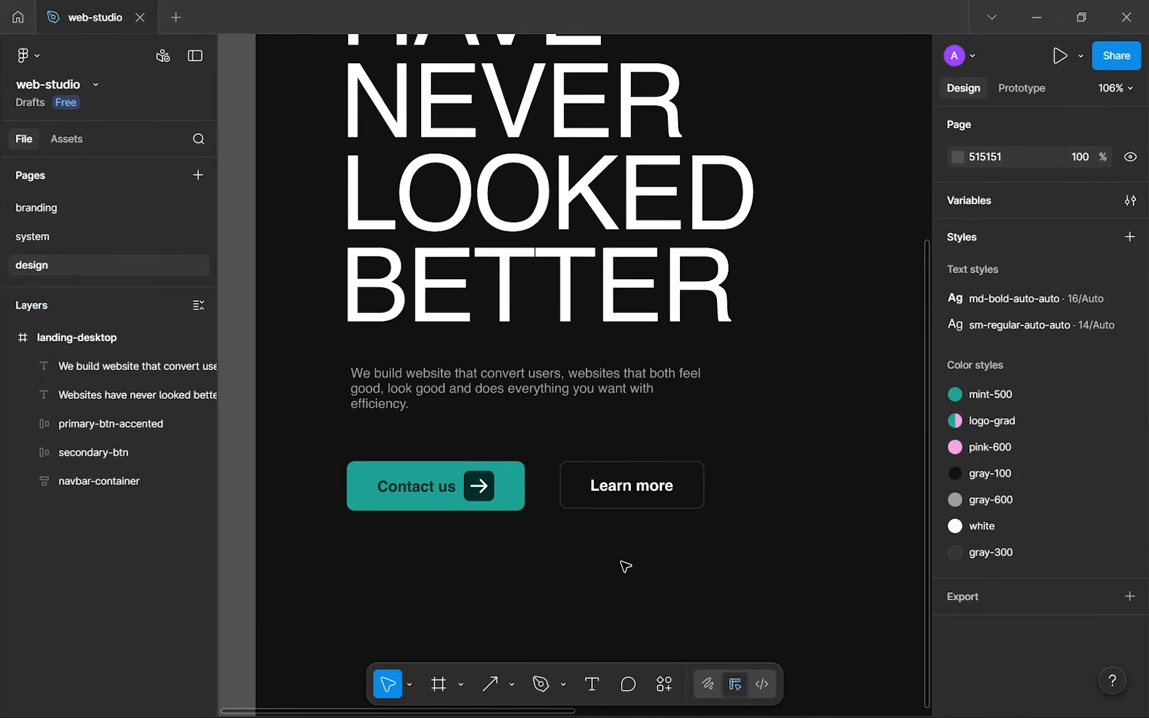
{"action": "scroll", "coordinate": [685, 538], "scroll_direction": "down", "scroll_amount": 2}
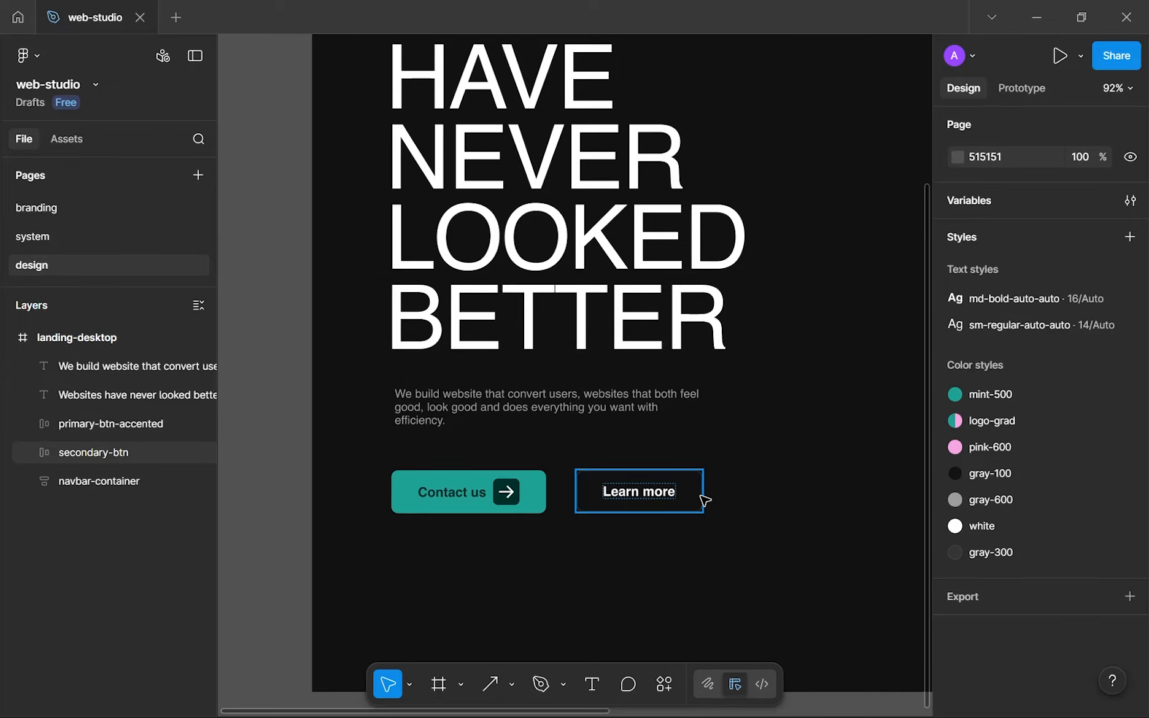
{"action": "scroll", "coordinate": [703, 501], "scroll_direction": "down", "scroll_amount": 3}
{"action": "scroll", "coordinate": [675, 498], "scroll_direction": "up", "scroll_amount": 4}
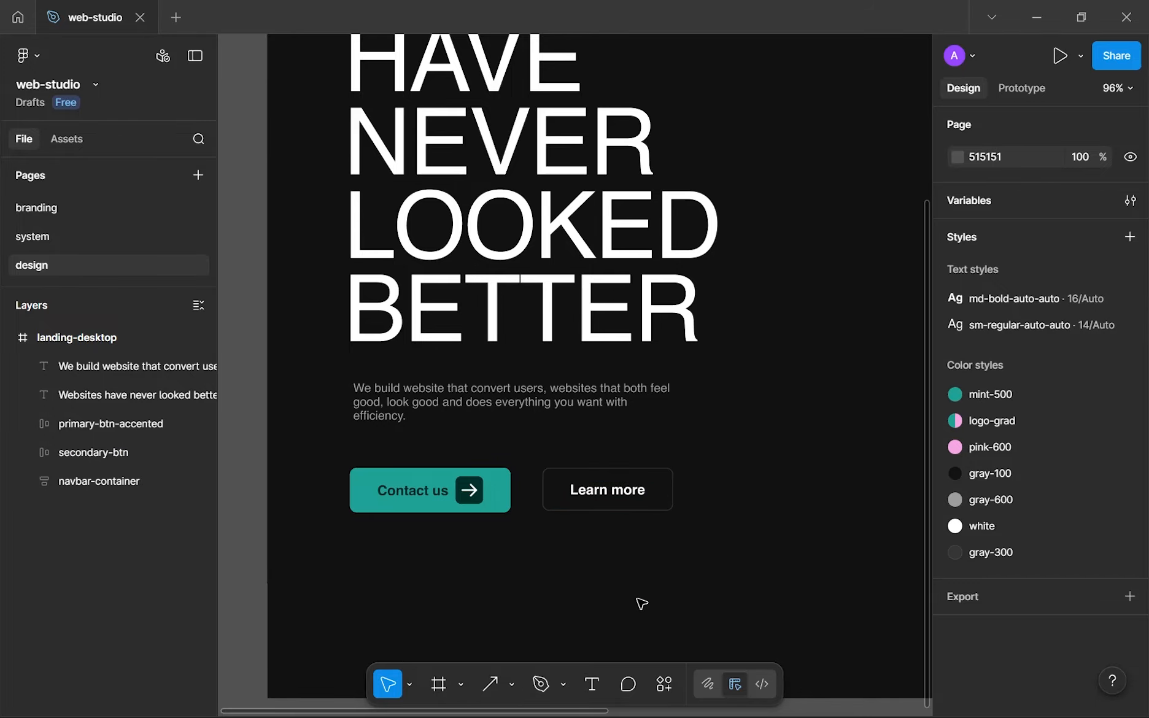
{"action": "scroll", "coordinate": [657, 572], "scroll_direction": "down", "scroll_amount": 3}
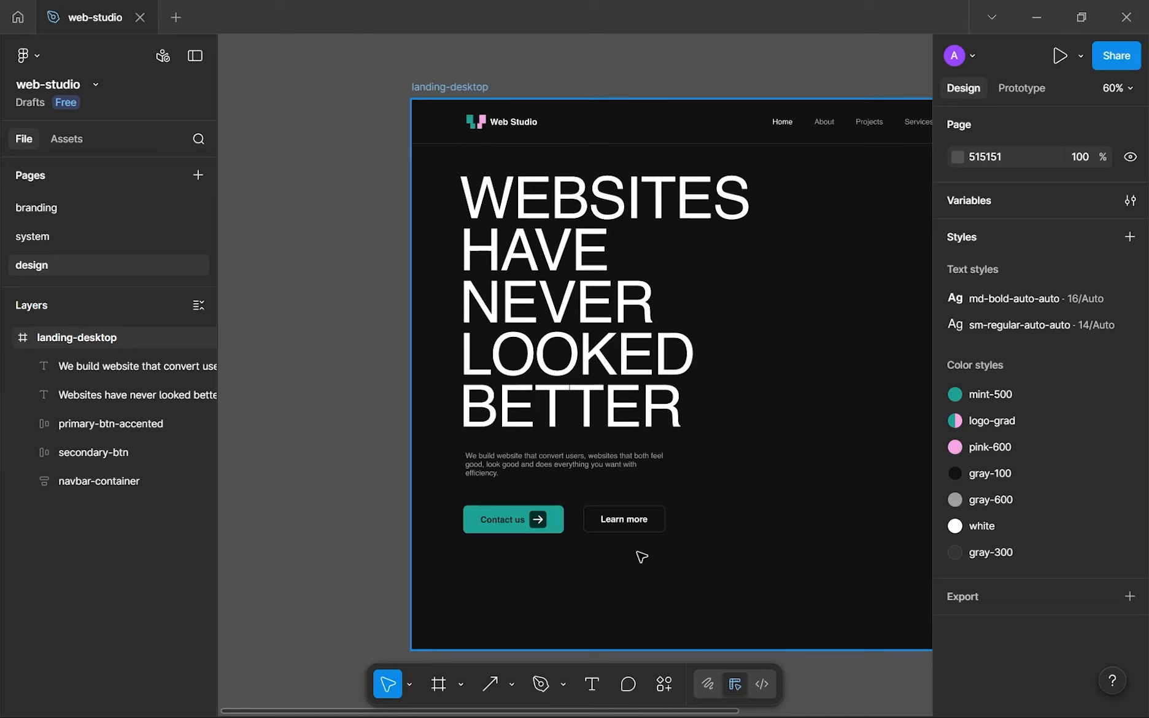
Set the Learn more button's height to 52 and move it closer to the Contact us button, to X 298
{"action": "left_click", "coordinate": [599, 533]}
{"action": "left_click", "coordinate": [1077, 513]}
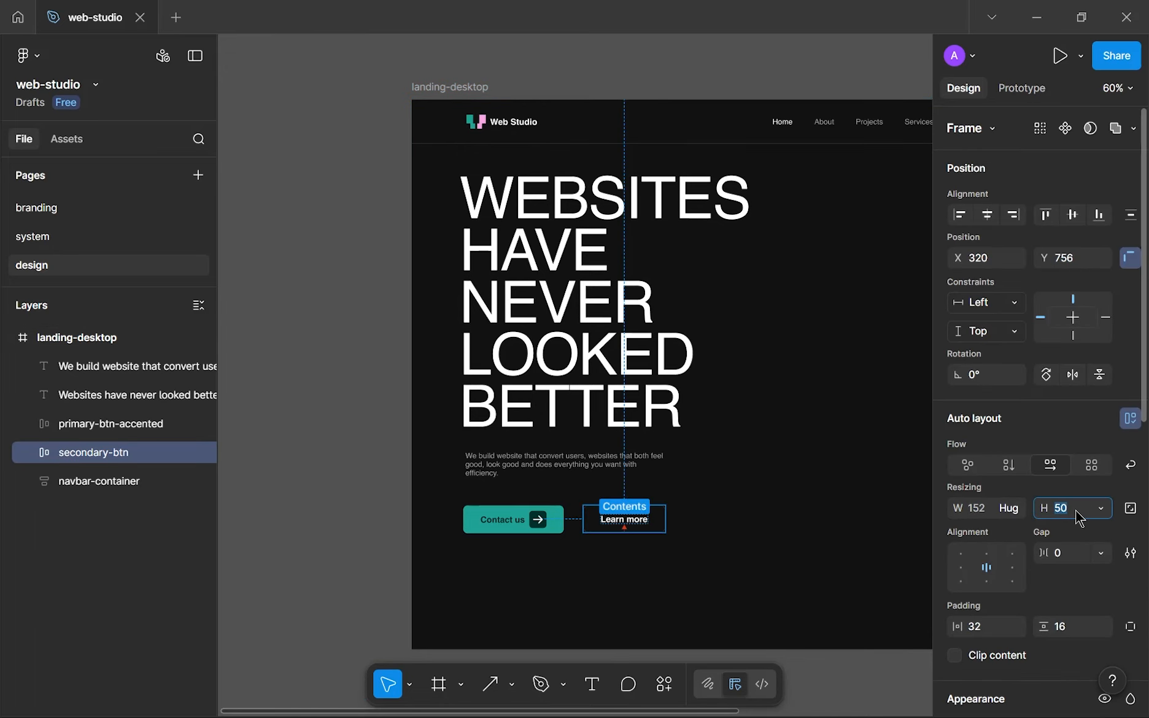
{"action": "left_click", "coordinate": [706, 544]}
{"action": "scroll", "coordinate": [612, 561], "scroll_direction": "up", "scroll_amount": 8}
{"action": "left_click", "coordinate": [632, 479]}
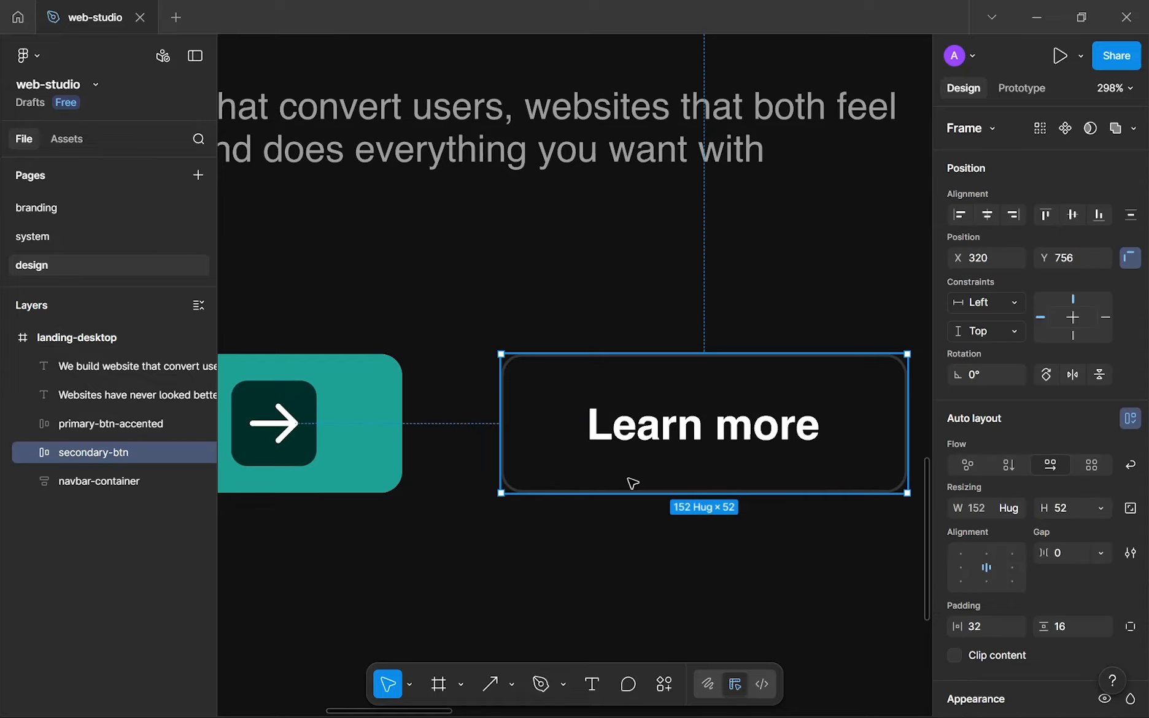
{"action": "scroll", "coordinate": [590, 478], "scroll_direction": "down", "scroll_amount": 3}
{"action": "left_click_drag", "start_coordinate": [590, 479], "coordinate": [626, 470]}
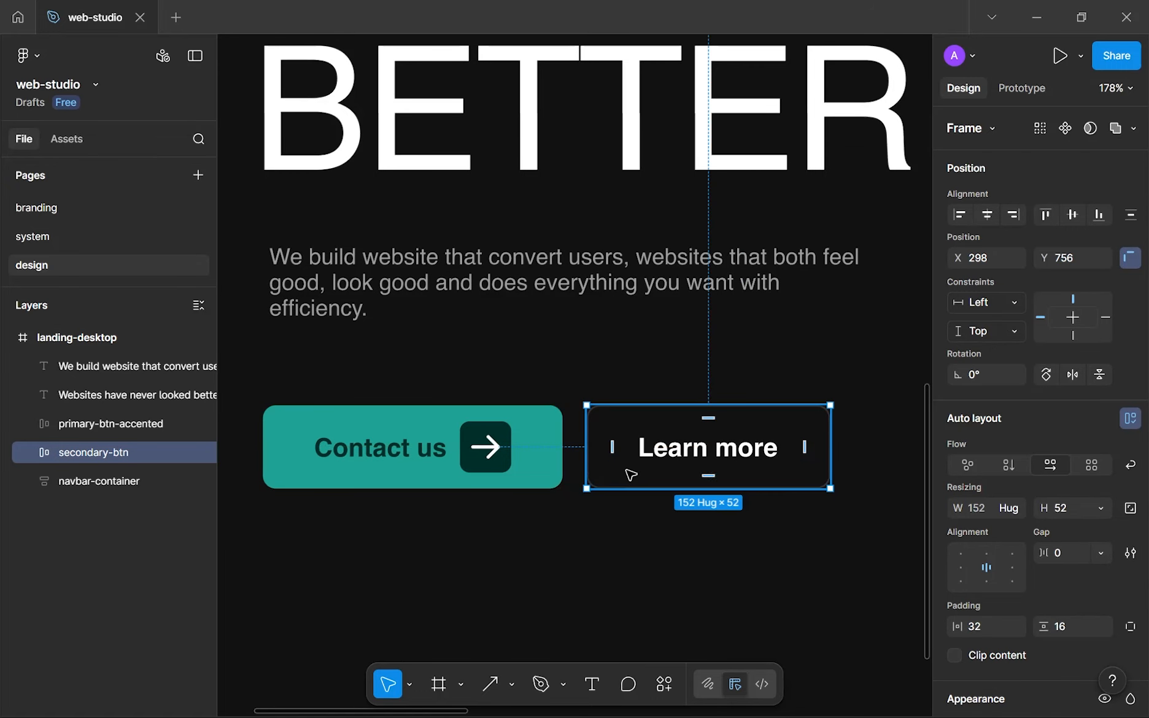
Wrap the Contact us and Learn more buttons in an auto layout frame named ctas
{"action": "left_click", "coordinate": [486, 390]}
{"action": "left_click_drag", "start_coordinate": [470, 362], "coordinate": [705, 485]}
{"action": "key", "text": "shift+a"}
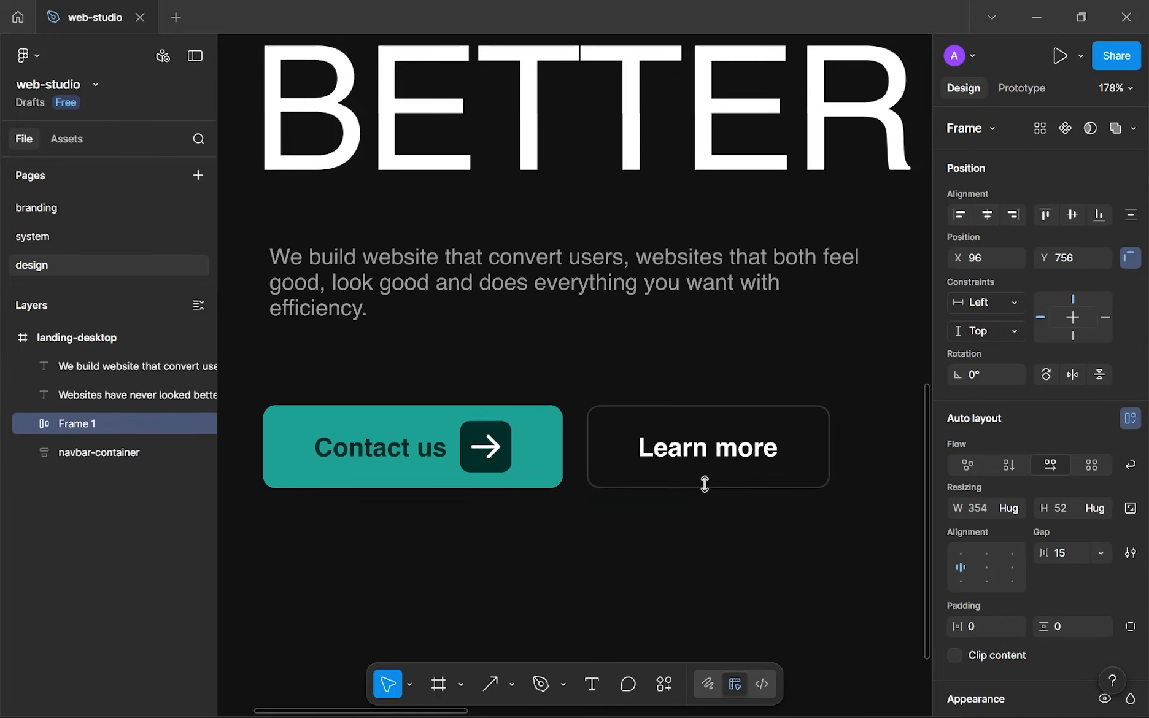
{"action": "double_click", "coordinate": [77, 425]}
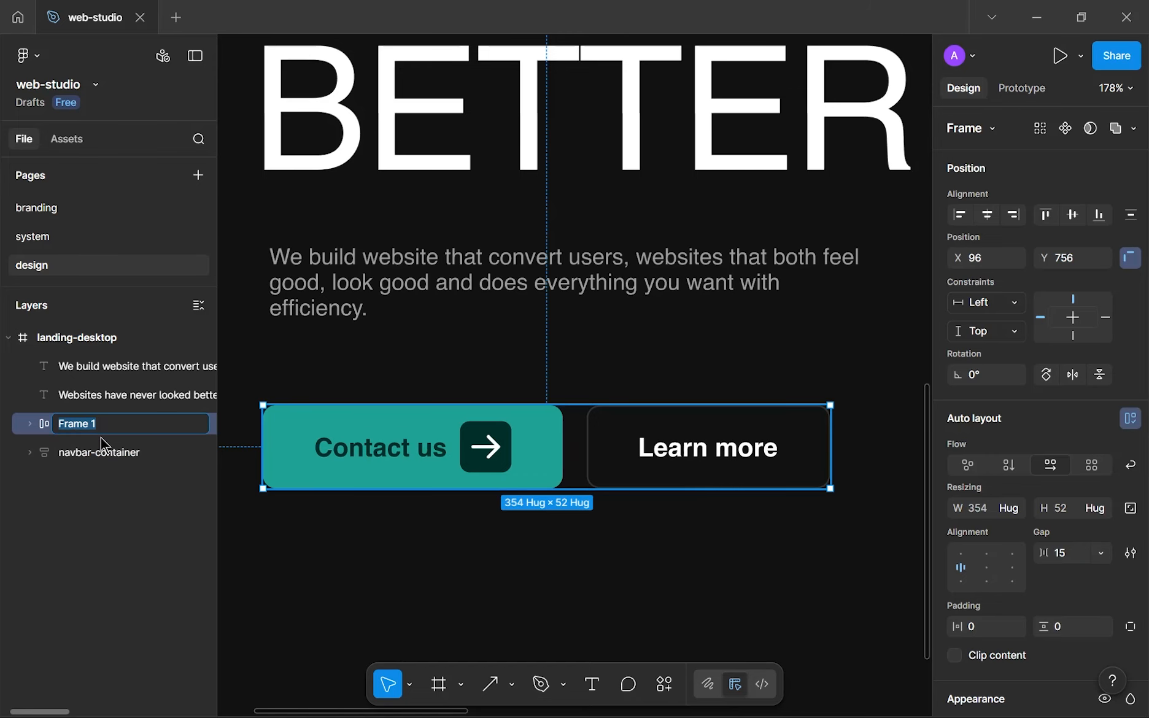
{"action": "type", "text": "ctas"}
{"action": "key", "text": "Return"}
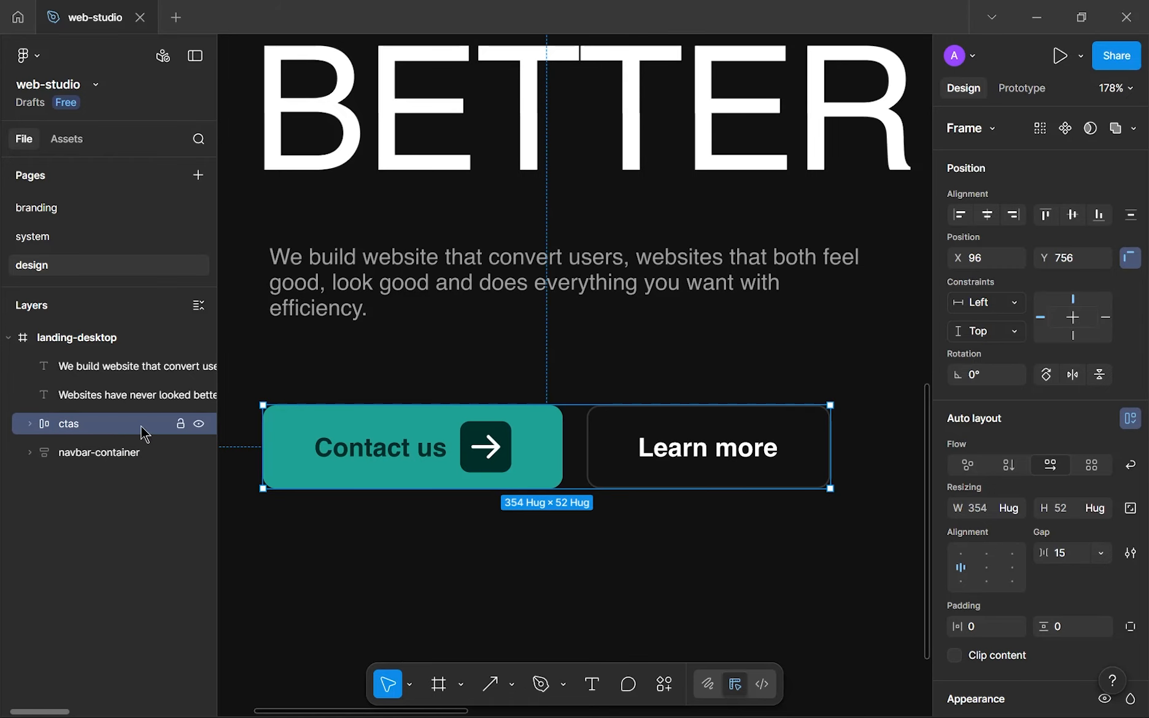
Set the gap between the two buttons in the ctas frame to 16
{"action": "left_click", "coordinate": [1062, 554]}
{"action": "key", "text": "Up"}
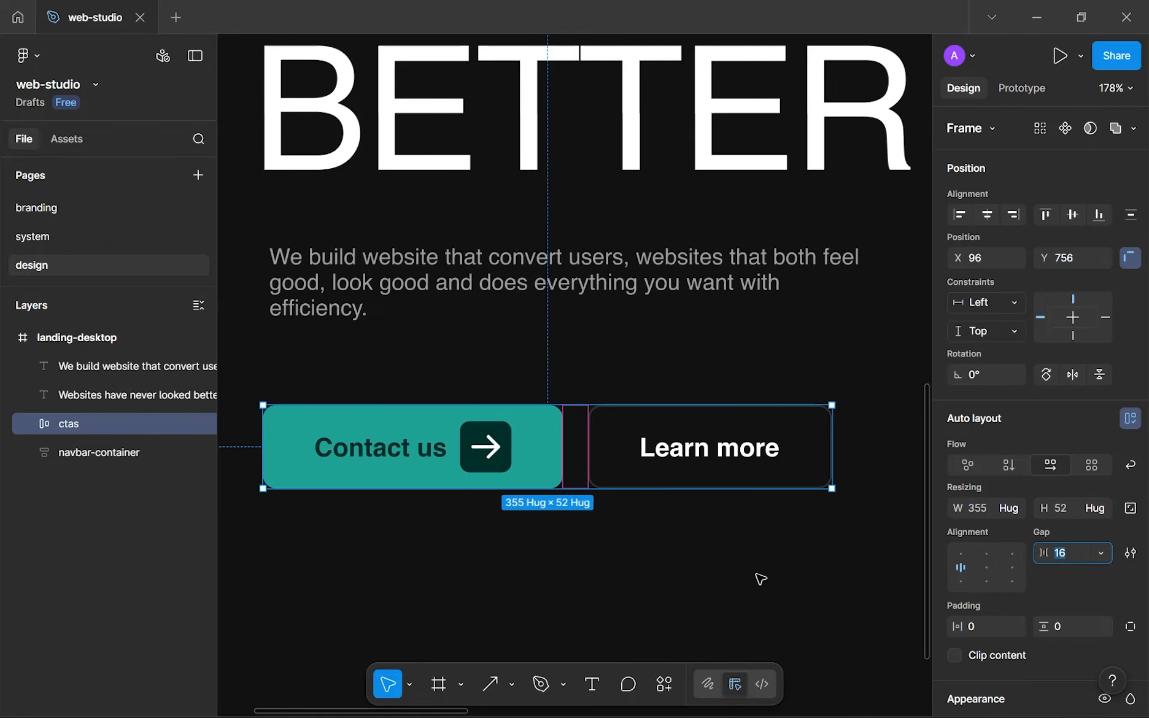
{"action": "left_click", "coordinate": [706, 536]}
{"action": "scroll", "coordinate": [608, 488], "scroll_direction": "down", "scroll_amount": 5}
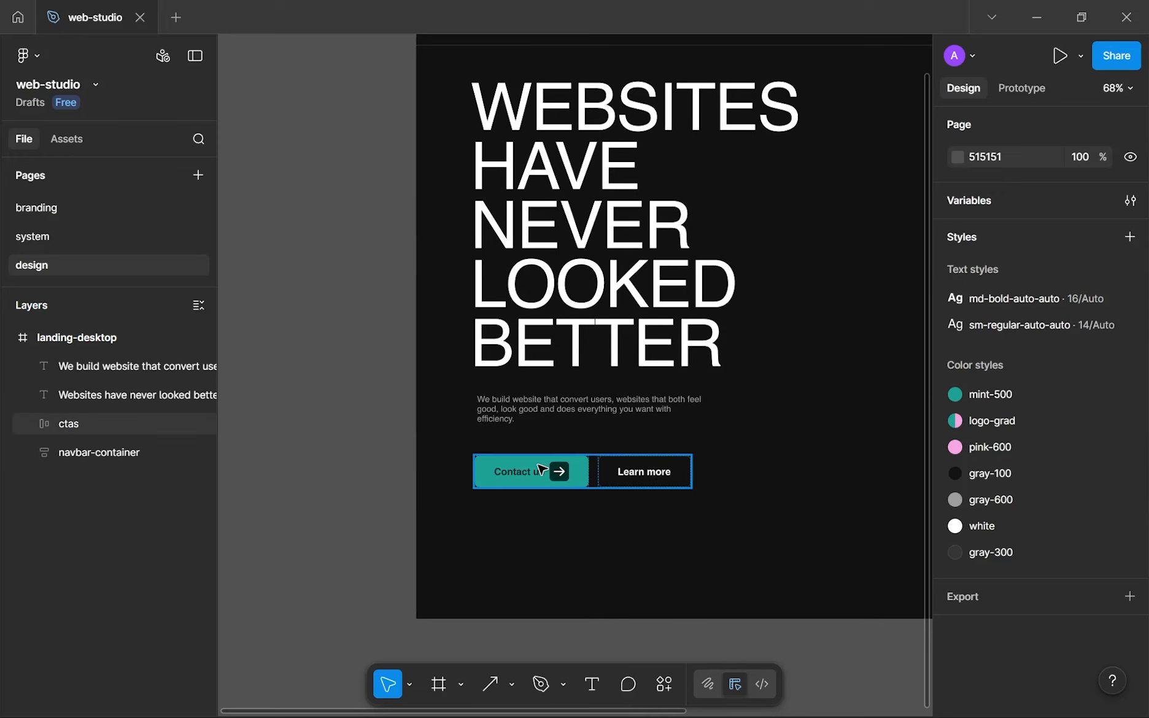
Examine the hero's heading, paragraph and buttons, and the empty area beside them within the whole landing page
{"action": "left_click", "coordinate": [541, 470]}
{"action": "left_click", "coordinate": [604, 307]}
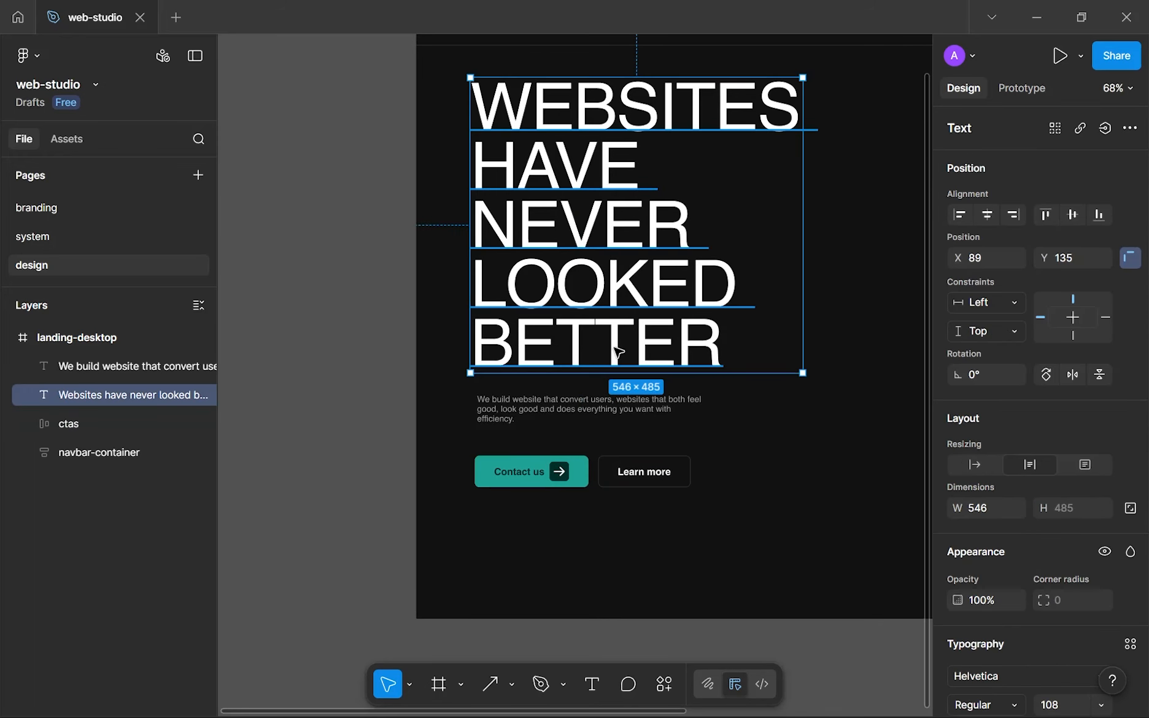
{"action": "left_click", "coordinate": [619, 406]}
{"action": "scroll", "coordinate": [674, 370], "scroll_direction": "right", "scroll_amount": 2}
{"action": "scroll", "coordinate": [674, 370], "scroll_direction": "down", "scroll_amount": 3}
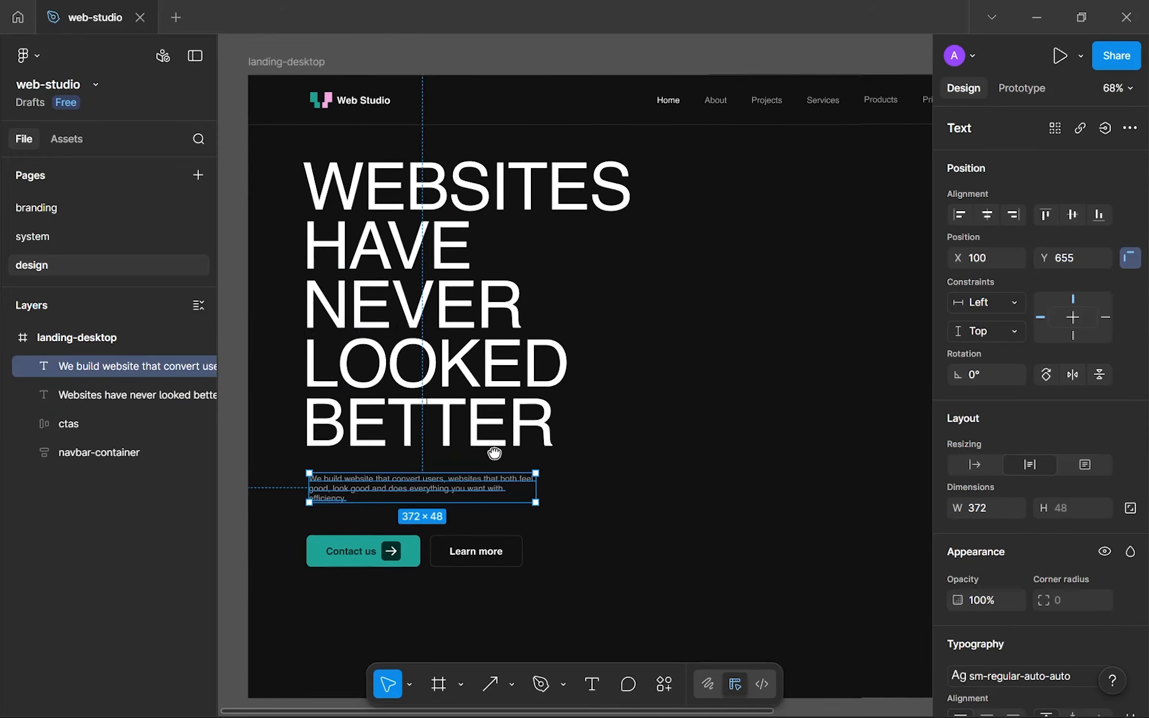
{"action": "left_click", "coordinate": [610, 457]}
{"action": "scroll", "coordinate": [589, 418], "scroll_direction": "down", "scroll_amount": 5}
{"action": "left_click_drag", "start_coordinate": [574, 384], "coordinate": [526, 497]}
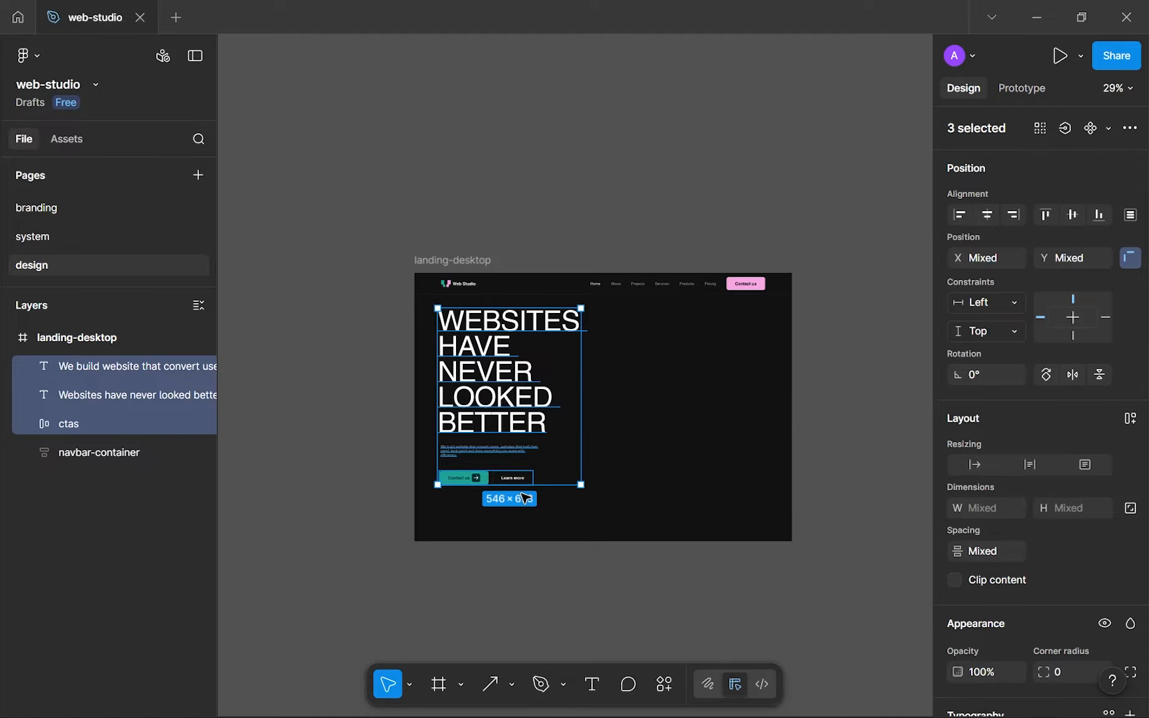
{"action": "left_click", "coordinate": [527, 498]}
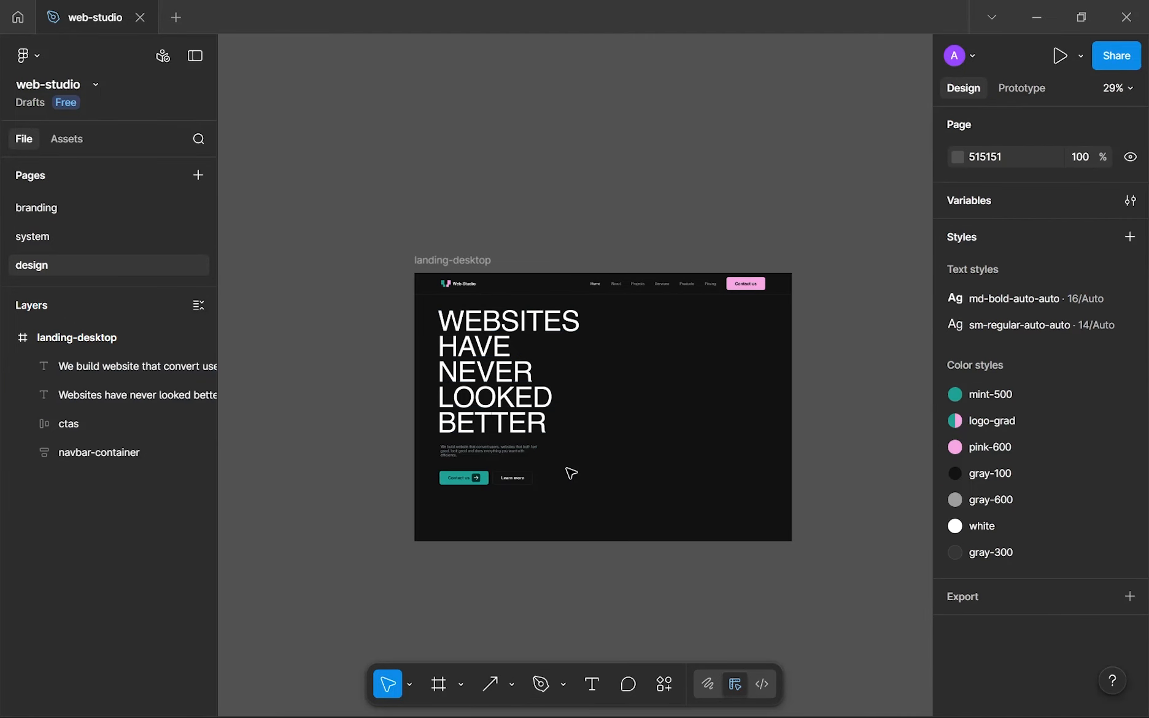
{"action": "scroll", "coordinate": [755, 431], "scroll_direction": "up", "scroll_amount": 2}
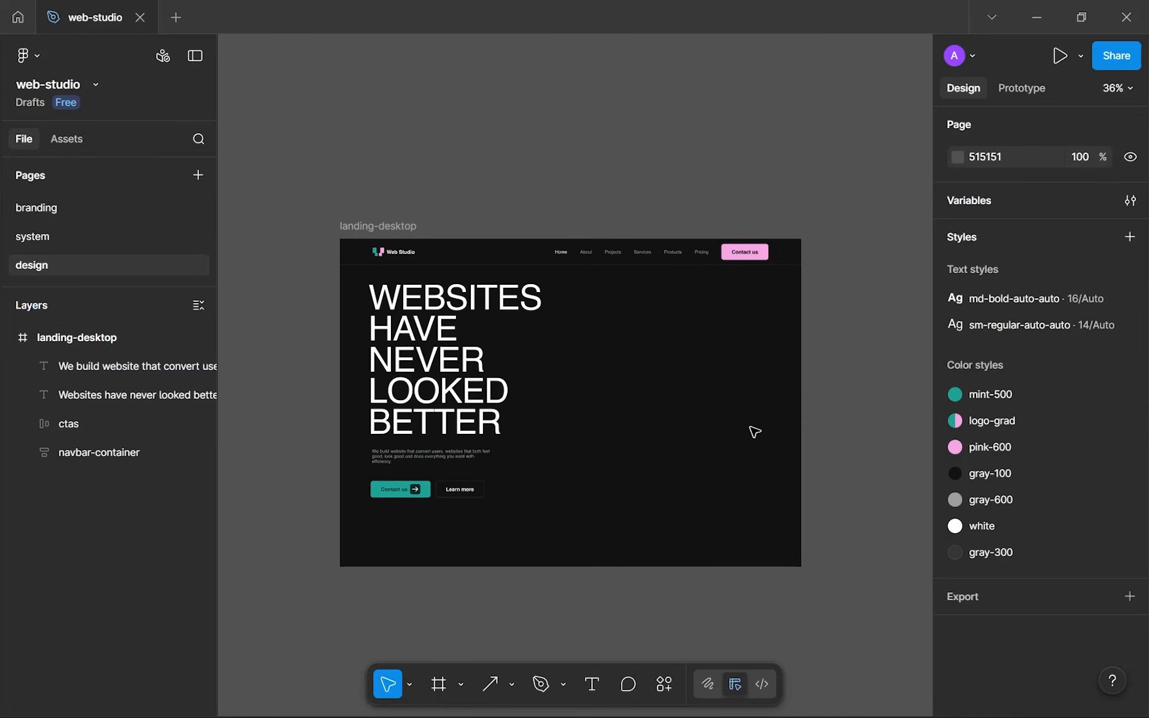
{"action": "scroll", "coordinate": [755, 431], "scroll_direction": "up", "scroll_amount": 3}
{"action": "scroll", "coordinate": [755, 432], "scroll_direction": "down", "scroll_amount": 1}
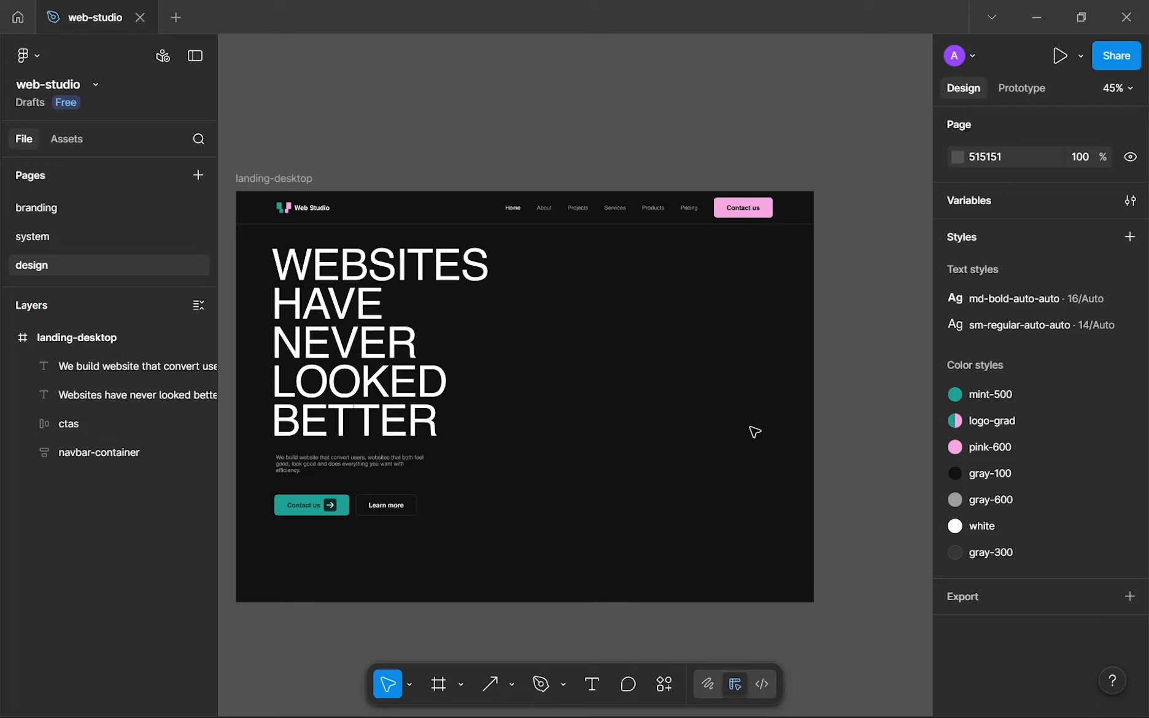
{"action": "left_click_drag", "start_coordinate": [524, 236], "coordinate": [823, 615]}
{"action": "left_click_drag", "start_coordinate": [830, 605], "coordinate": [524, 282]}
Paste the copied ERadio logo into the landing-desktop frame and detach its instance
{"action": "left_click", "coordinate": [280, 178]}
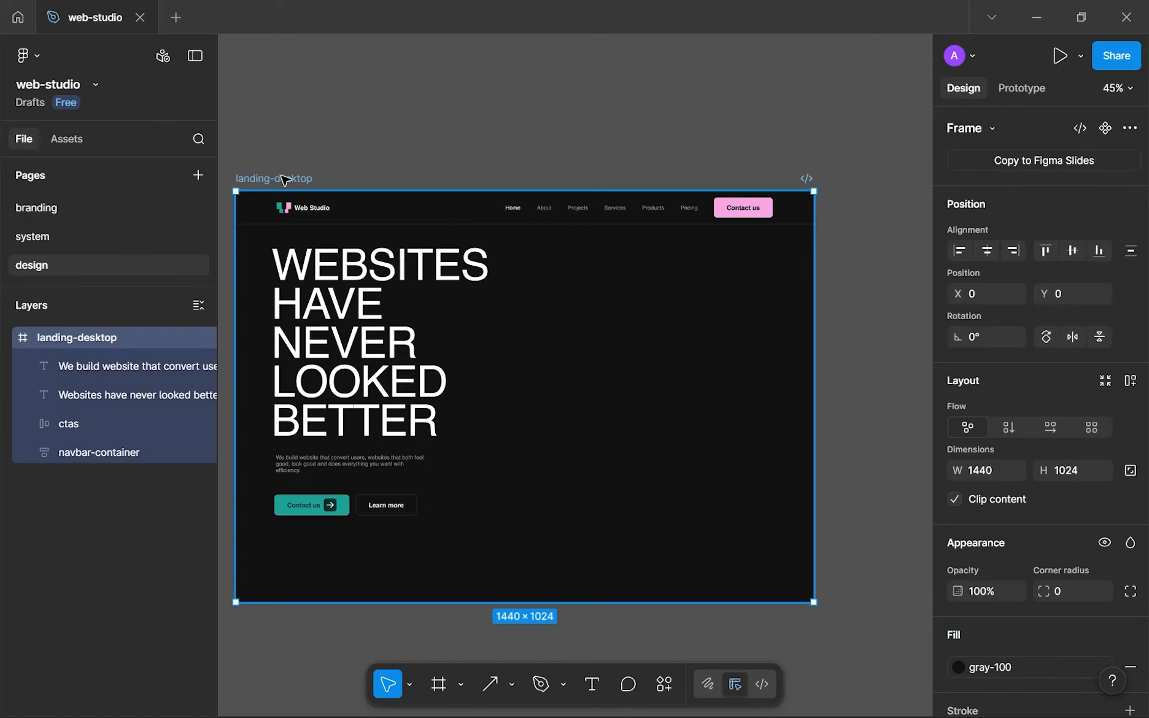
{"action": "key", "text": "ctrl+v"}
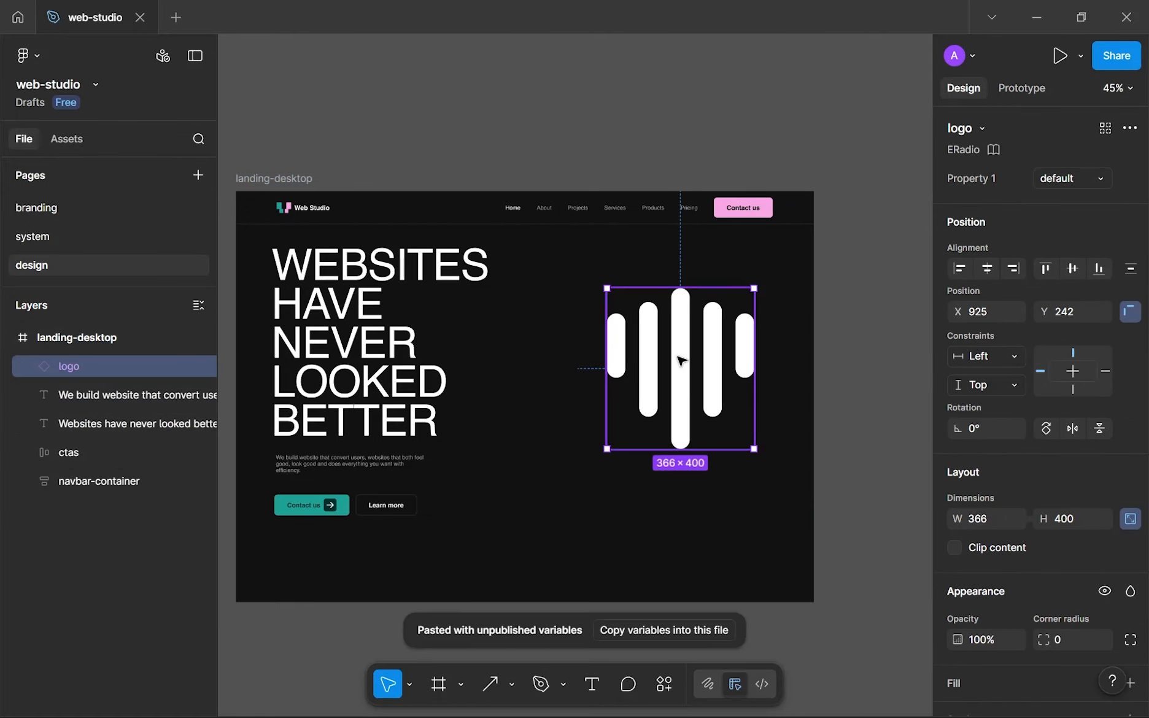
{"action": "right_click", "coordinate": [678, 357]}
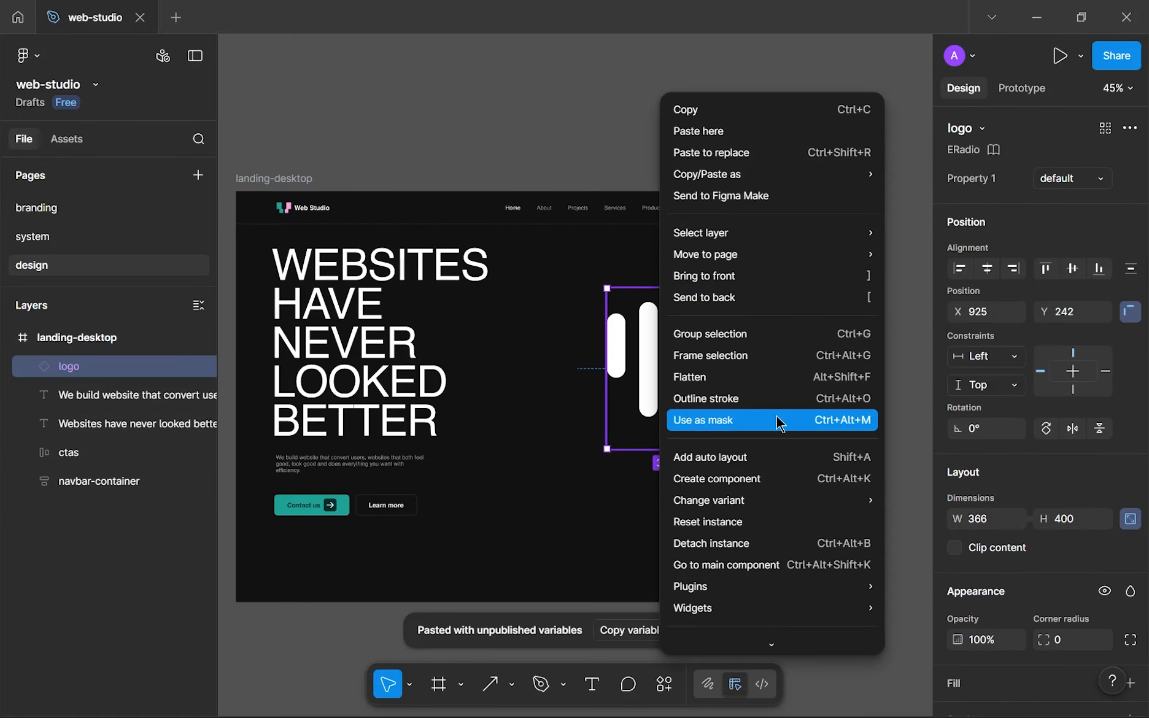
{"action": "left_click", "coordinate": [777, 542]}
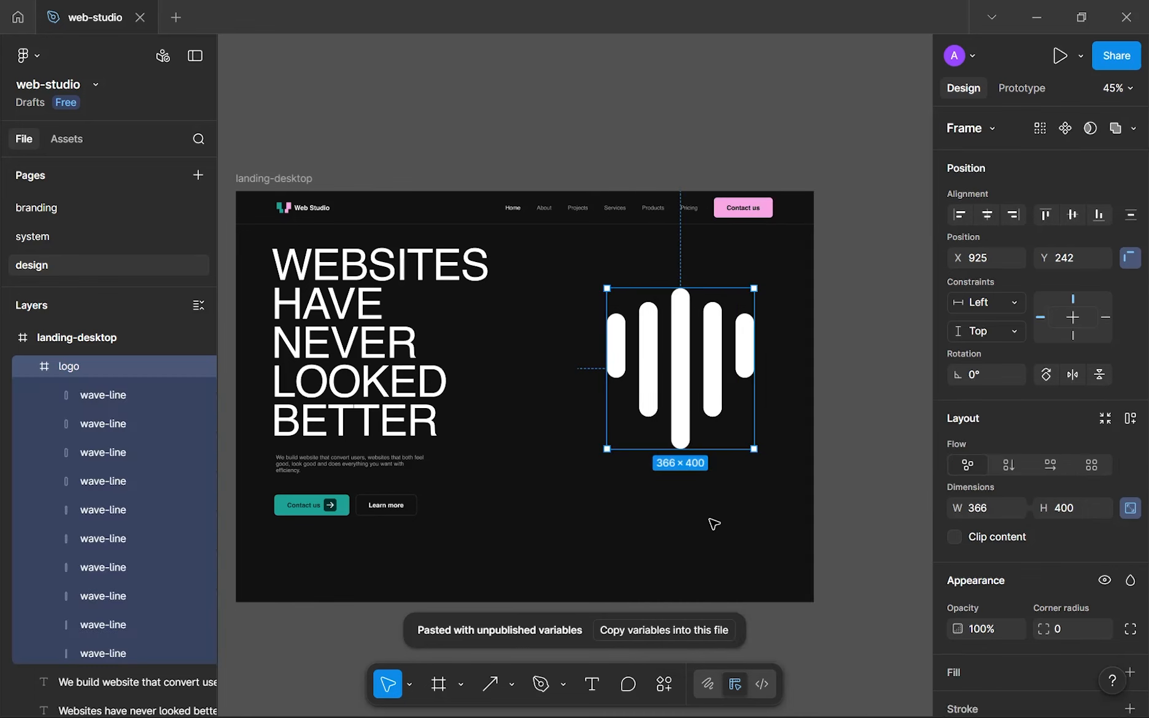
Collapse the pasted logo's layers and rename its frame as eradio-logo
{"action": "key", "text": "Escape"}
{"action": "left_click", "coordinate": [29, 366]}
{"action": "double_click", "coordinate": [76, 373]}
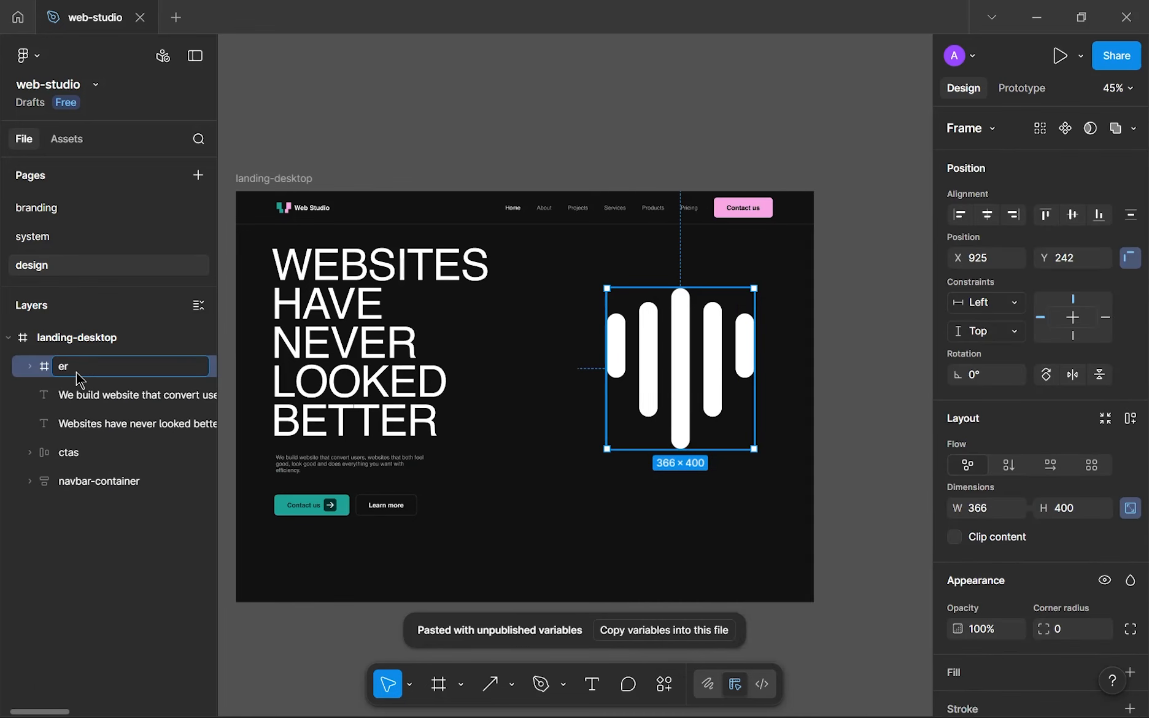
{"action": "type", "text": "eradio-logo"}
{"action": "key", "text": "Return"}
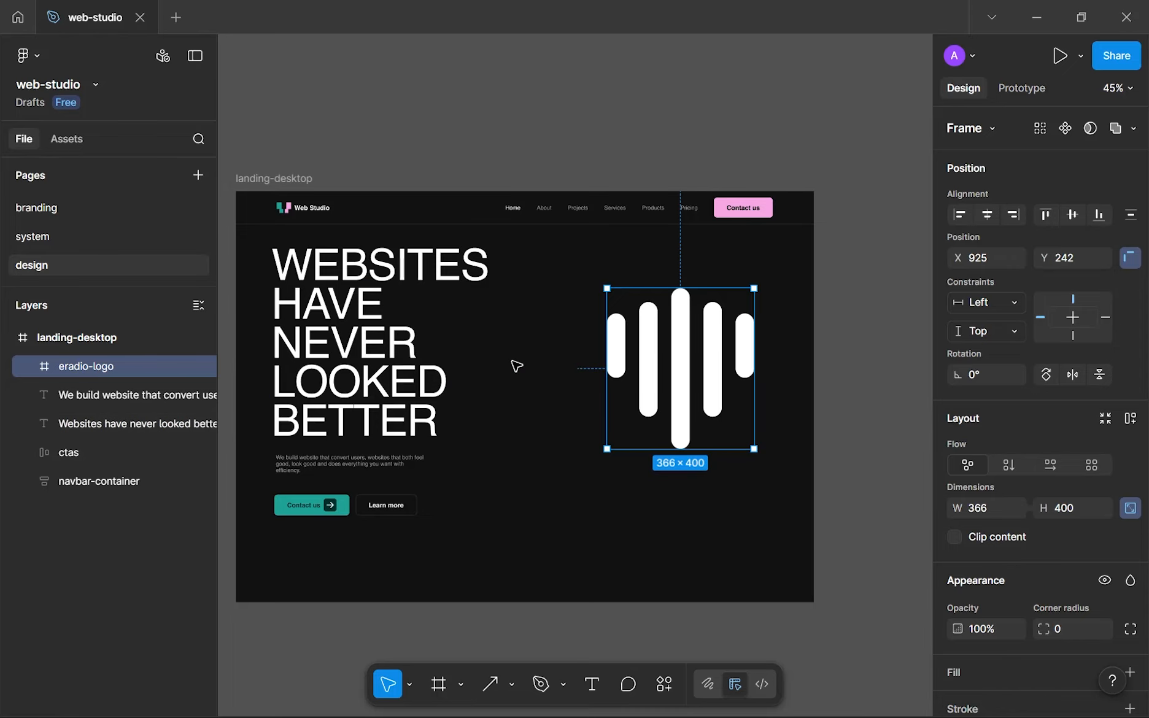
Move the eradio-logo frame up to Y 209 in the hero's empty half
{"action": "scroll", "coordinate": [727, 367], "scroll_direction": "up", "scroll_amount": 3}
{"action": "scroll", "coordinate": [726, 367], "scroll_direction": "down", "scroll_amount": 2}
{"action": "scroll", "coordinate": [726, 367], "scroll_direction": "up", "scroll_amount": 3}
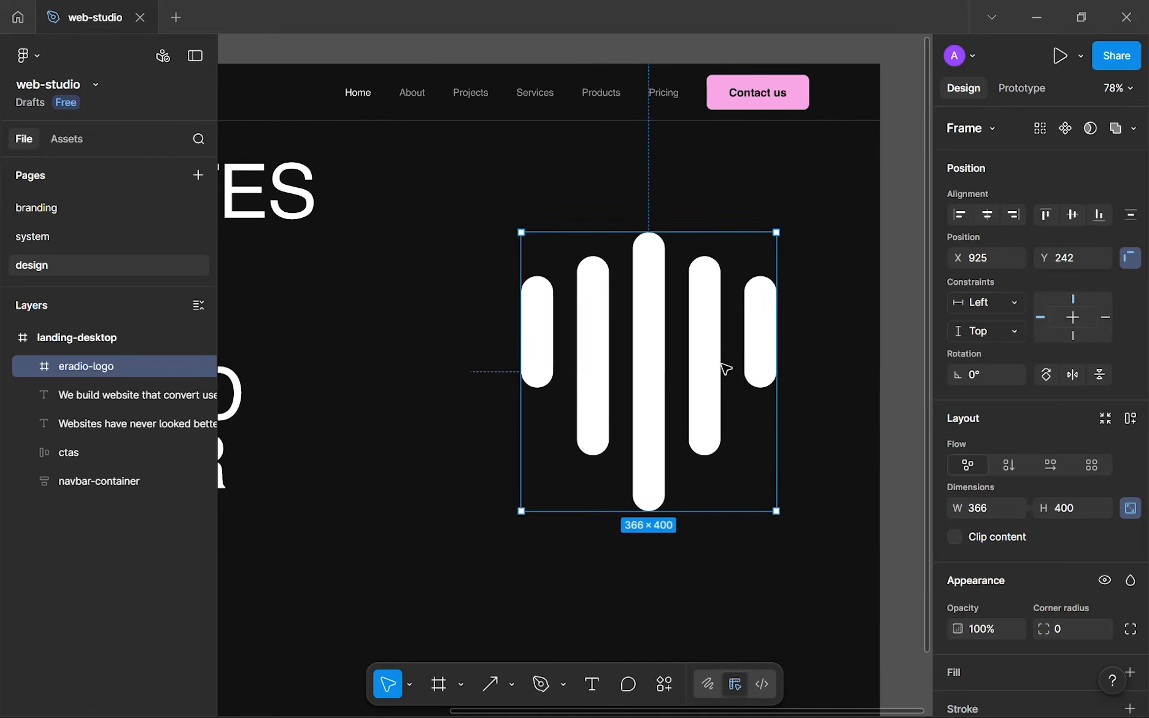
{"action": "mouse_move", "coordinate": [703, 350]}
{"action": "left_mouse_down"}
{"action": "mouse_move", "coordinate": [710, 285]}
{"action": "mouse_move", "coordinate": [688, 326]}
{"action": "mouse_move", "coordinate": [701, 325]}
{"action": "left_mouse_up"}
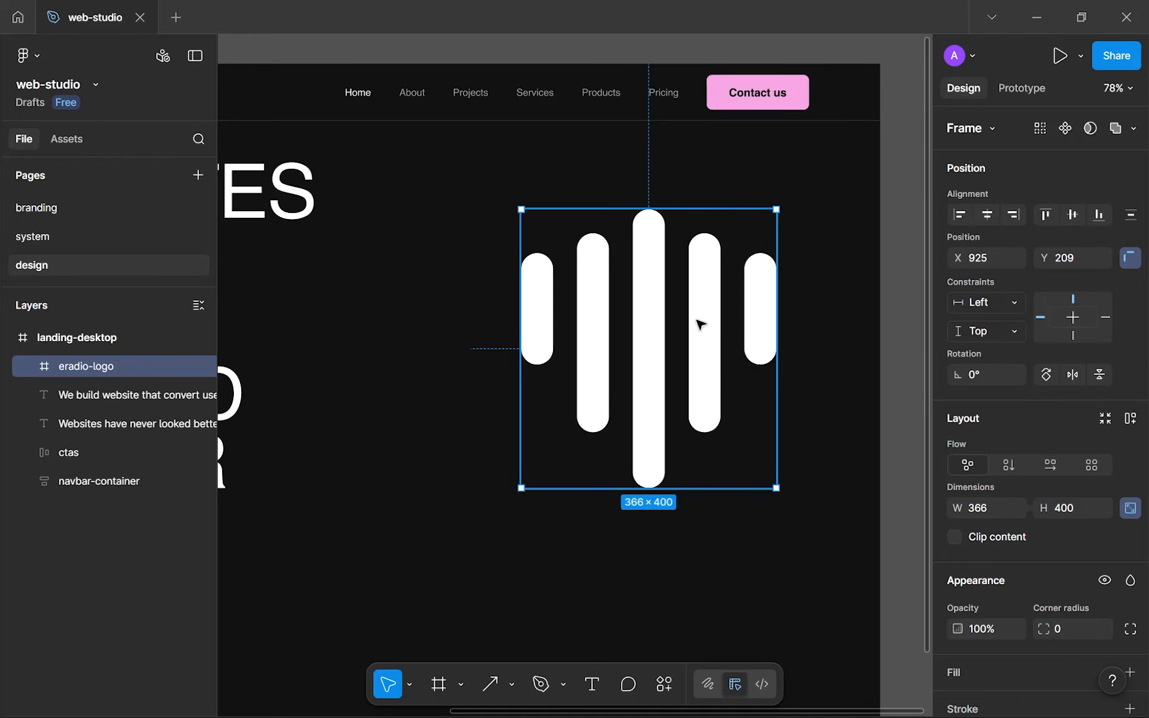
{"action": "scroll", "coordinate": [701, 325], "scroll_direction": "down", "scroll_amount": 5}
{"action": "left_click_drag", "start_coordinate": [698, 324], "coordinate": [744, 318]}
{"action": "scroll", "coordinate": [718, 302], "scroll_direction": "up", "scroll_amount": 3}
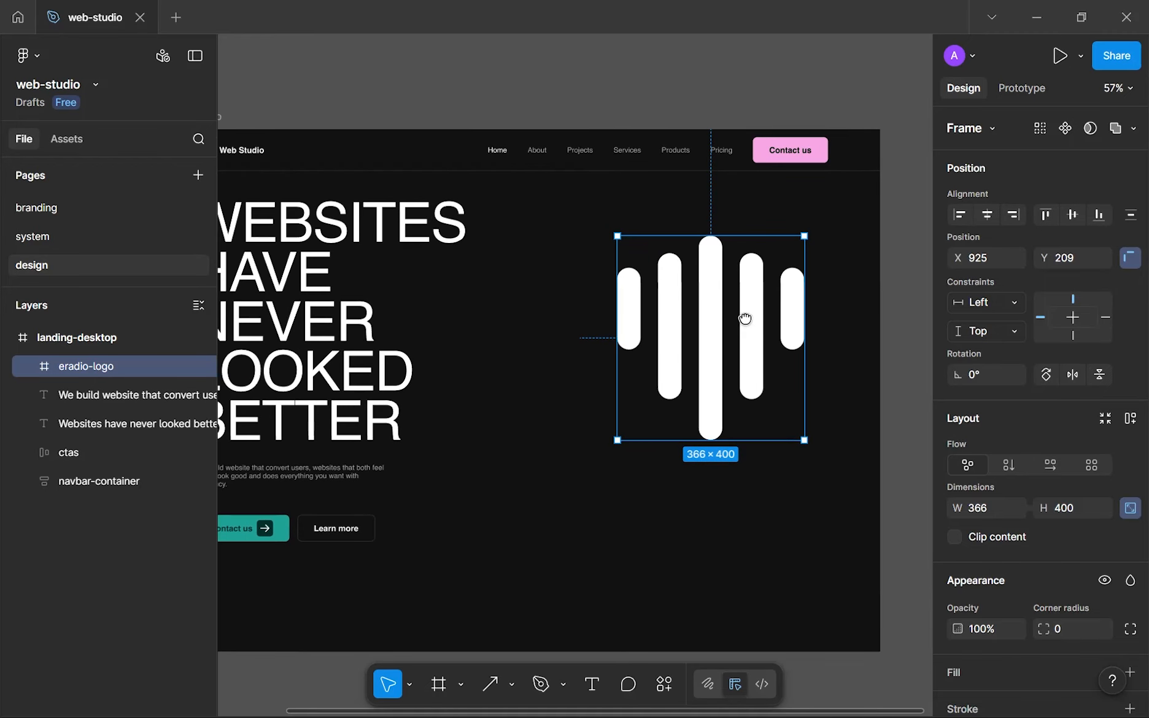
Move the eradio-logo frame down to Y 312 while keeping it at X 925
{"action": "left_click_drag", "start_coordinate": [515, 192], "coordinate": [903, 518]}
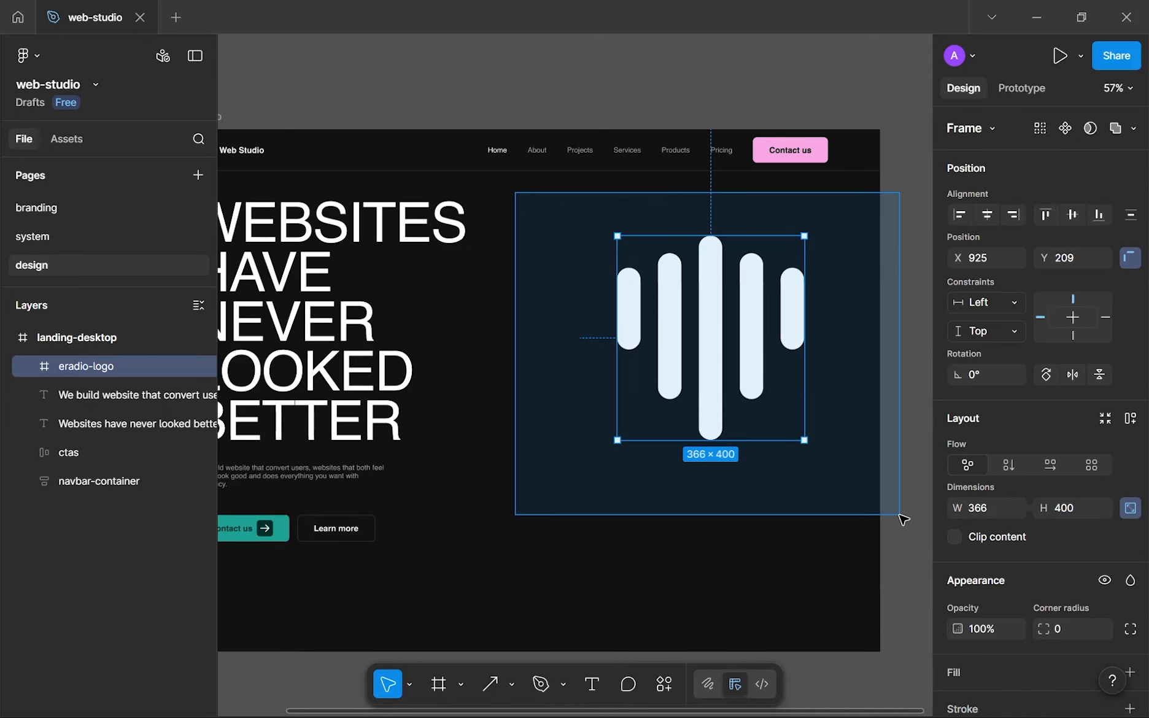
{"action": "left_click_drag", "start_coordinate": [902, 519], "coordinate": [901, 518]}
{"action": "scroll", "coordinate": [885, 516], "scroll_direction": "down", "scroll_amount": 3}
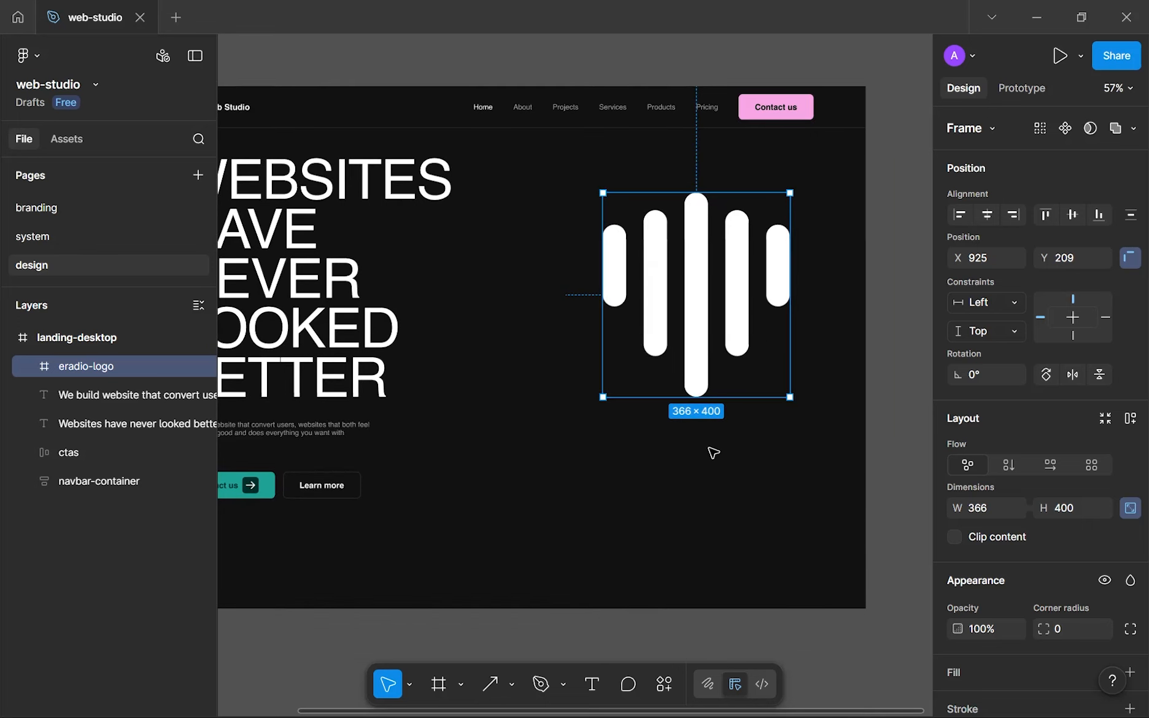
{"action": "left_click", "coordinate": [726, 462]}
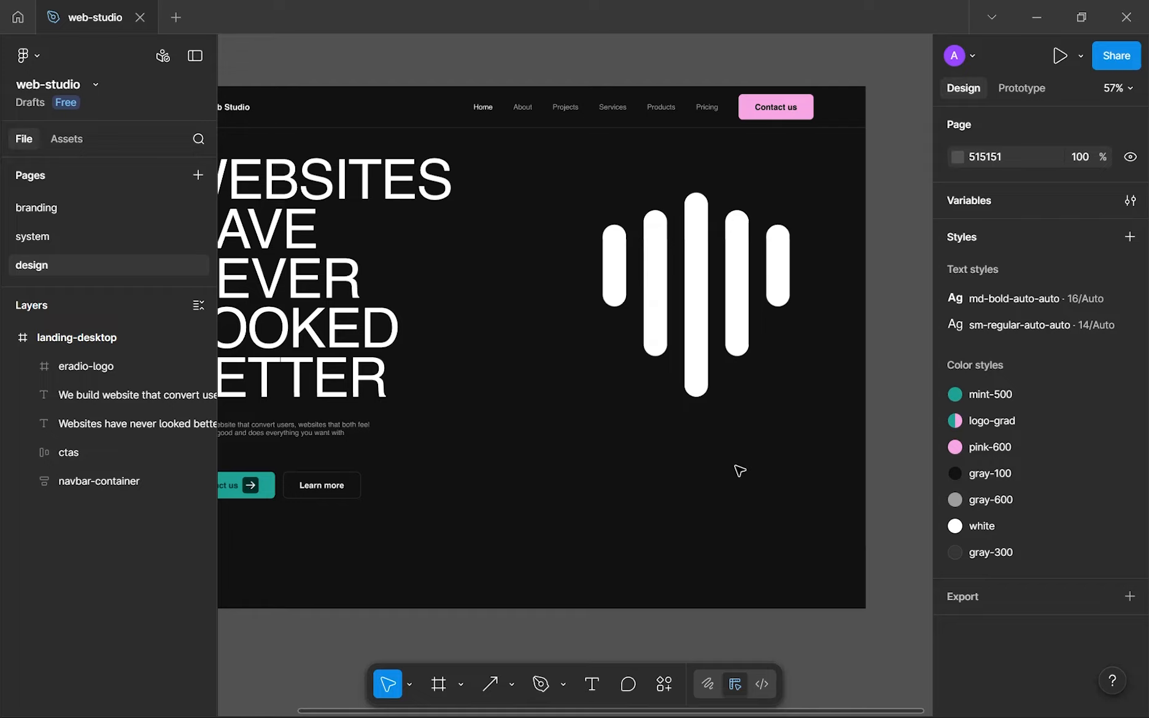
{"action": "left_click_drag", "start_coordinate": [710, 318], "coordinate": [710, 372]}
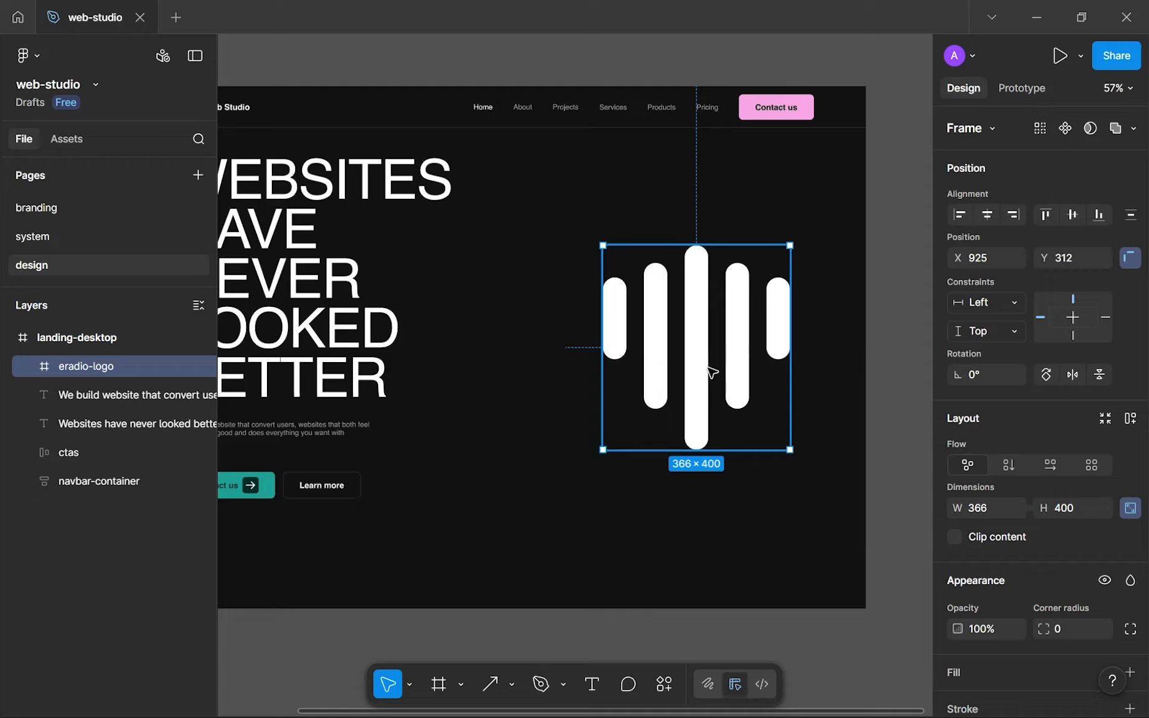
{"action": "left_click", "coordinate": [647, 498]}
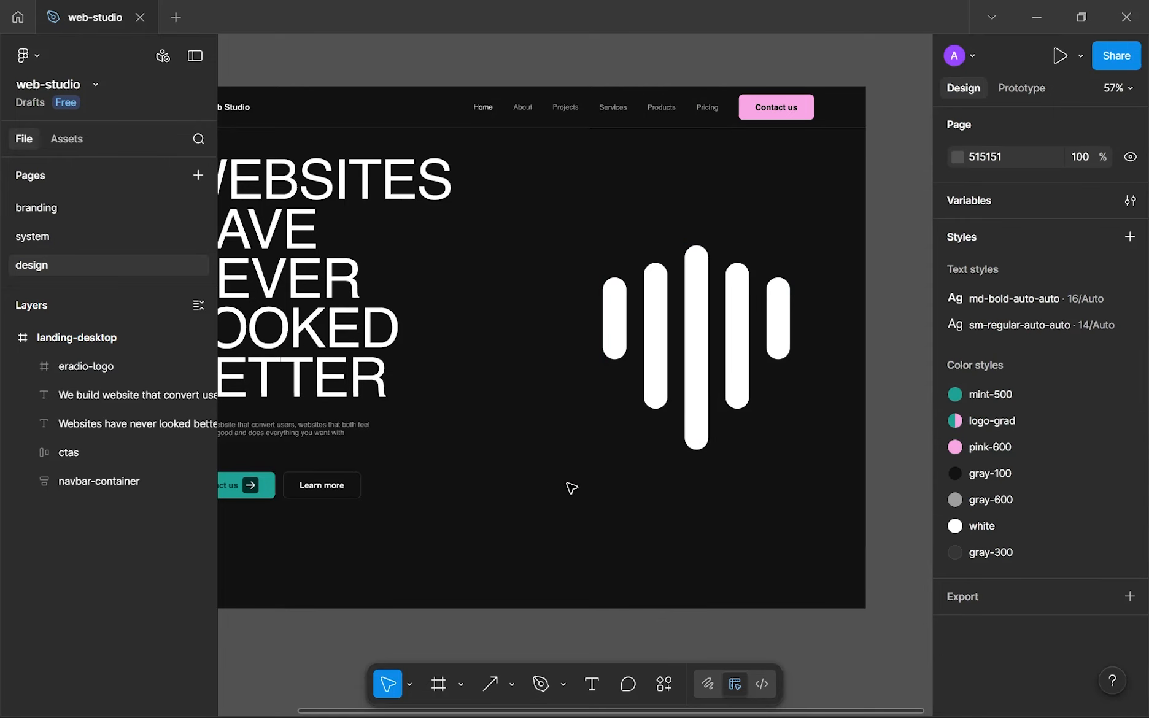
Duplicate the large hero heading and place the copy over the lower part of the ERadio logo, at about X 665, Y 437
{"action": "key", "text": "t"}
{"action": "key", "text": "v"}
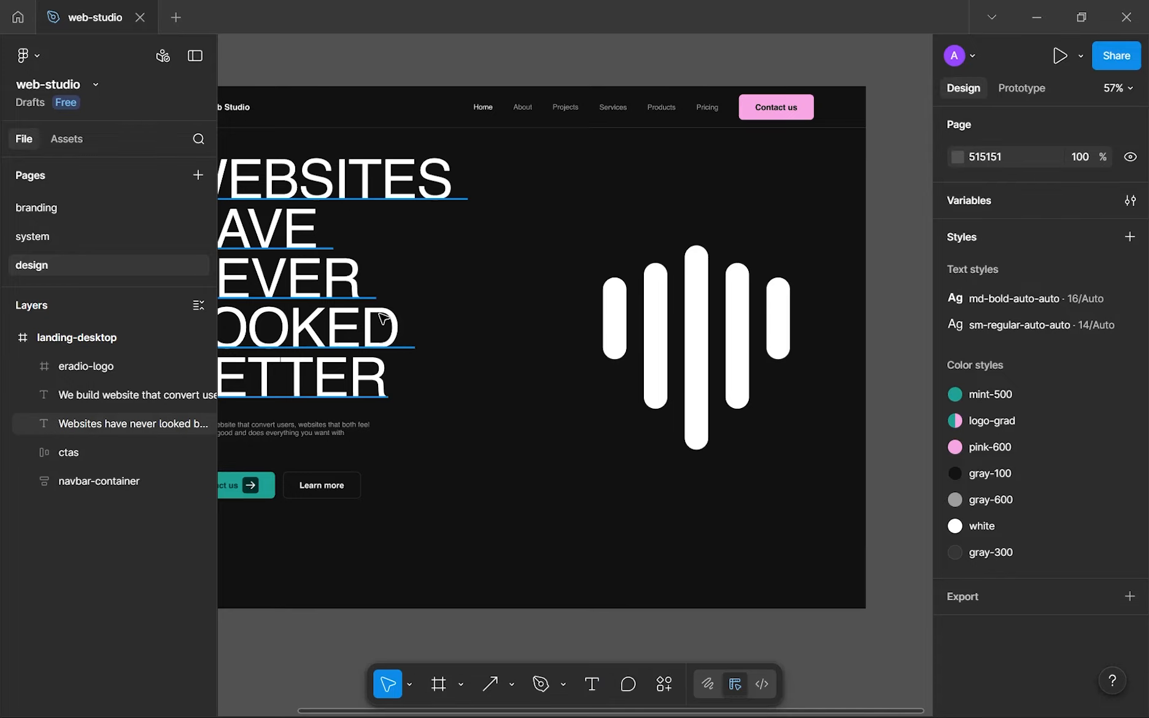
{"action": "left_click", "coordinate": [366, 290]}
{"action": "key", "text": "ctrl+d"}
{"action": "left_click_drag", "start_coordinate": [402, 249], "coordinate": [599, 306]}
{"action": "scroll", "coordinate": [694, 410], "scroll_direction": "down", "scroll_amount": 3}
{"action": "scroll", "coordinate": [692, 410], "scroll_direction": "up", "scroll_amount": 1}
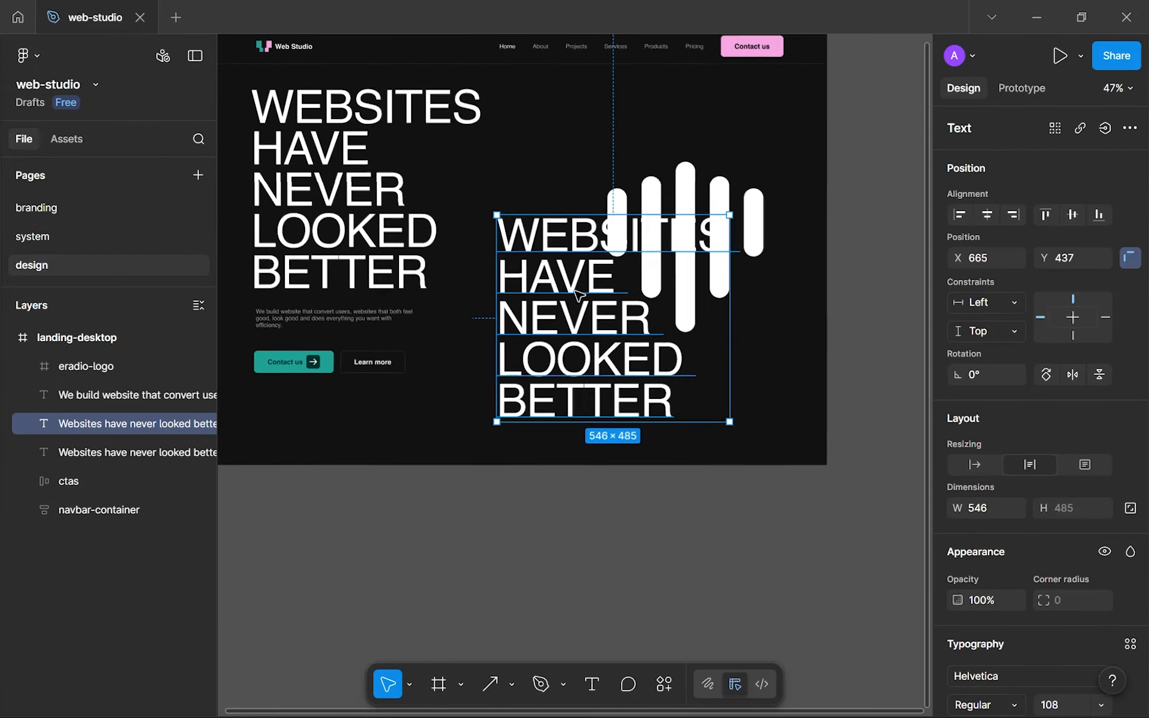
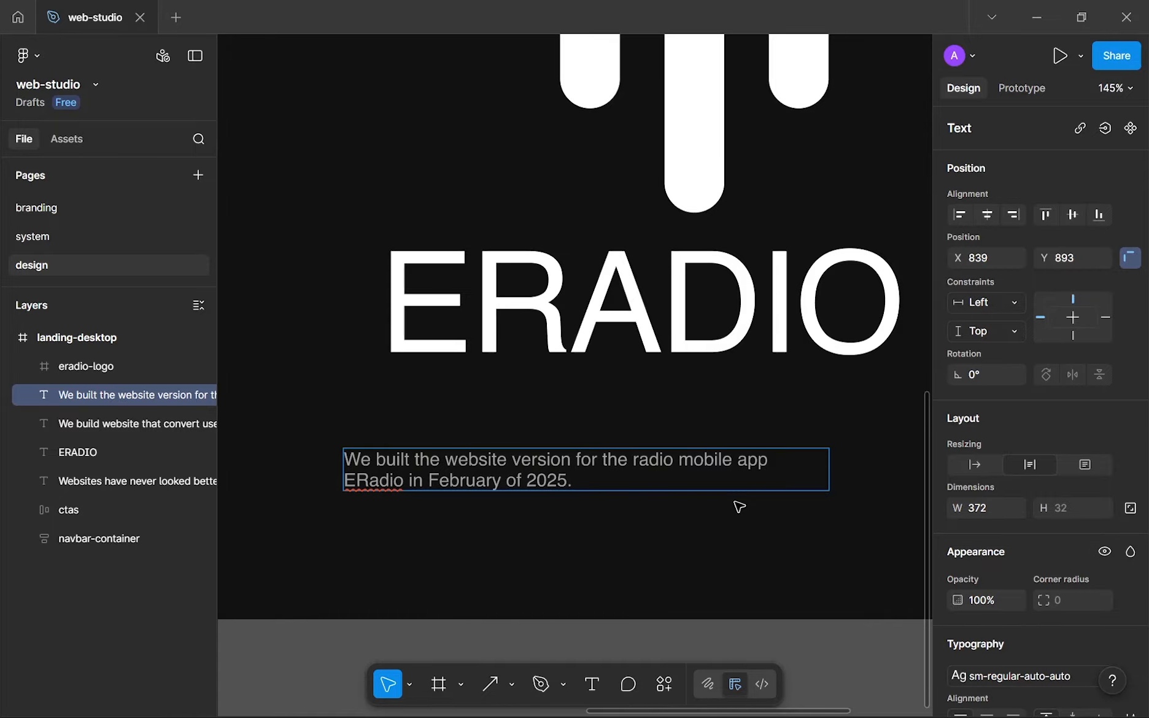
Finish editing the project description under the ERADIO title and narrow its text box to about 269 wide
{"action": "key", "text": "Escape"}
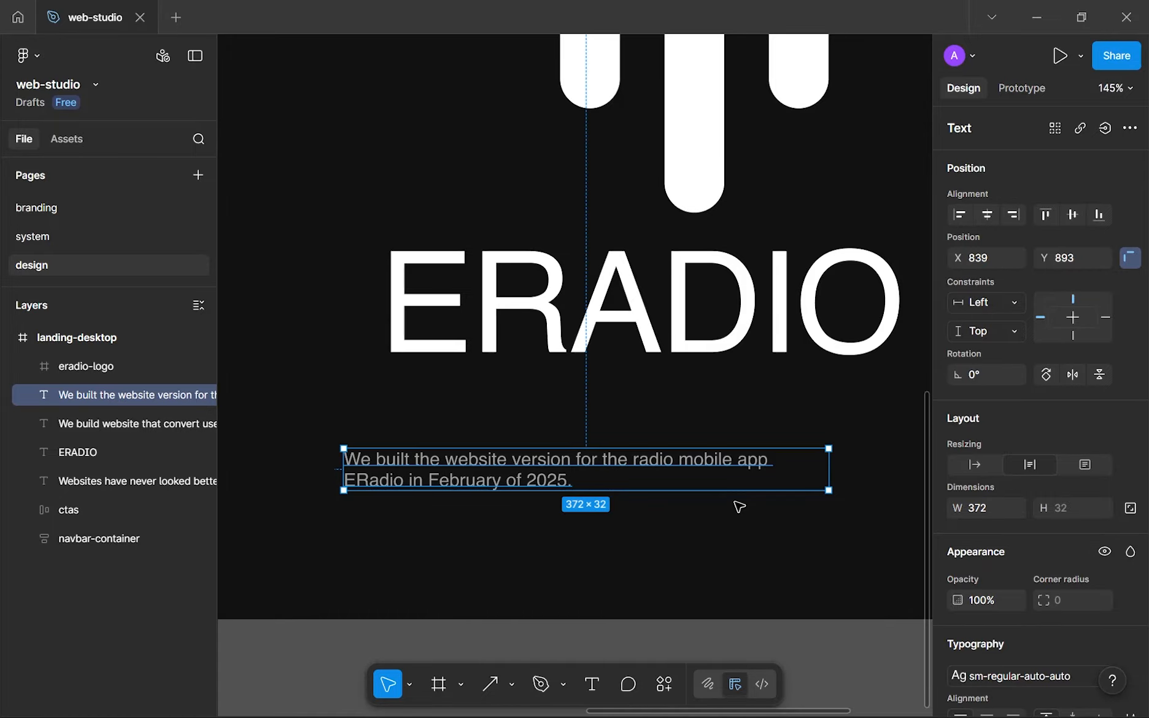
{"action": "scroll", "coordinate": [739, 507], "scroll_direction": "down", "scroll_amount": 6}
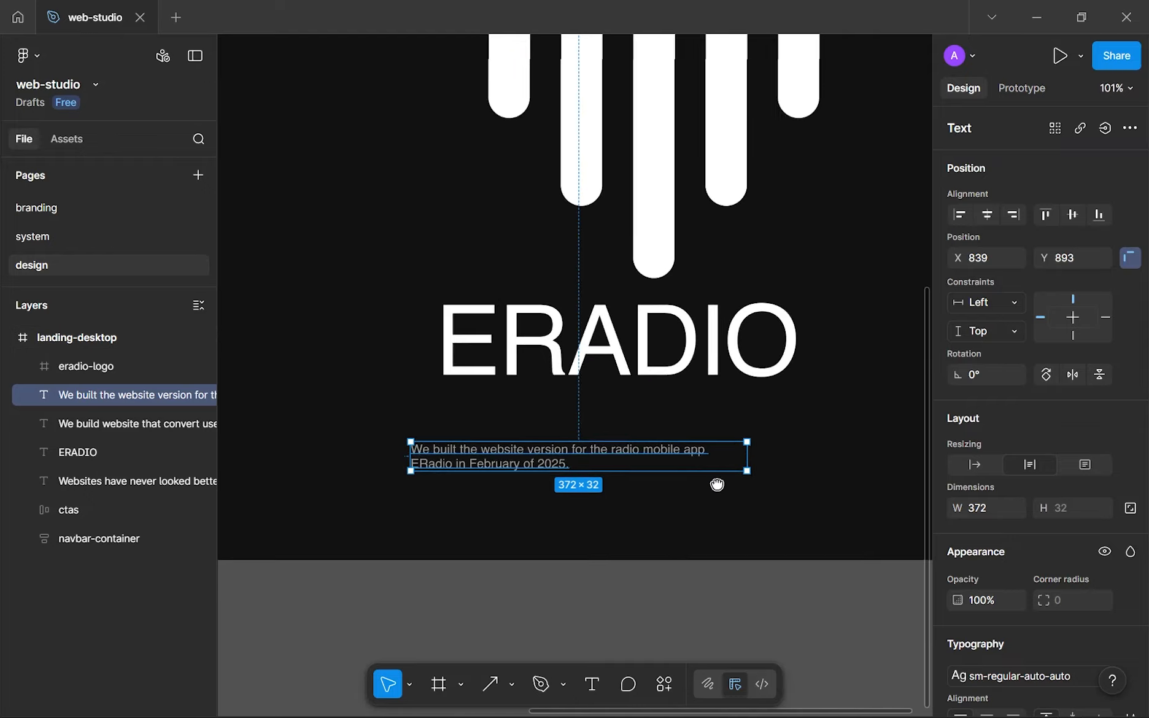
{"action": "scroll", "coordinate": [685, 488], "scroll_direction": "up", "scroll_amount": 3}
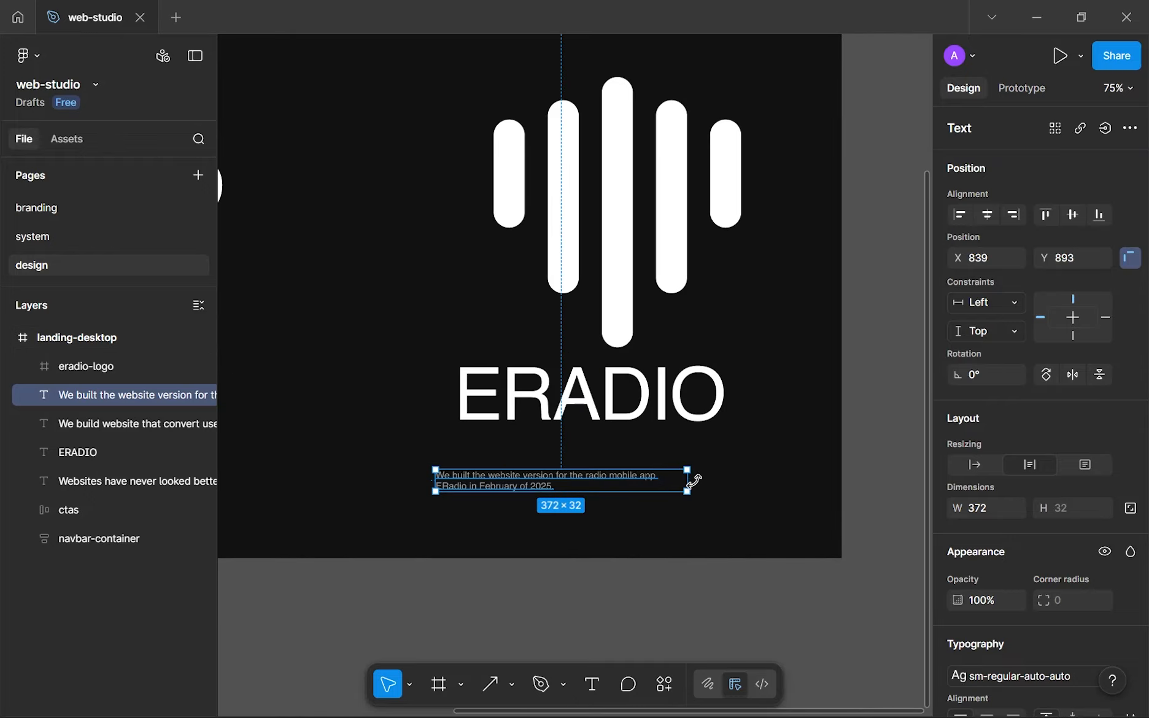
{"action": "left_click_drag", "start_coordinate": [687, 480], "coordinate": [618, 481]}
Combine the ERADIO title and its description into a vertical auto layout frame with a gap of 16
{"action": "left_click", "coordinate": [577, 428], "text": "shift"}
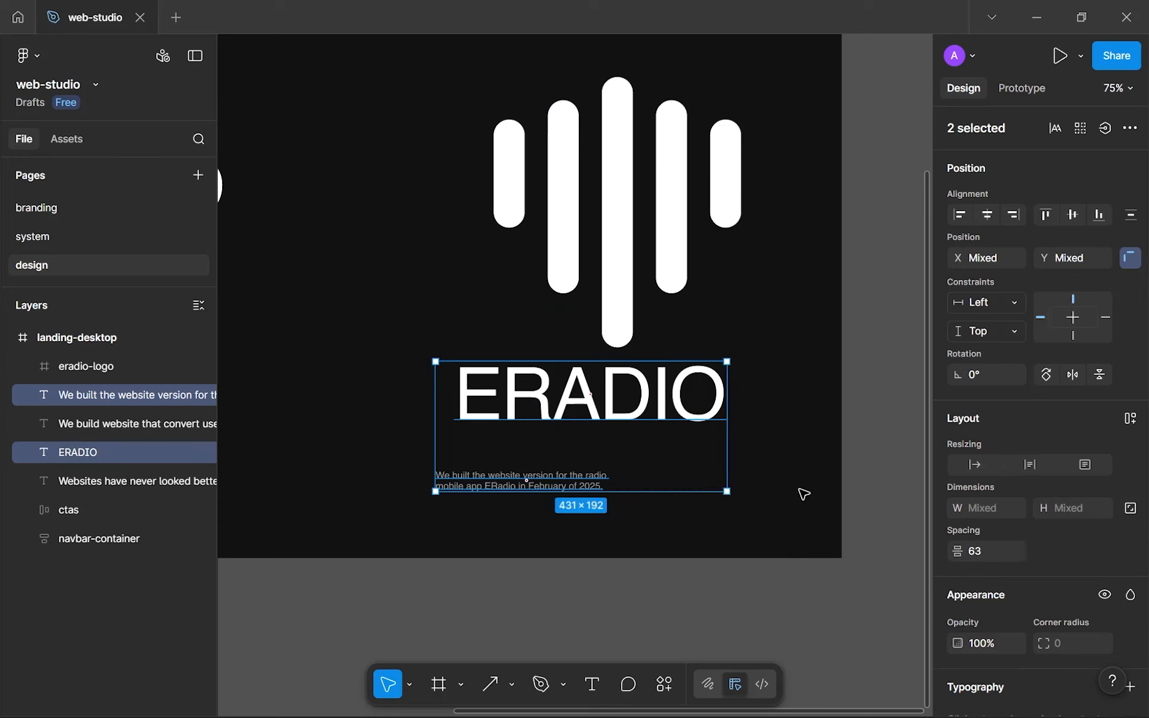
{"action": "key", "text": "shift+a"}
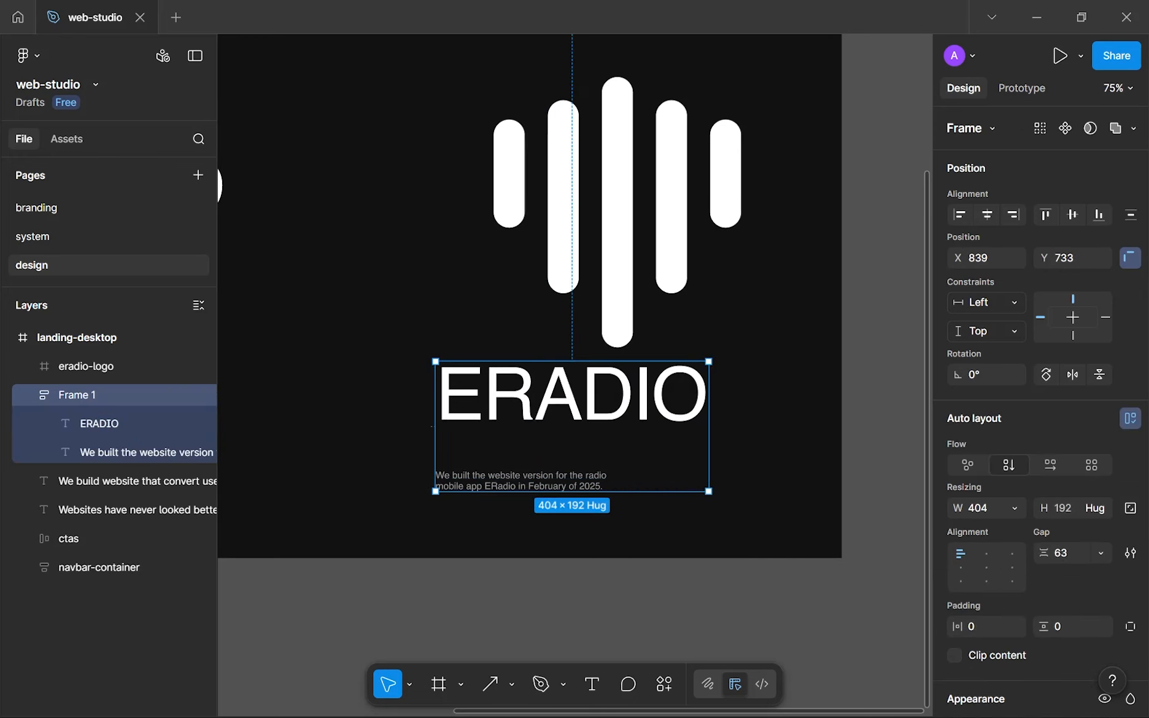
{"action": "left_click_drag", "start_coordinate": [591, 474], "coordinate": [596, 440]}
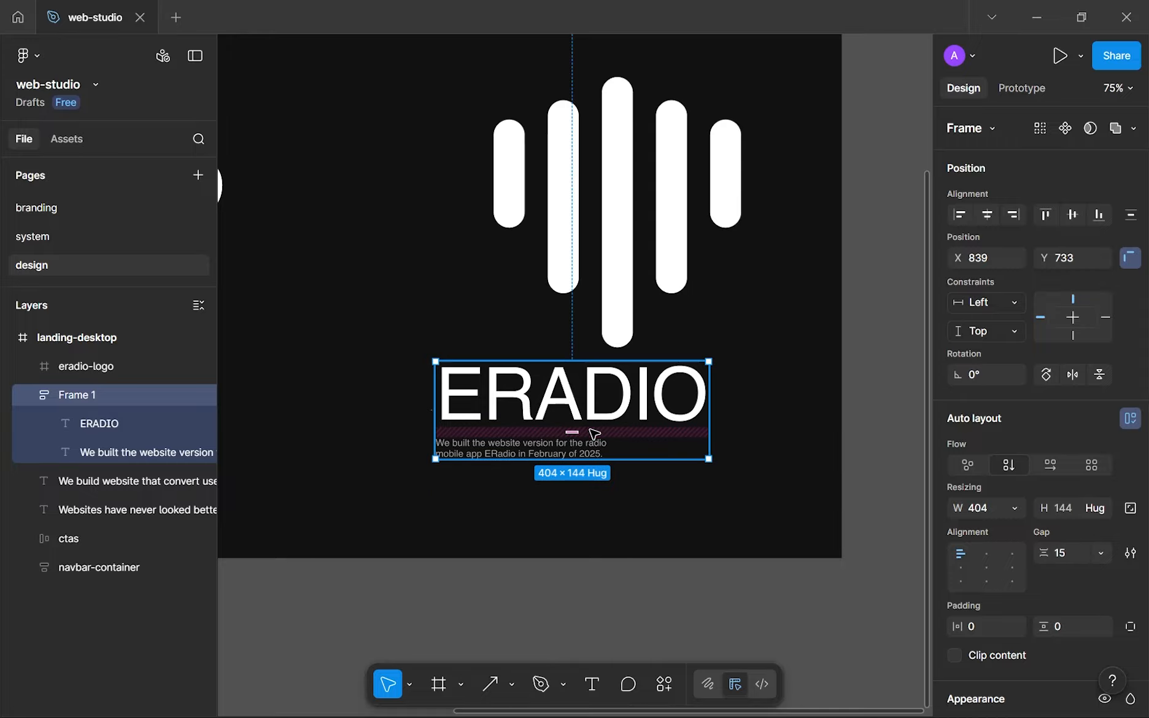
{"action": "left_click", "coordinate": [1074, 555]}
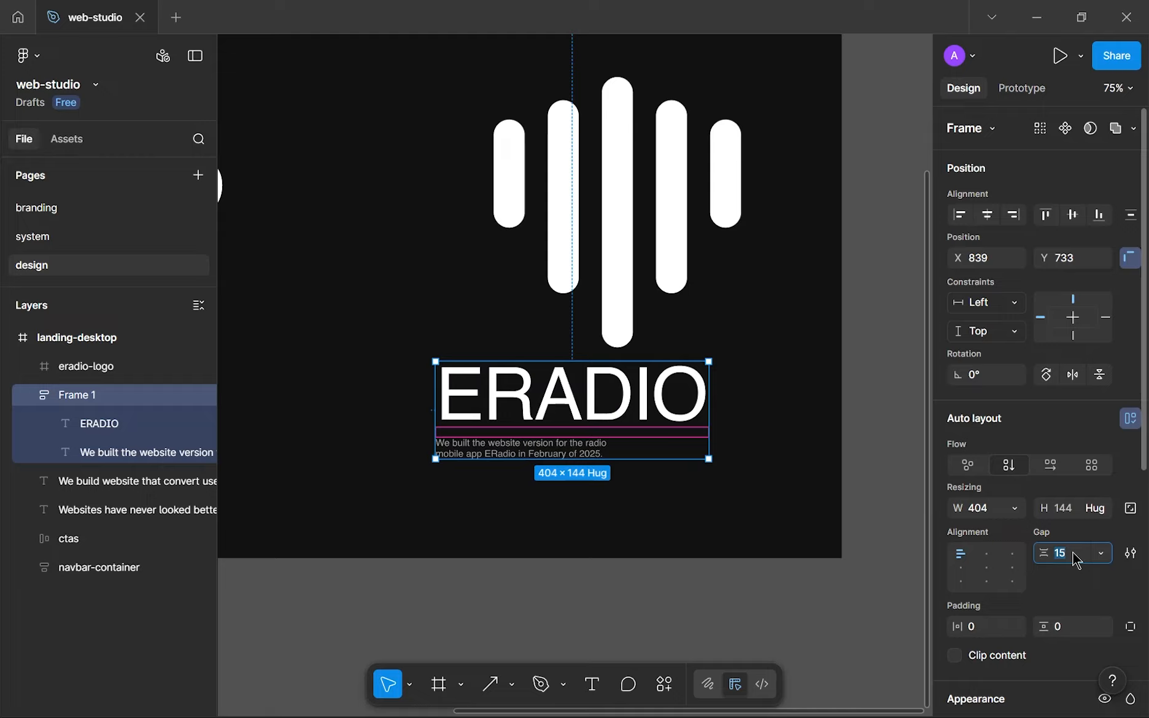
{"action": "left_click", "coordinate": [739, 569]}
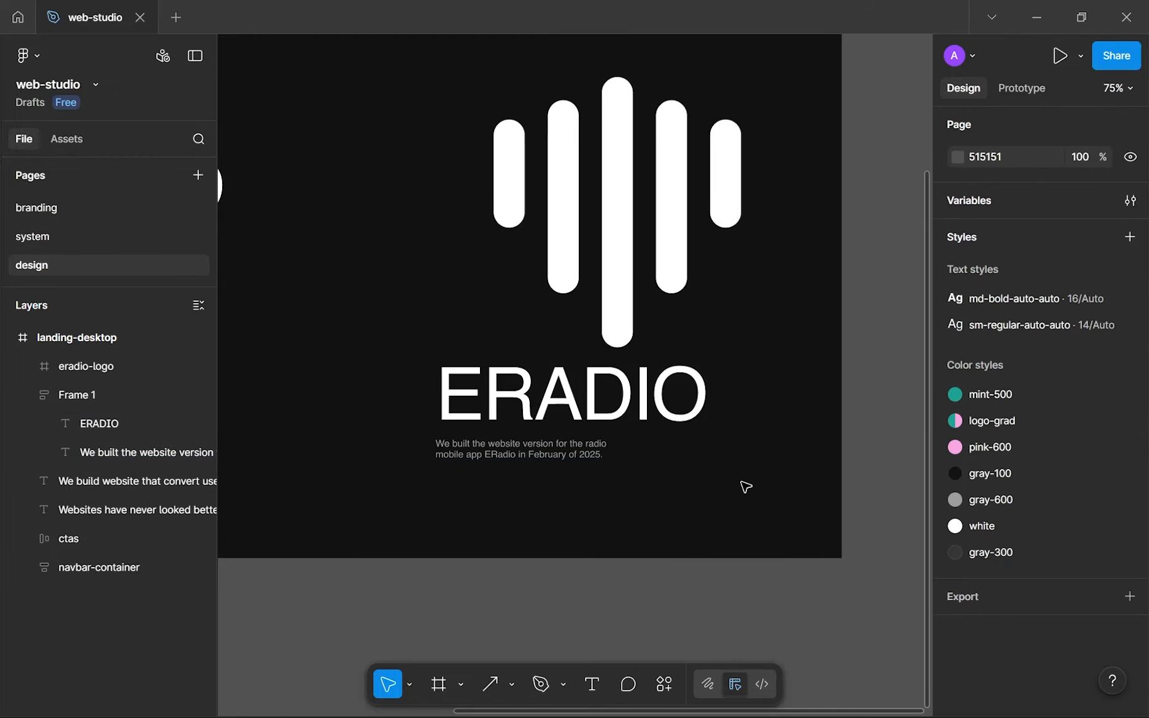
Align the auto layout's contents to its top right and right-align the description text
{"action": "left_click", "coordinate": [624, 406]}
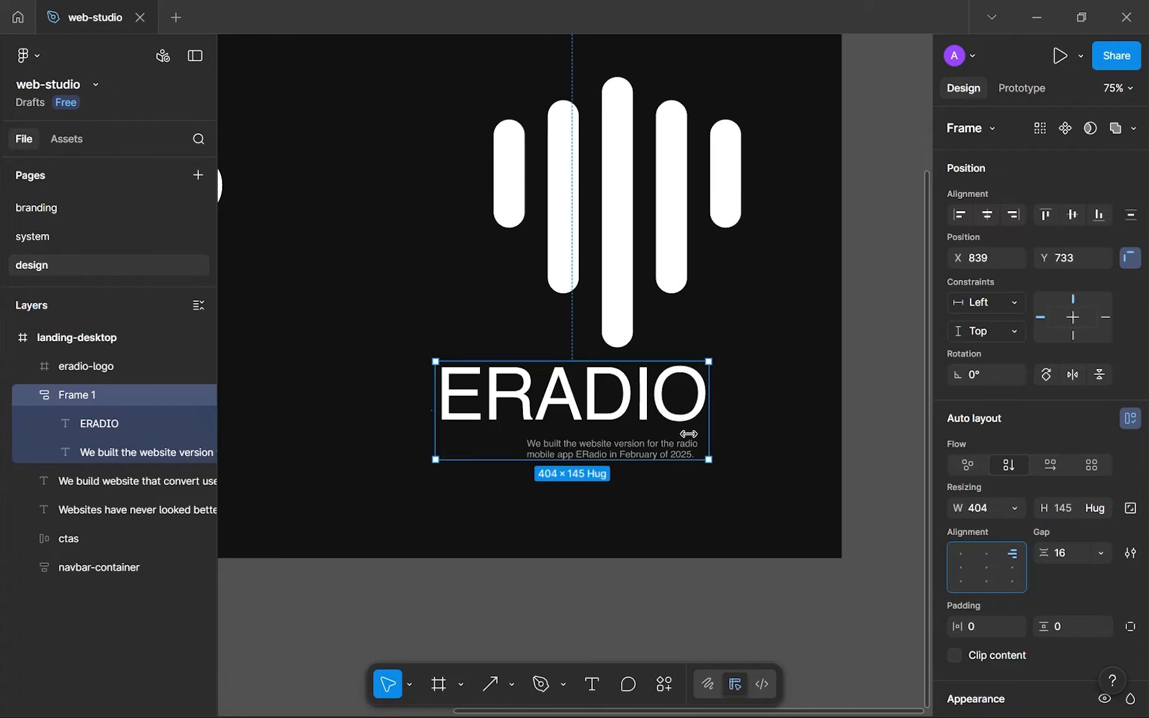
{"action": "left_click", "coordinate": [677, 408]}
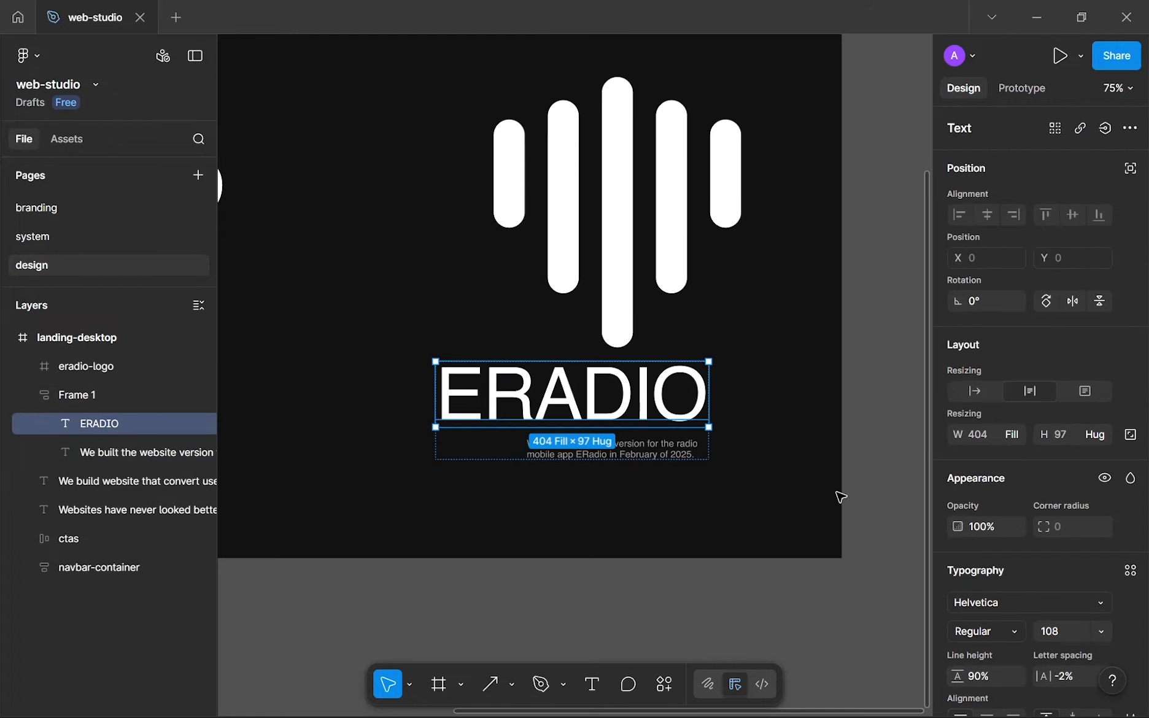
{"action": "scroll", "coordinate": [1013, 509], "scroll_direction": "down", "scroll_amount": 5}
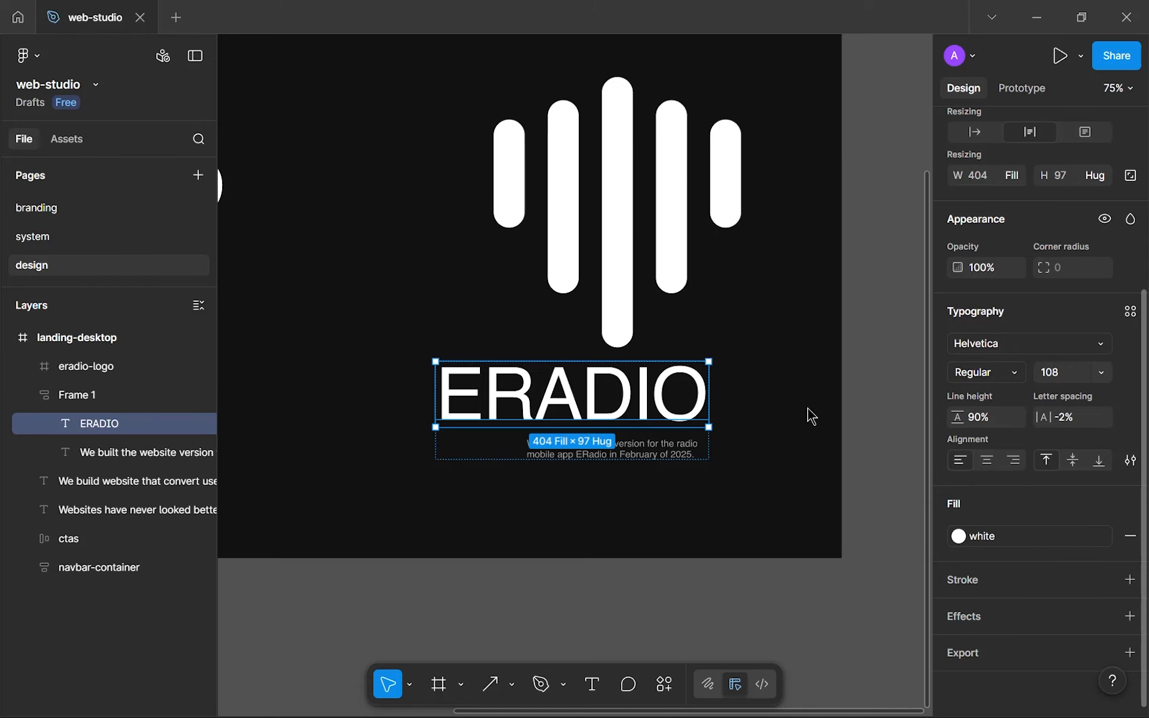
{"action": "left_click", "coordinate": [614, 449]}
{"action": "left_click", "coordinate": [1019, 459]}
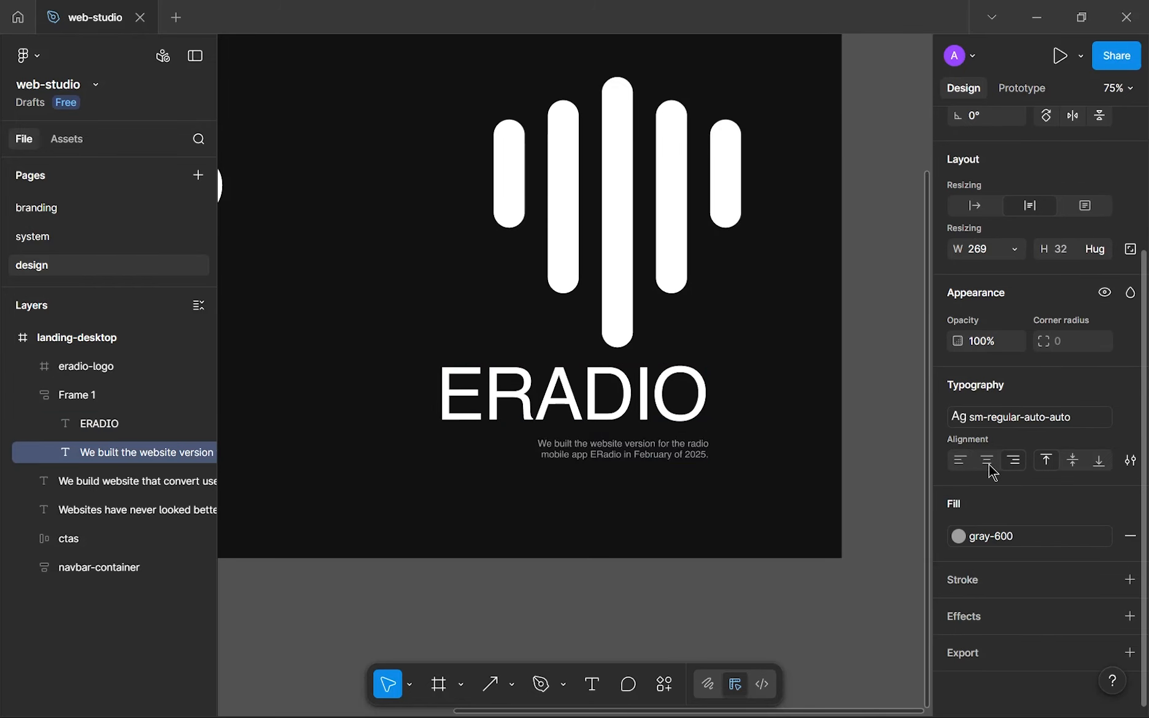
Widen the right-aligned project description to about 330
{"action": "left_click_drag", "start_coordinate": [521, 450], "coordinate": [483, 450]}
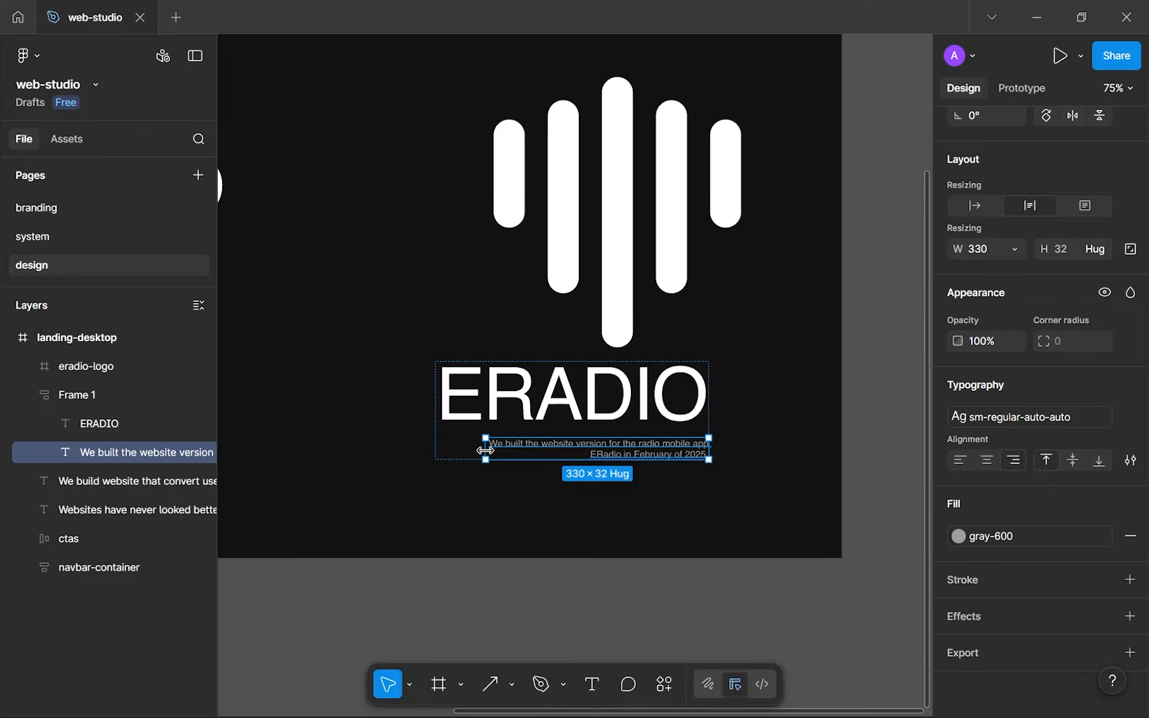
{"action": "left_click", "coordinate": [531, 480]}
{"action": "scroll", "coordinate": [534, 484], "scroll_direction": "down", "scroll_amount": 3, "text": "ctrl"}
{"action": "scroll", "coordinate": [536, 487], "scroll_direction": "down", "scroll_amount": 3, "text": "ctrl"}
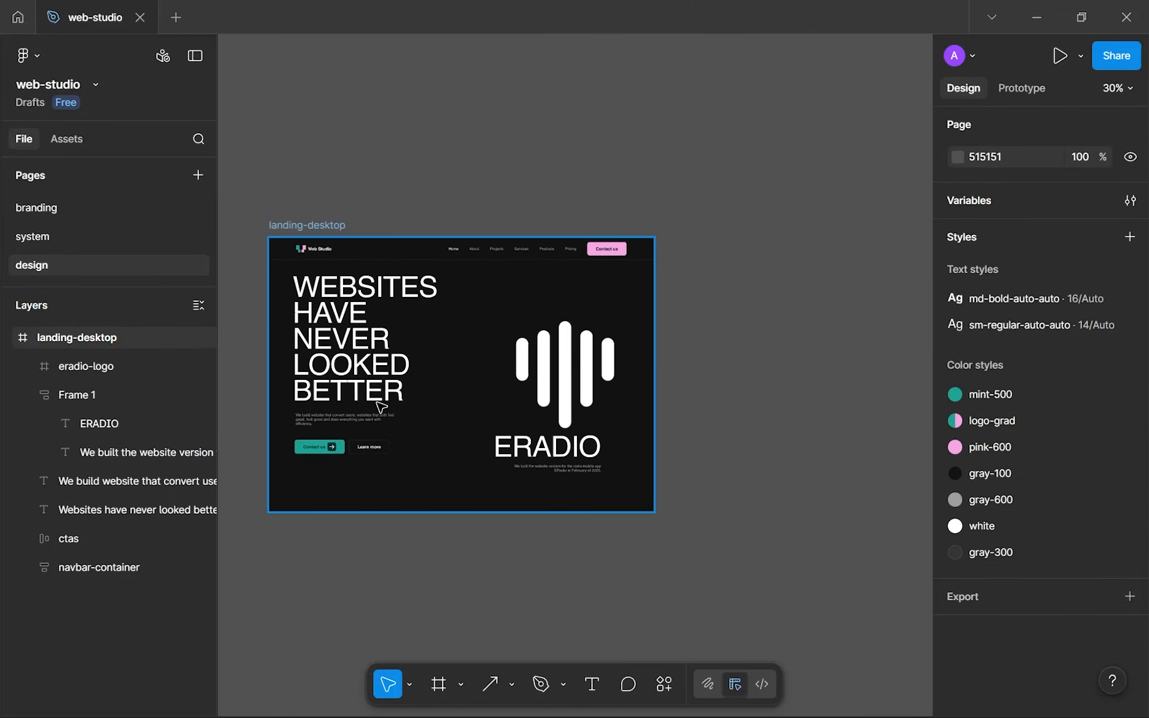
Try widening the hero paragraph to about 727, and undo the change
{"action": "scroll", "coordinate": [381, 405], "scroll_direction": "up", "scroll_amount": 4, "text": "ctrl"}
{"action": "scroll", "coordinate": [465, 391], "scroll_direction": "left", "scroll_amount": 2}
{"action": "left_click", "coordinate": [485, 382]}
{"action": "left_click_drag", "start_coordinate": [582, 377], "coordinate": [768, 379]}
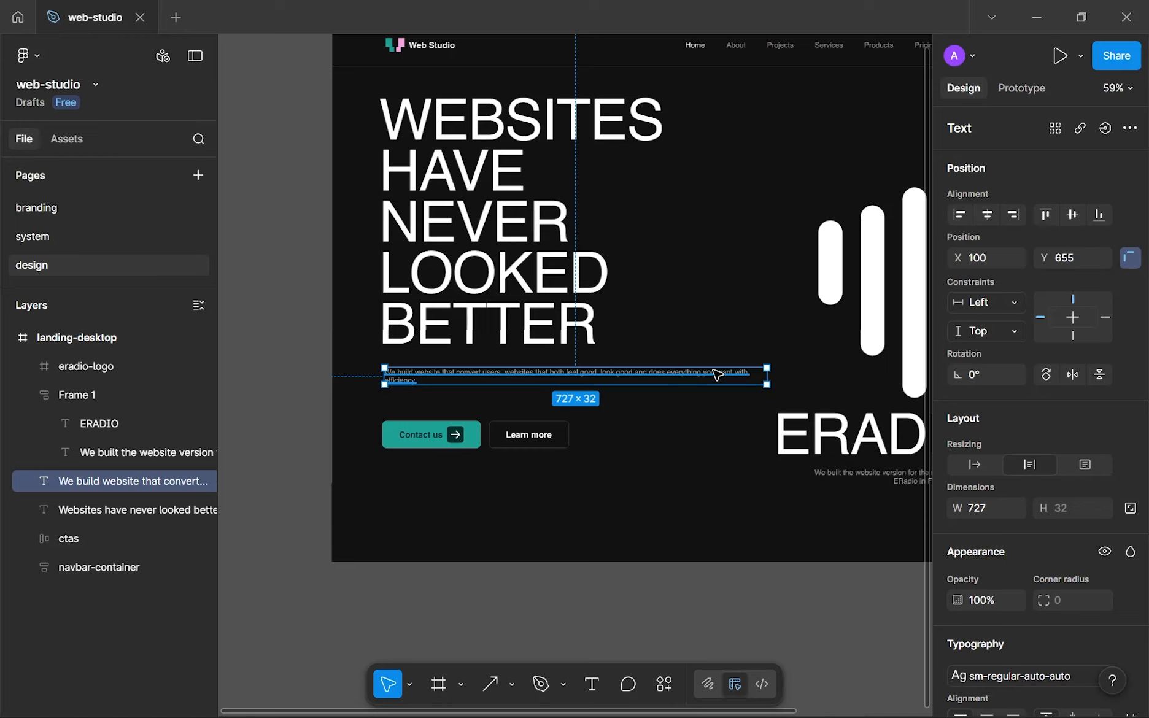
{"action": "key", "text": "ctrl+z"}
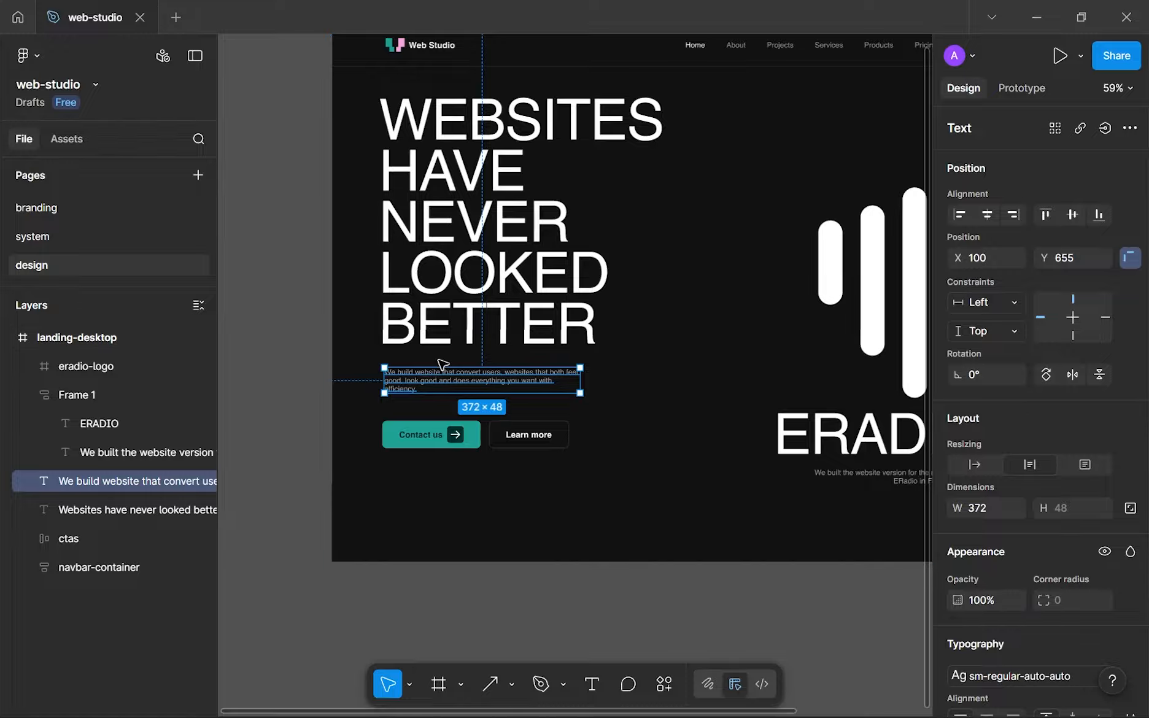
{"action": "left_click", "coordinate": [606, 402]}
Move the frame with the ERADIO title and description to about X 906, Y 773, centred below the logo
{"action": "scroll", "coordinate": [606, 403], "scroll_direction": "up", "scroll_amount": 5}
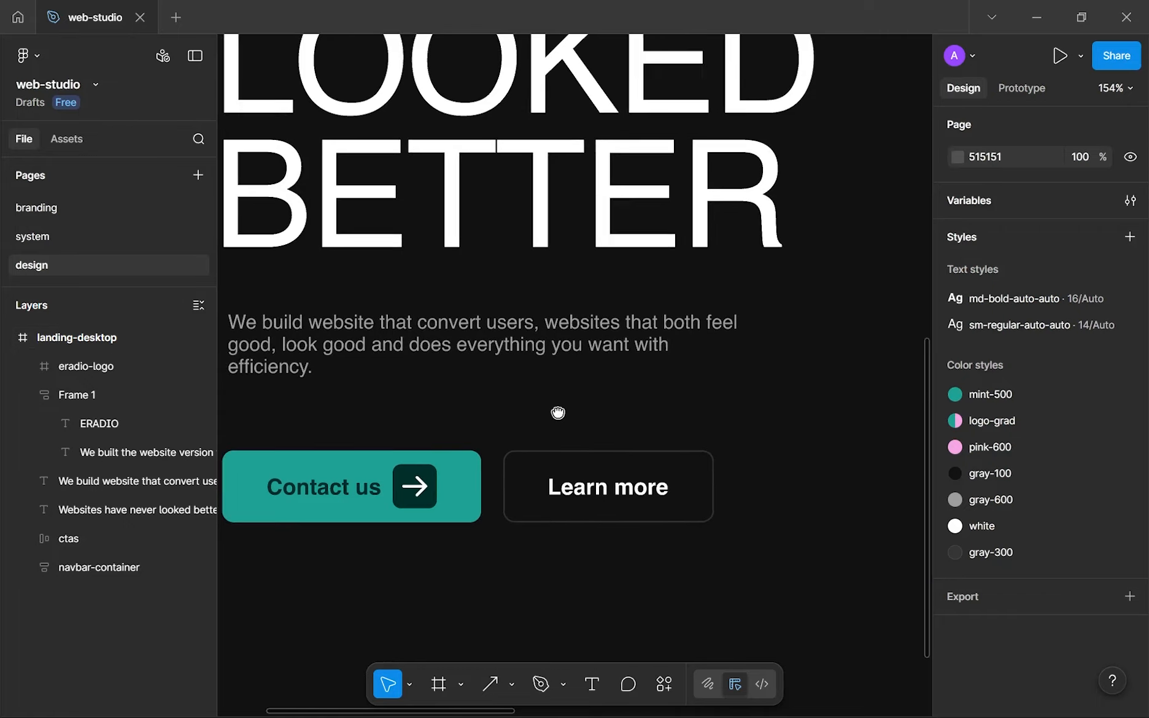
{"action": "key", "text": "shift+1"}
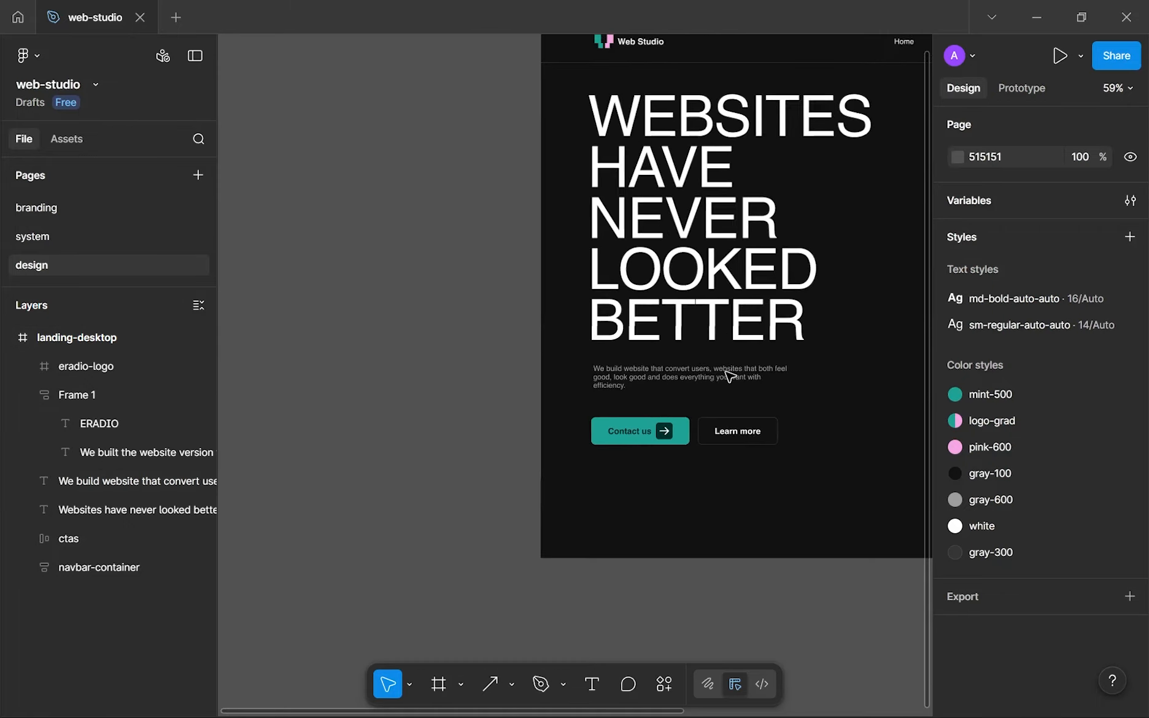
{"action": "left_click_drag", "start_coordinate": [738, 391], "coordinate": [557, 411]}
{"action": "scroll", "coordinate": [556, 413], "scroll_direction": "up", "scroll_amount": 1}
{"action": "left_click_drag", "start_coordinate": [632, 456], "coordinate": [674, 480]}
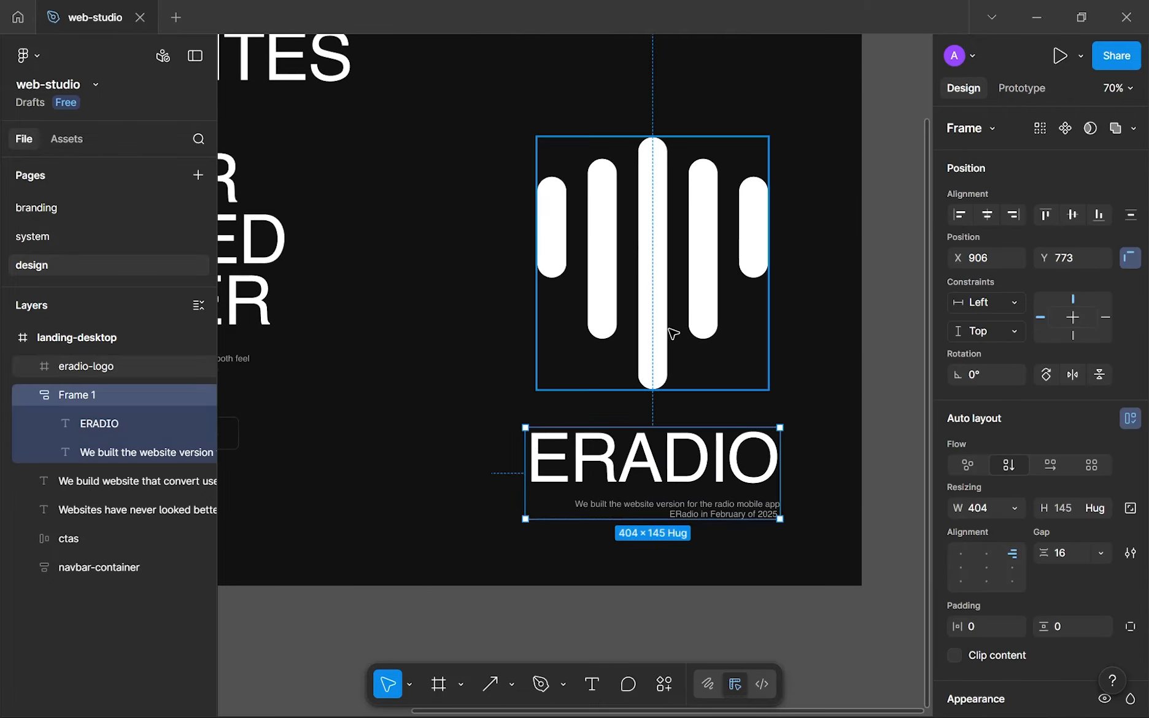
Reposition the eradio-logo at X 857, Y 193 and the title-and-description frame at X 827, Y 668
{"action": "scroll", "coordinate": [673, 398], "scroll_direction": "down", "scroll_amount": 4}
{"action": "left_click_drag", "start_coordinate": [690, 370], "coordinate": [662, 374]}
{"action": "scroll", "coordinate": [666, 340], "scroll_direction": "up", "scroll_amount": 4}
{"action": "scroll", "coordinate": [662, 376], "scroll_direction": "down", "scroll_amount": 3}
{"action": "scroll", "coordinate": [662, 376], "scroll_direction": "down", "scroll_amount": 4}
{"action": "left_click_drag", "start_coordinate": [729, 544], "coordinate": [698, 489]}
{"action": "left_click_drag", "start_coordinate": [556, 337], "coordinate": [677, 500]}
{"action": "left_click", "coordinate": [731, 416]}
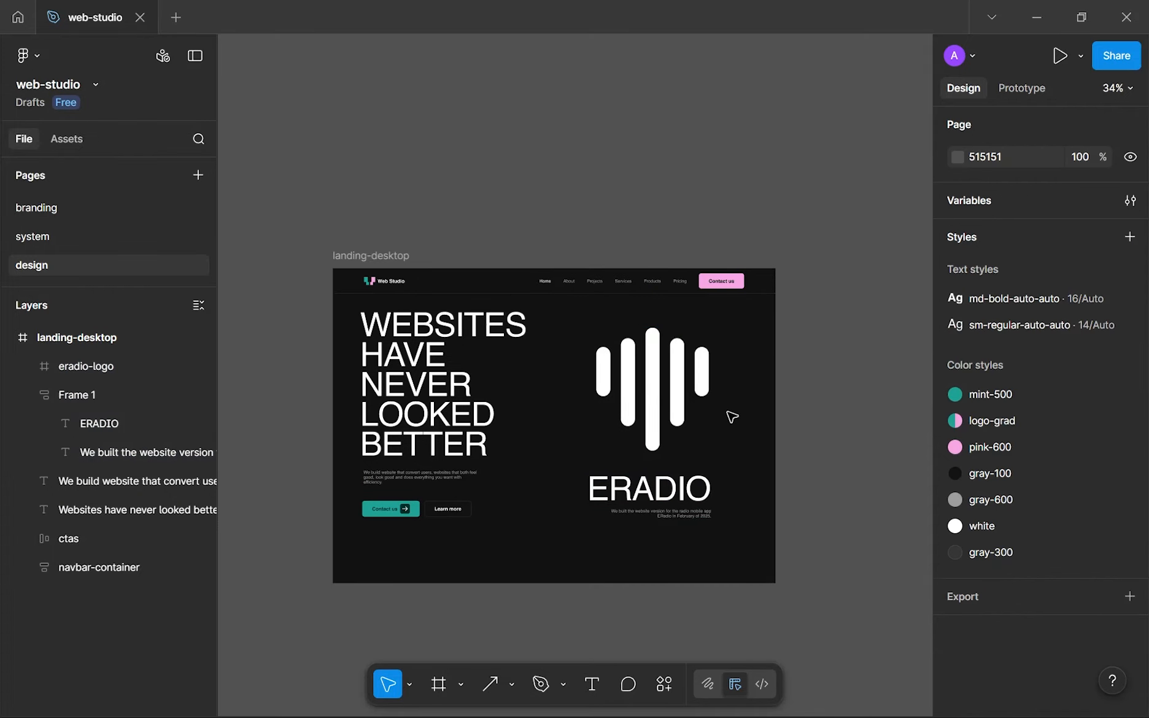
Rename the auto layout frame holding the ERADIO title and description as project-info
{"action": "left_click", "coordinate": [685, 374]}
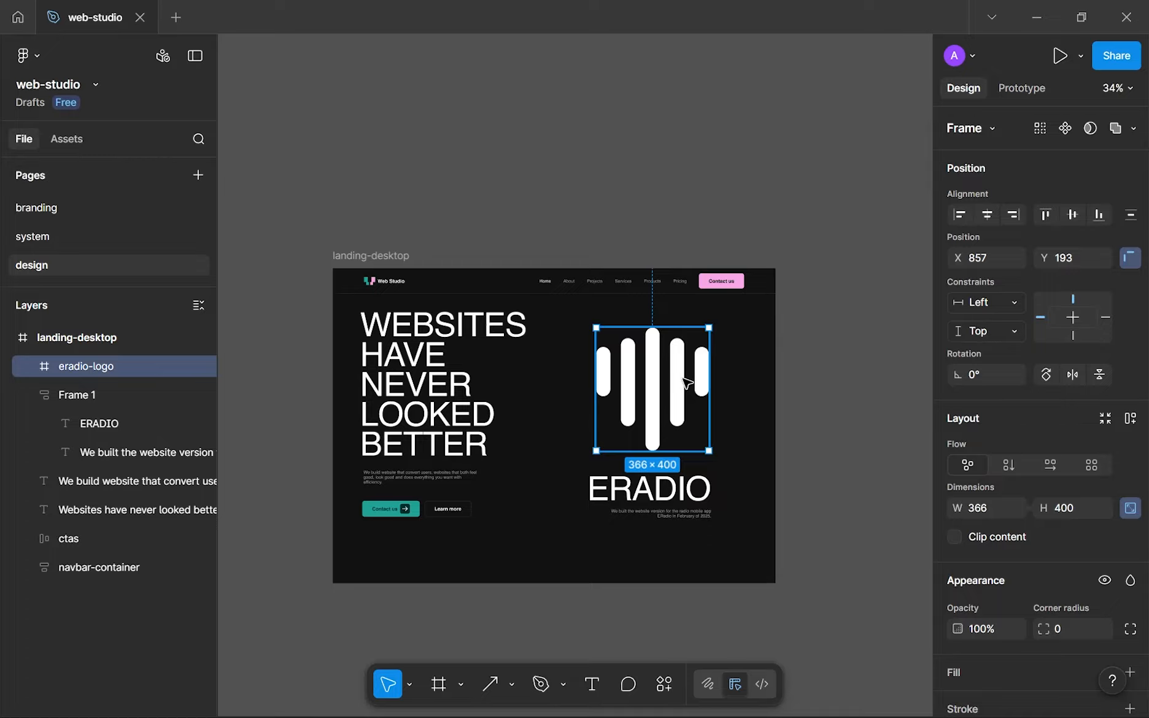
{"action": "left_click", "coordinate": [731, 362]}
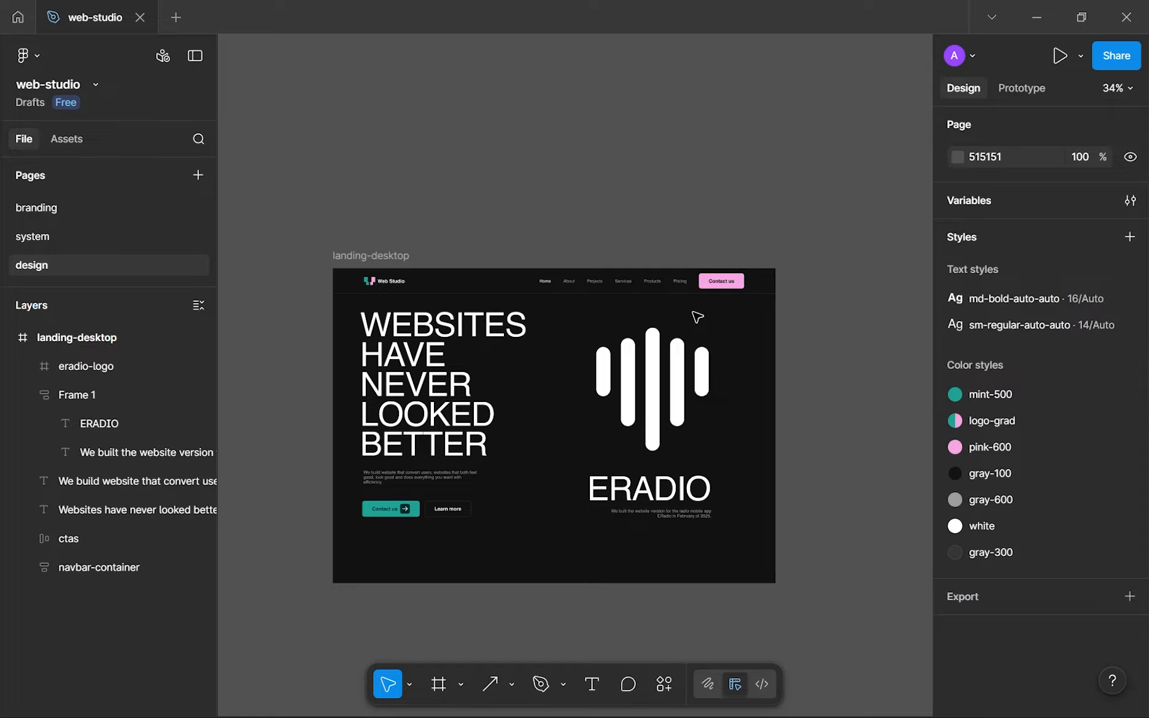
{"action": "double_click", "coordinate": [108, 399]}
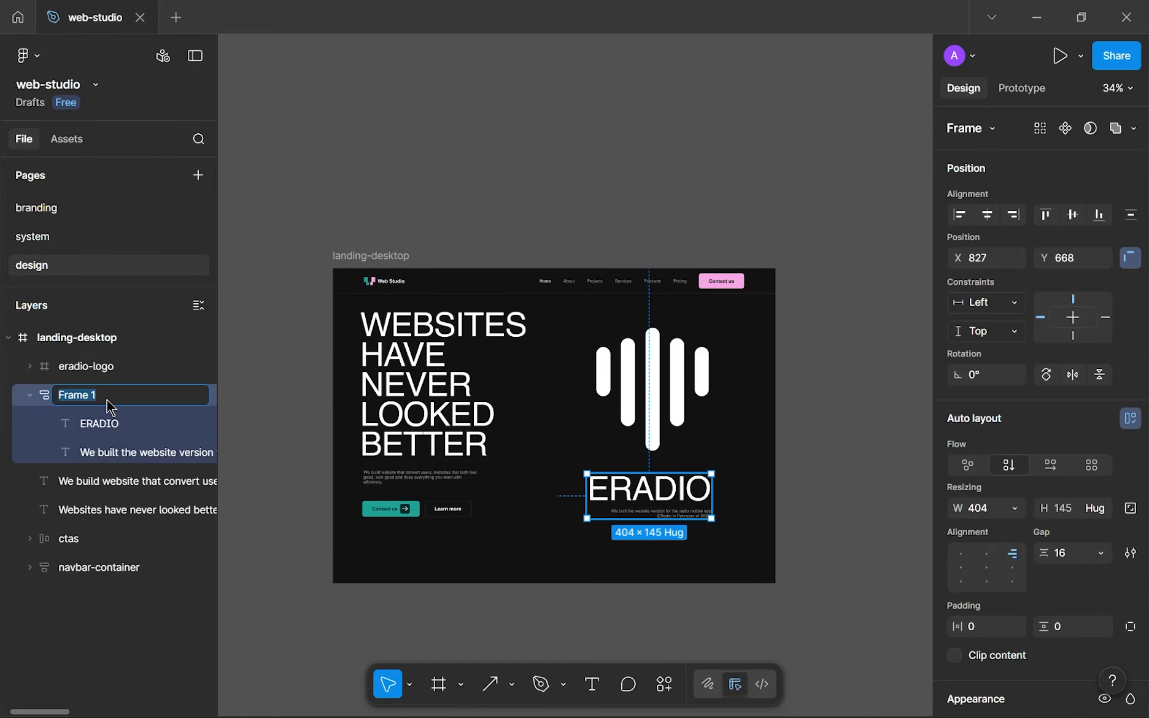
{"action": "type", "text": "company-in"}
{"action": "key", "text": "ctrl+BackSpace"}
{"action": "key", "text": "ctrl+BackSpace"}
{"action": "type", "text": "project-info"}
{"action": "key", "text": "Return"}
{"action": "left_click", "coordinate": [656, 398]}
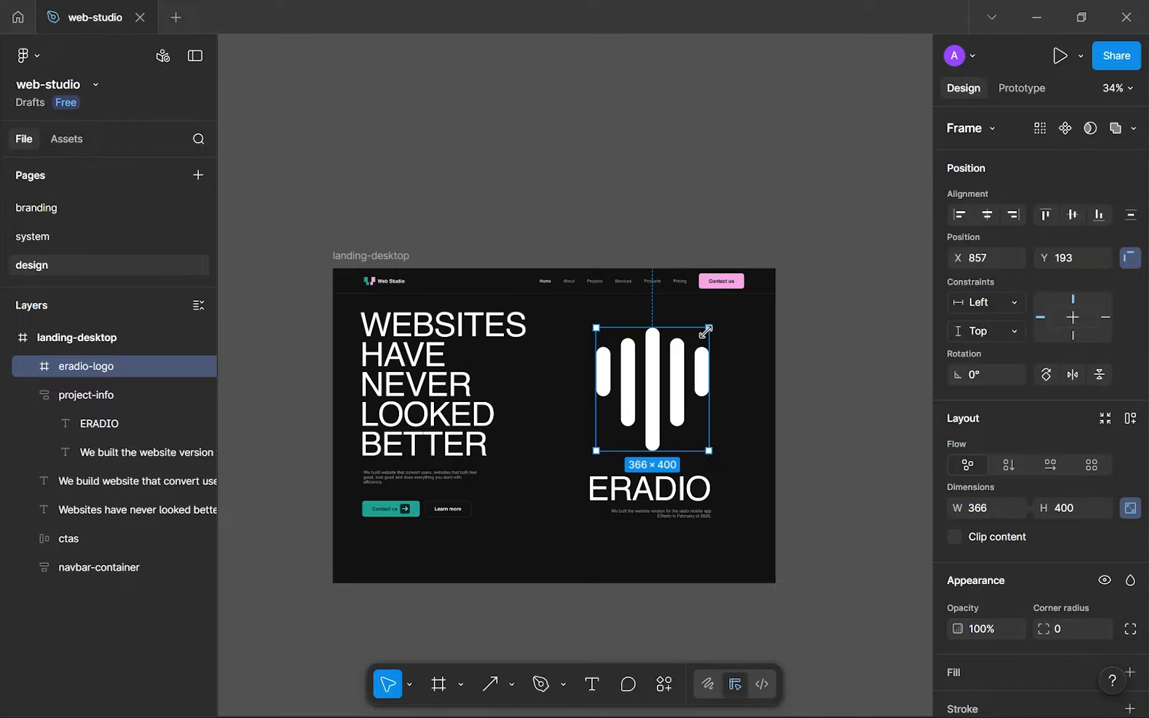
{"action": "scroll", "coordinate": [705, 332], "scroll_direction": "up", "scroll_amount": 4}
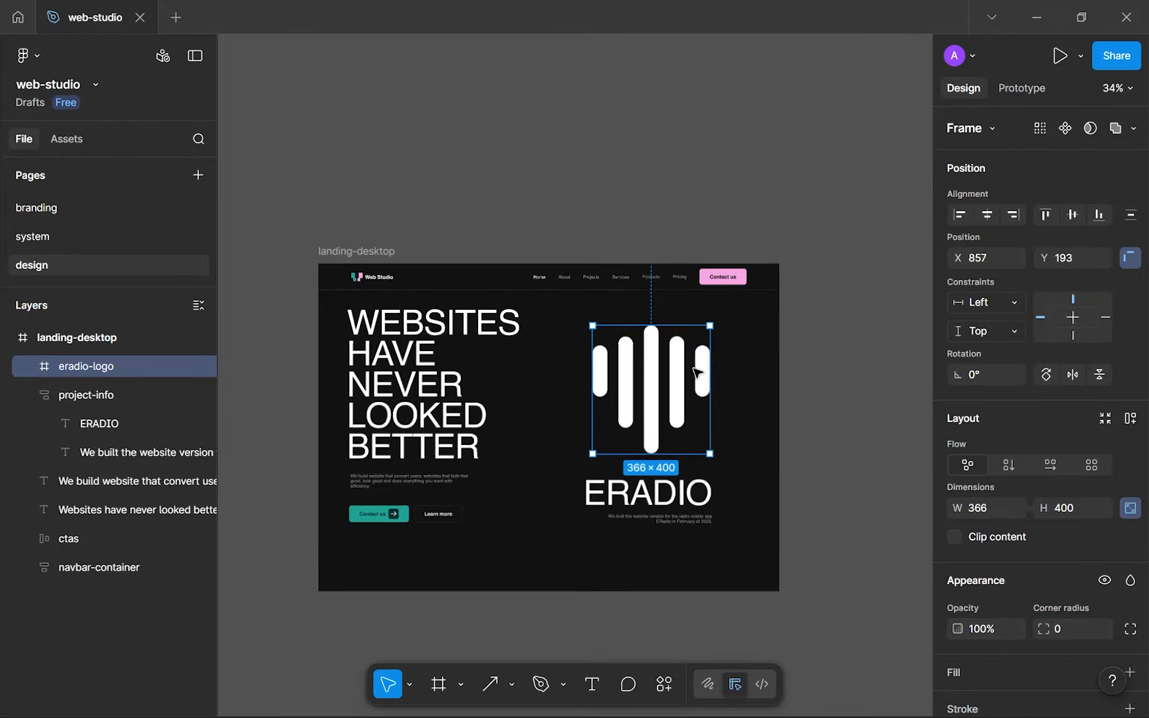
{"action": "scroll", "coordinate": [749, 330], "scroll_direction": "down", "scroll_amount": 2}
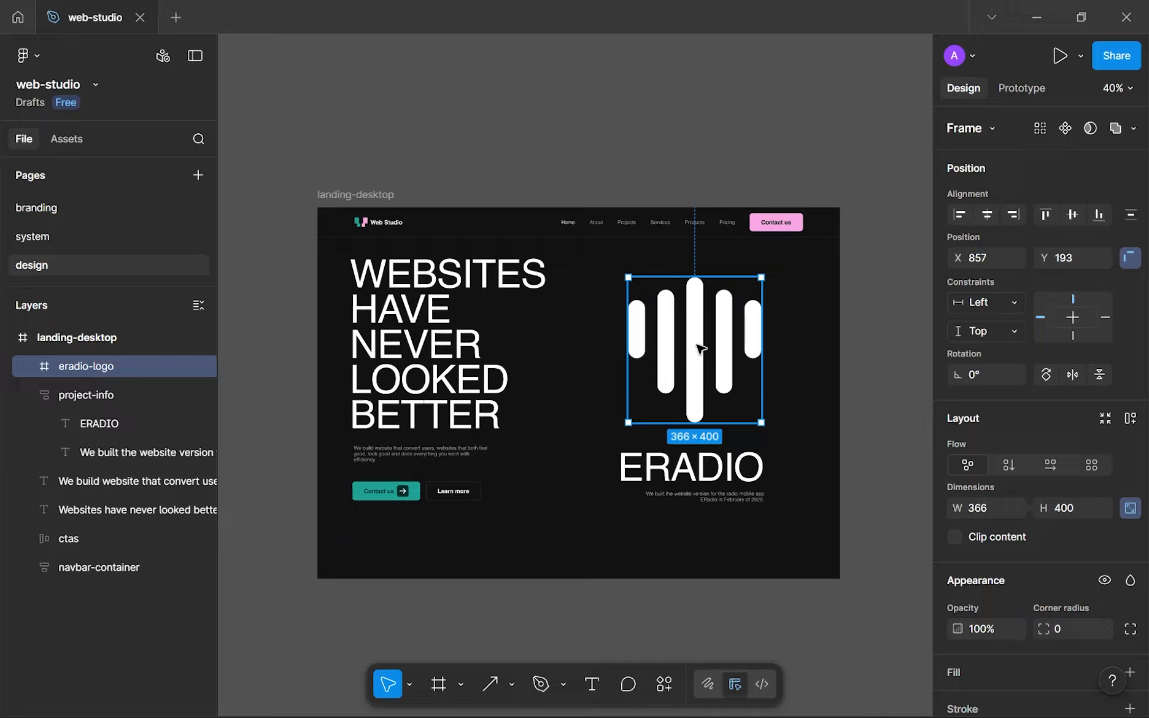
{"action": "left_click", "coordinate": [612, 348]}
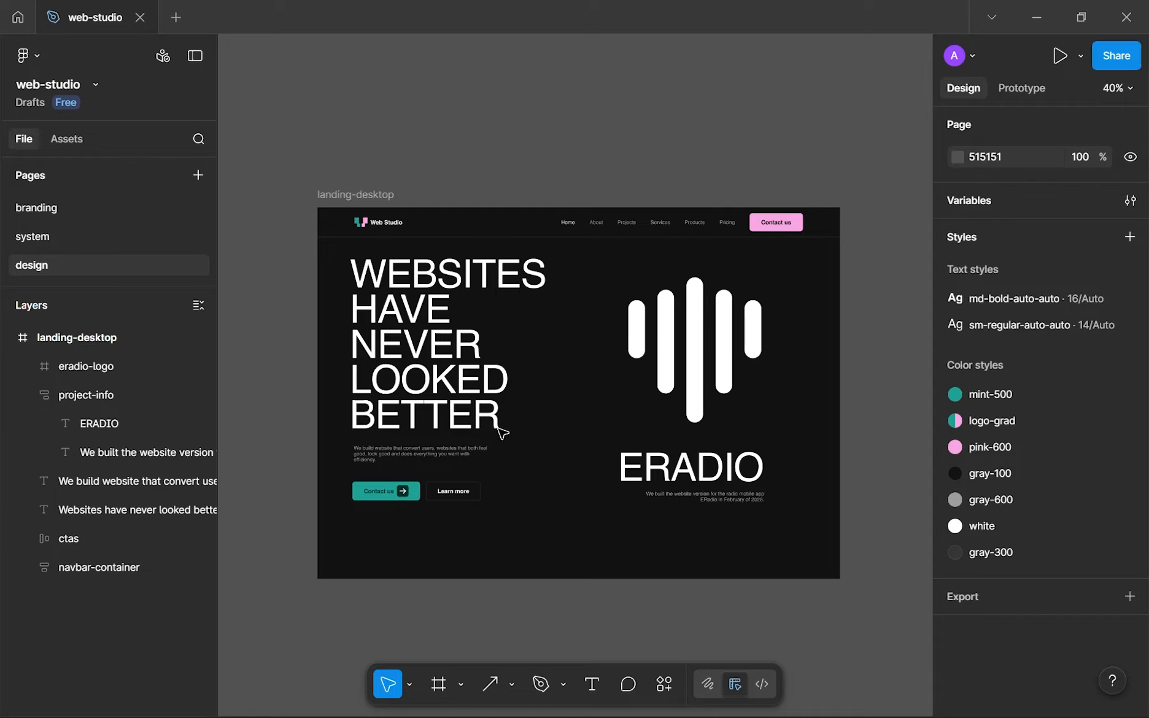
Duplicate the arrow from the hero's Contact us button and place the copy in the space between the heading and the ERadio logo
{"action": "scroll", "coordinate": [390, 501], "scroll_direction": "up", "scroll_amount": 5}
{"action": "left_click", "coordinate": [423, 481]}
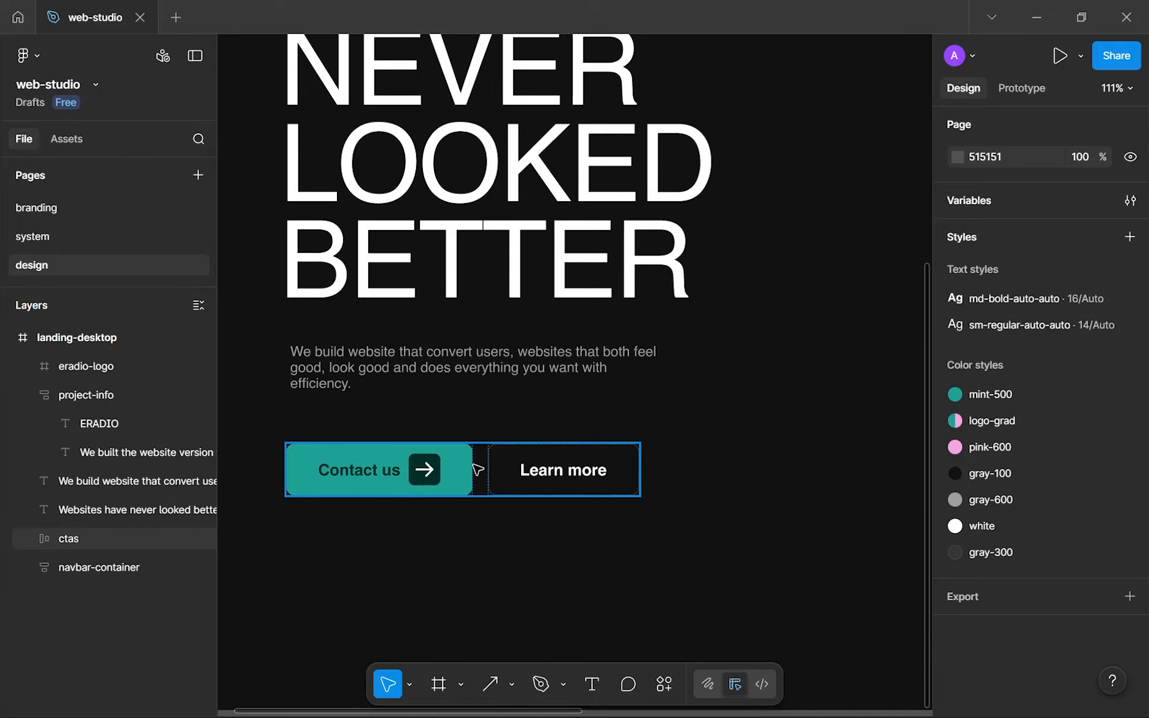
{"action": "scroll", "coordinate": [675, 409], "scroll_direction": "right", "scroll_amount": 3}
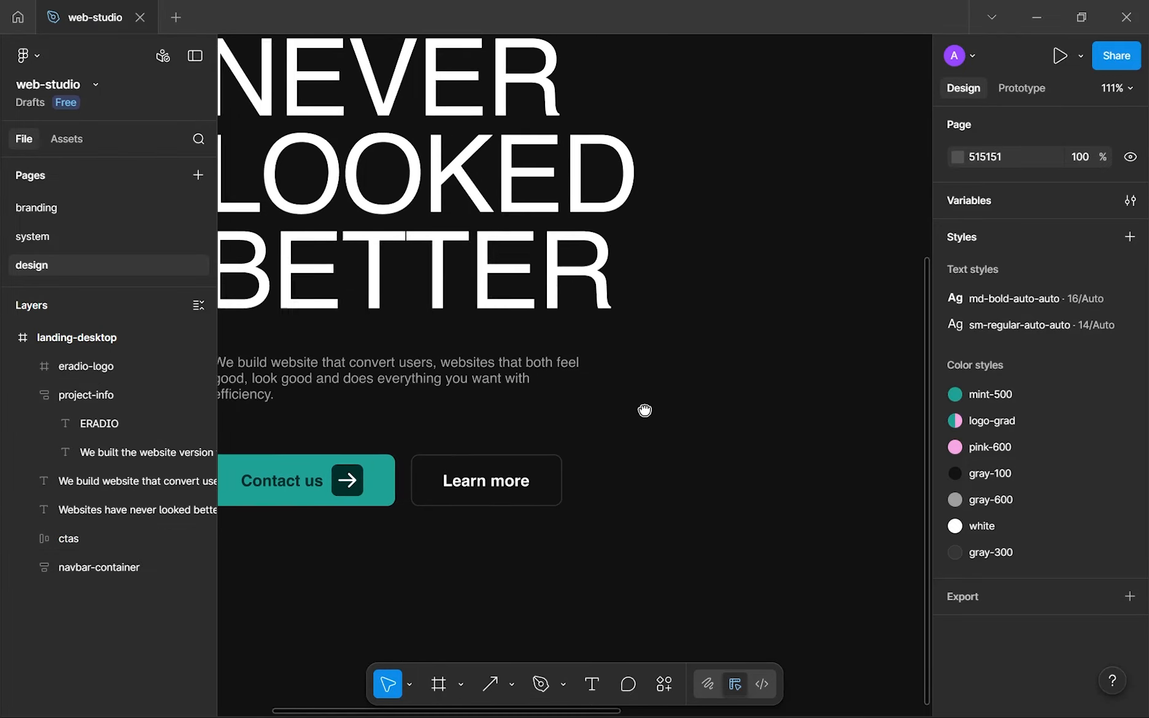
{"action": "left_click", "coordinate": [330, 482], "text": "ctrl"}
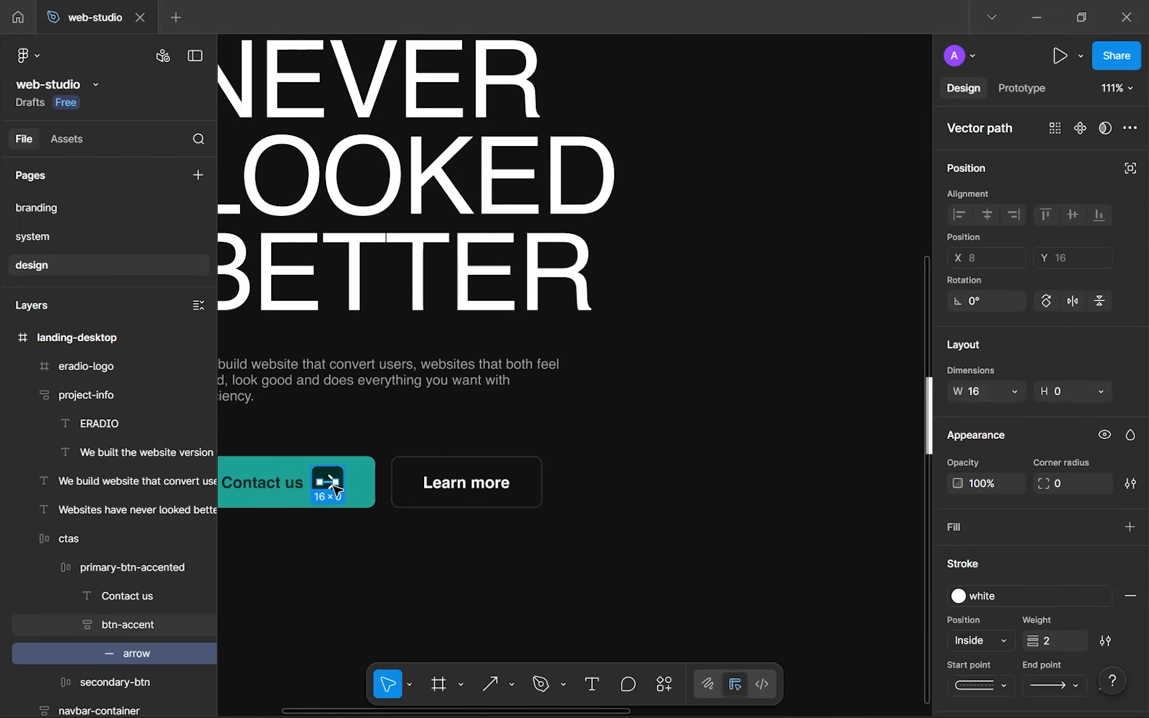
{"action": "left_click", "coordinate": [330, 481], "text": "ctrl"}
{"action": "left_click_drag", "start_coordinate": [331, 482], "coordinate": [801, 287]}
{"action": "scroll", "coordinate": [694, 344], "scroll_direction": "up", "scroll_amount": 2}
{"action": "left_click_drag", "start_coordinate": [798, 290], "coordinate": [589, 388]}
Rotate the copied arrow to 45° and lengthen it to about 66
{"action": "left_click", "coordinate": [986, 373]}
{"action": "key", "text": "Return"}
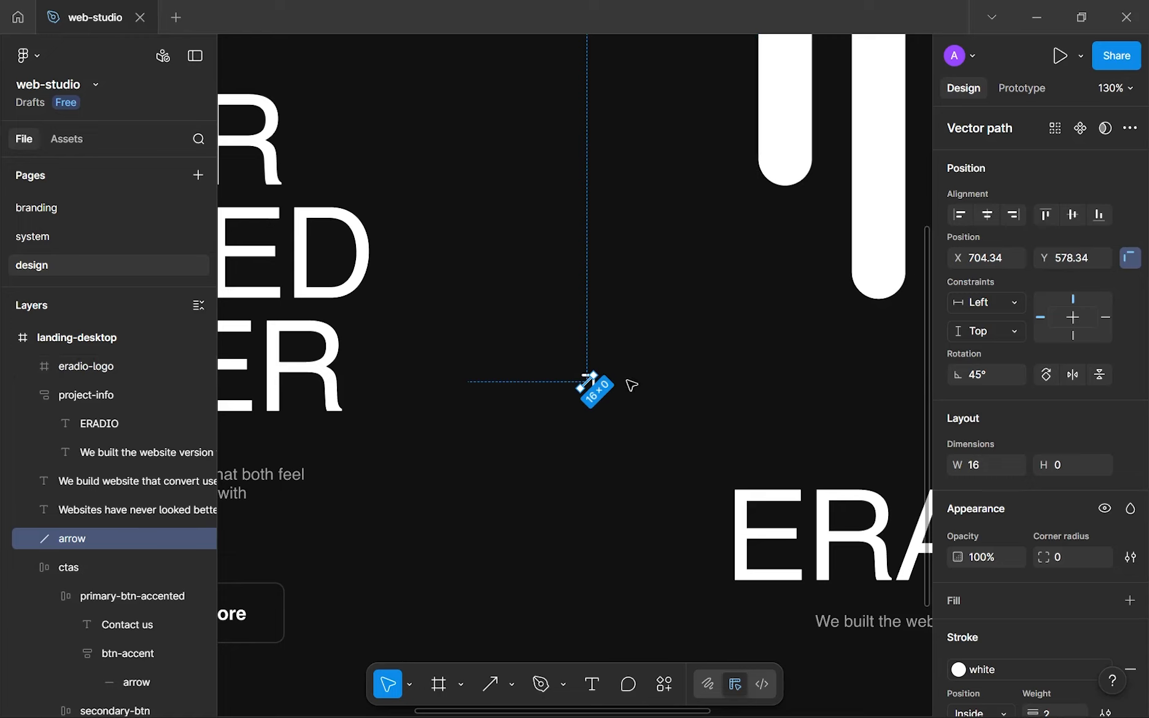
{"action": "left_click_drag", "start_coordinate": [595, 387], "coordinate": [636, 439]}
{"action": "key", "text": "ctrl+z"}
{"action": "scroll", "coordinate": [614, 402], "scroll_direction": "up", "scroll_amount": 5}
{"action": "left_click_drag", "start_coordinate": [549, 310], "coordinate": [722, 179]}
{"action": "scroll", "coordinate": [724, 181], "scroll_direction": "down", "scroll_amount": 5}
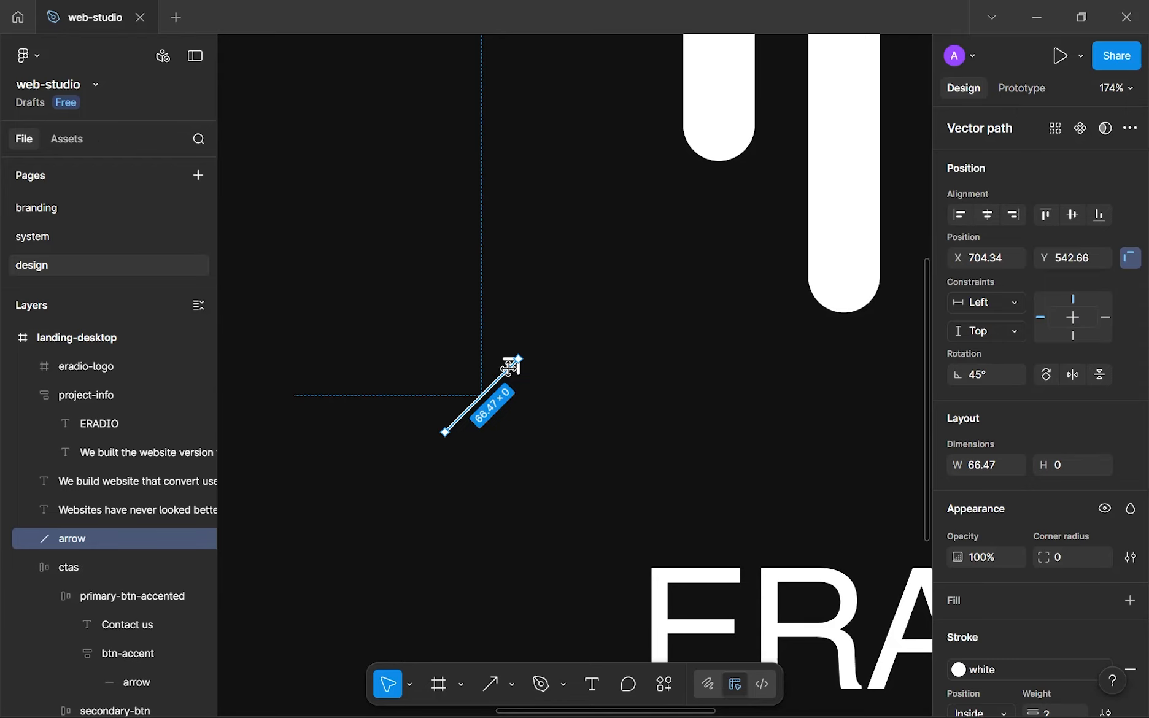
Set the enlarged arrow's stroke weight to 8
{"action": "left_click", "coordinate": [1062, 477]}
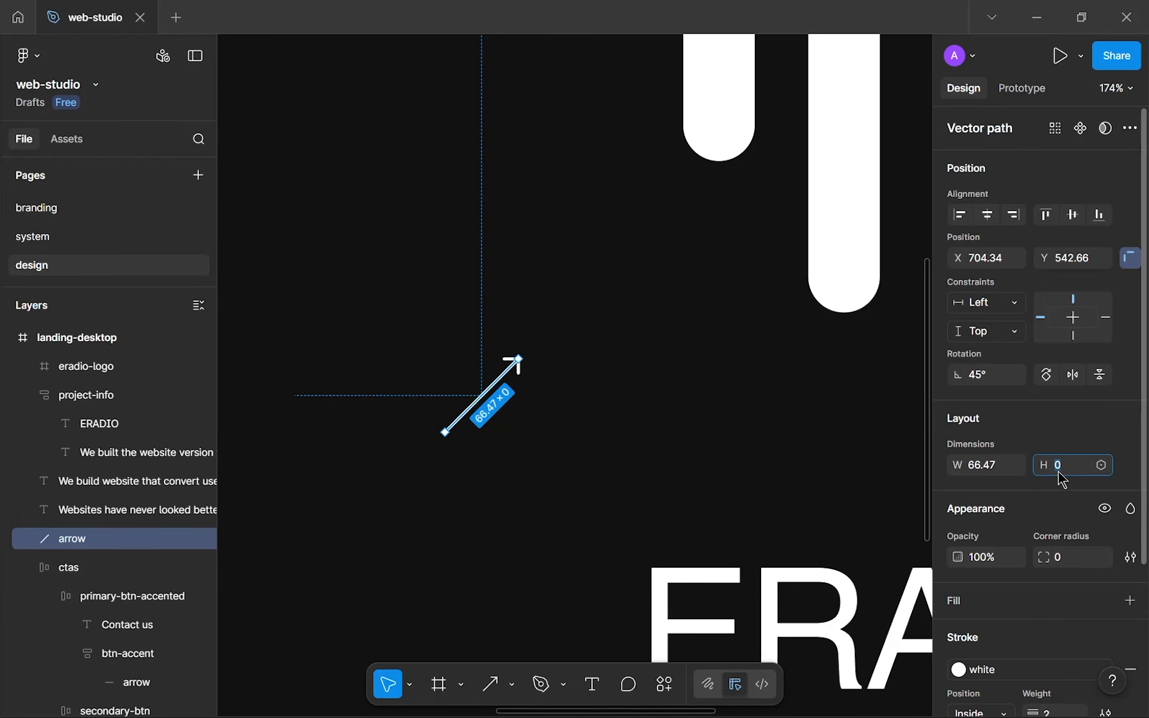
{"action": "scroll", "coordinate": [1062, 477], "scroll_direction": "down", "scroll_amount": 3}
{"action": "left_click", "coordinate": [1047, 539]}
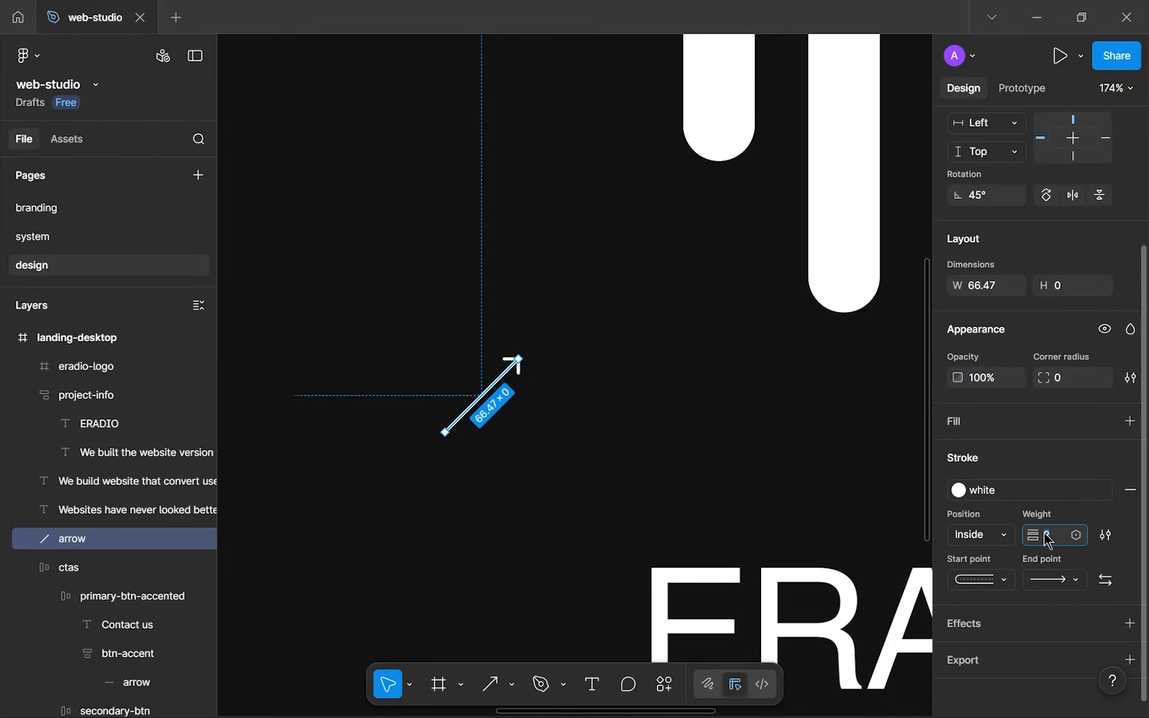
{"action": "type", "text": "8"}
{"action": "key", "text": "Return"}
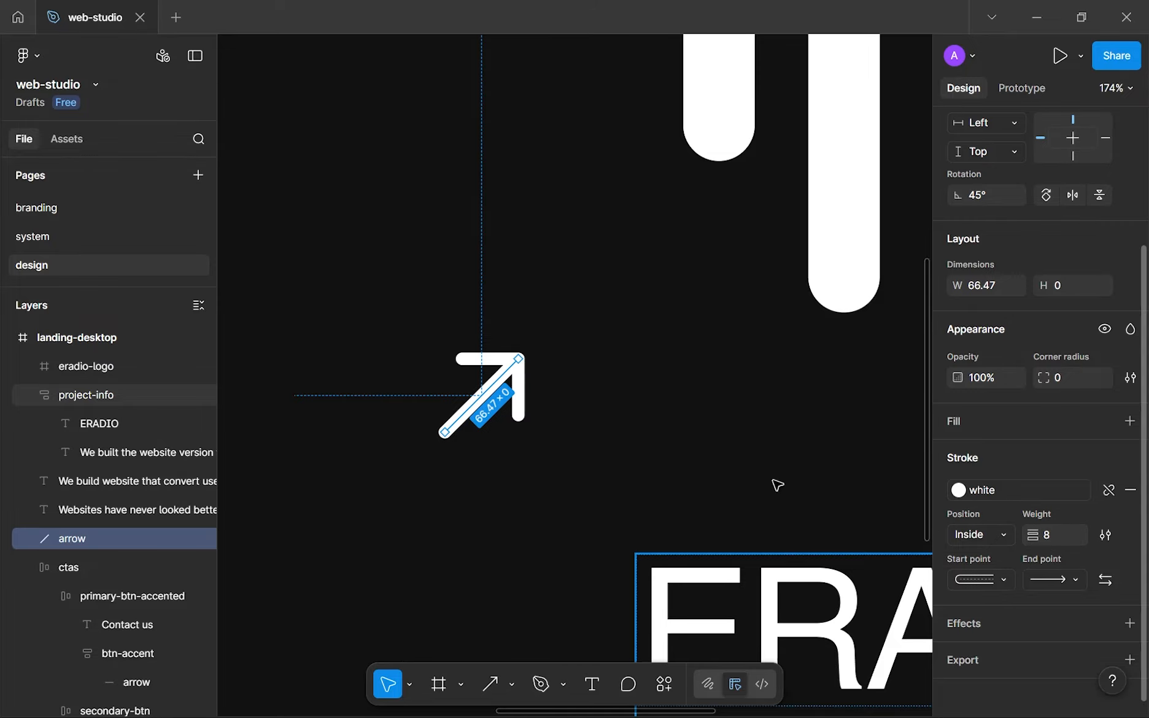
Shorten the enlarged arrow and try a length of 30
{"action": "scroll", "coordinate": [462, 379], "scroll_direction": "down", "scroll_amount": 5}
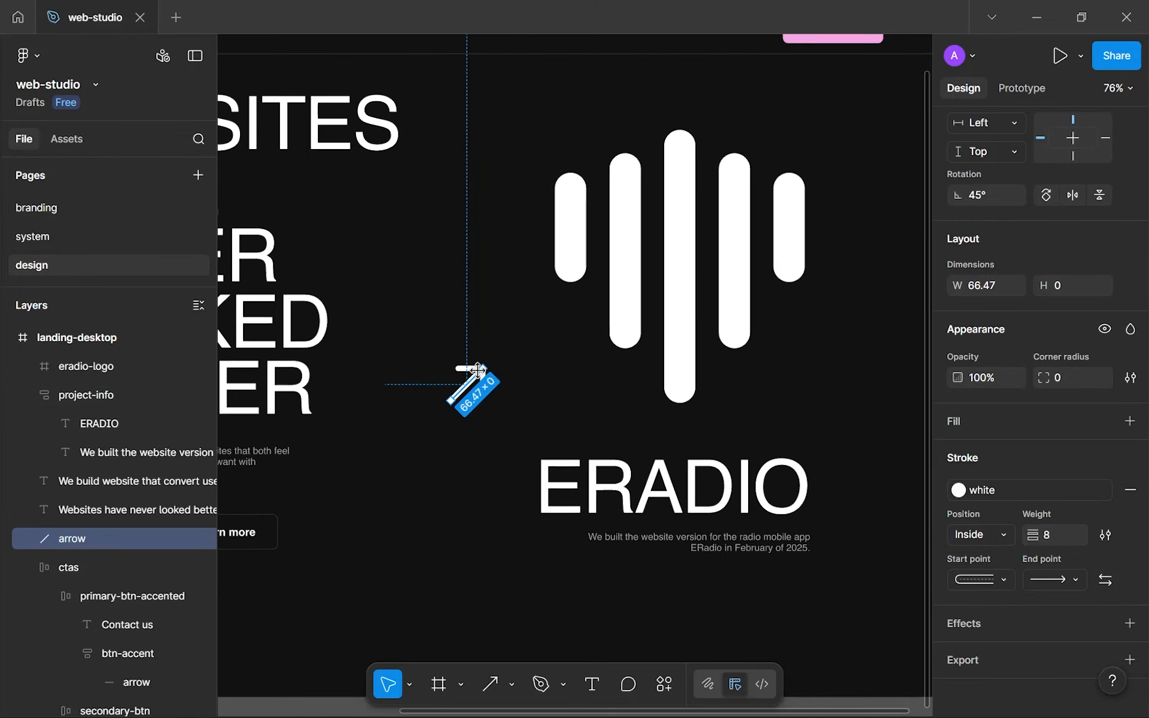
{"action": "scroll", "coordinate": [462, 384], "scroll_direction": "up", "scroll_amount": 2}
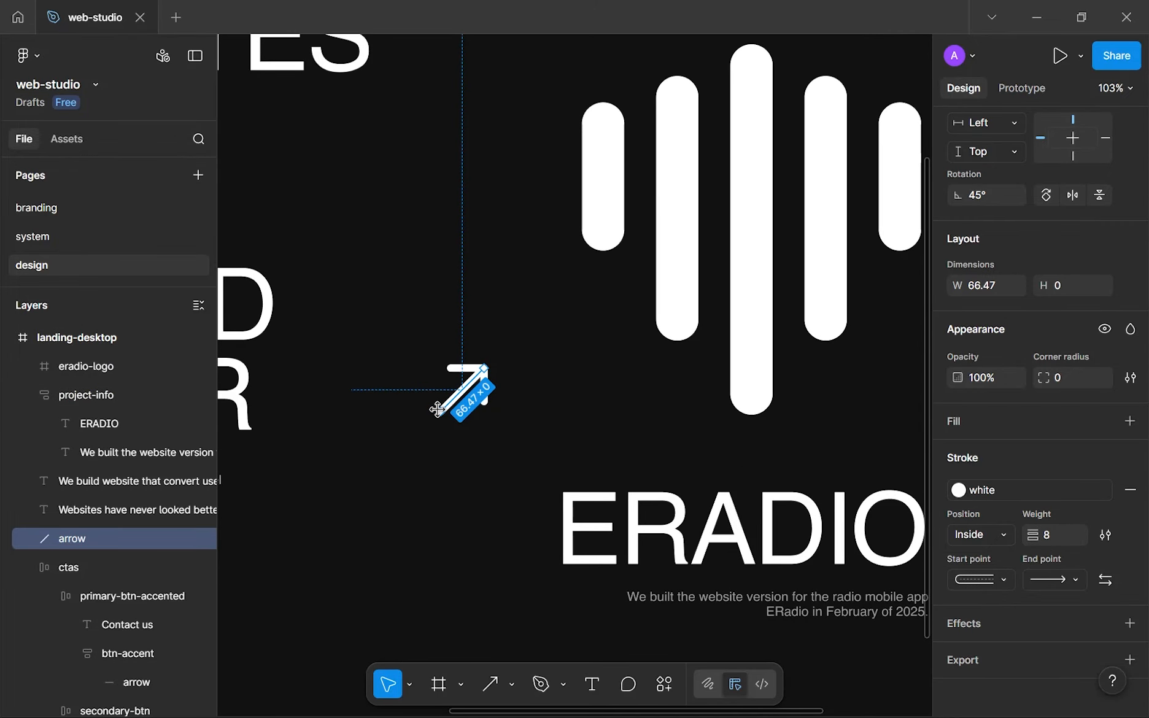
{"action": "left_click_drag", "start_coordinate": [438, 409], "coordinate": [450, 399]}
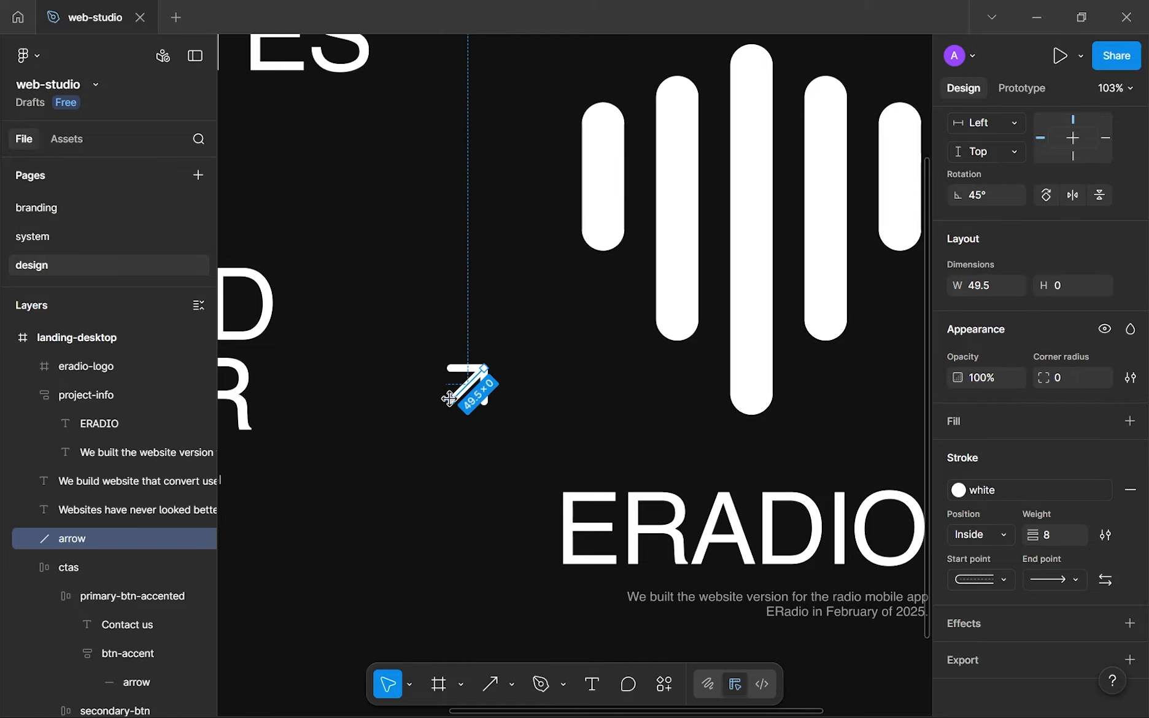
{"action": "left_click", "coordinate": [999, 288]}
{"action": "type", "text": "30"}
{"action": "key", "text": "Return"}
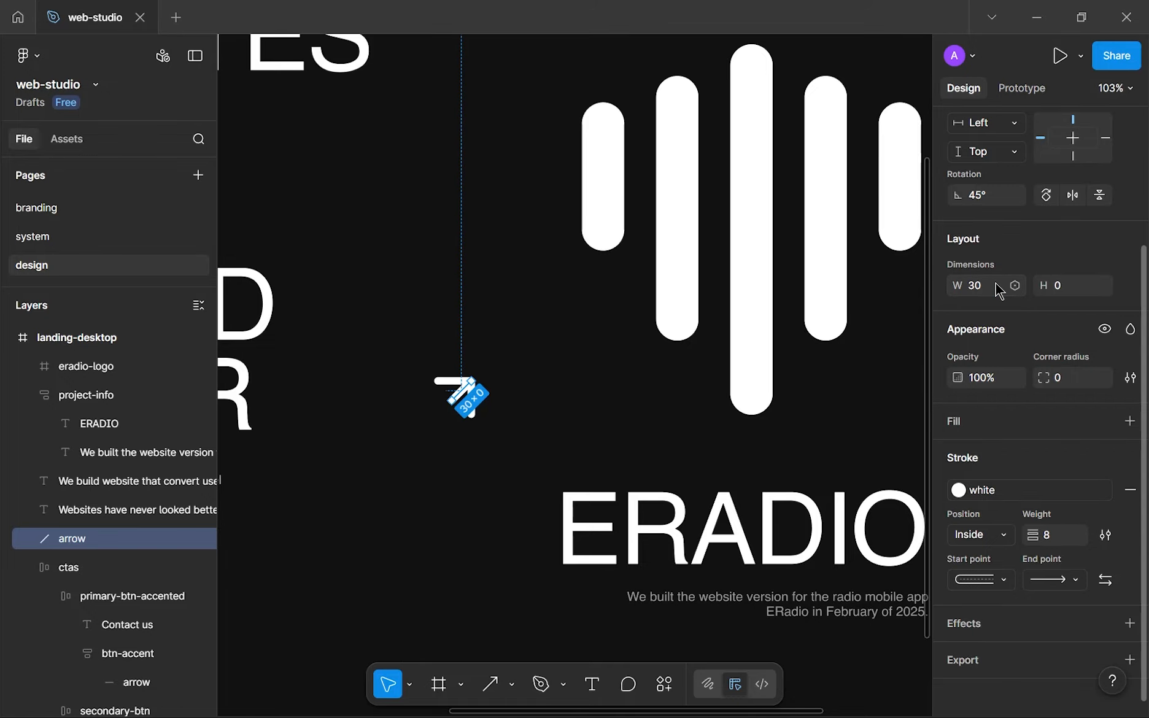
Stretch the arrow at its tip and set its length to exactly 50
{"action": "mouse_move", "coordinate": [478, 375]}
{"action": "left_mouse_down"}
{"action": "mouse_move", "coordinate": [496, 356]}
{"action": "mouse_move", "coordinate": [487, 366]}
{"action": "left_mouse_up"}
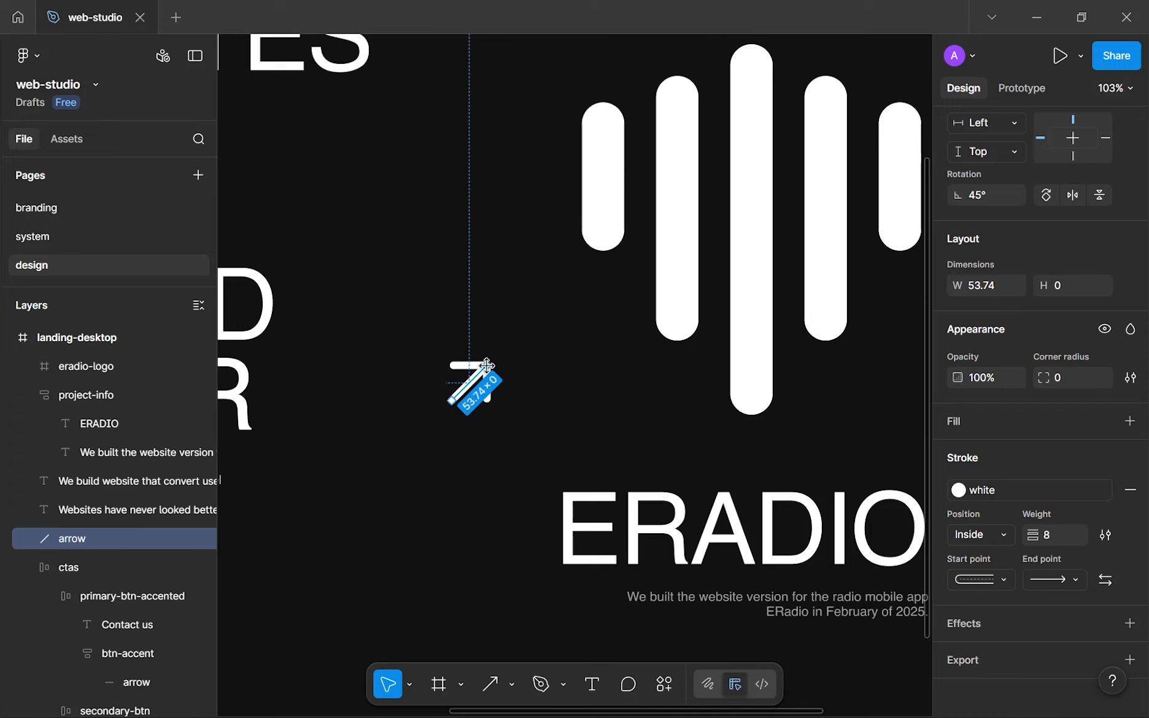
{"action": "left_click", "coordinate": [981, 286]}
{"action": "type", "text": "50"}
{"action": "key", "text": "Return"}
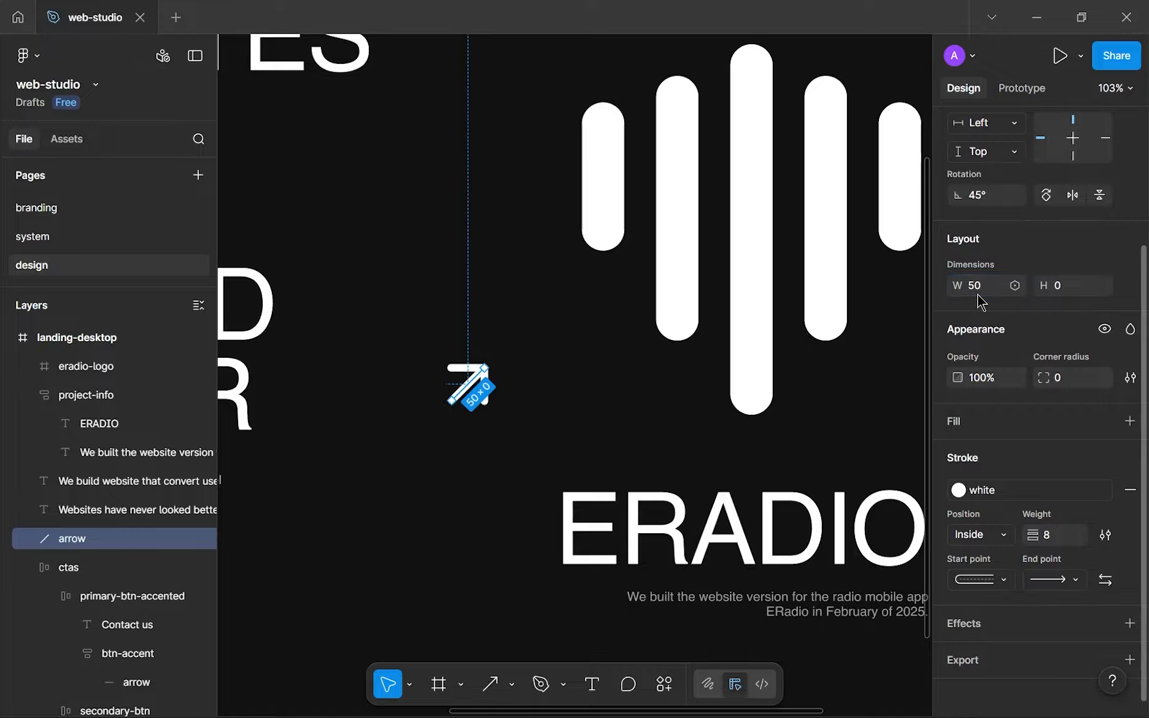
{"action": "left_click", "coordinate": [525, 424]}
{"action": "scroll", "coordinate": [524, 424], "scroll_direction": "down", "scroll_amount": 4}
{"action": "scroll", "coordinate": [523, 423], "scroll_direction": "up", "scroll_amount": 4}
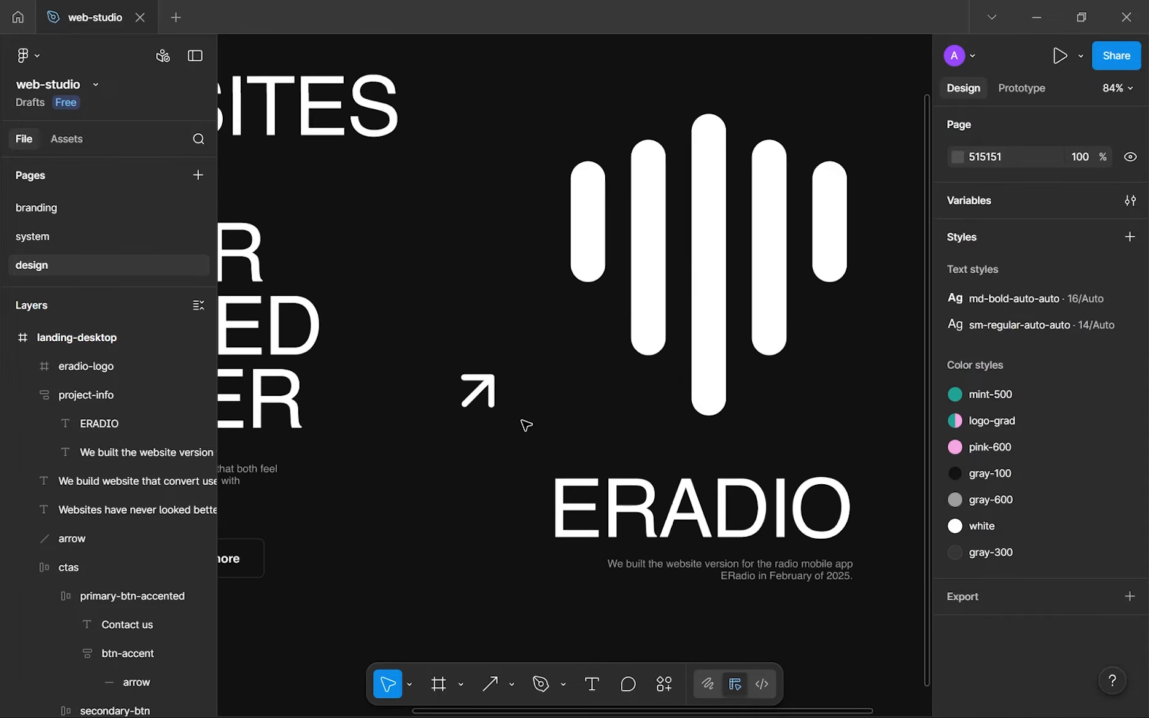
Wrap the enlarged arrow in an auto layout frame and rename the frame as cta
{"action": "left_click_drag", "start_coordinate": [524, 424], "coordinate": [634, 469]}
{"action": "left_click", "coordinate": [595, 450]}
{"action": "key", "text": "shift+a"}
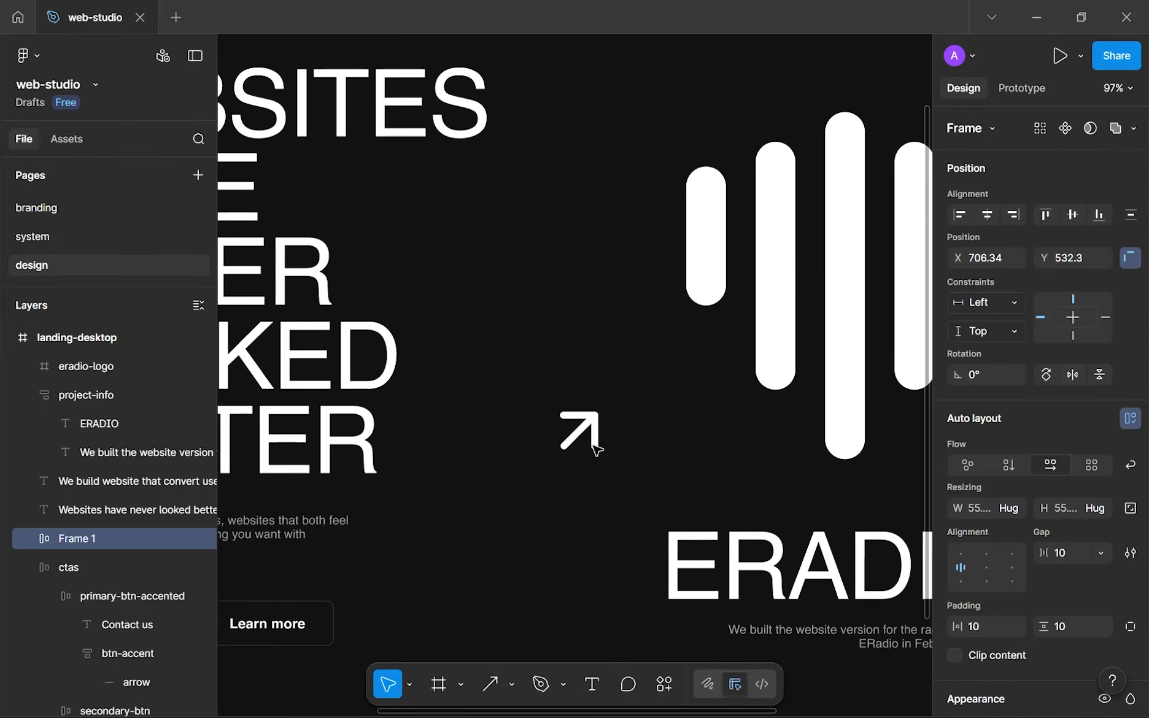
{"action": "double_click", "coordinate": [57, 537]}
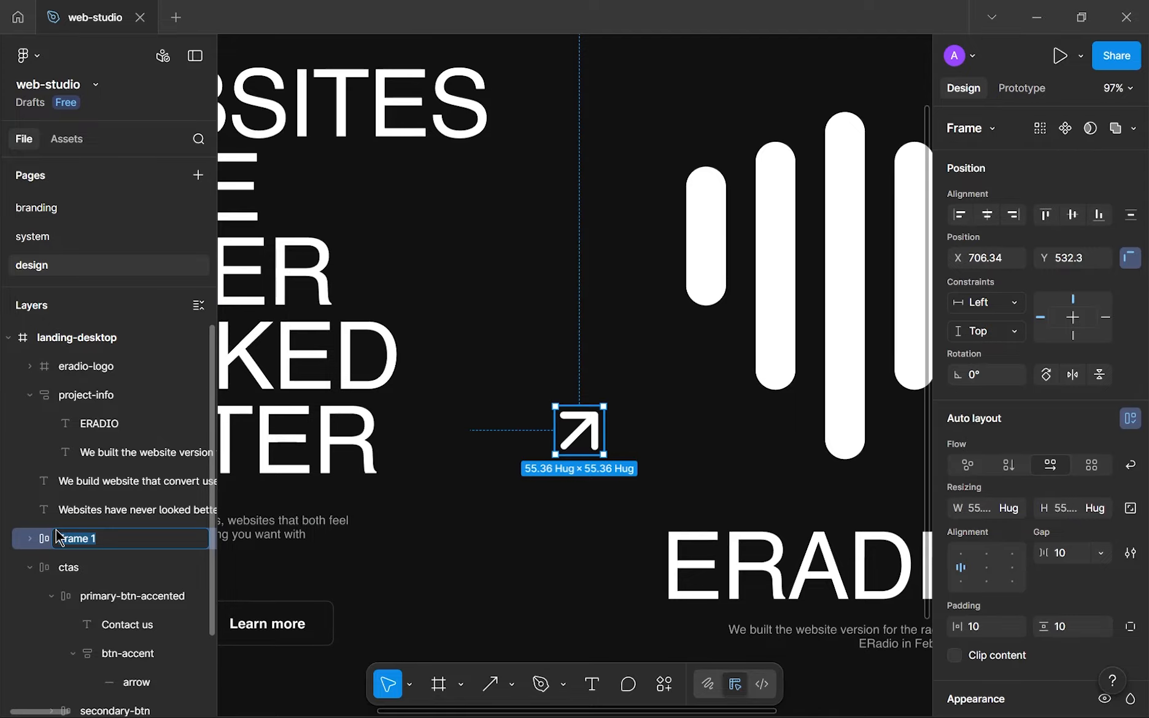
{"action": "type", "text": "cta"}
{"action": "key", "text": "Return"}
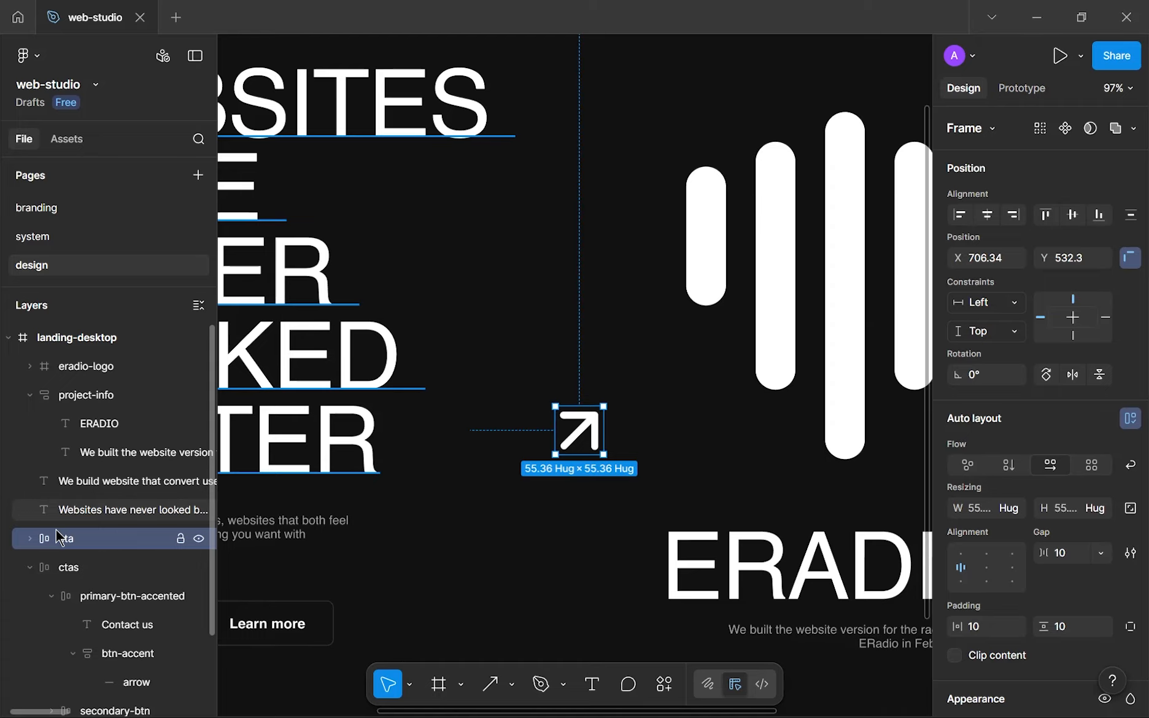
Centre the arrow inside the cta frame and set the frame's gap and padding to 0
{"action": "left_click", "coordinate": [988, 569]}
{"action": "left_click", "coordinate": [1069, 560]}
{"action": "type", "text": "0"}
{"action": "left_click", "coordinate": [1066, 627]}
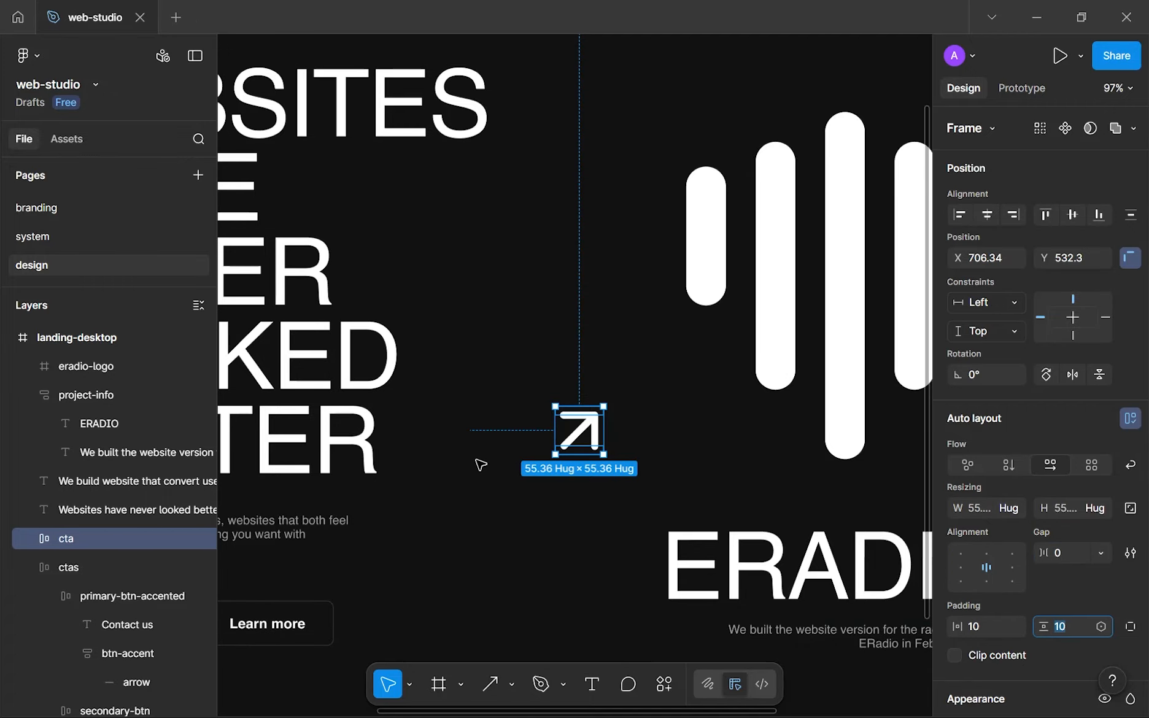
{"action": "key", "text": "ctrl+minus"}
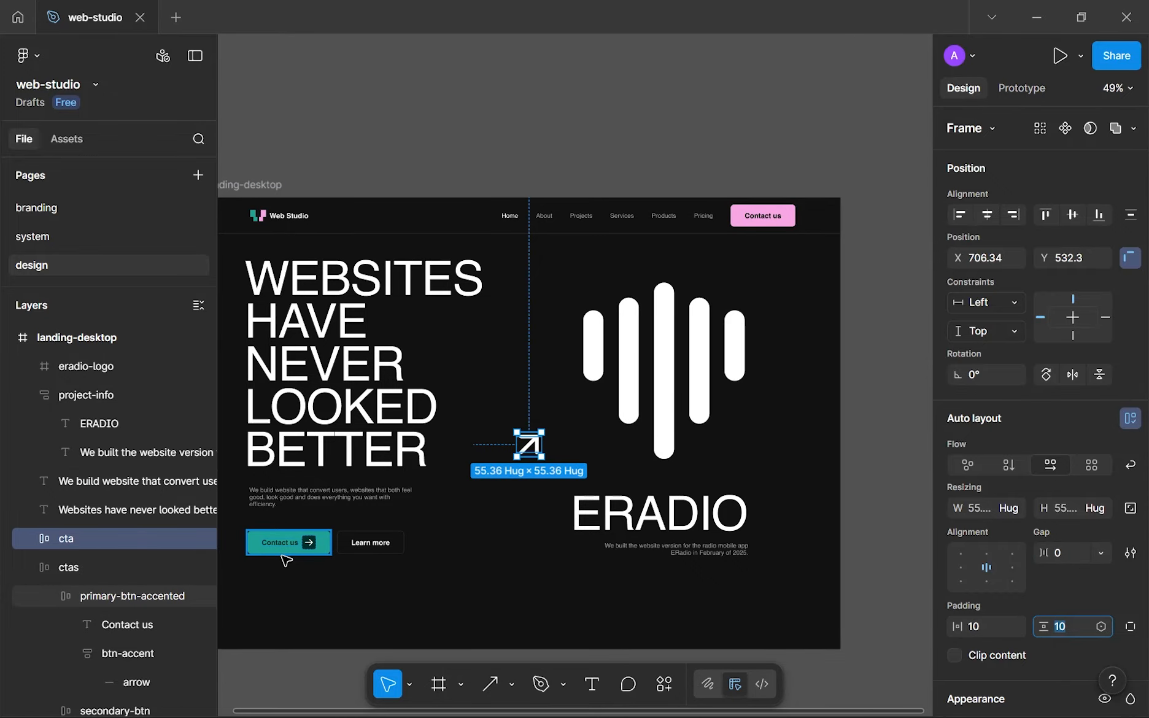
{"action": "scroll", "coordinate": [536, 442], "scroll_direction": "up", "scroll_amount": 5}
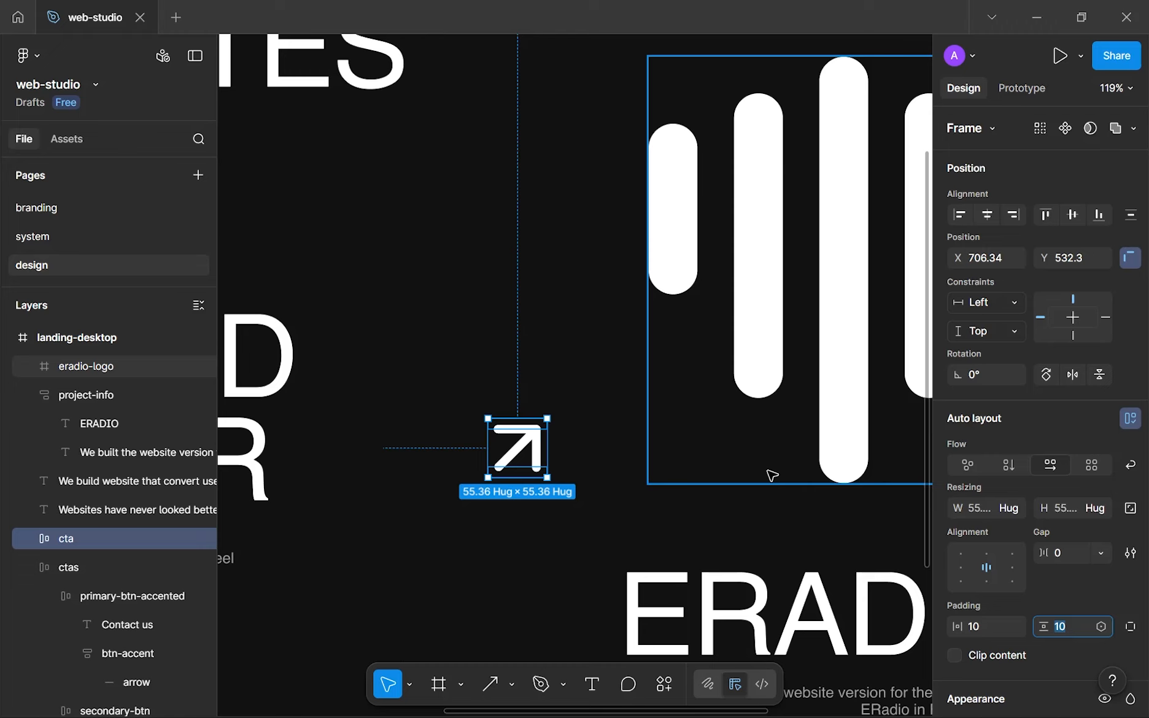
{"action": "type", "text": "0"}
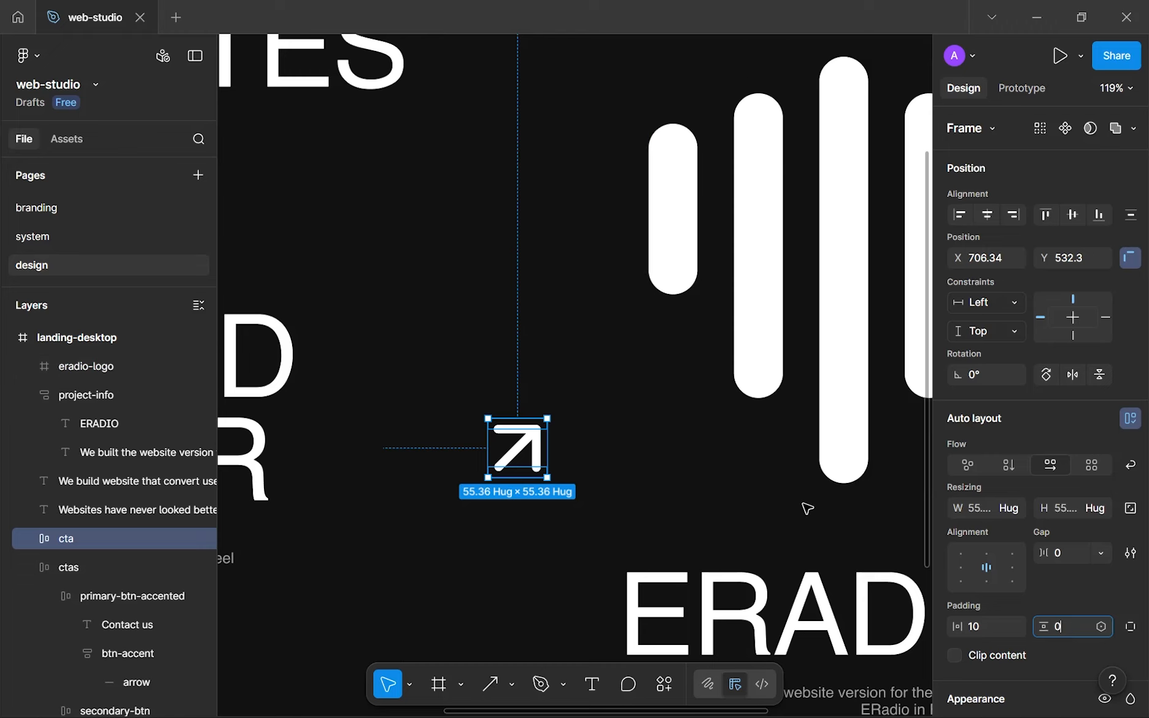
{"action": "left_click", "coordinate": [617, 499]}
{"action": "left_click", "coordinate": [525, 453]}
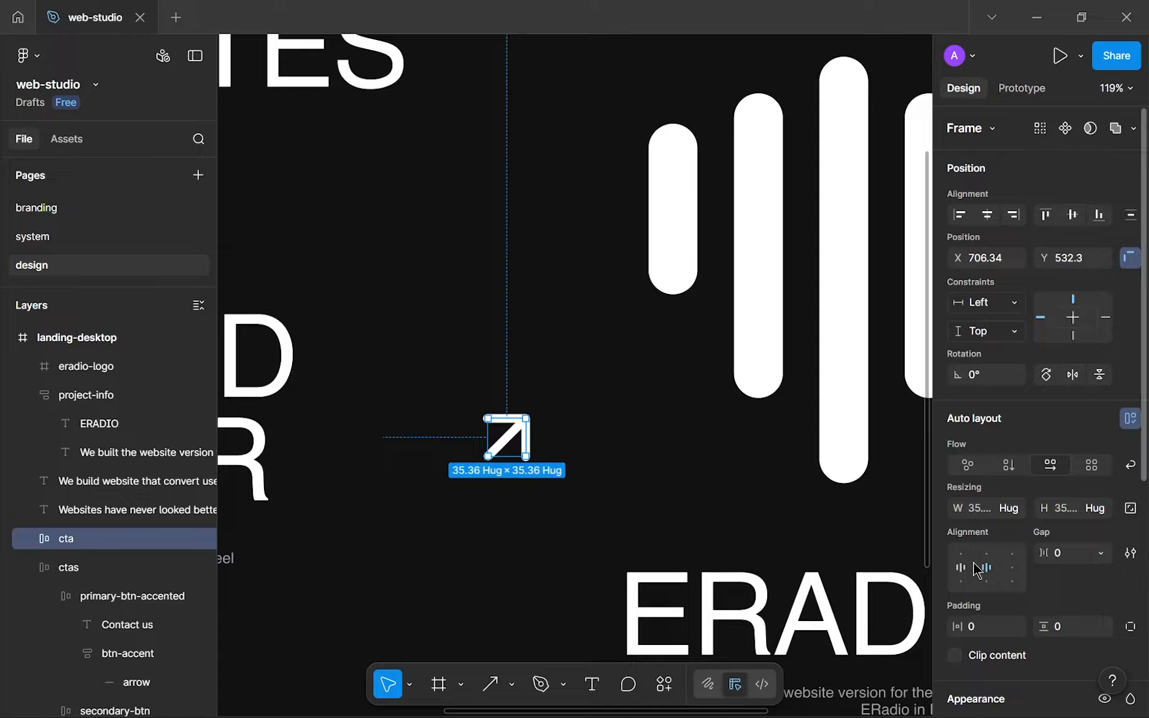
Resize the cta frame to 64 × 64
{"action": "left_click", "coordinate": [983, 509]}
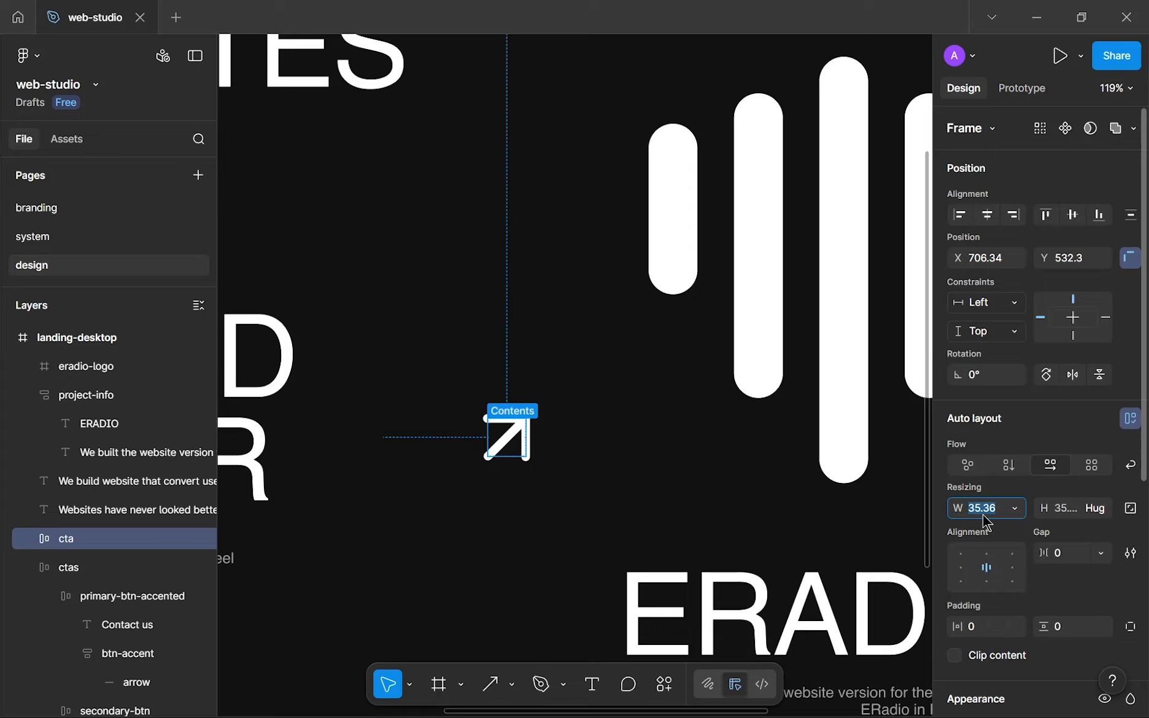
{"action": "type", "text": "64"}
{"action": "key", "text": "Tab"}
{"action": "type", "text": "64"}
{"action": "left_click", "coordinate": [667, 501]}
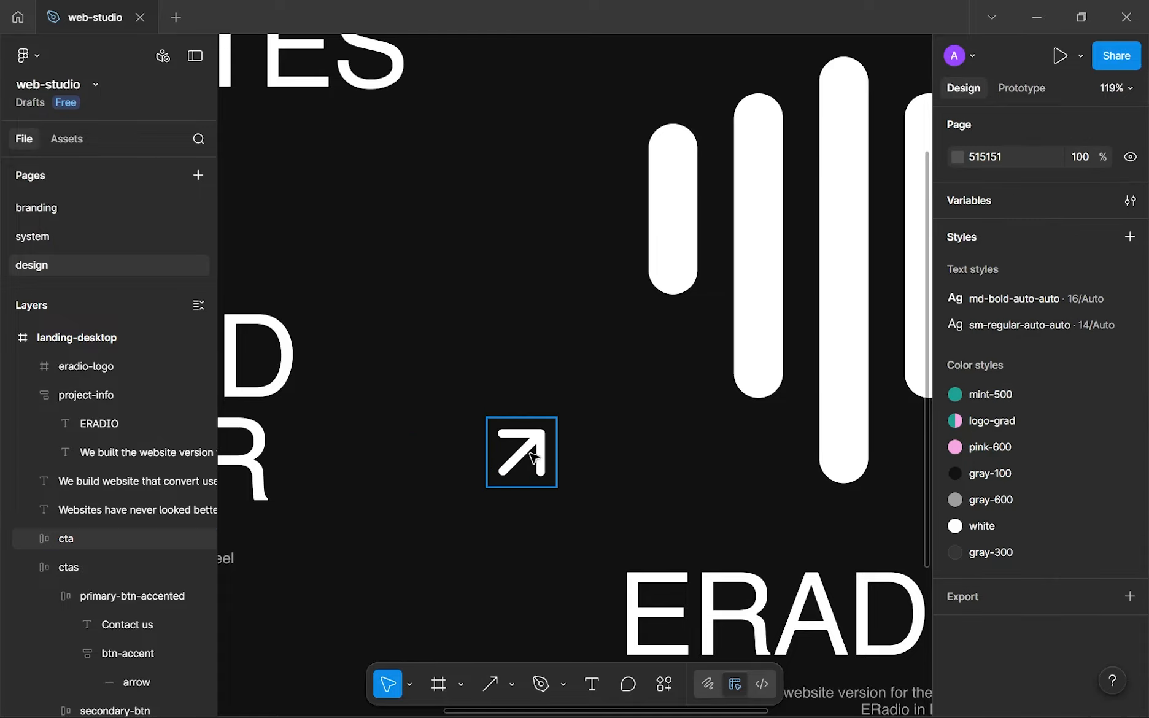
{"action": "left_click", "coordinate": [522, 453]}
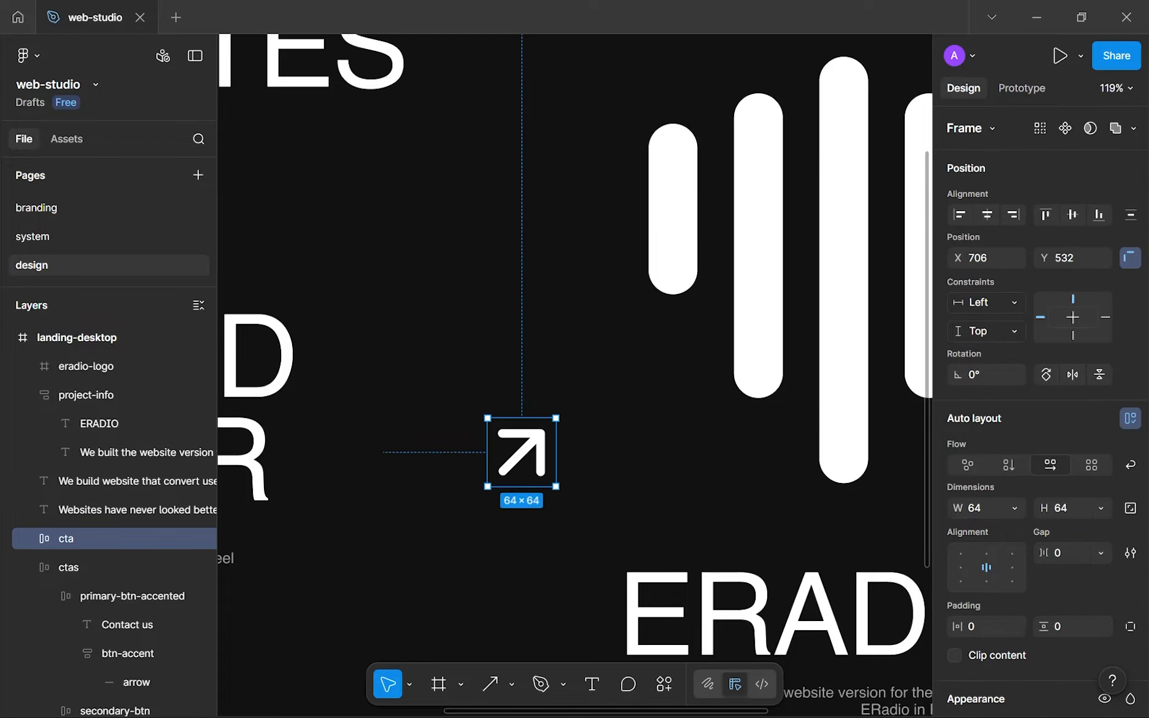
Lock the cta frame's aspect ratio and enlarge it to 200 × 200 with the arrow centred
{"action": "left_click", "coordinate": [1130, 507]}
{"action": "left_click", "coordinate": [1065, 509]}
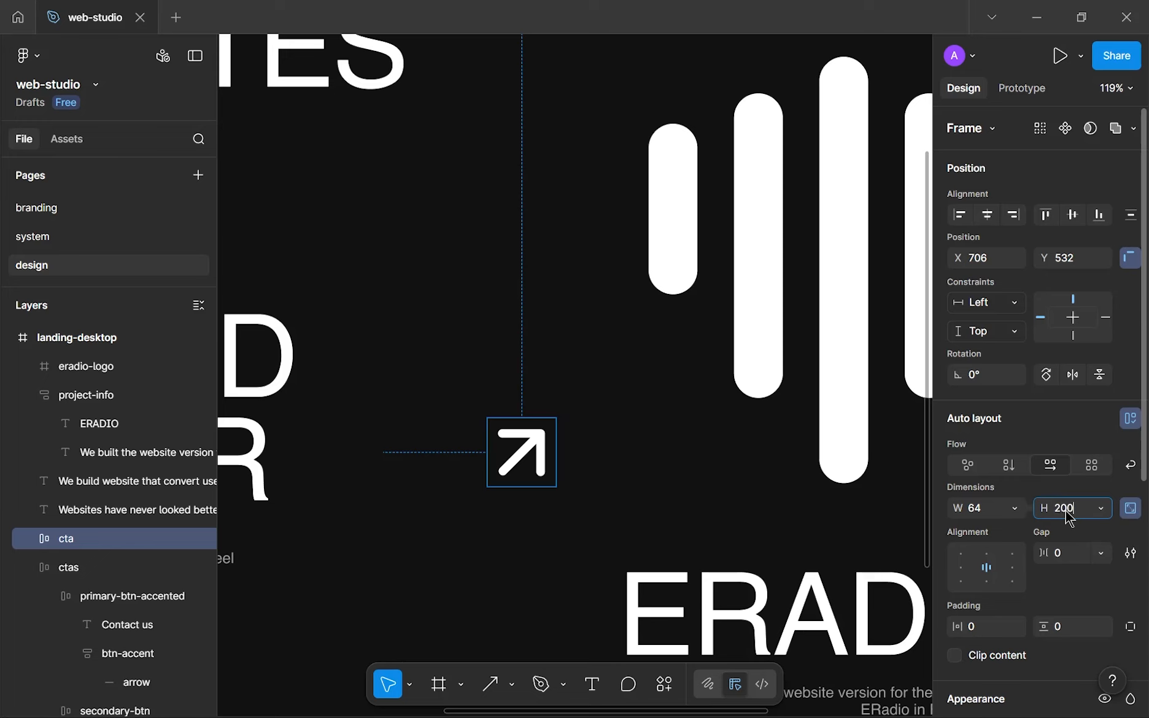
{"action": "key", "text": "Return"}
{"action": "left_click", "coordinate": [986, 554]}
{"action": "left_click", "coordinate": [987, 568]}
{"action": "scroll", "coordinate": [470, 456], "scroll_direction": "down", "scroll_amount": 5}
{"action": "scroll", "coordinate": [470, 456], "scroll_direction": "down", "scroll_amount": 2}
Turn the cta frame into a circle with a corner radius of 999 and fill it with mint-500
{"action": "left_click", "coordinate": [1069, 627]}
{"action": "scroll", "coordinate": [1069, 632], "scroll_direction": "down", "scroll_amount": 3}
{"action": "left_click", "coordinate": [1065, 570]}
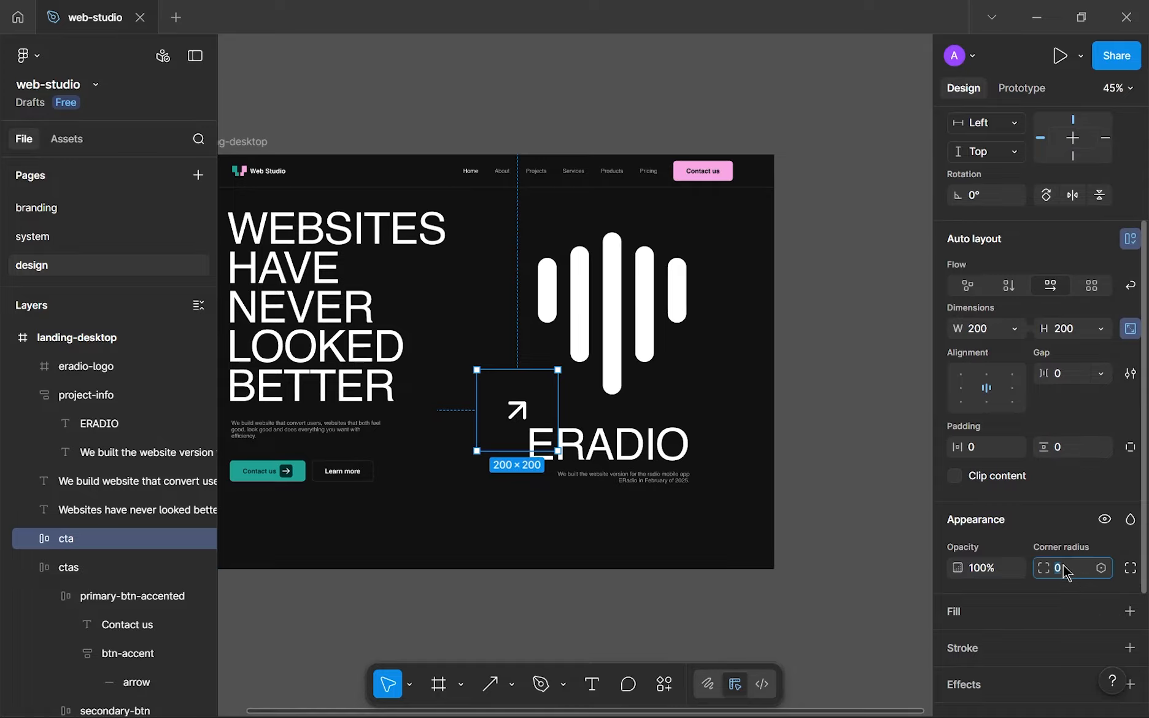
{"action": "scroll", "coordinate": [1068, 574], "scroll_direction": "down", "scroll_amount": 3}
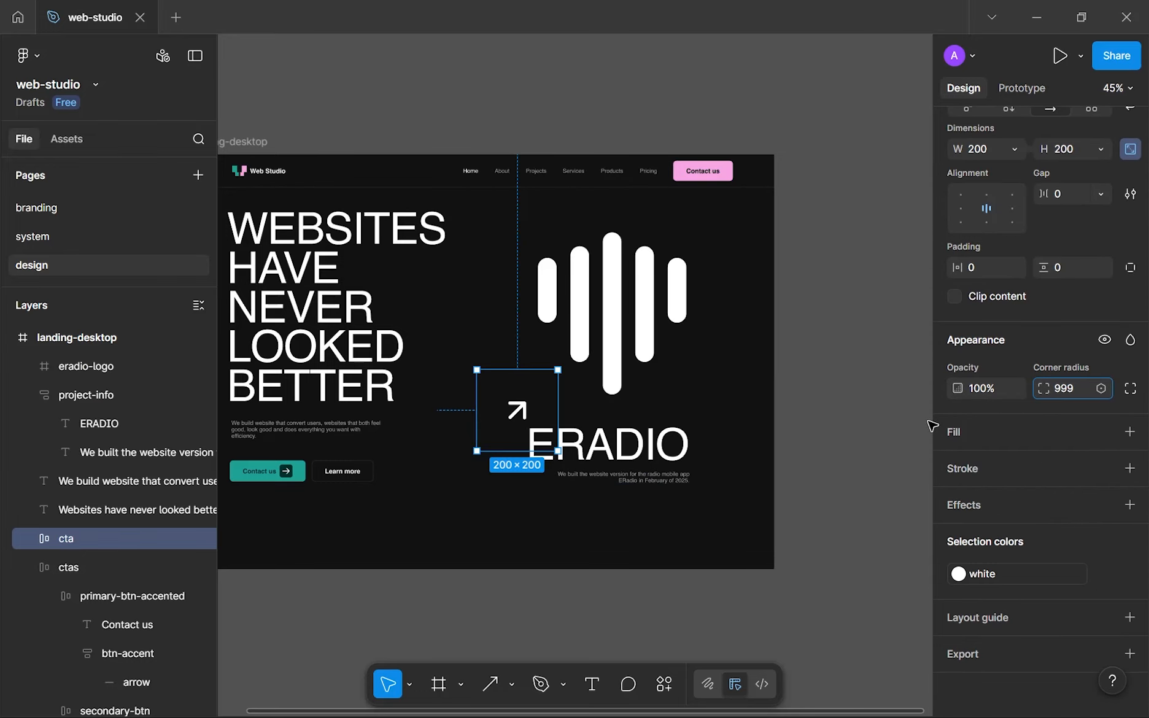
{"action": "left_click", "coordinate": [1107, 432]}
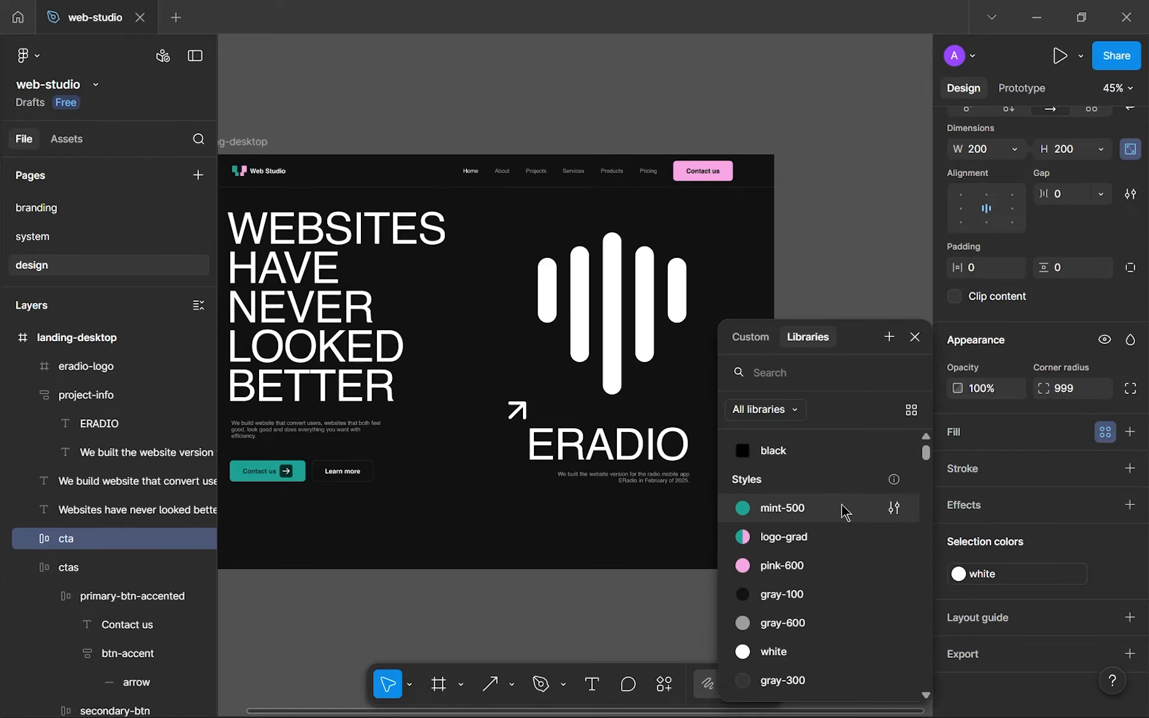
{"action": "left_click", "coordinate": [829, 518]}
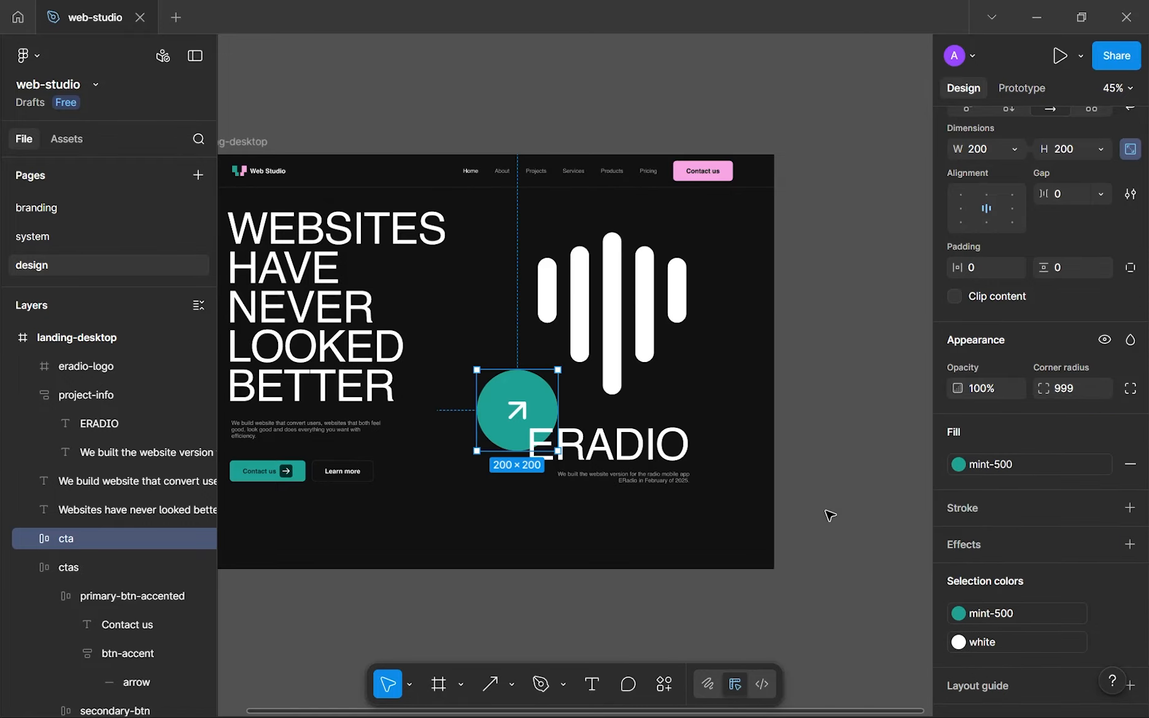
Move the cta circle beside the upper right of the ERadio logo and collapse the expanded layer groups
{"action": "scroll", "coordinate": [537, 469], "scroll_direction": "up", "scroll_amount": 3}
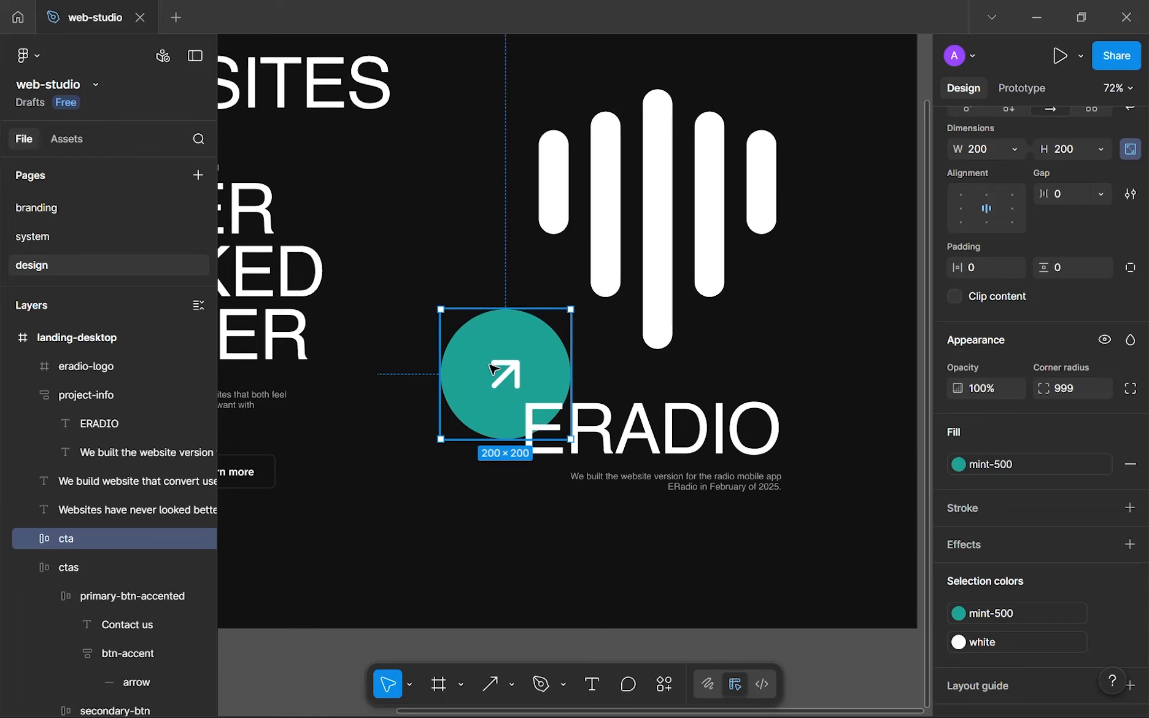
{"action": "left_click_drag", "start_coordinate": [493, 353], "coordinate": [798, 303]}
{"action": "scroll", "coordinate": [128, 441], "scroll_direction": "up", "scroll_amount": 5}
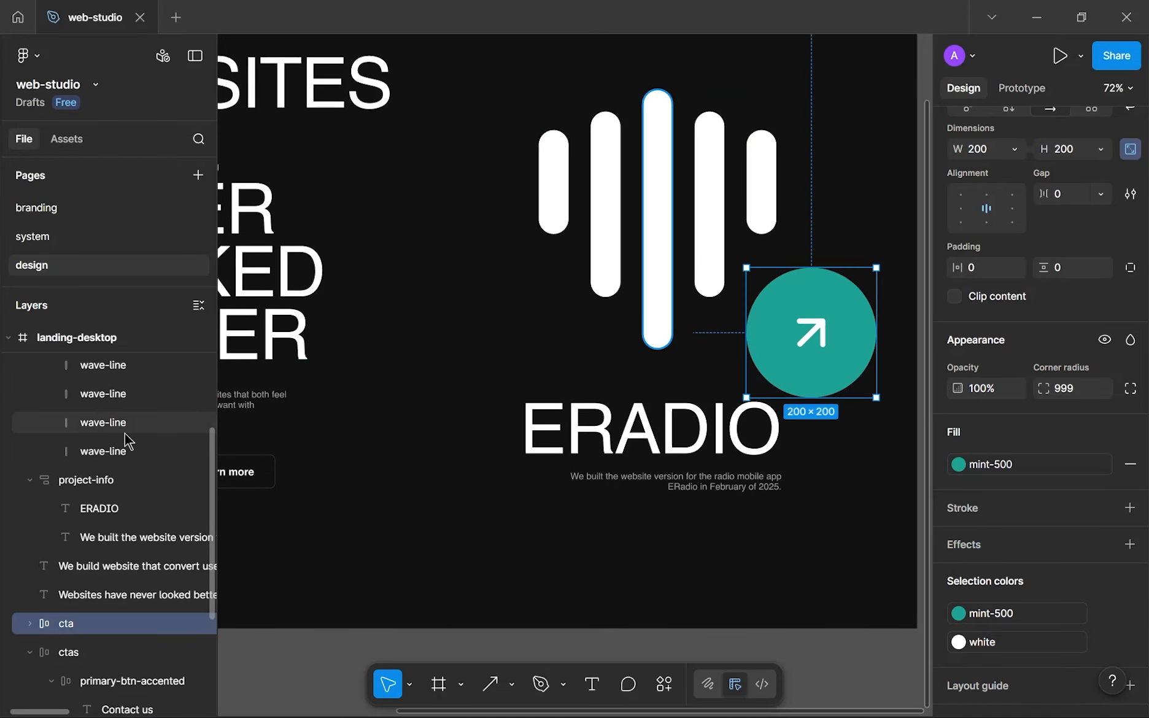
{"action": "left_click", "coordinate": [30, 569]}
{"action": "scroll", "coordinate": [31, 565], "scroll_direction": "up", "scroll_amount": 2}
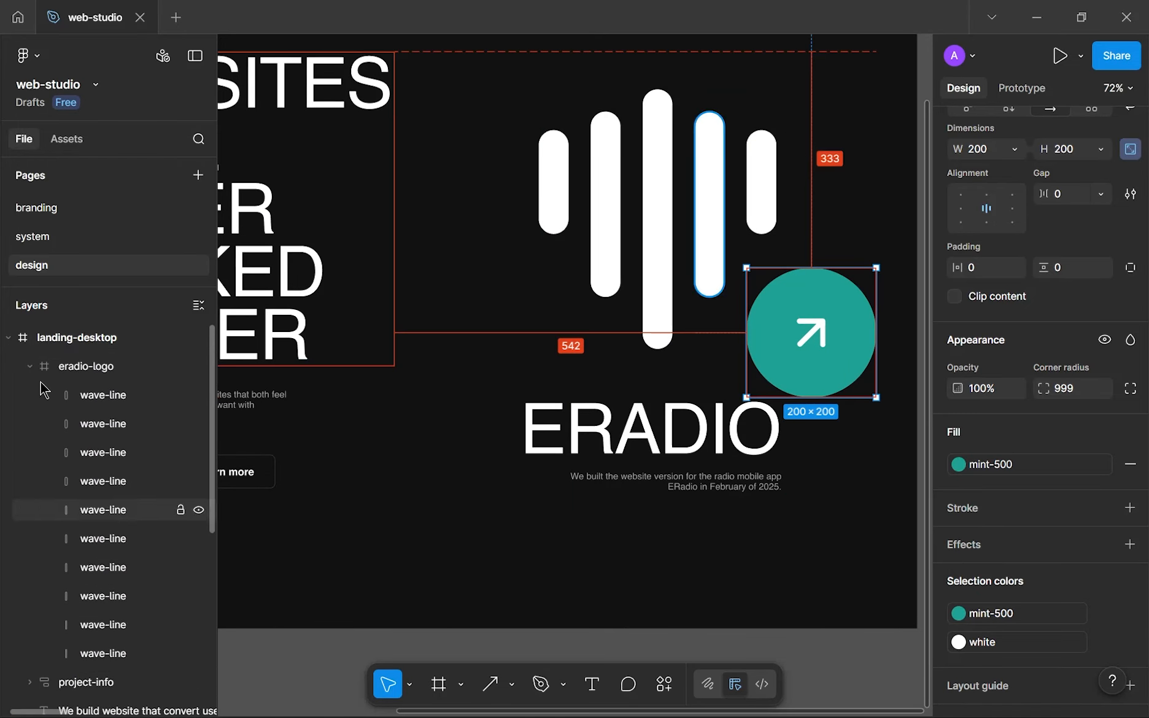
{"action": "left_click", "coordinate": [29, 366]}
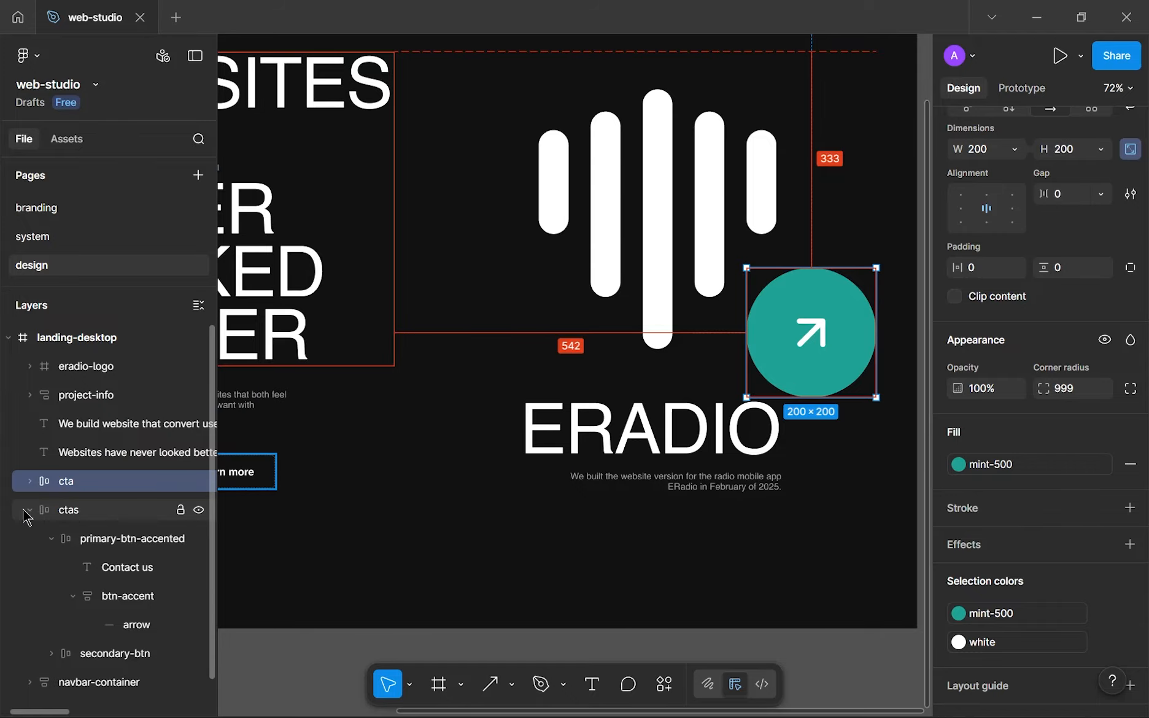
{"action": "scroll", "coordinate": [696, 300], "scroll_direction": "up", "scroll_amount": 1}
{"action": "left_click_drag", "start_coordinate": [697, 300], "coordinate": [646, 504]}
{"action": "left_click_drag", "start_coordinate": [780, 488], "coordinate": [783, 300]}
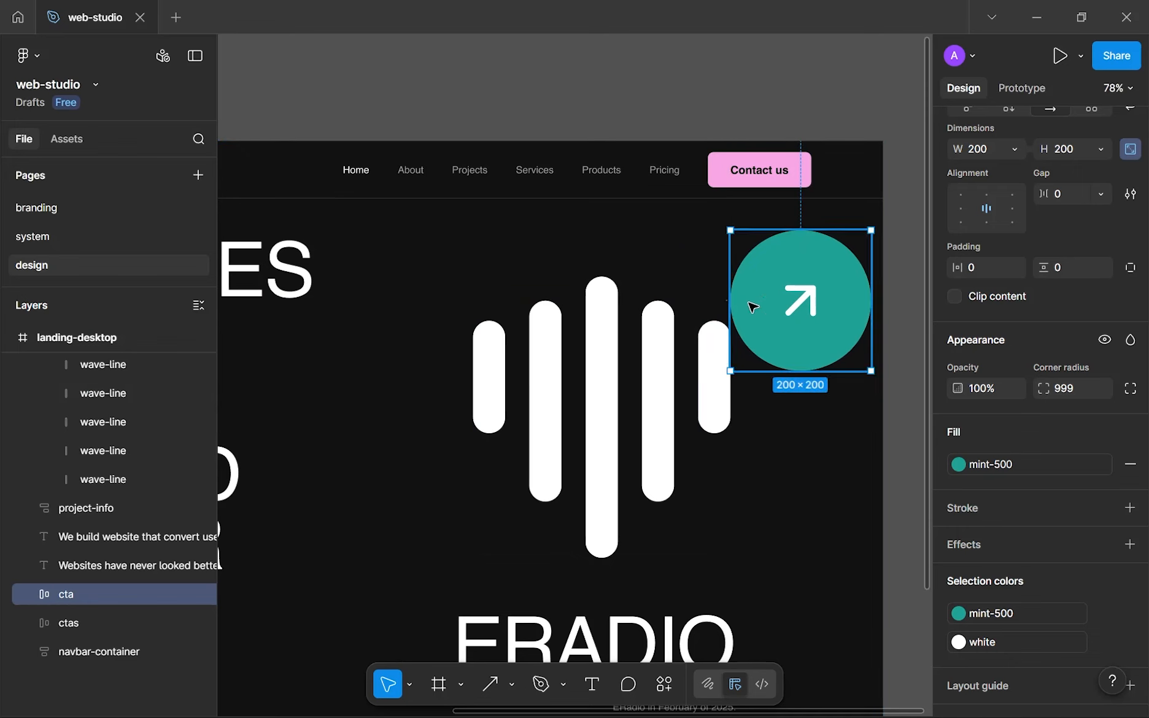
Overlap the cta circle on the ERadio logo's upper-right part and bring it in front of the eradio-logo layer
{"action": "left_click", "coordinate": [642, 329]}
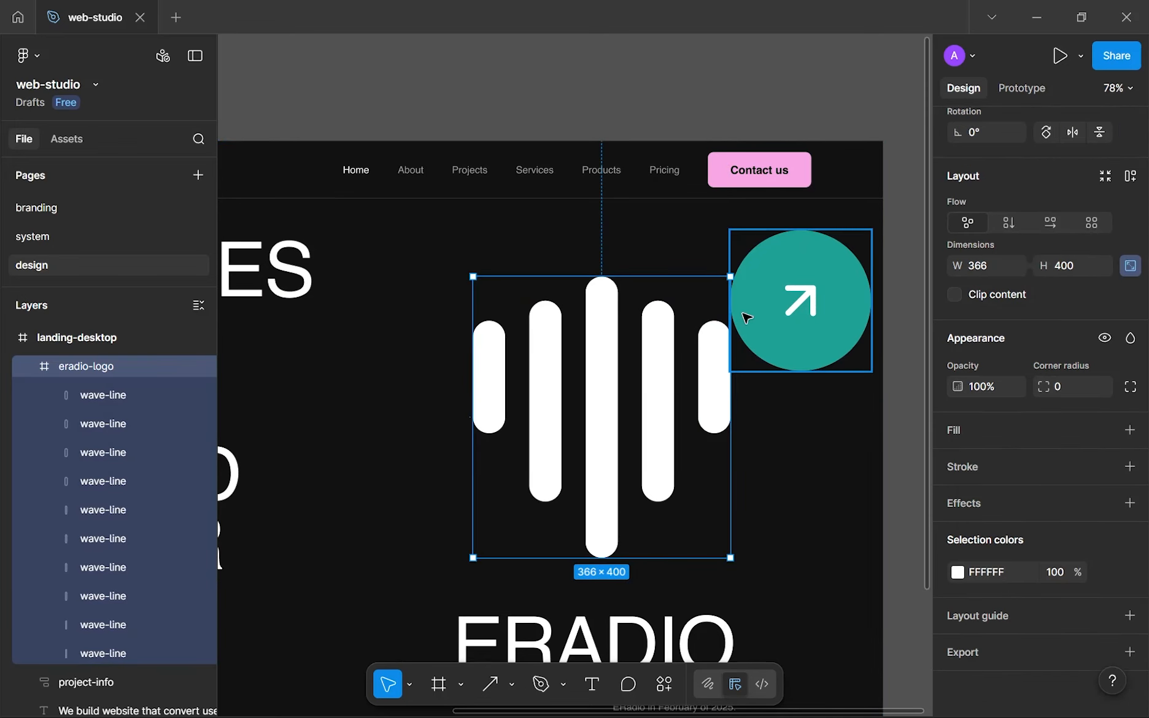
{"action": "left_click", "coordinate": [792, 301]}
{"action": "left_click_drag", "start_coordinate": [792, 301], "coordinate": [699, 329]}
{"action": "key", "text": "]"}
{"action": "left_click_drag", "start_coordinate": [107, 403], "coordinate": [38, 365]}
{"action": "left_click", "coordinate": [30, 395]}
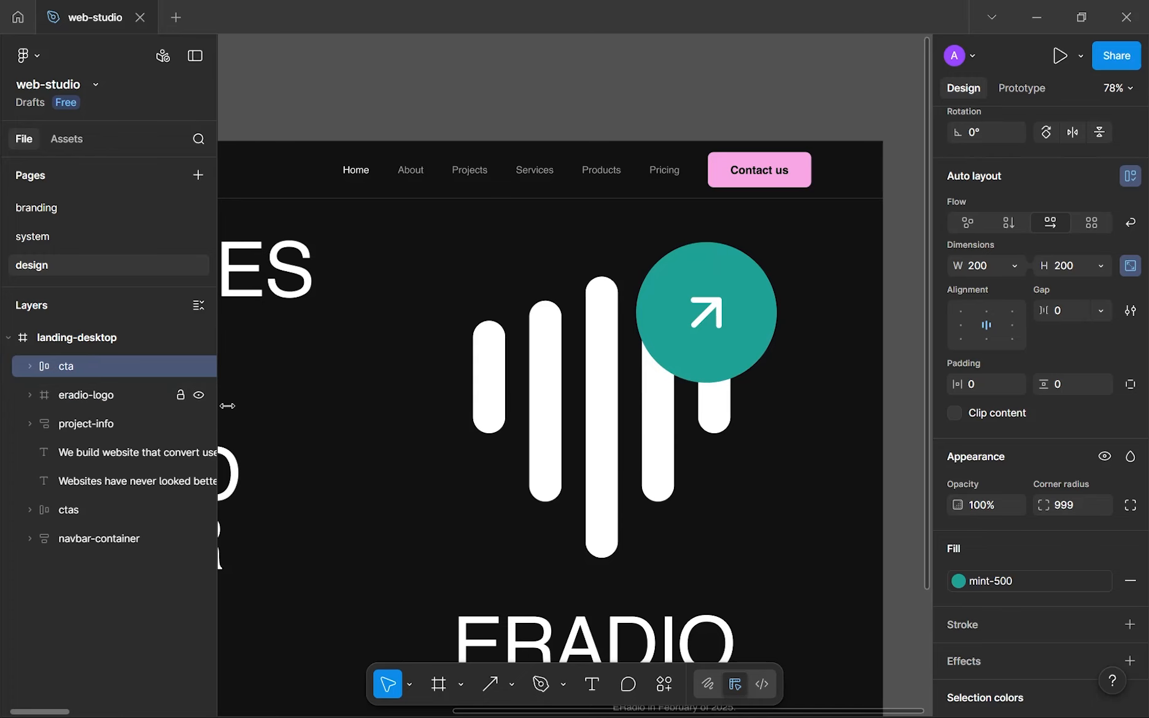
{"action": "left_click", "coordinate": [751, 464]}
{"action": "scroll", "coordinate": [761, 458], "scroll_direction": "down", "scroll_amount": 5}
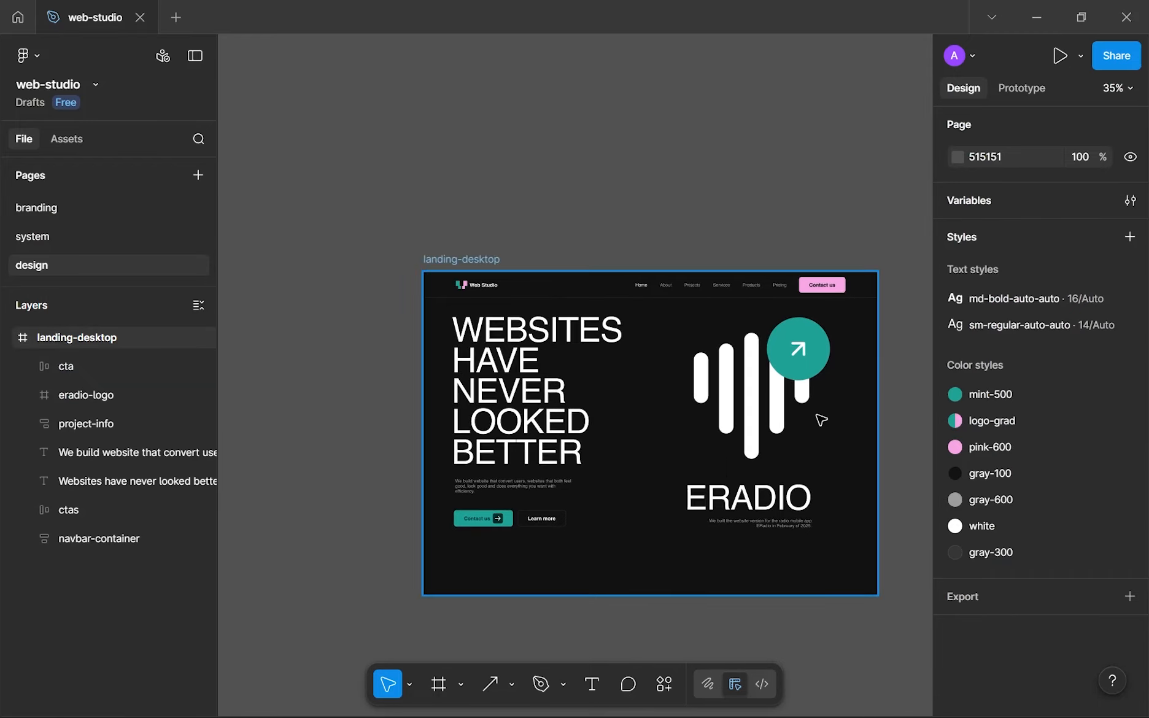
Move the project-info block down toward the lower-right corner of the landing-desktop frame, to X 878, Y 791
{"action": "scroll", "coordinate": [821, 420], "scroll_direction": "up", "scroll_amount": 2}
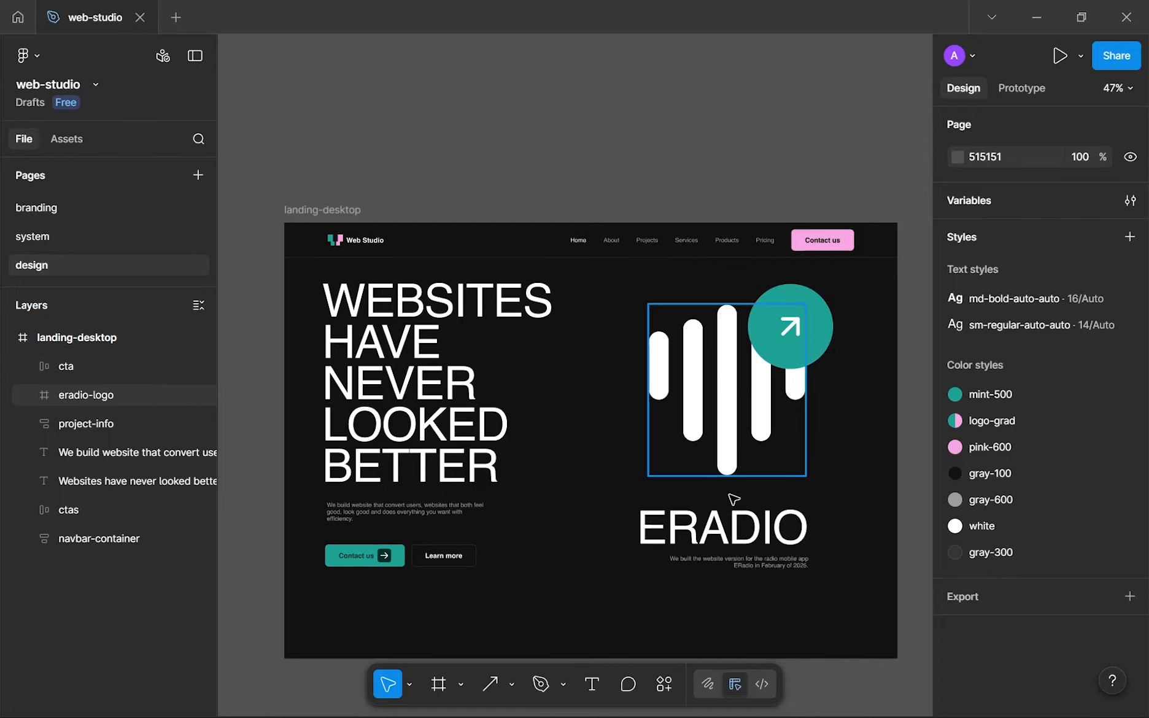
{"action": "left_click", "coordinate": [725, 533]}
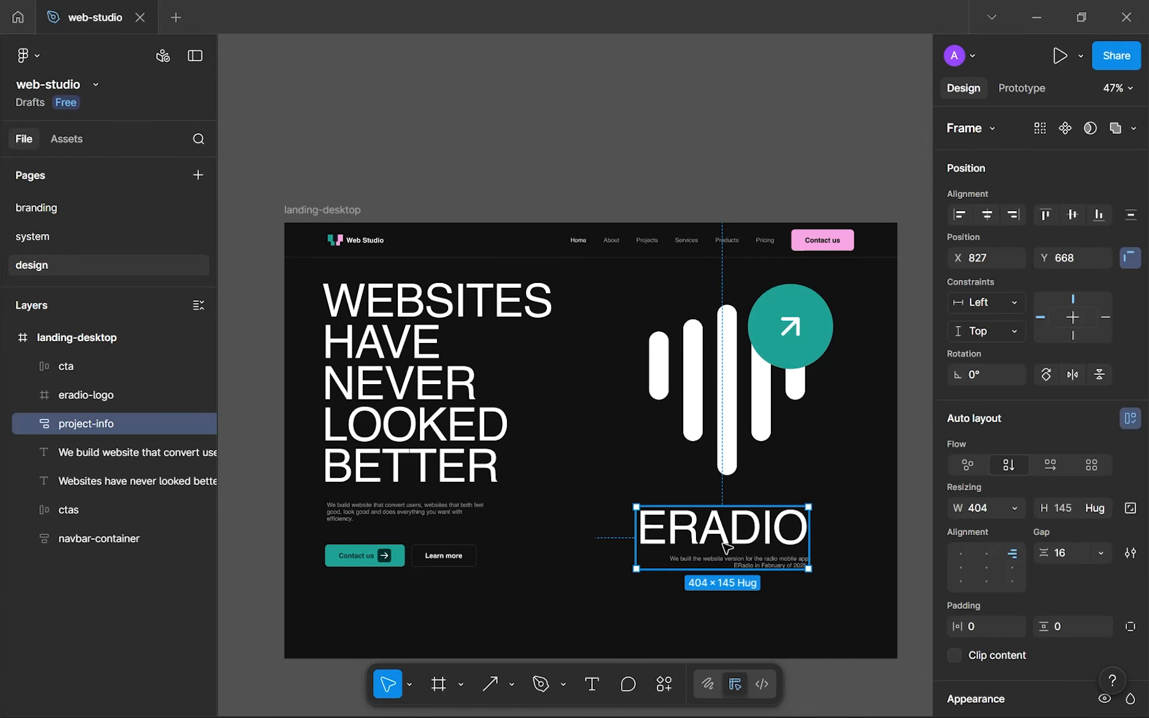
{"action": "left_click_drag", "start_coordinate": [726, 541], "coordinate": [748, 594]}
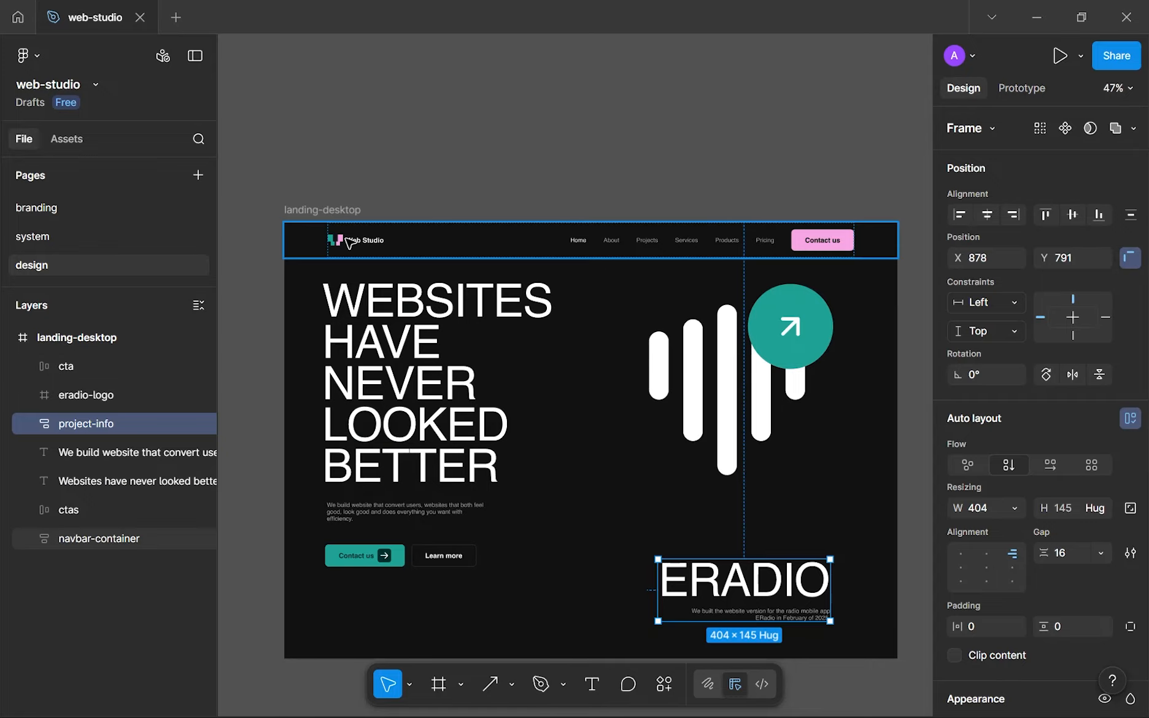
{"action": "left_click", "coordinate": [345, 212]}
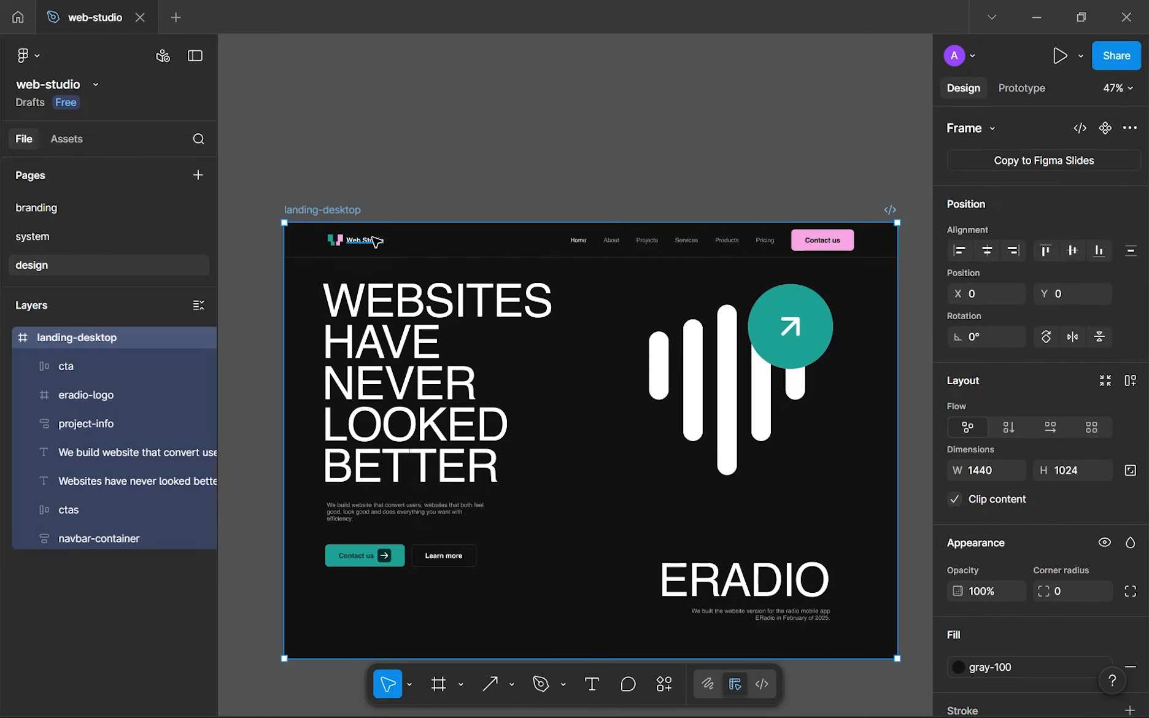
Paste the visual-hierarchy badge into the landing-desktop frame and place it between the heading and the ERadio logo, at X 672, Y 446
{"action": "key", "text": "ctrl+v"}
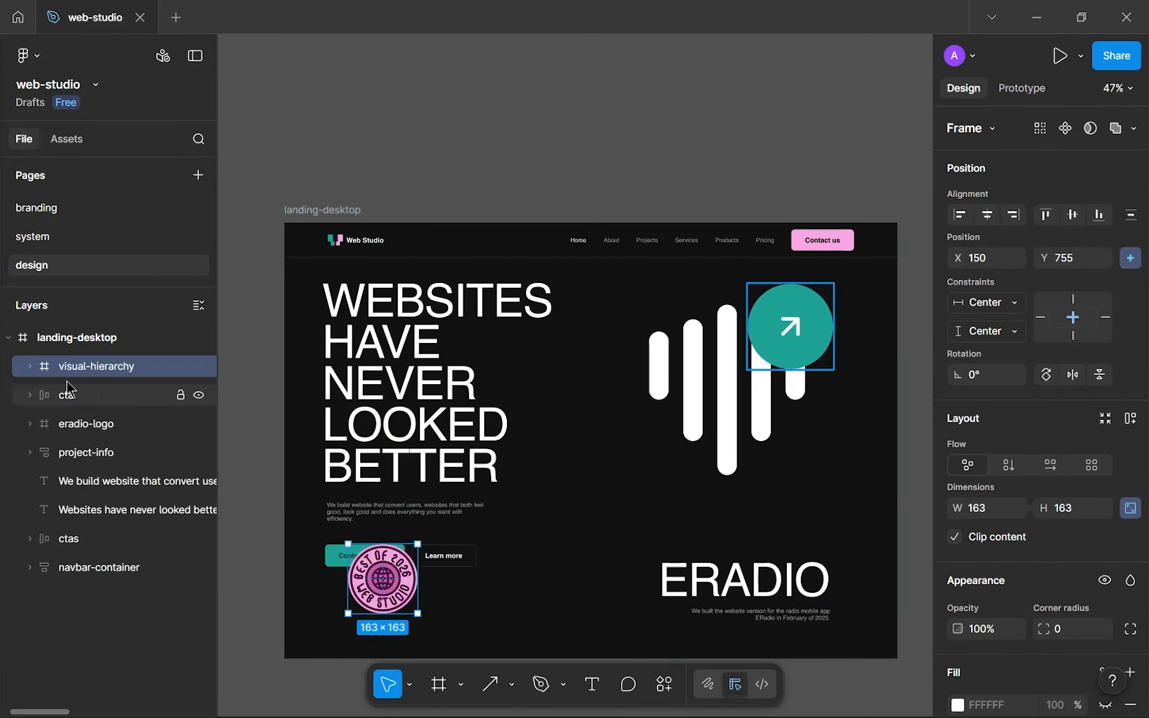
{"action": "left_click", "coordinate": [29, 366]}
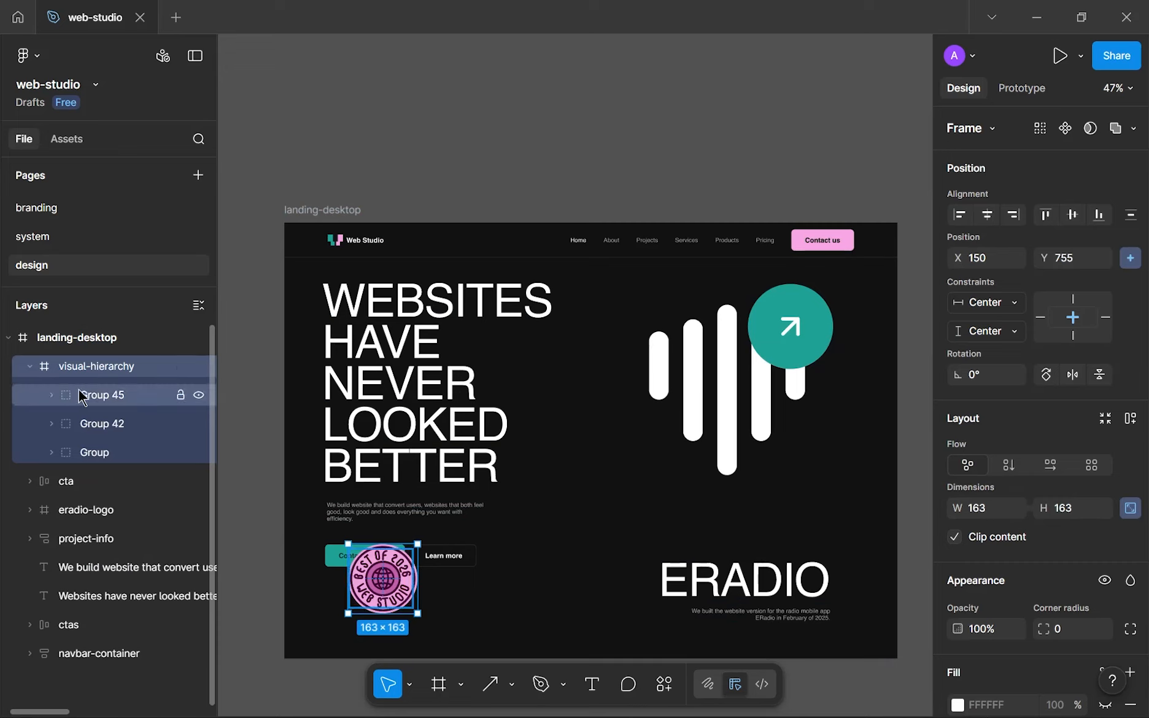
{"action": "left_click", "coordinate": [52, 396]}
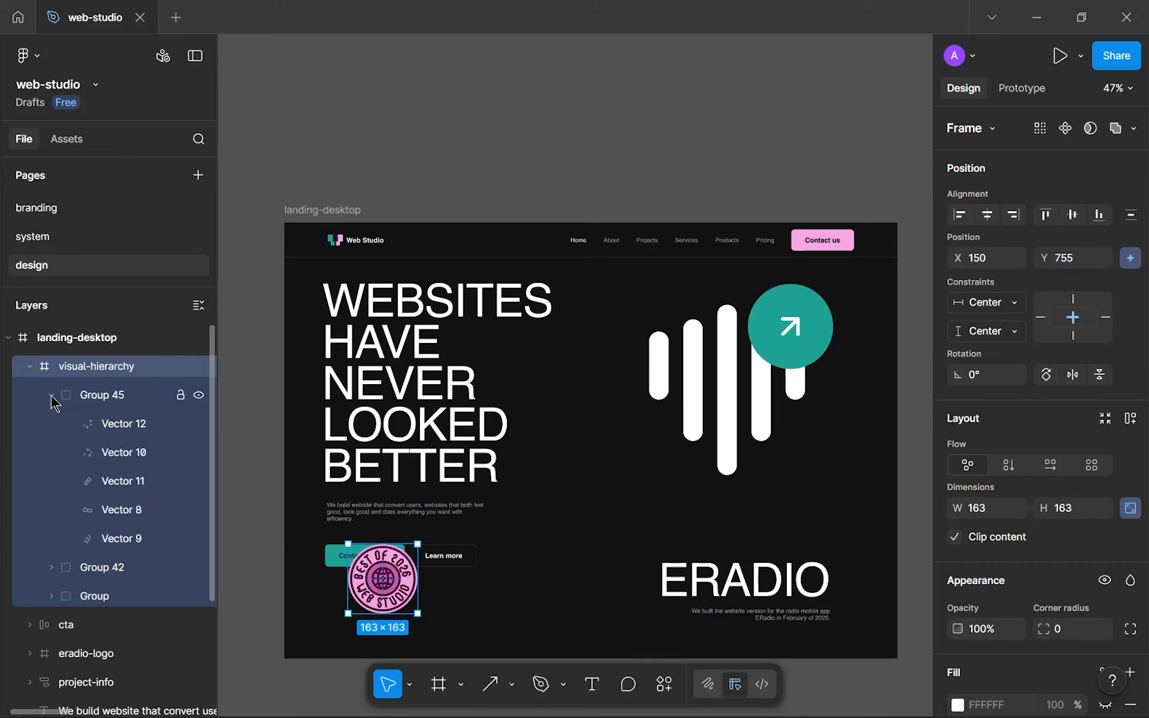
{"action": "left_click", "coordinate": [51, 396]}
{"action": "left_click", "coordinate": [53, 425]}
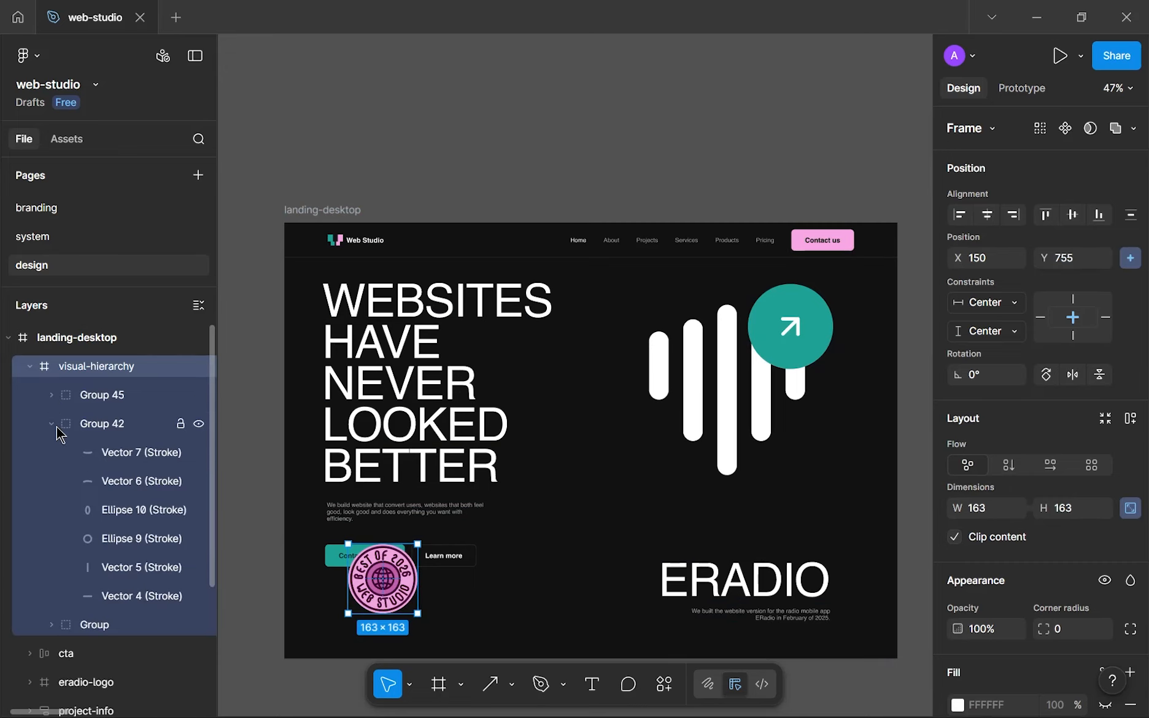
{"action": "left_click", "coordinate": [53, 425]}
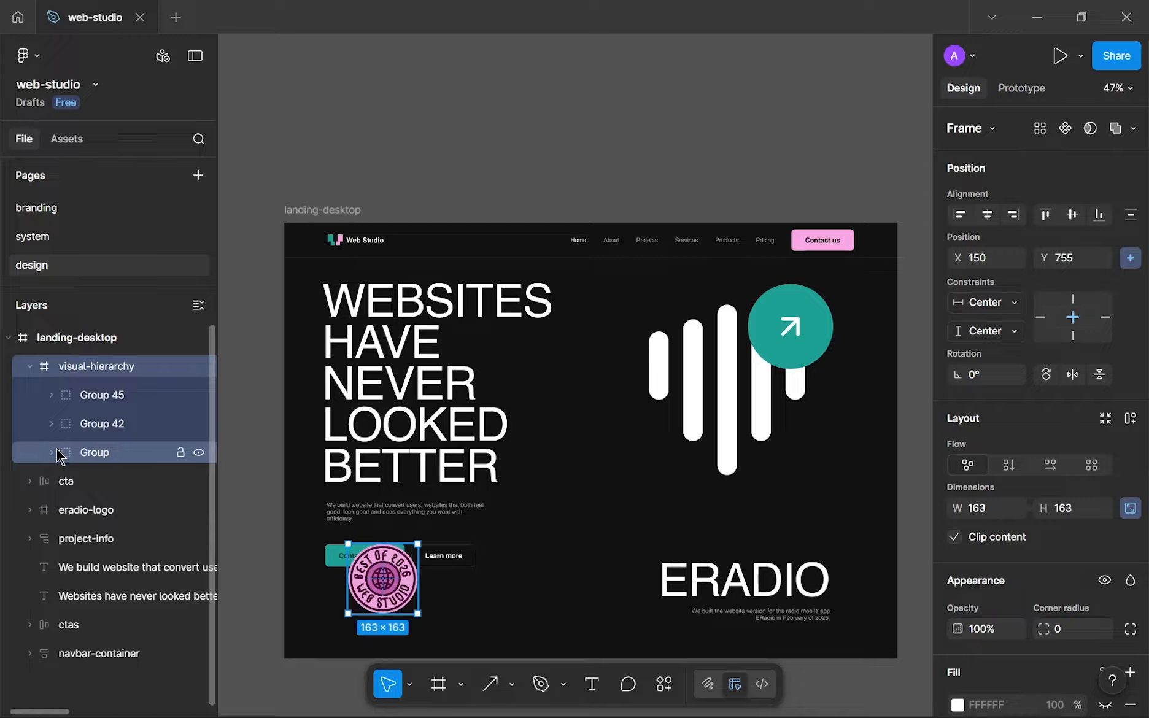
{"action": "left_click", "coordinate": [30, 367]}
{"action": "left_click_drag", "start_coordinate": [382, 573], "coordinate": [606, 439]}
Examine the badge's lettering, globe and texture up close and against the whole hero layout
{"action": "scroll", "coordinate": [608, 441], "scroll_direction": "up", "scroll_amount": 5}
{"action": "scroll", "coordinate": [608, 441], "scroll_direction": "up", "scroll_amount": 10}
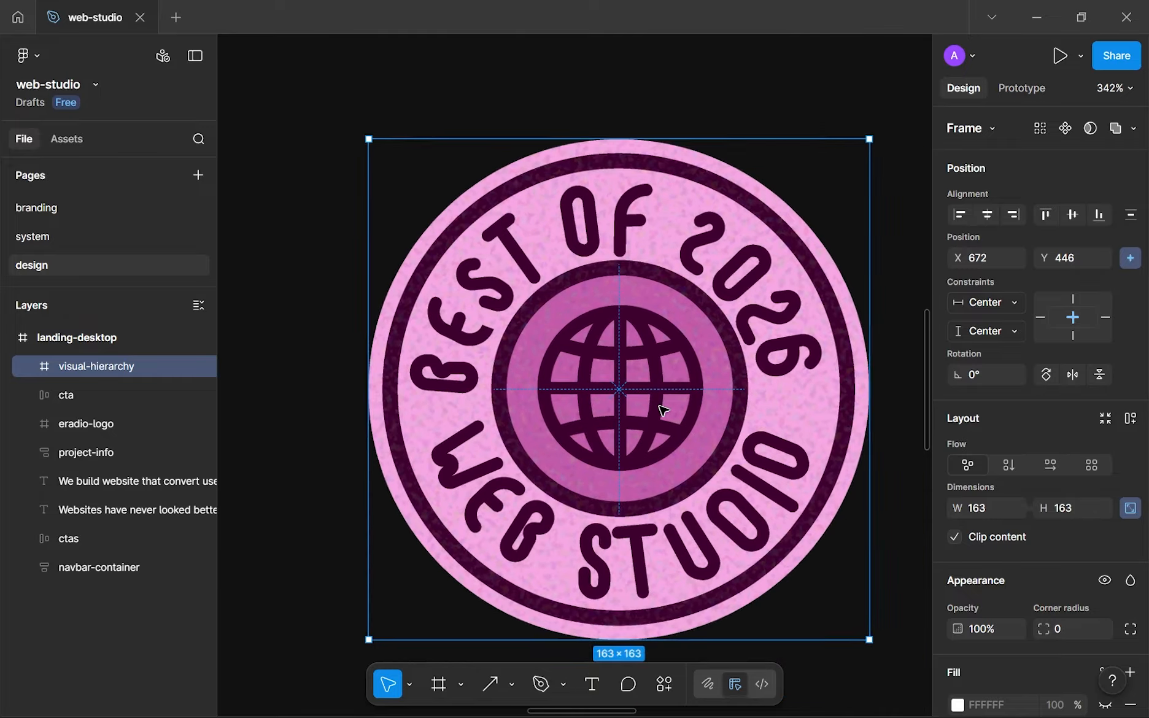
{"action": "scroll", "coordinate": [663, 410], "scroll_direction": "up", "scroll_amount": 3}
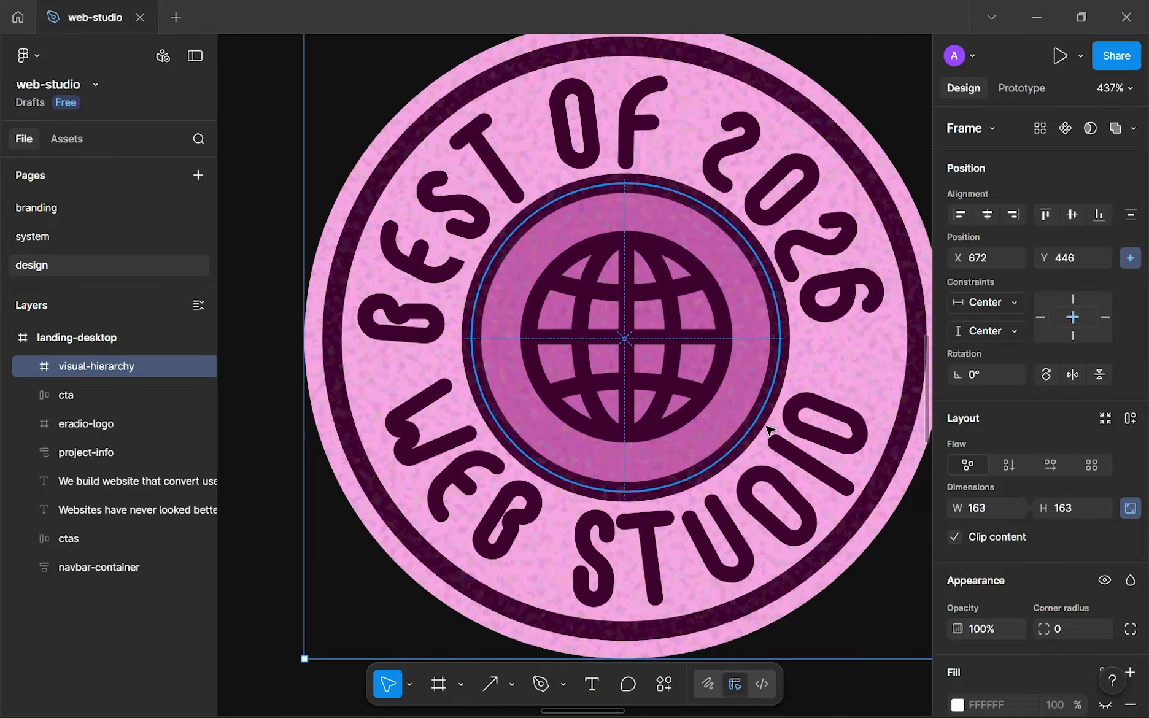
{"action": "left_click_drag", "start_coordinate": [765, 426], "coordinate": [640, 450]}
{"action": "scroll", "coordinate": [640, 450], "scroll_direction": "down", "scroll_amount": 1}
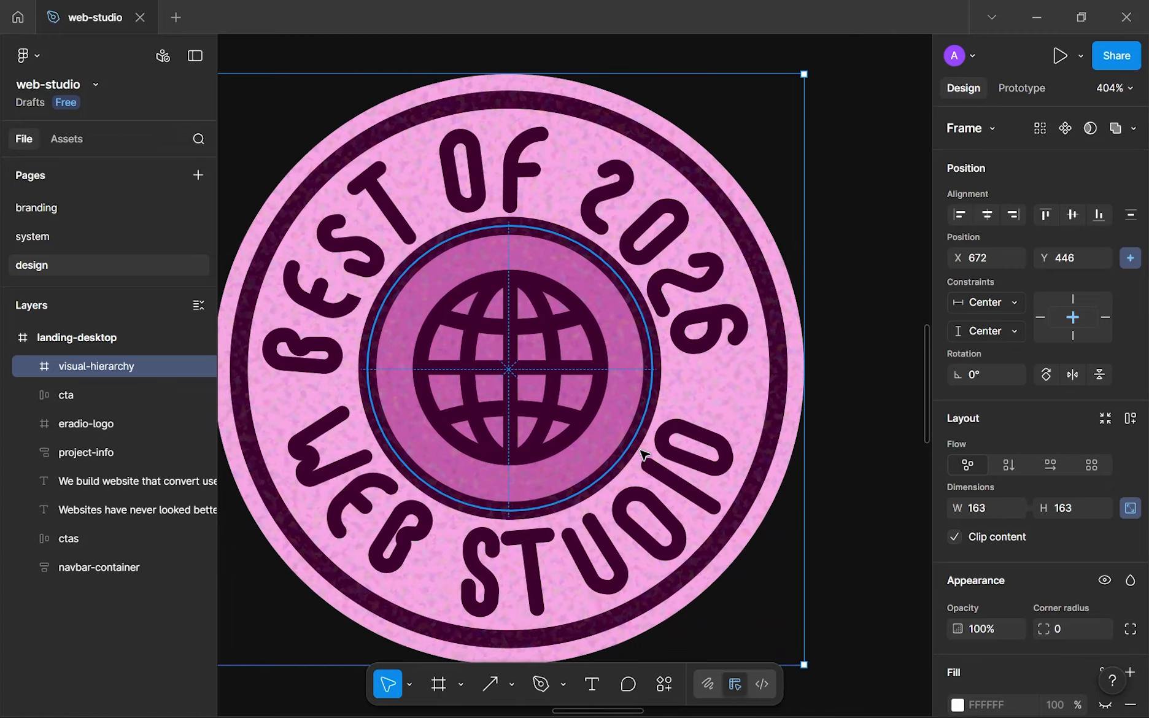
{"action": "scroll", "coordinate": [641, 454], "scroll_direction": "down", "scroll_amount": 6}
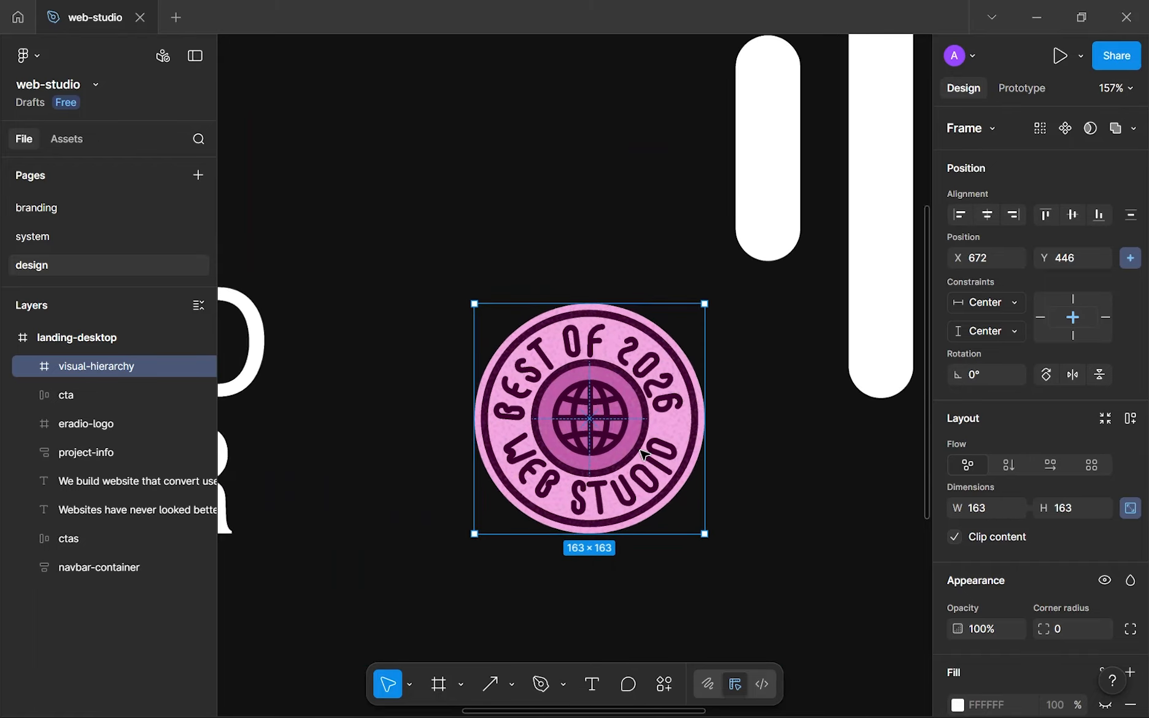
{"action": "scroll", "coordinate": [641, 454], "scroll_direction": "up", "scroll_amount": 1}
{"action": "scroll", "coordinate": [642, 454], "scroll_direction": "up", "scroll_amount": 1}
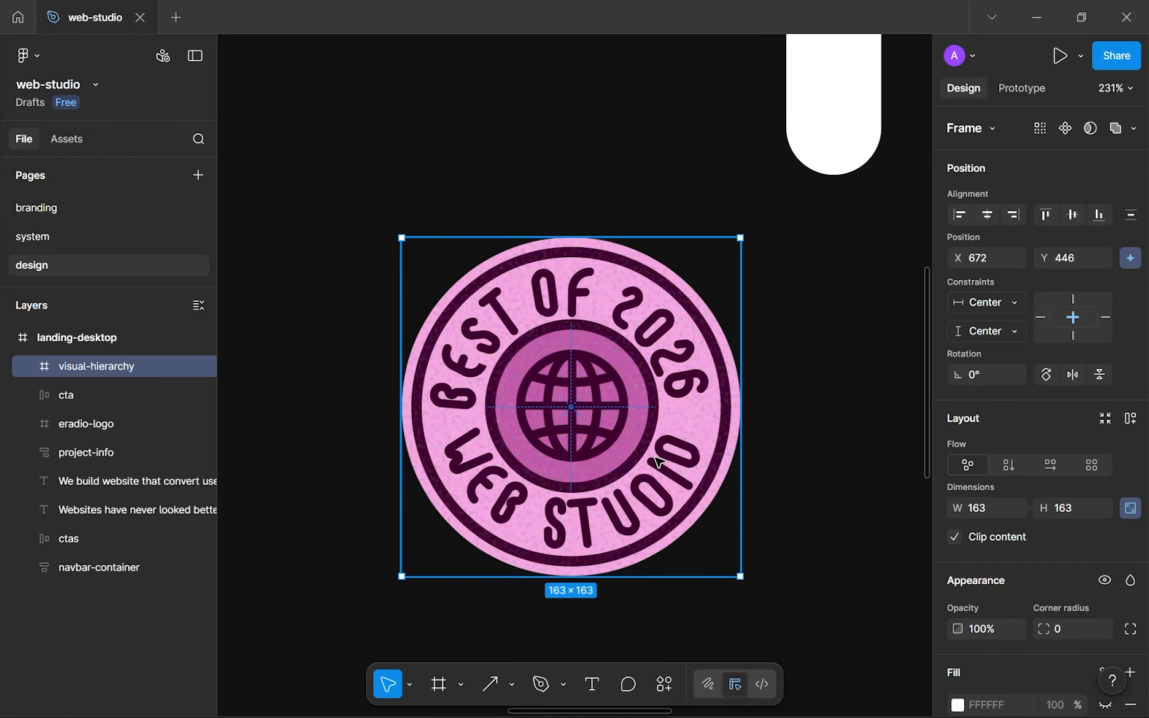
{"action": "scroll", "coordinate": [657, 461], "scroll_direction": "down", "scroll_amount": 12}
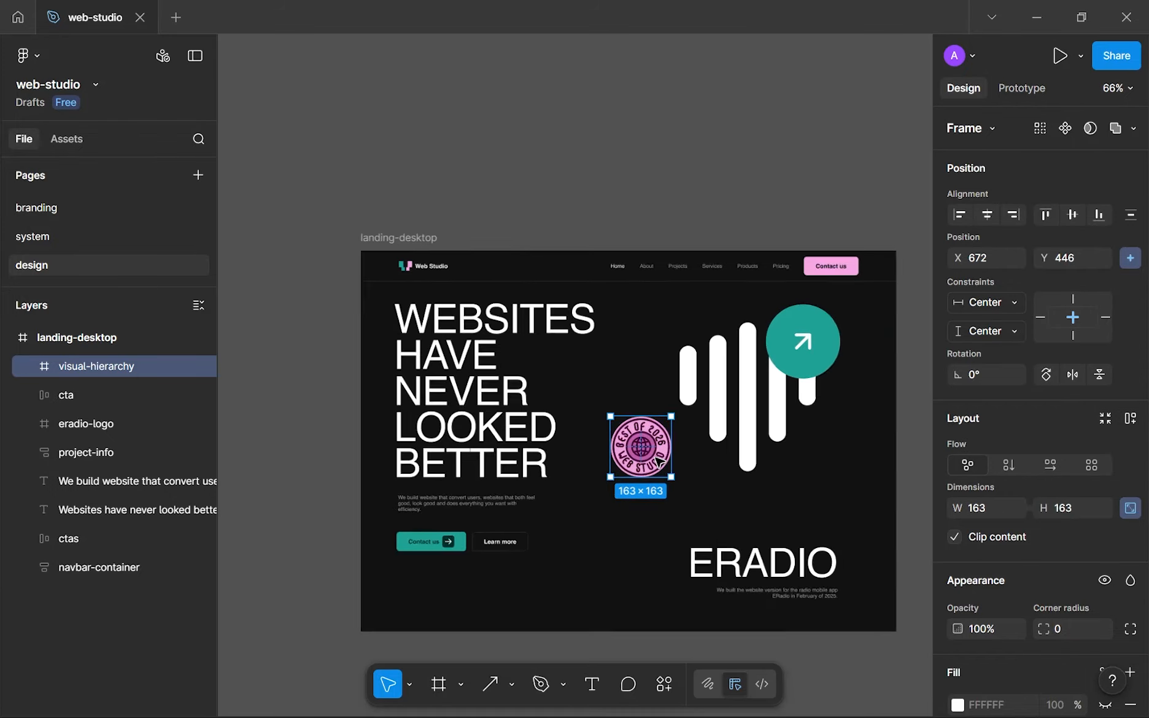
{"action": "left_click_drag", "start_coordinate": [659, 455], "coordinate": [628, 447]}
{"action": "scroll", "coordinate": [628, 447], "scroll_direction": "up", "scroll_amount": 4}
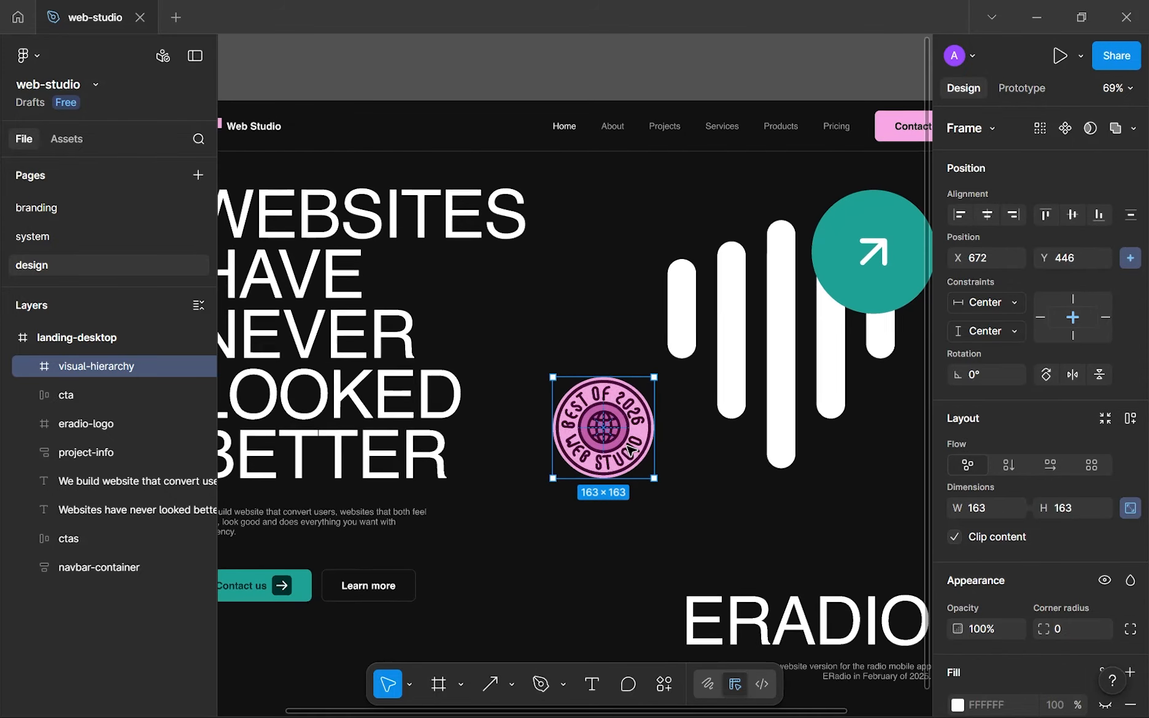
{"action": "scroll", "coordinate": [625, 450], "scroll_direction": "right", "scroll_amount": 1}
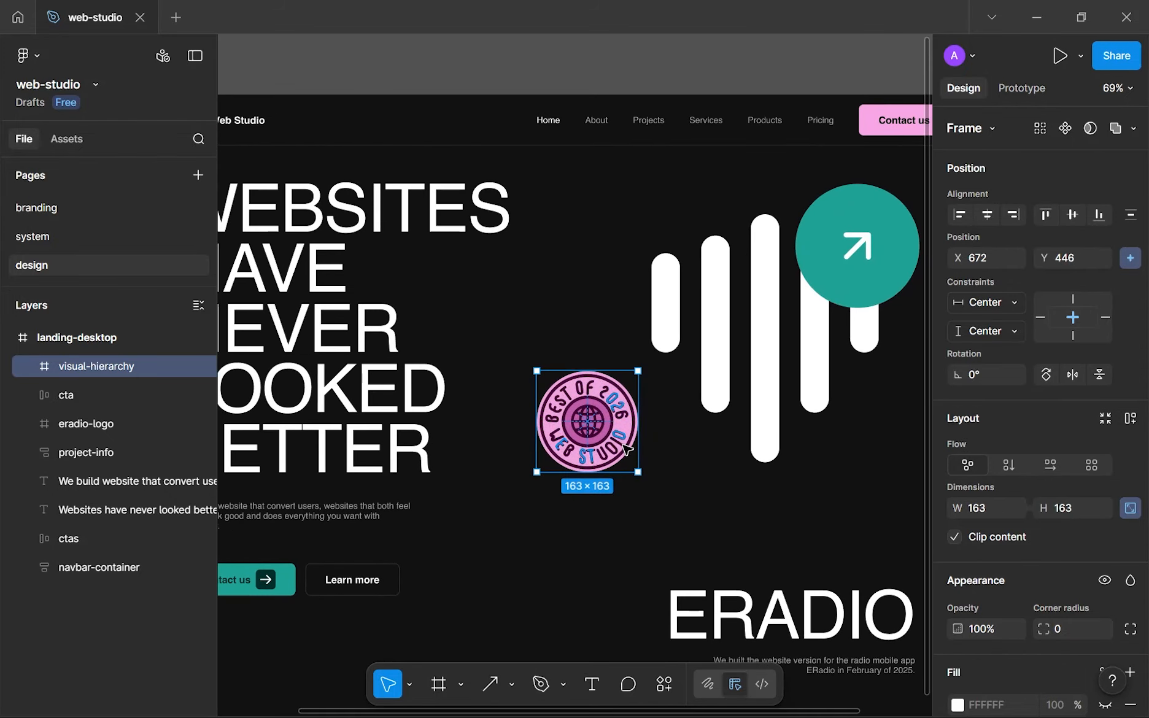
{"action": "left_click", "coordinate": [649, 462]}
{"action": "left_click", "coordinate": [617, 464]}
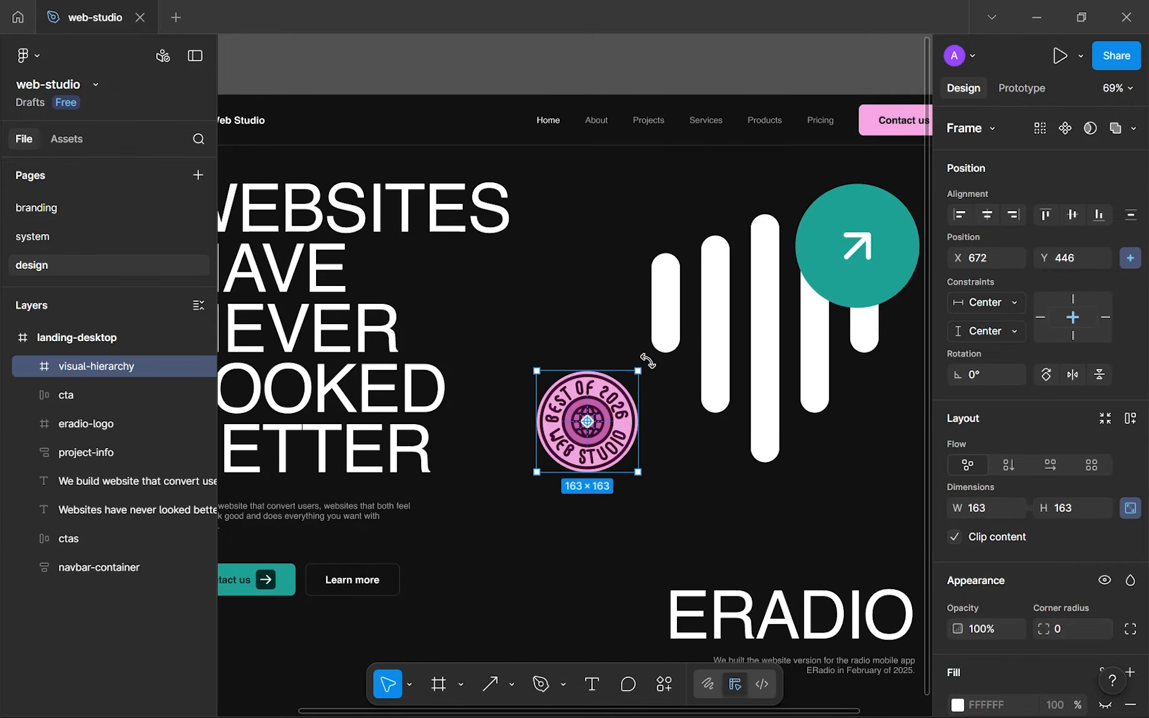
{"action": "scroll", "coordinate": [648, 361], "scroll_direction": "up", "scroll_amount": 5}
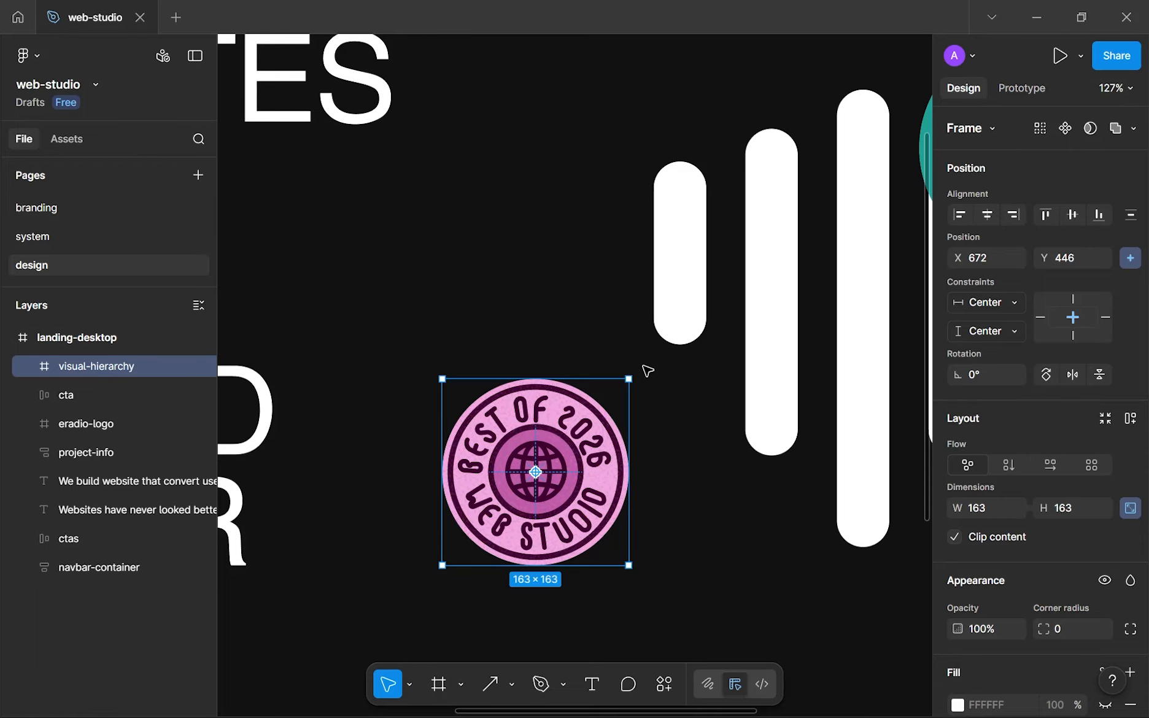
{"action": "left_click_drag", "start_coordinate": [686, 337], "coordinate": [699, 325]}
{"action": "scroll", "coordinate": [613, 438], "scroll_direction": "up", "scroll_amount": 5}
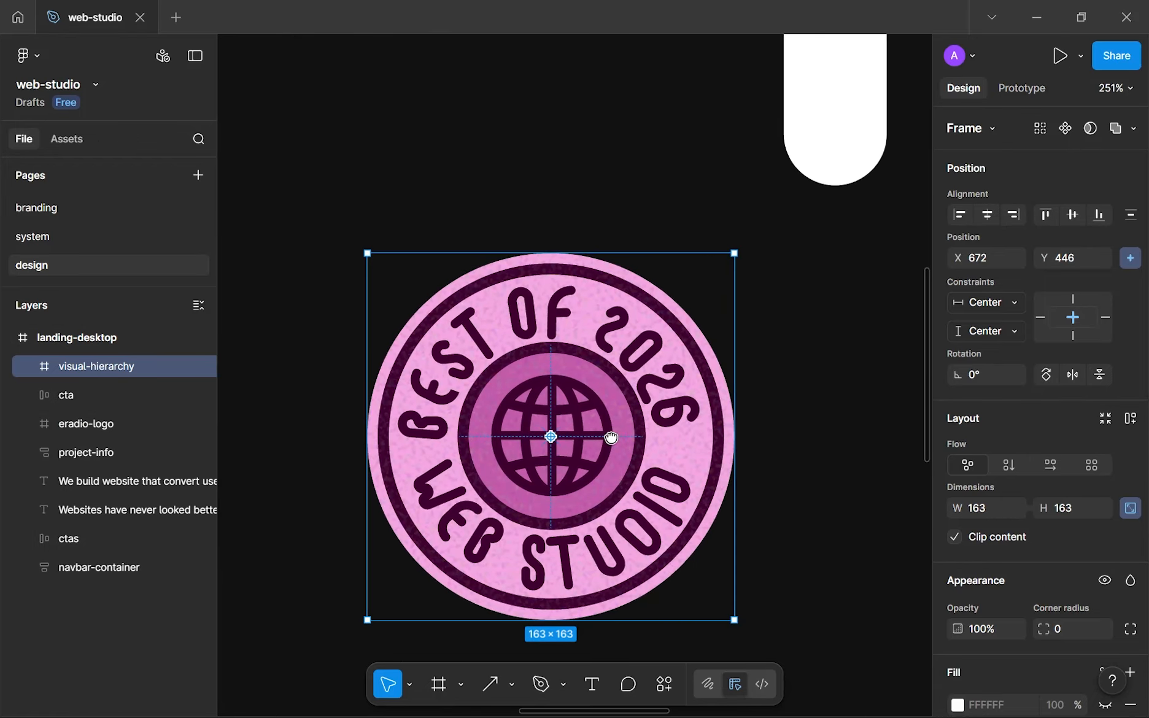
{"action": "left_click_drag", "start_coordinate": [613, 438], "coordinate": [641, 431]}
{"action": "scroll", "coordinate": [641, 431], "scroll_direction": "down", "scroll_amount": 5}
{"action": "scroll", "coordinate": [643, 435], "scroll_direction": "up", "scroll_amount": 5}
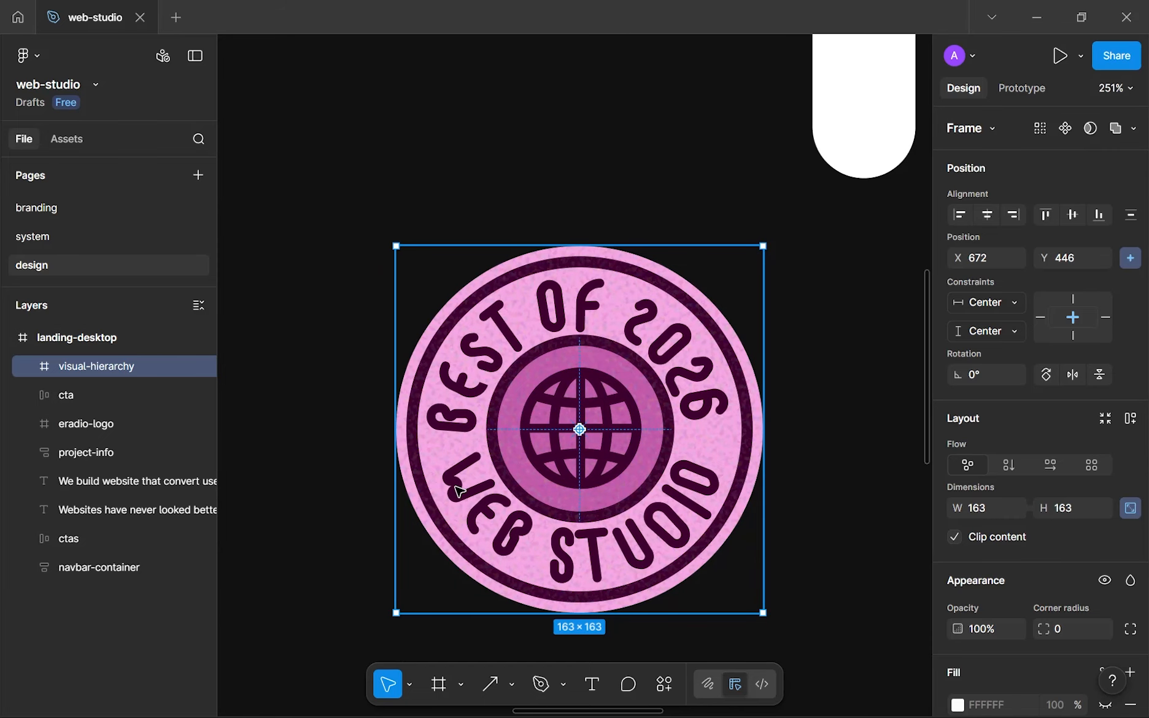
{"action": "scroll", "coordinate": [651, 442], "scroll_direction": "down", "scroll_amount": 8}
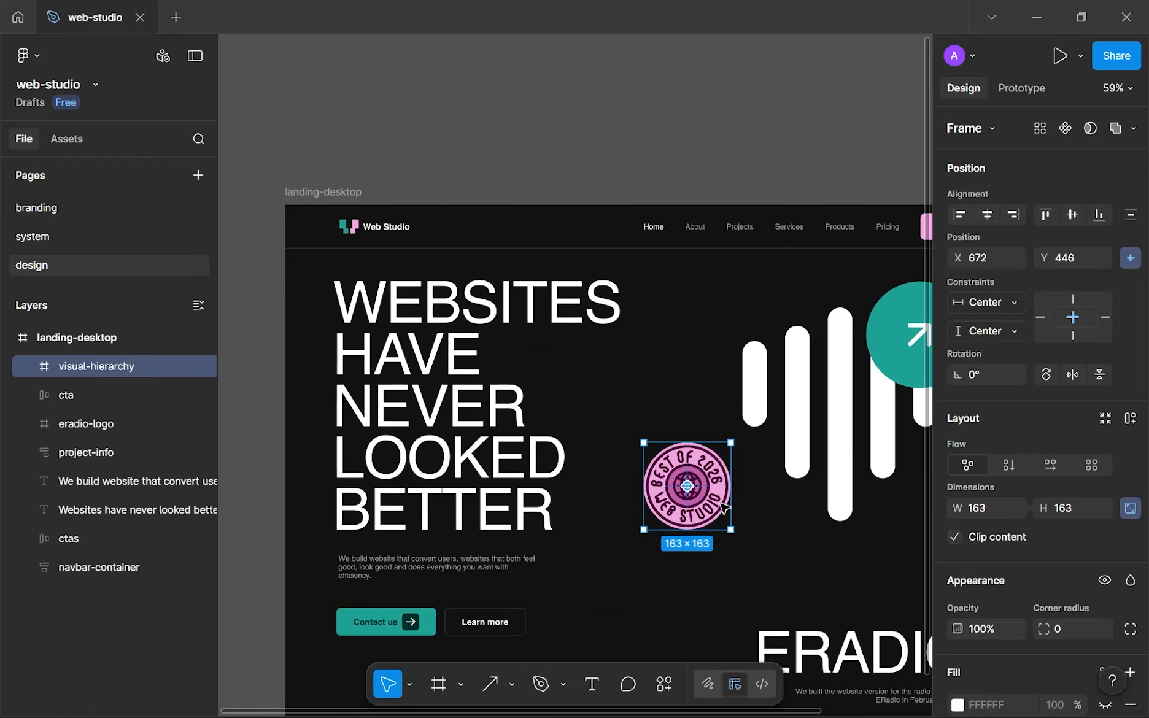
{"action": "left_click", "coordinate": [681, 498]}
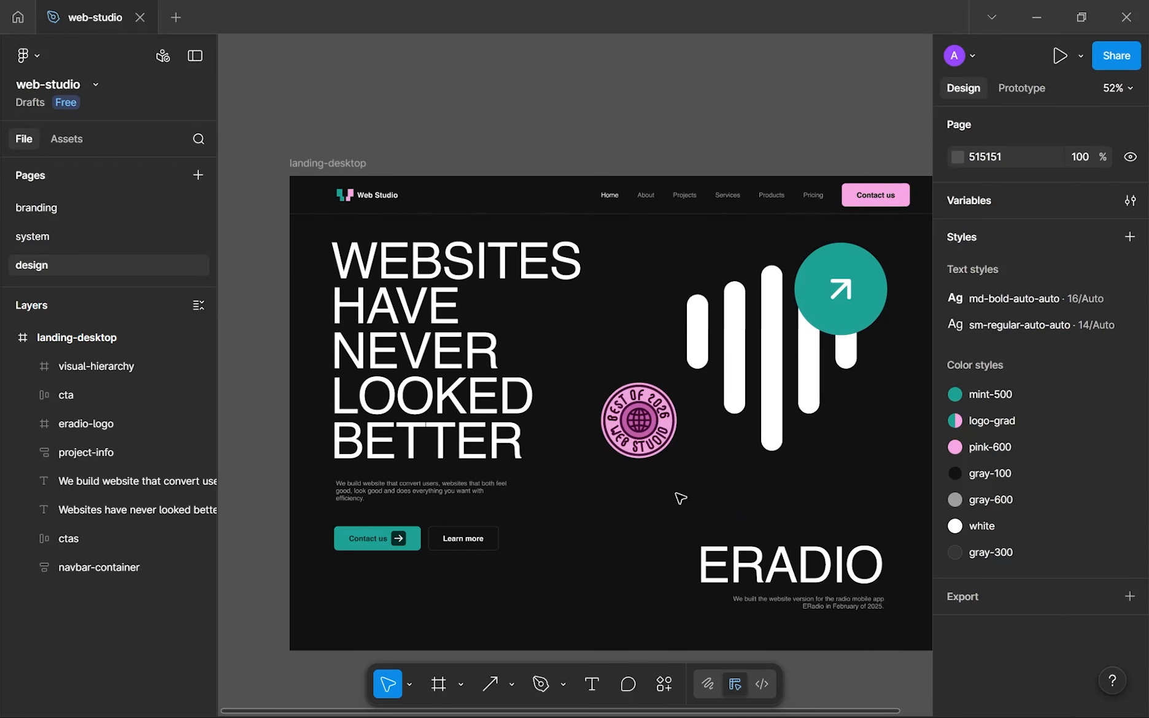
{"action": "left_click_drag", "start_coordinate": [674, 492], "coordinate": [592, 444]}
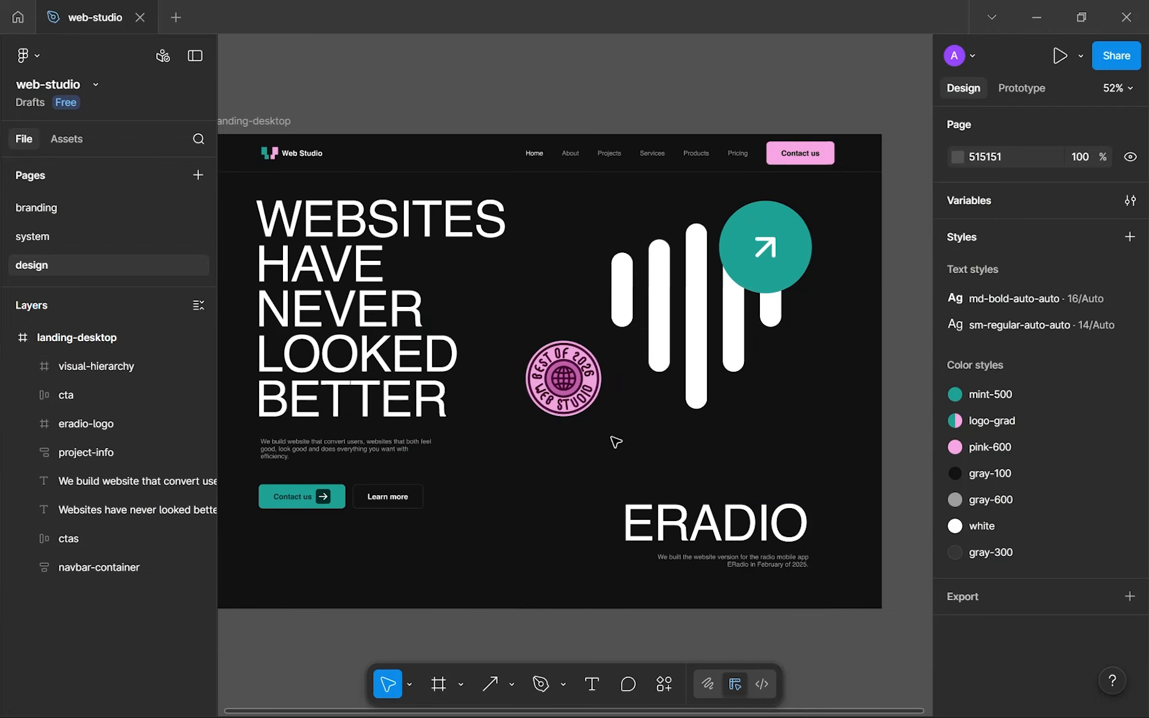
Wrap the eradio-logo layer in a new frame and rename that frame project-logo
{"action": "left_click", "coordinate": [743, 277]}
{"action": "left_click", "coordinate": [657, 326], "text": "shift"}
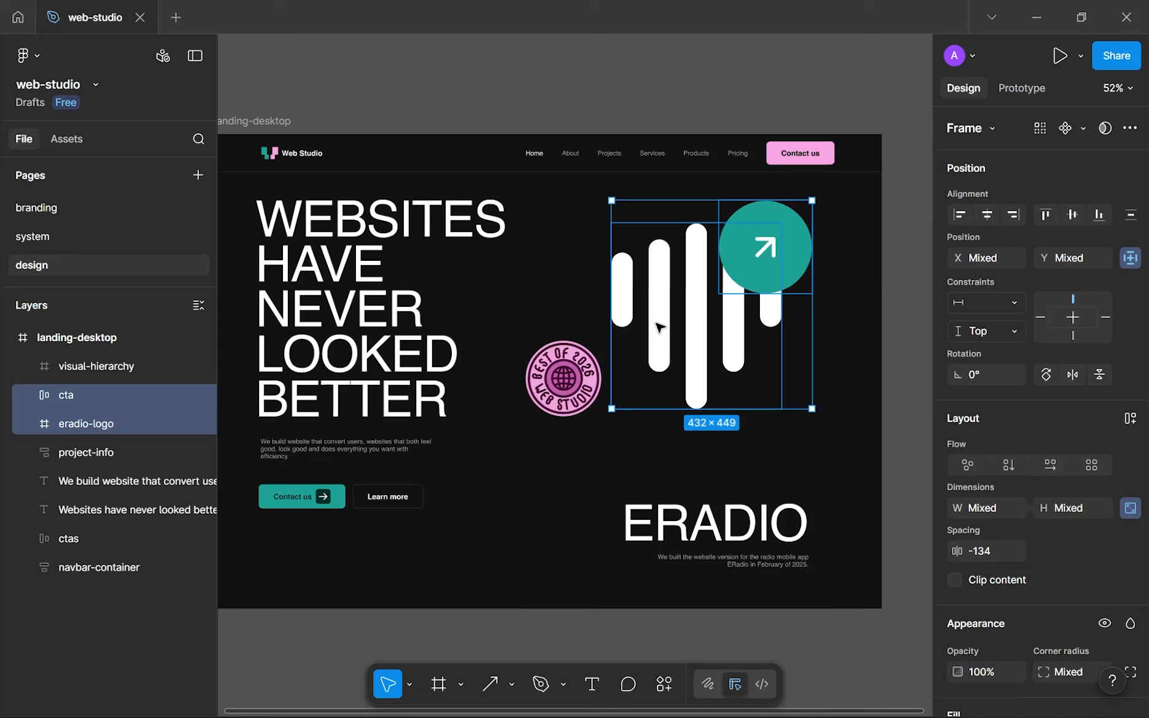
{"action": "left_click", "coordinate": [660, 327]}
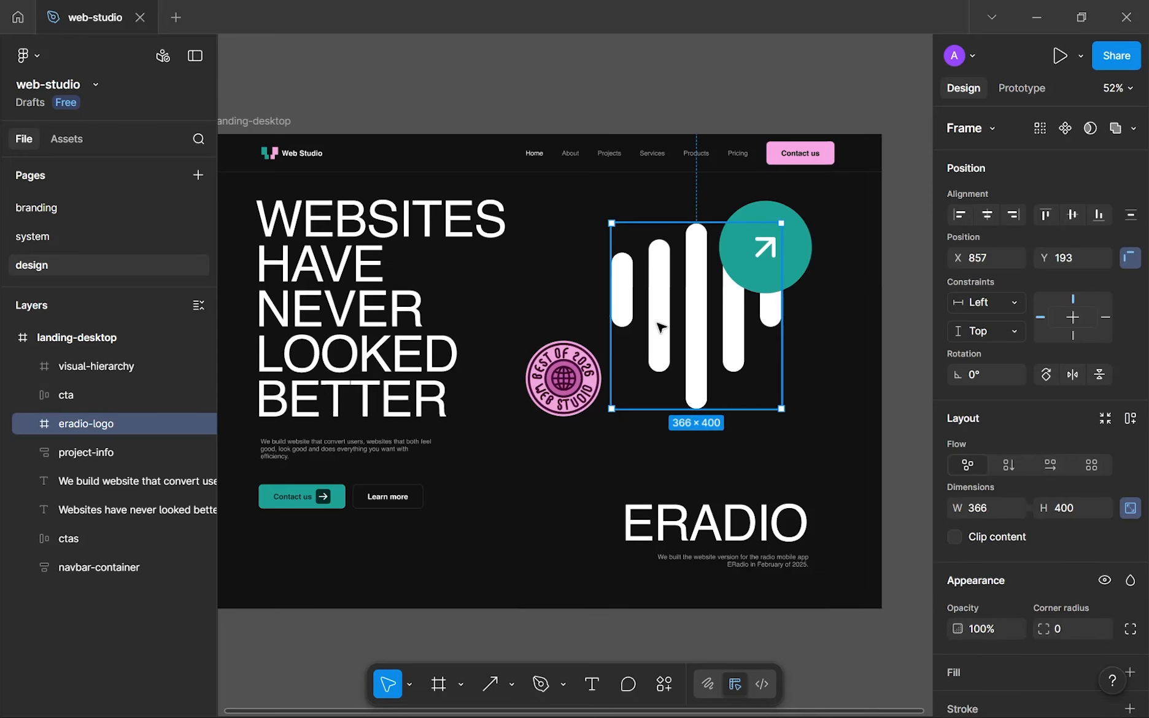
{"action": "right_click", "coordinate": [660, 327]}
{"action": "left_click", "coordinate": [704, 354]}
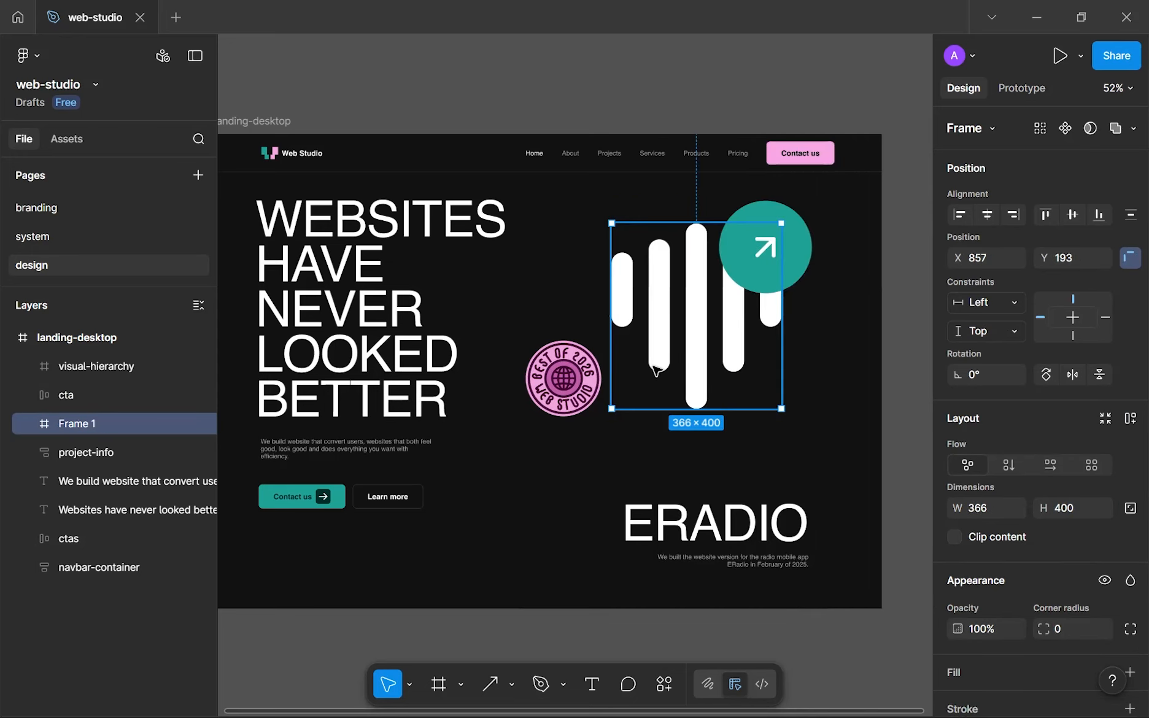
{"action": "left_click", "coordinate": [34, 425]}
{"action": "left_click", "coordinate": [36, 425]}
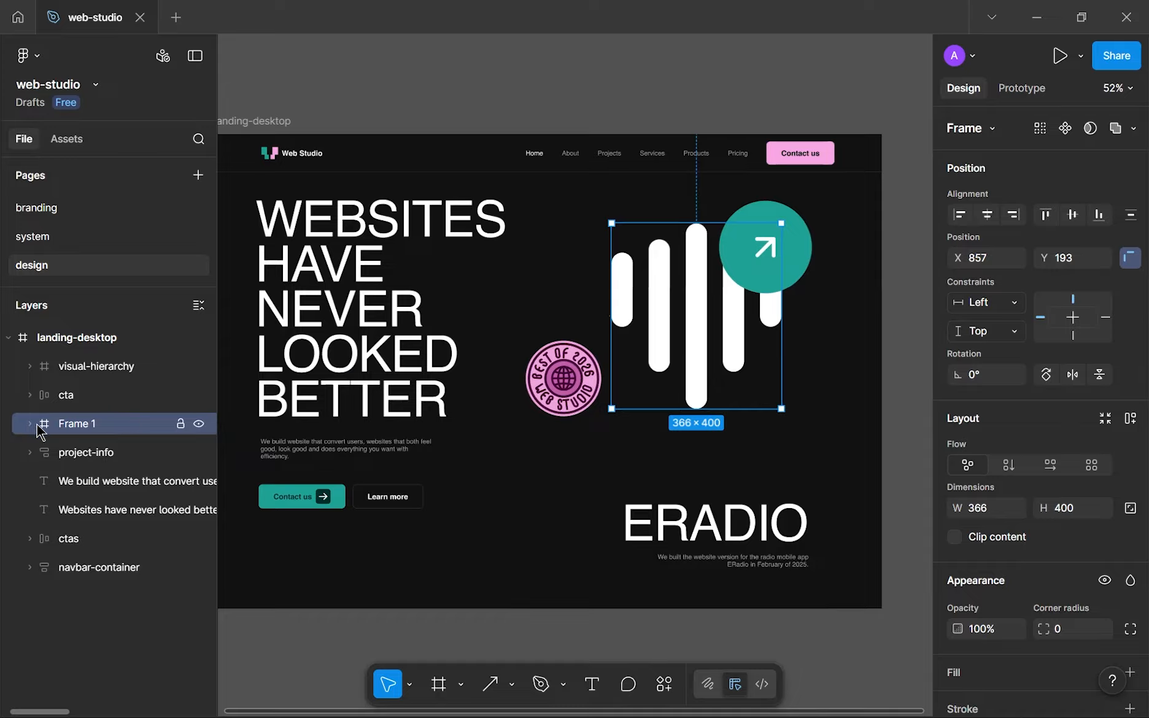
{"action": "double_click", "coordinate": [82, 430]}
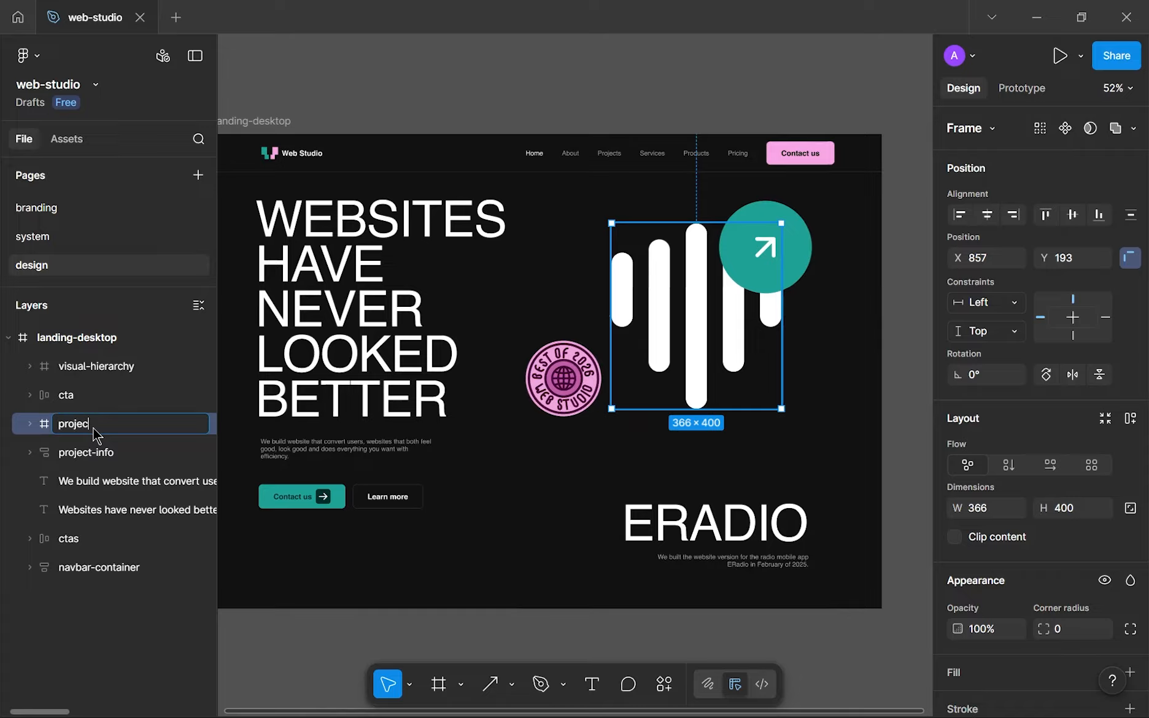
{"action": "type", "text": "project-logo"}
{"action": "key", "text": "Return"}
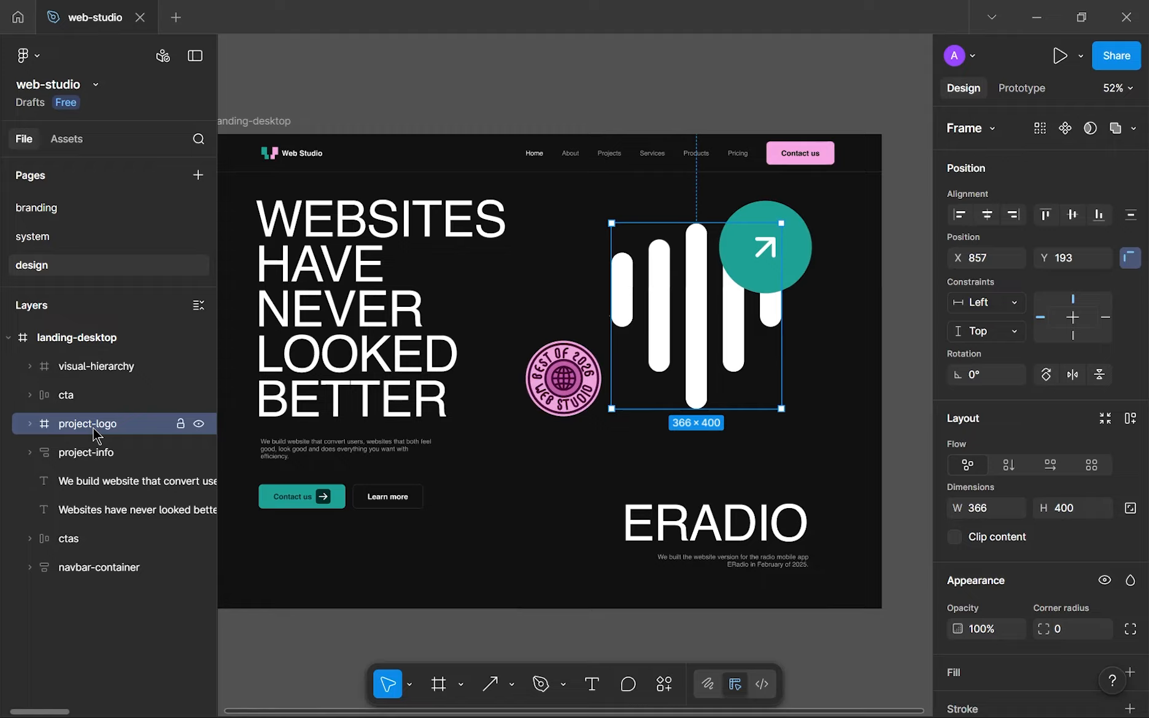
Move the cta layer into the project-logo frame above eradio-logo and collapse the frame
{"action": "left_click_drag", "start_coordinate": [102, 394], "coordinate": [102, 420]}
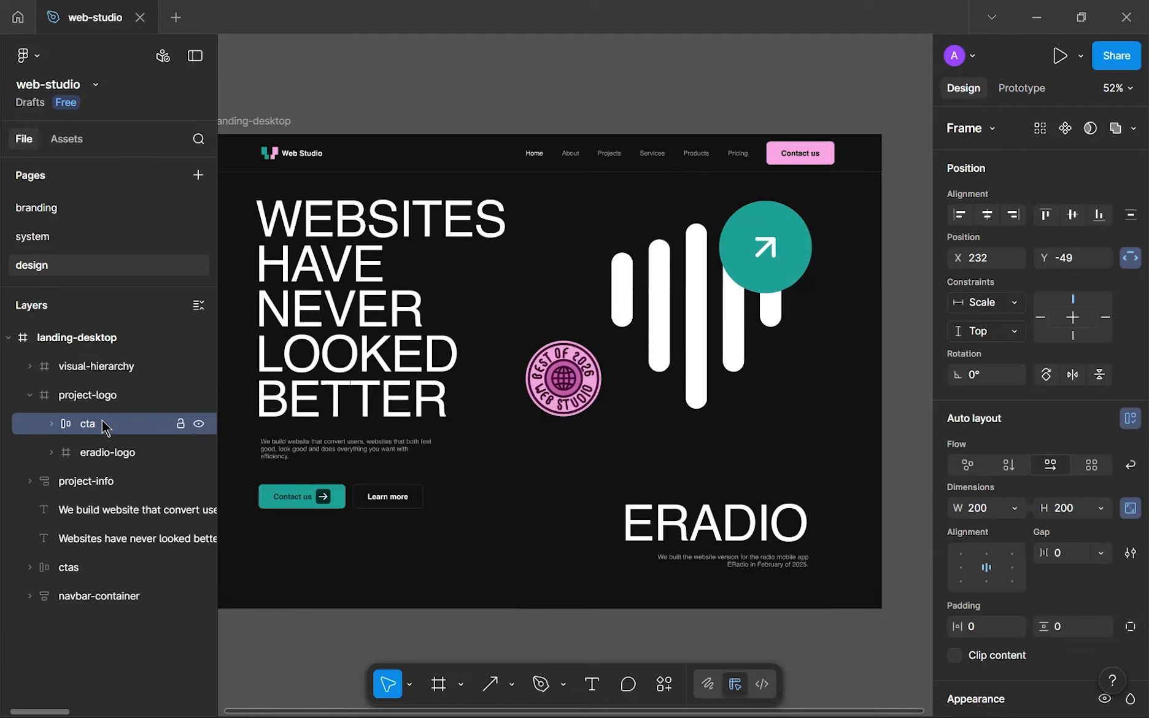
{"action": "left_click", "coordinate": [109, 401]}
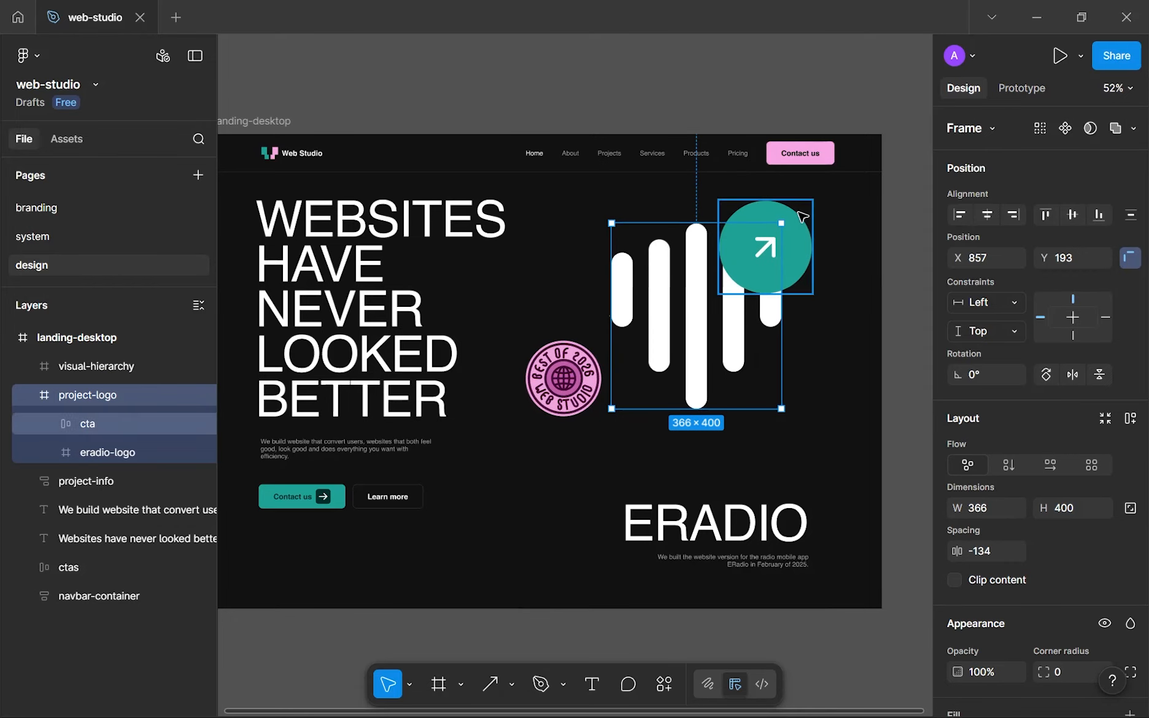
{"action": "left_click", "coordinate": [32, 395]}
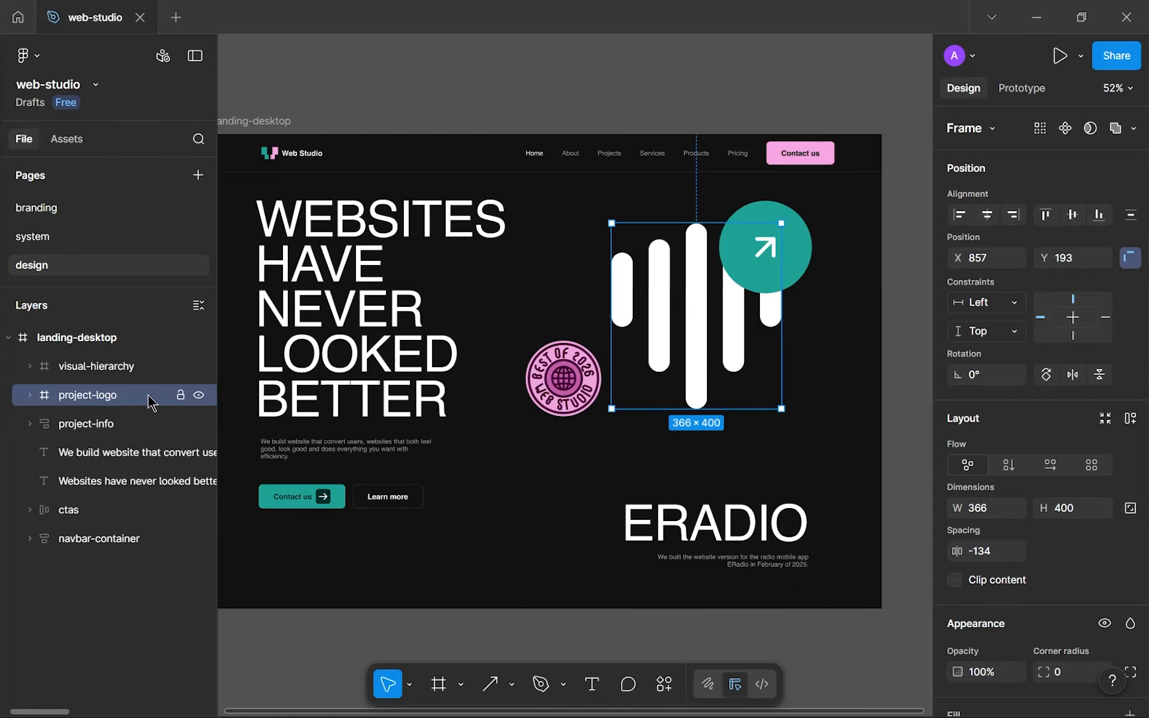
Move the visual-hierarchy badge closer to the heading, to X 609, Y 430
{"action": "left_click", "coordinate": [823, 321]}
{"action": "scroll", "coordinate": [713, 320], "scroll_direction": "up", "scroll_amount": 3}
{"action": "left_click", "coordinate": [706, 318]}
{"action": "mouse_move", "coordinate": [706, 318]}
{"action": "left_mouse_down"}
{"action": "mouse_move", "coordinate": [779, 323]}
{"action": "mouse_move", "coordinate": [714, 320]}
{"action": "left_mouse_up"}
{"action": "left_click_drag", "start_coordinate": [704, 322], "coordinate": [704, 323]}
{"action": "scroll", "coordinate": [715, 320], "scroll_direction": "down", "scroll_amount": 1}
{"action": "scroll", "coordinate": [714, 320], "scroll_direction": "left", "scroll_amount": 1}
{"action": "left_click", "coordinate": [533, 379]}
{"action": "left_click_drag", "start_coordinate": [537, 384], "coordinate": [501, 375]}
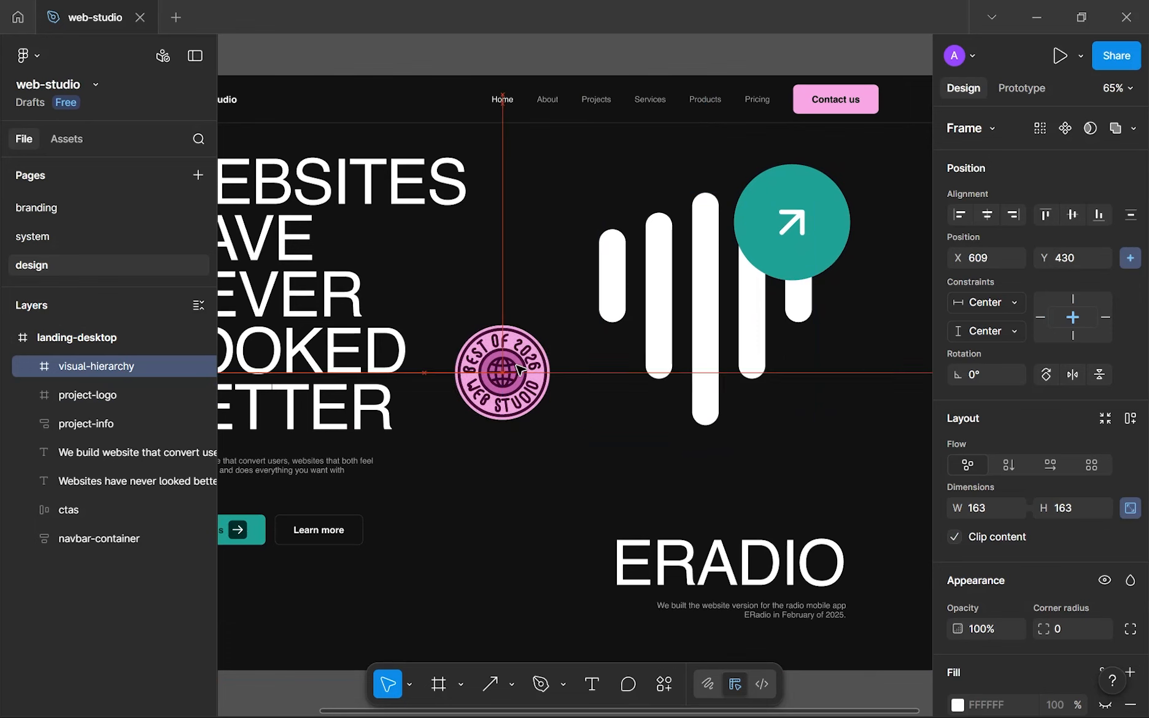
Show the rulers and move the project-info block against the right margin guide, to X 928, Y 766
{"action": "key", "text": "shift+r"}
{"action": "key", "text": "shift+1"}
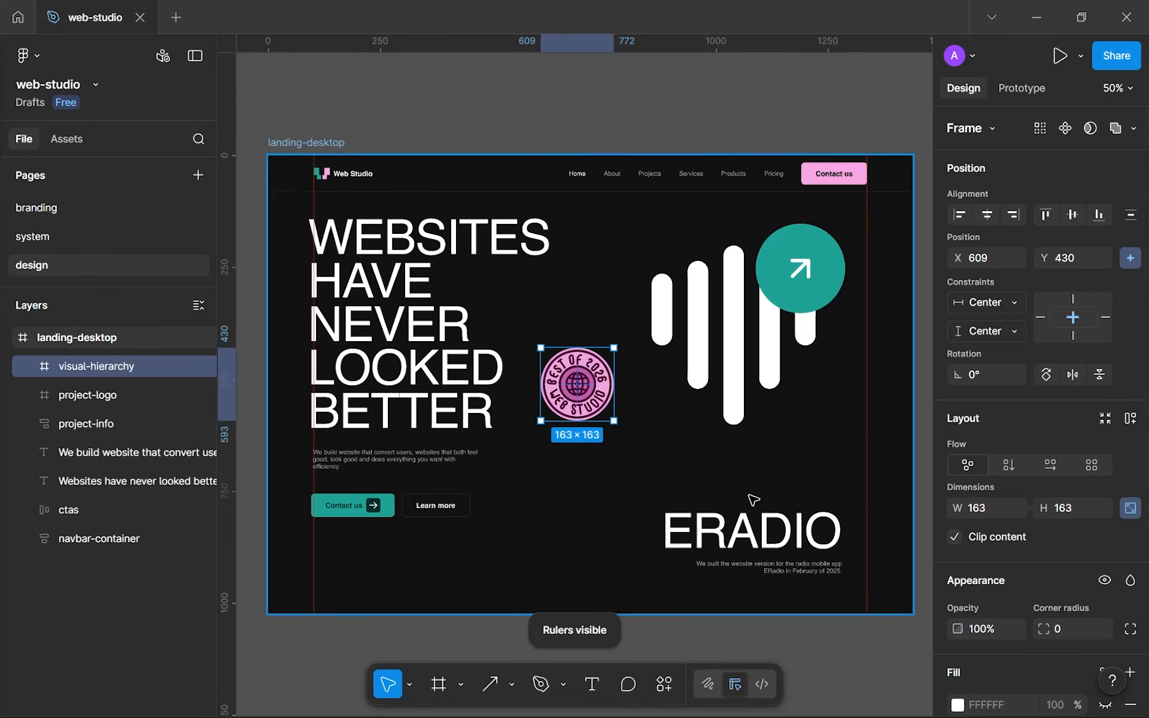
{"action": "left_click", "coordinate": [761, 532]}
{"action": "left_click_drag", "start_coordinate": [780, 551], "coordinate": [788, 546]}
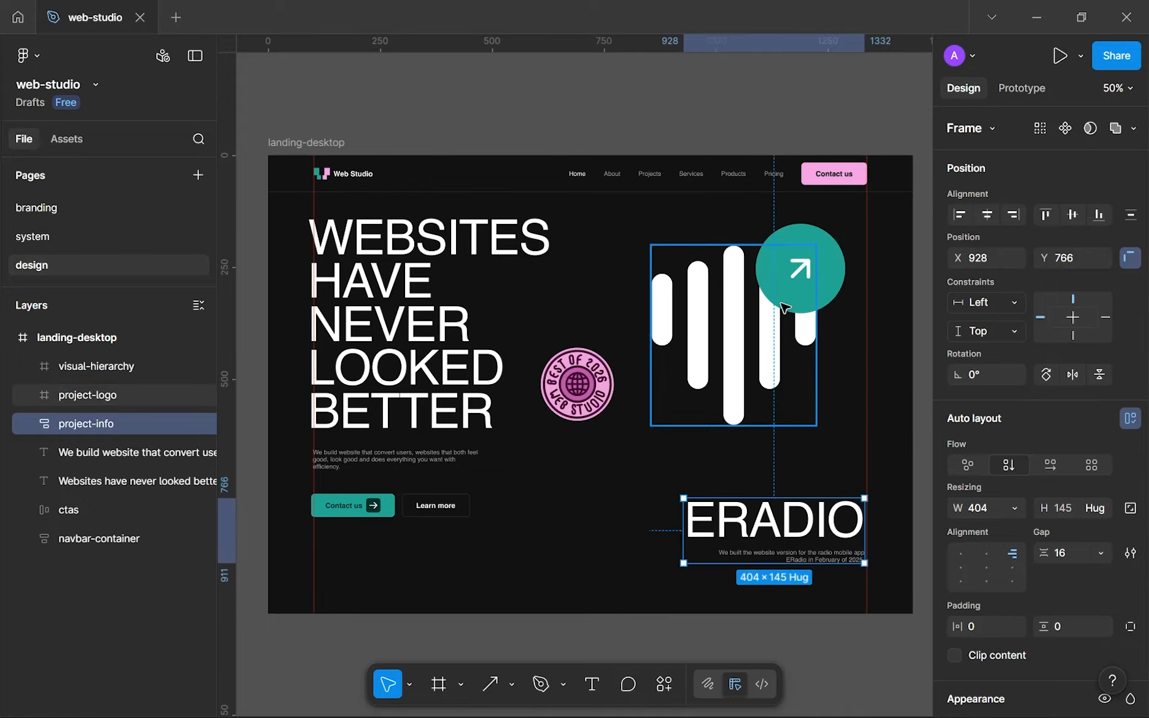
Shift project-logo slightly up and toward the right margin guide, and move the badge down beside the logo's lower-left side
{"action": "left_click", "coordinate": [754, 314]}
{"action": "left_click_drag", "start_coordinate": [754, 314], "coordinate": [765, 316]}
{"action": "left_click", "coordinate": [583, 386]}
{"action": "left_click_drag", "start_coordinate": [583, 387], "coordinate": [614, 406]}
Move the description paragraph below the ctas buttons, lower the buttons to sit just above it, and hide the rulers
{"action": "left_click", "coordinate": [384, 471]}
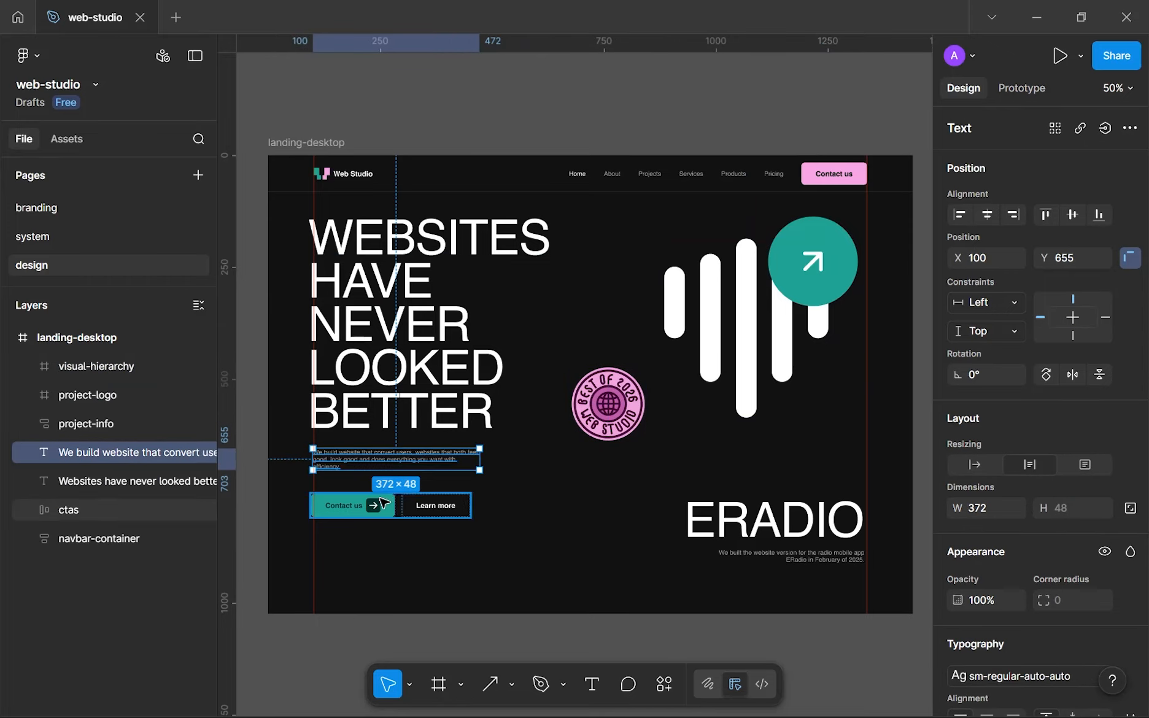
{"action": "left_click_drag", "start_coordinate": [385, 472], "coordinate": [384, 580]}
{"action": "left_click_drag", "start_coordinate": [388, 506], "coordinate": [407, 541]}
{"action": "left_click", "coordinate": [477, 477]}
{"action": "left_click", "coordinate": [473, 471]}
{"action": "key", "text": "shift+r"}
{"action": "scroll", "coordinate": [501, 444], "scroll_direction": "up", "scroll_amount": 2}
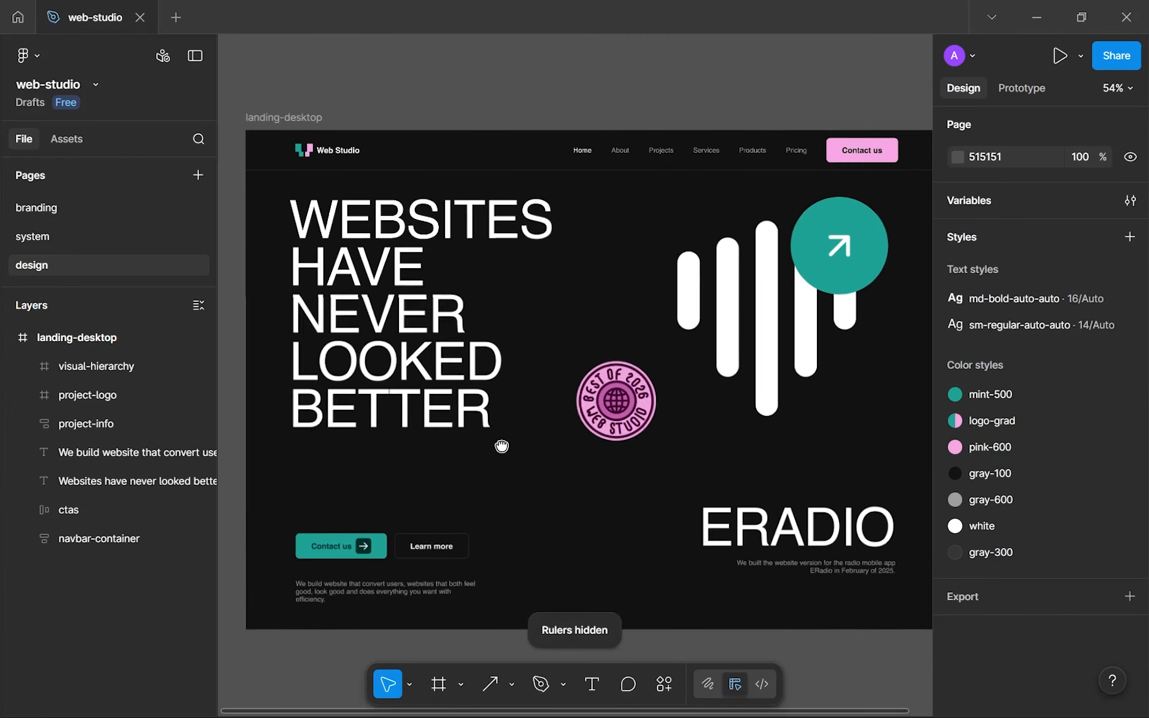
{"action": "scroll", "coordinate": [514, 418], "scroll_direction": "down", "scroll_amount": 3}
{"action": "left_click_drag", "start_coordinate": [509, 415], "coordinate": [518, 392]}
{"action": "left_click_drag", "start_coordinate": [594, 197], "coordinate": [611, 266]}
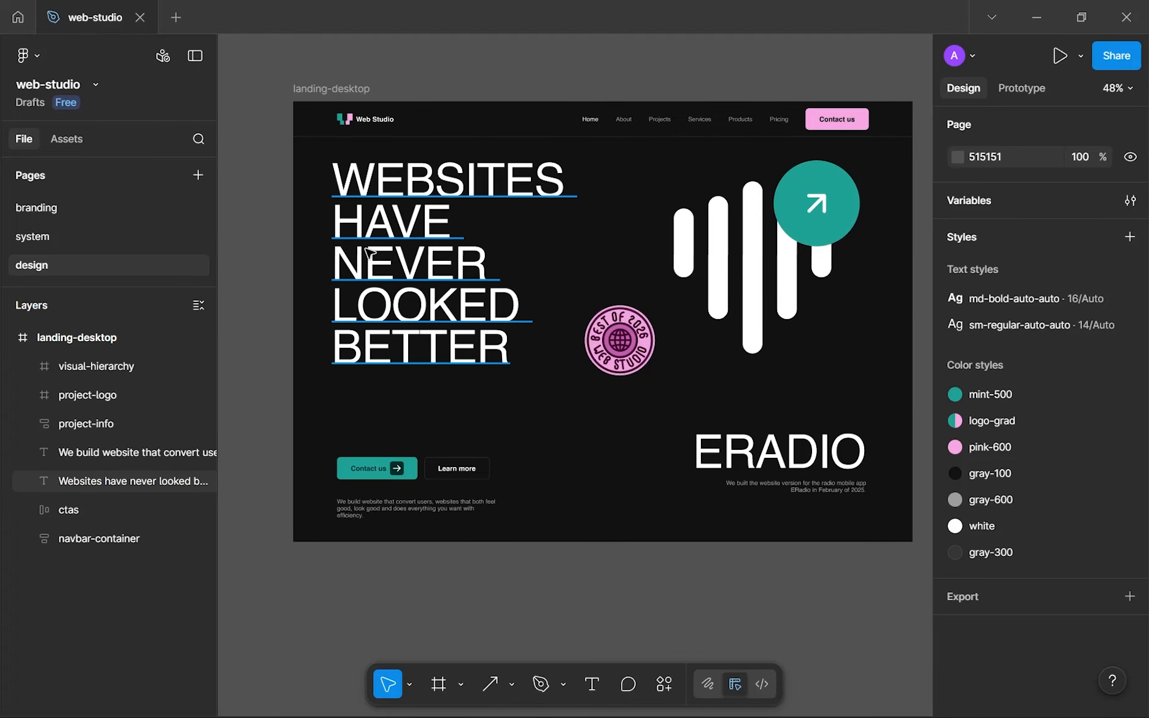
Review the hero layout, checking the heading, description, ctas buttons, project-logo, project-info and visual-hierarchy badge and the spacing between them
{"action": "left_click", "coordinate": [399, 251]}
{"action": "left_click", "coordinate": [349, 516]}
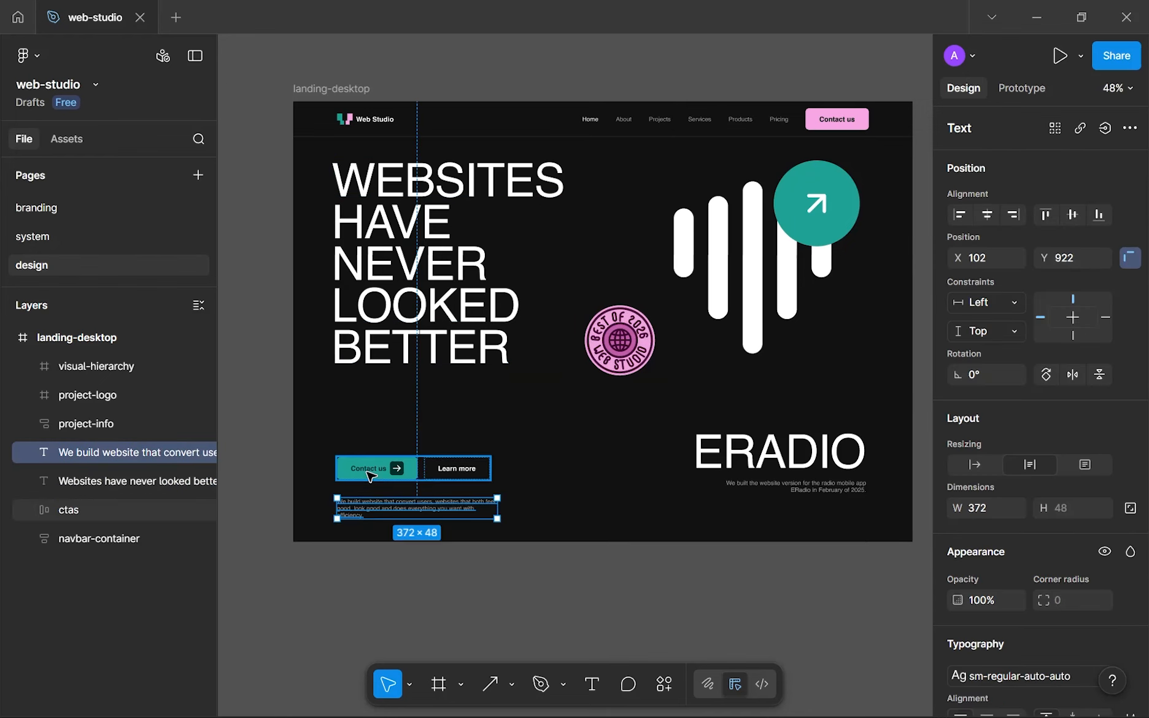
{"action": "left_click", "coordinate": [370, 476]}
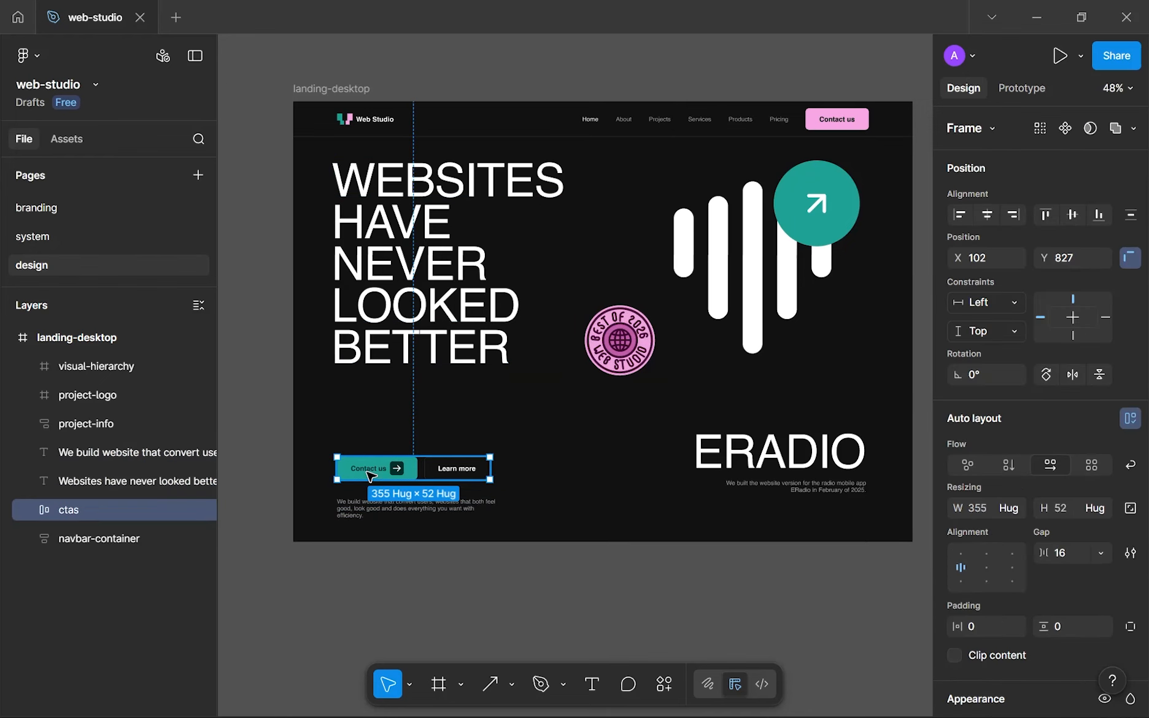
{"action": "left_click", "coordinate": [647, 421]}
{"action": "left_click", "coordinate": [745, 309]}
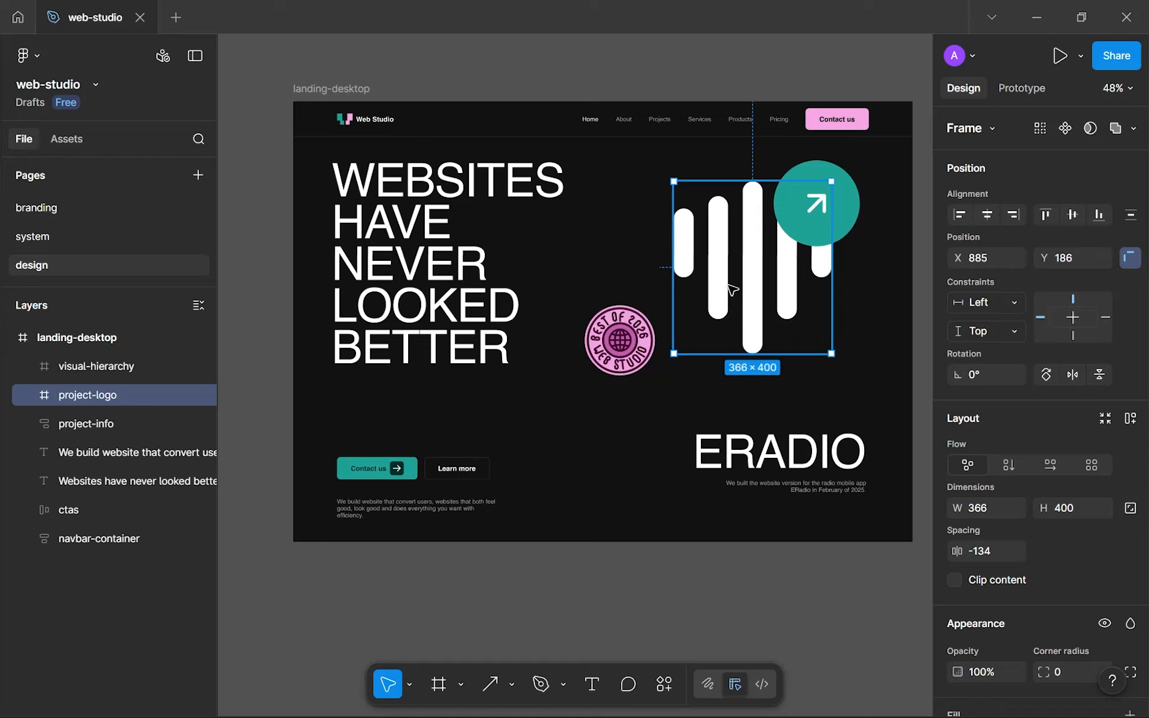
{"action": "left_click_drag", "start_coordinate": [617, 170], "coordinate": [654, 256]}
{"action": "left_click_drag", "start_coordinate": [315, 171], "coordinate": [335, 384]}
{"action": "left_click_drag", "start_coordinate": [375, 523], "coordinate": [375, 521]}
{"action": "left_click_drag", "start_coordinate": [607, 216], "coordinate": [767, 483]}
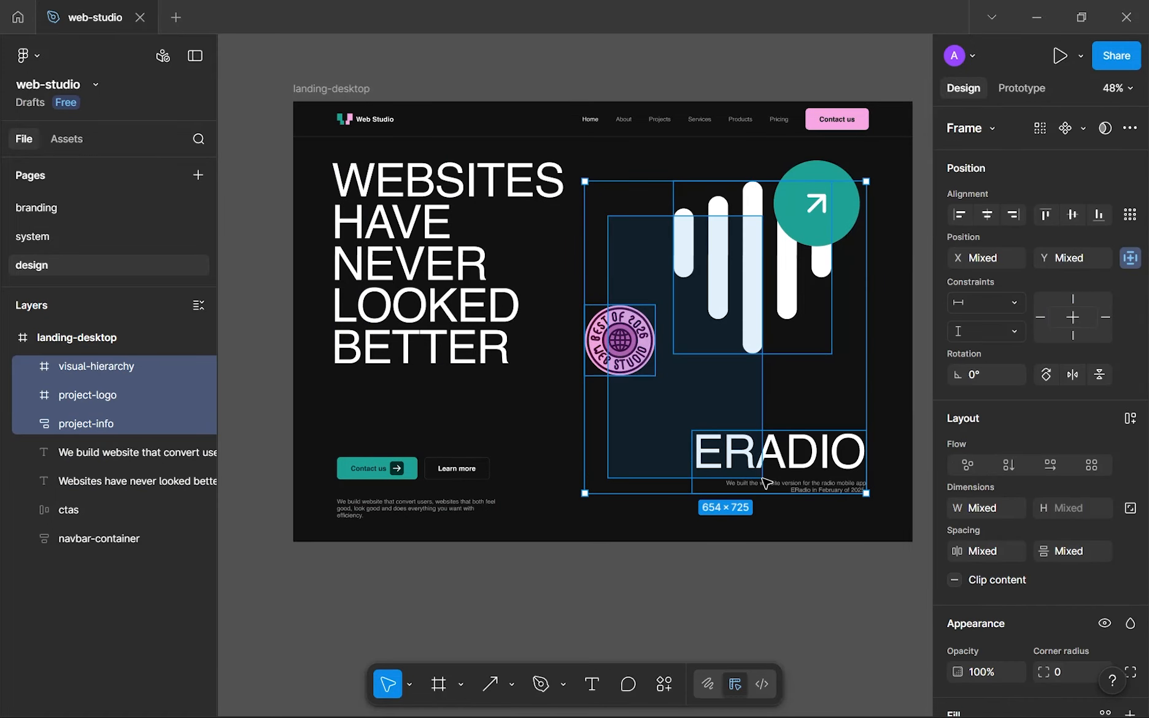
{"action": "left_click_drag", "start_coordinate": [767, 483], "coordinate": [767, 483]}
{"action": "left_click", "coordinate": [670, 537]}
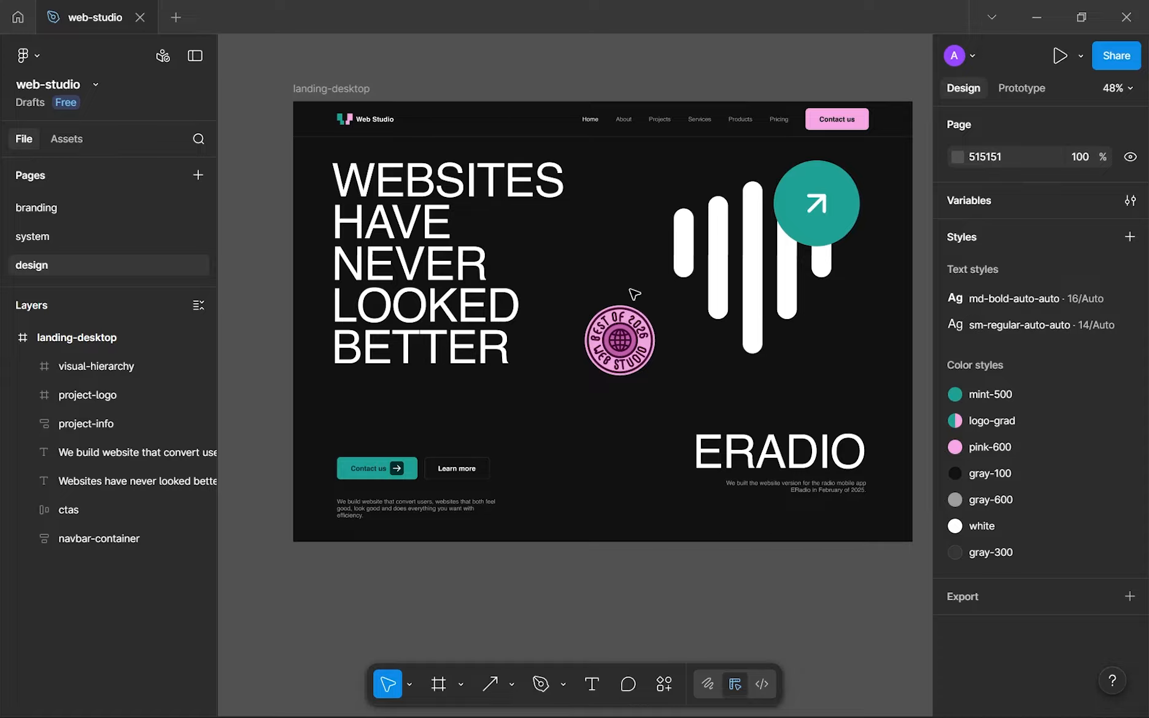
{"action": "left_click", "coordinate": [645, 350]}
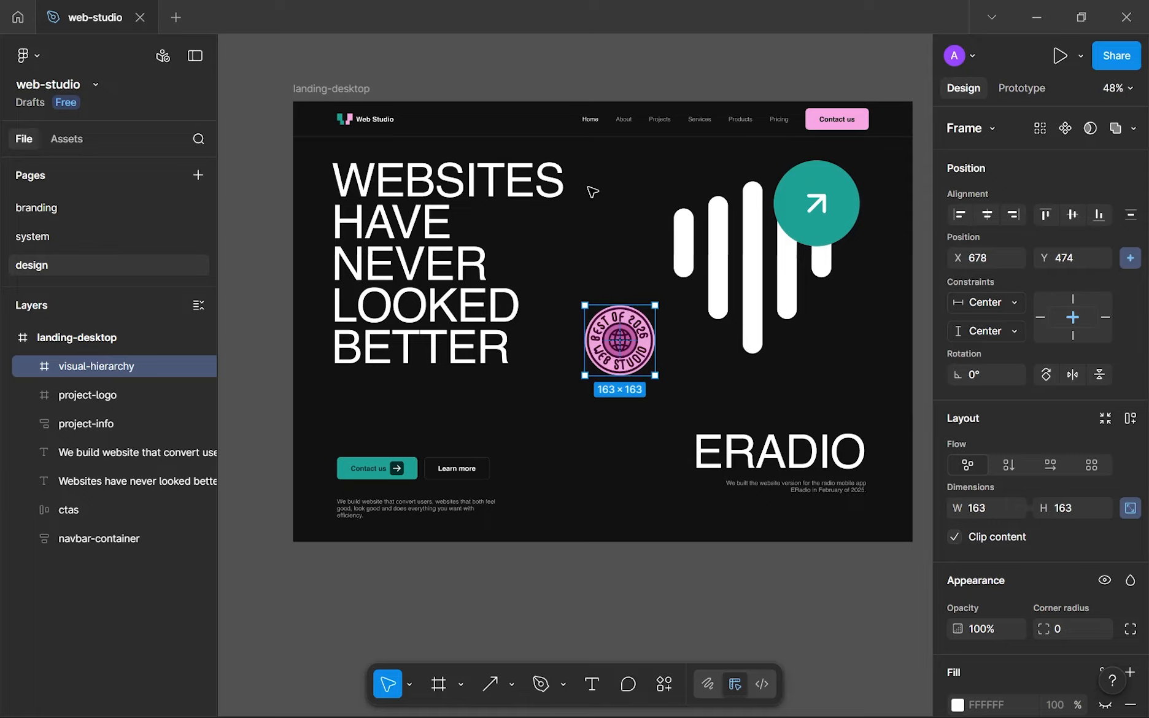
{"action": "left_click_drag", "start_coordinate": [587, 188], "coordinate": [616, 252]}
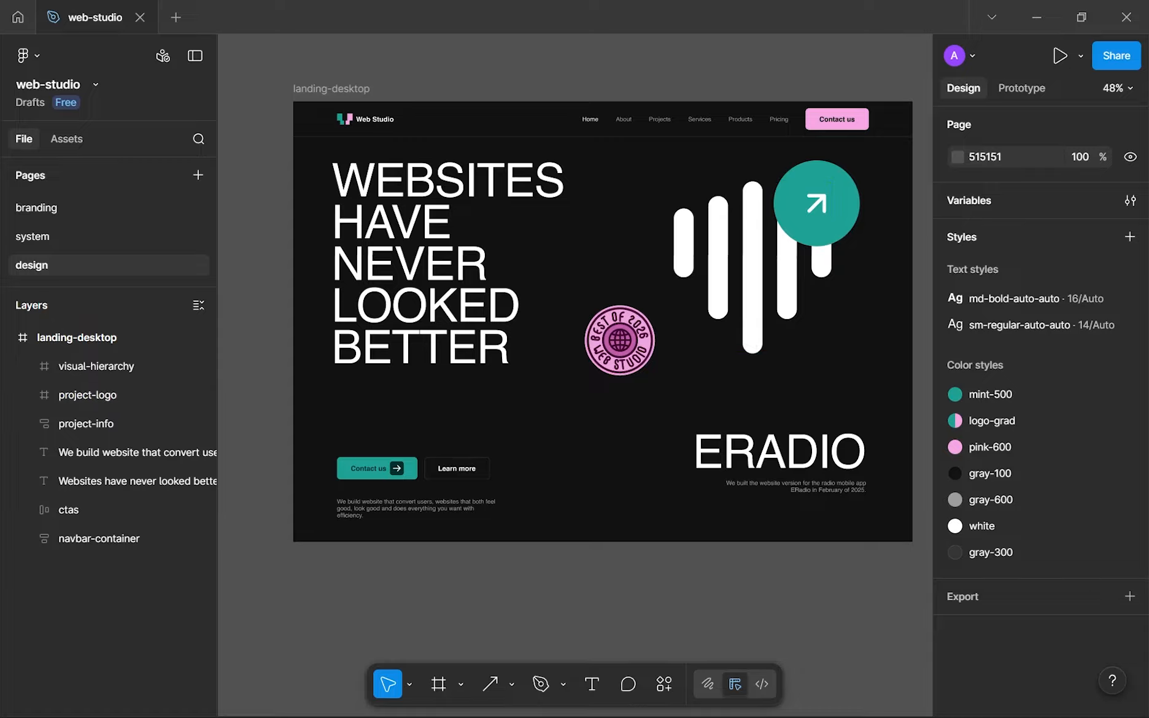
{"action": "mouse_move", "coordinate": [795, 700]}
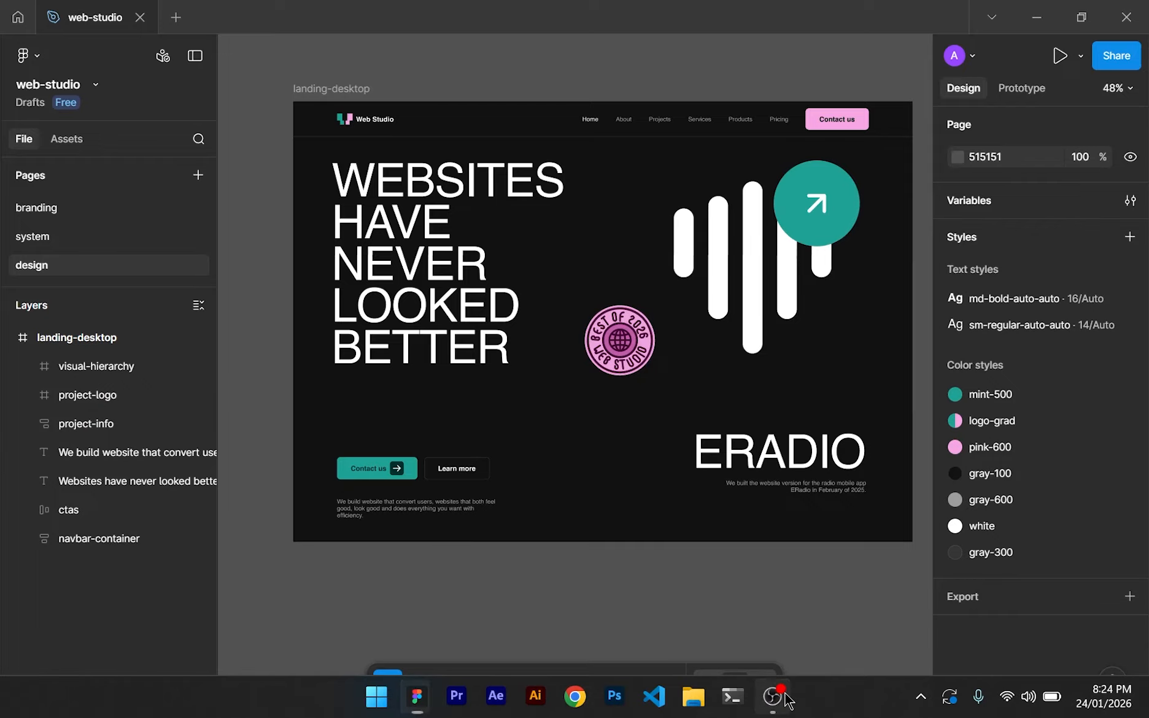